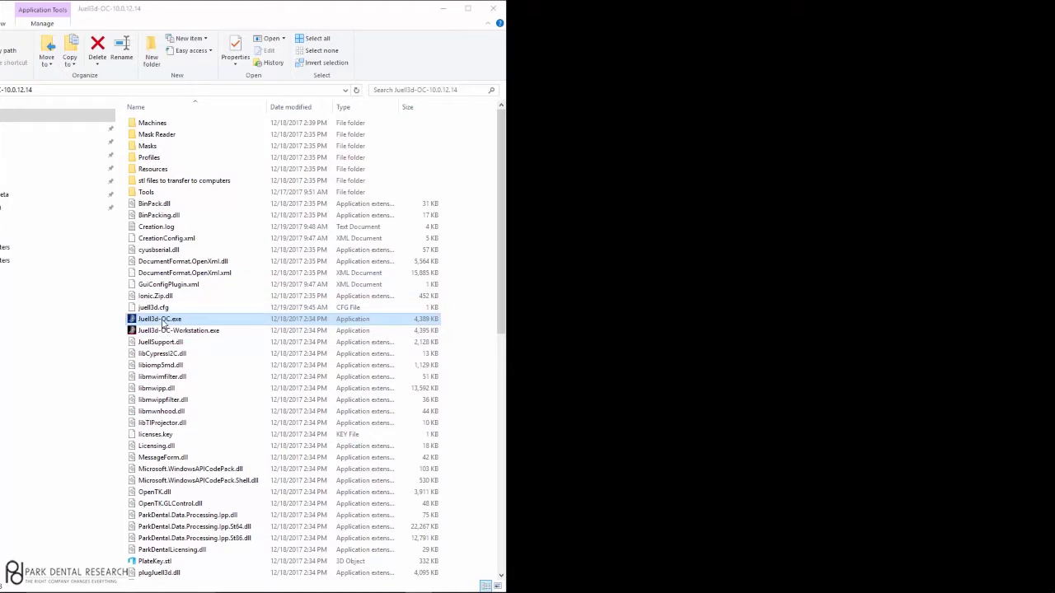
- Launch Juell3d-OC.exe from the Juell3d-OC-10.0.12.14 folder and dismiss the printer setup welcome dialog
{"action": "double_click", "coordinate": [162, 323]}
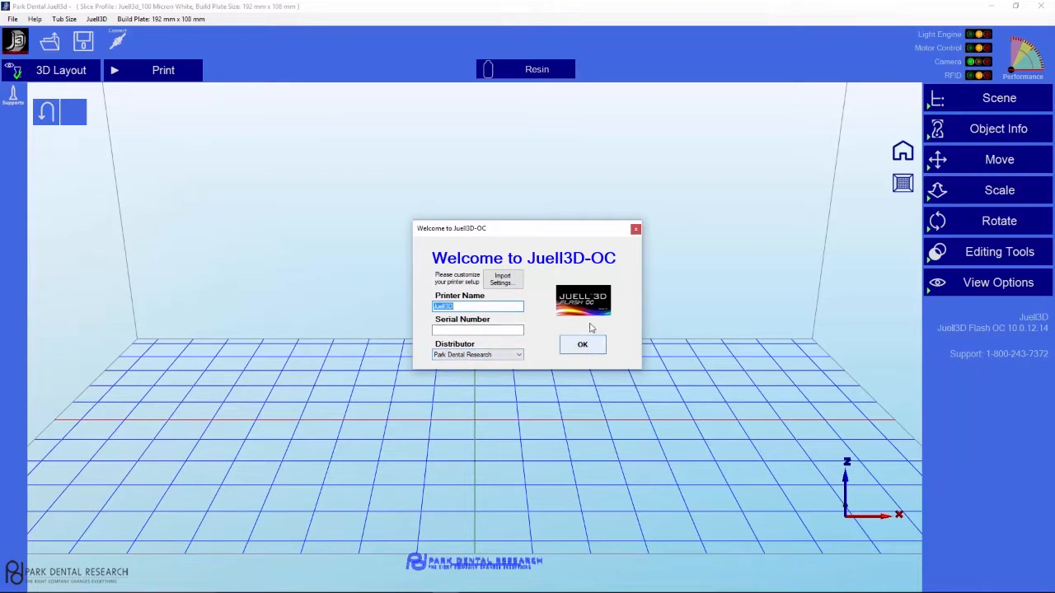
{"action": "left_click", "coordinate": [636, 229]}
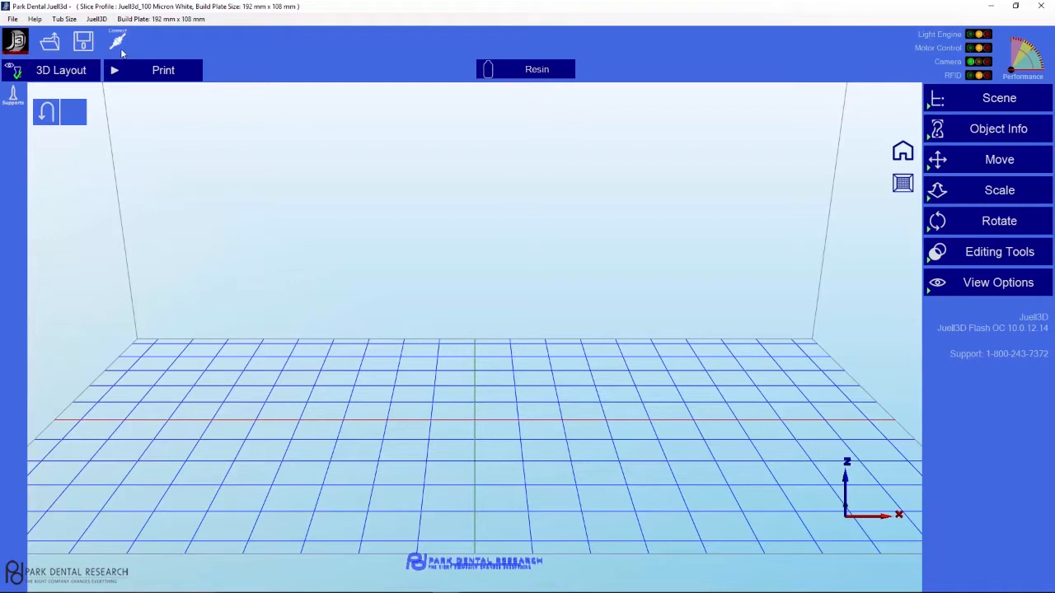
- Review the program preferences for model loading and advanced options, including the slice foreground color choices, and close them without changes
{"action": "left_click", "coordinate": [12, 19]}
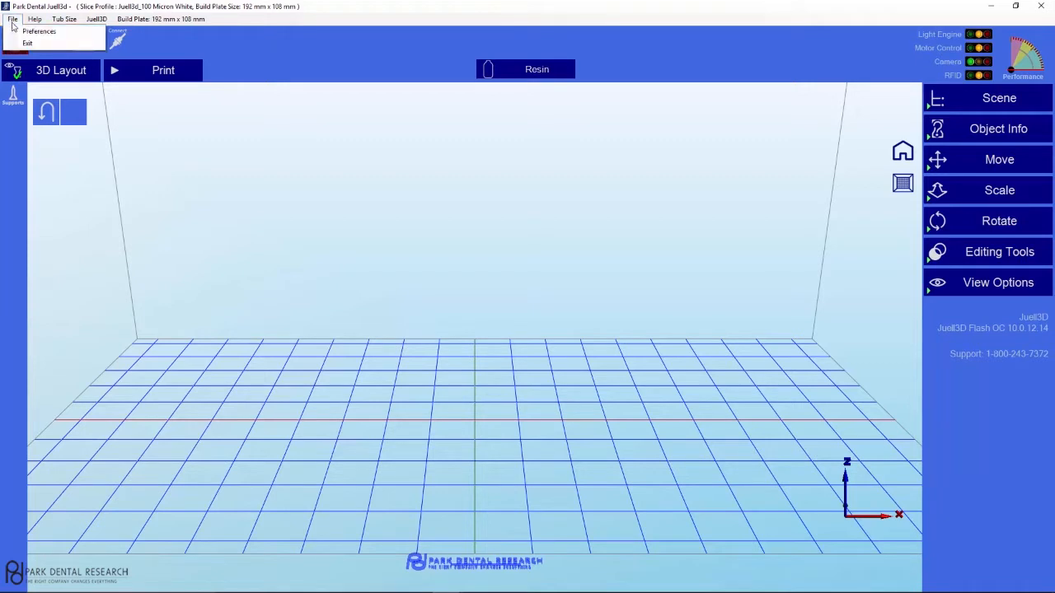
{"action": "left_click", "coordinate": [34, 35]}
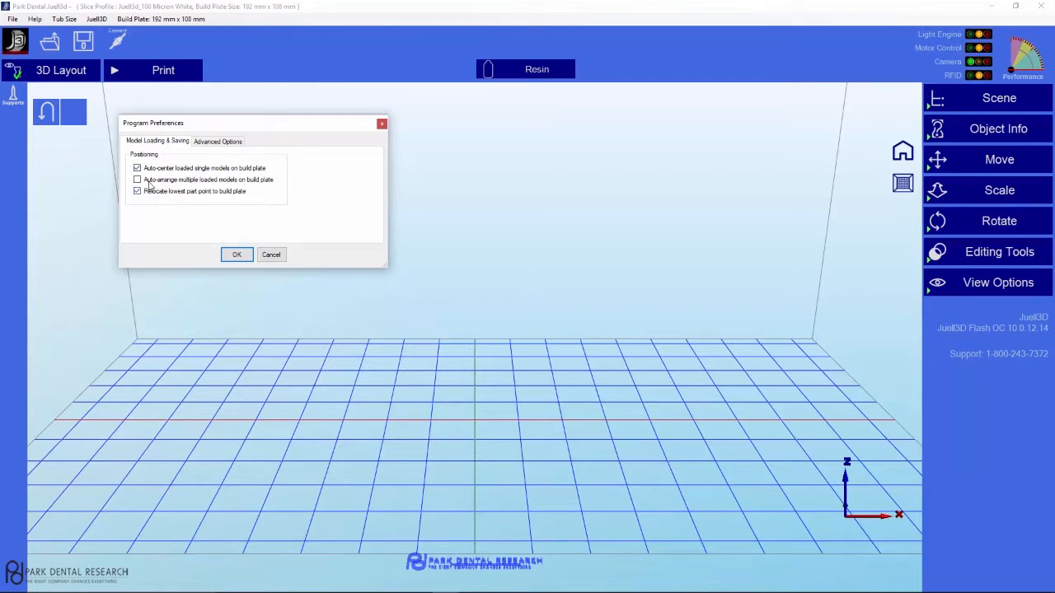
{"action": "left_click", "coordinate": [219, 143]}
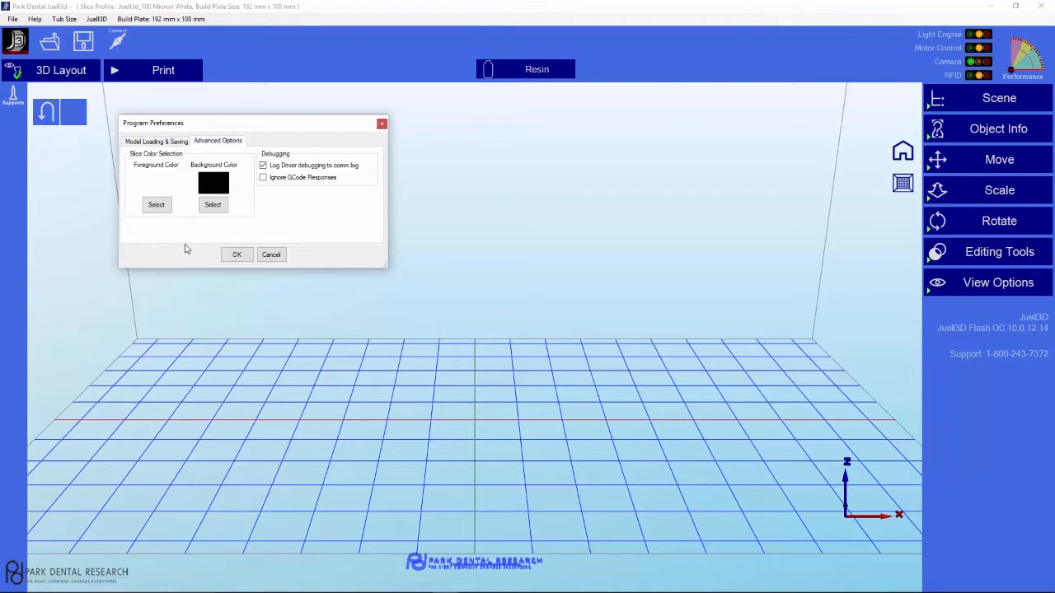
{"action": "left_click", "coordinate": [158, 205]}
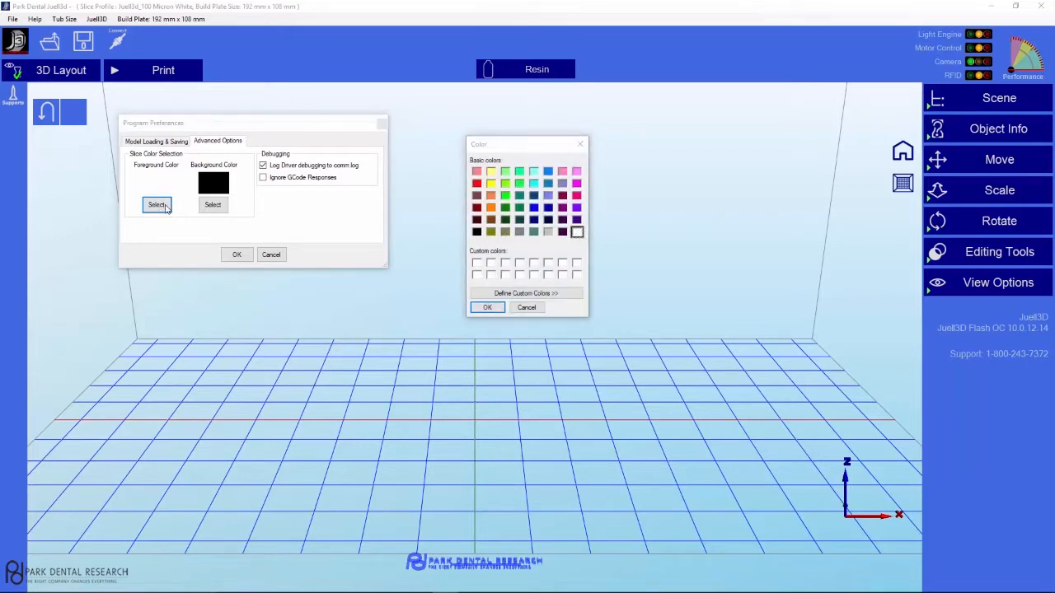
{"action": "left_click", "coordinate": [532, 309]}
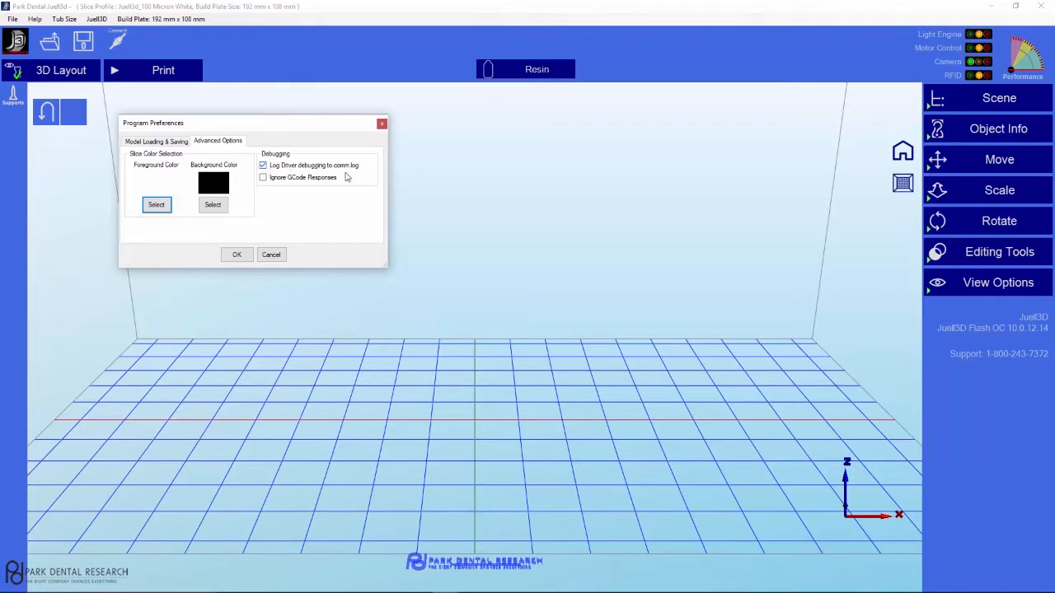
{"action": "left_click", "coordinate": [271, 257]}
{"action": "left_click", "coordinate": [271, 256]}
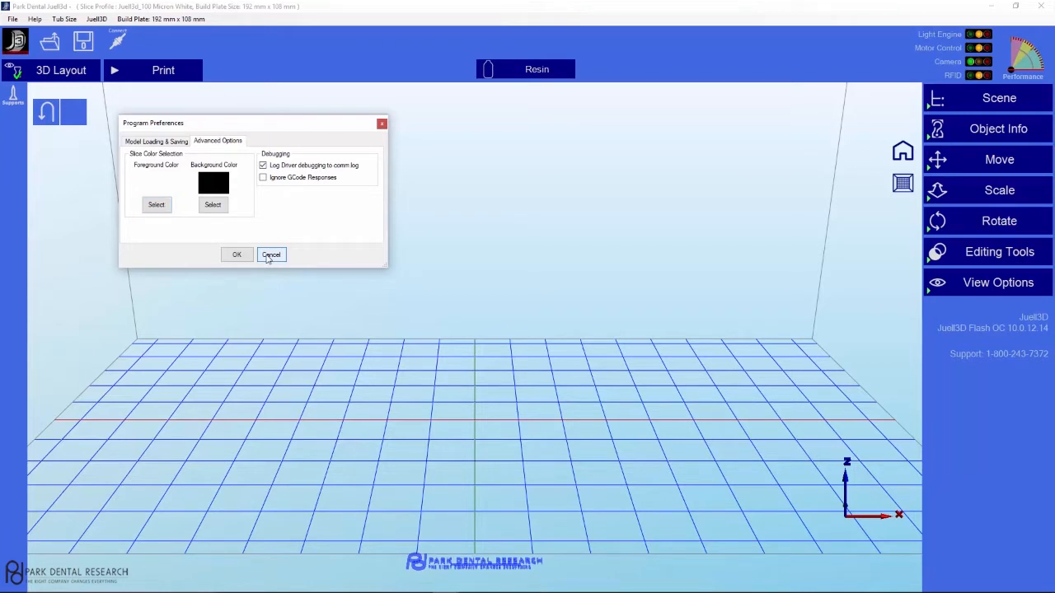
- Clear the undo records and open the user manual
{"action": "left_click", "coordinate": [14, 19]}
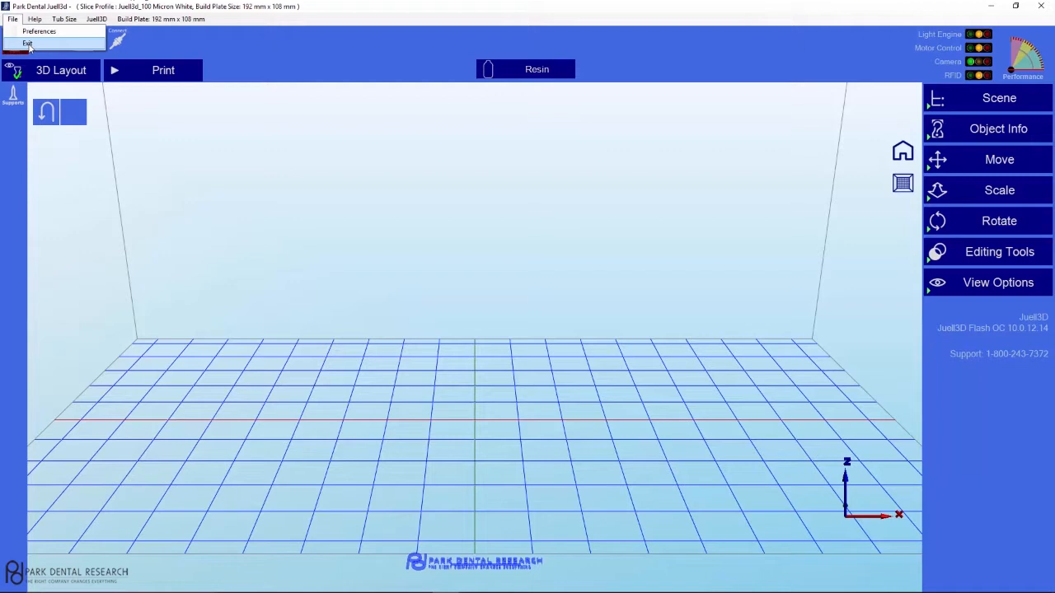
{"action": "mouse_move", "coordinate": [35, 22]}
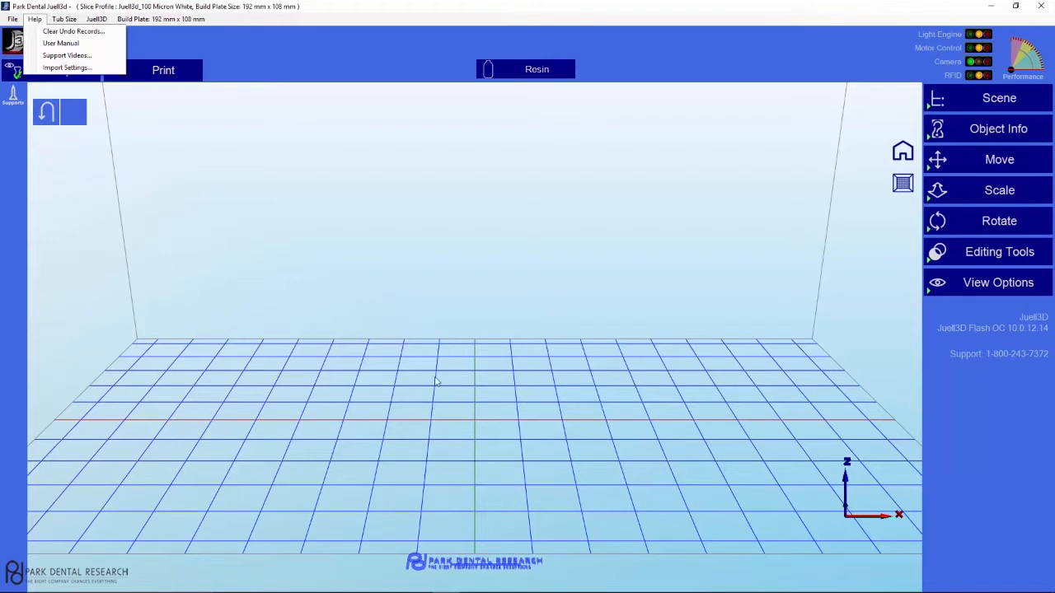
{"action": "left_click", "coordinate": [58, 33]}
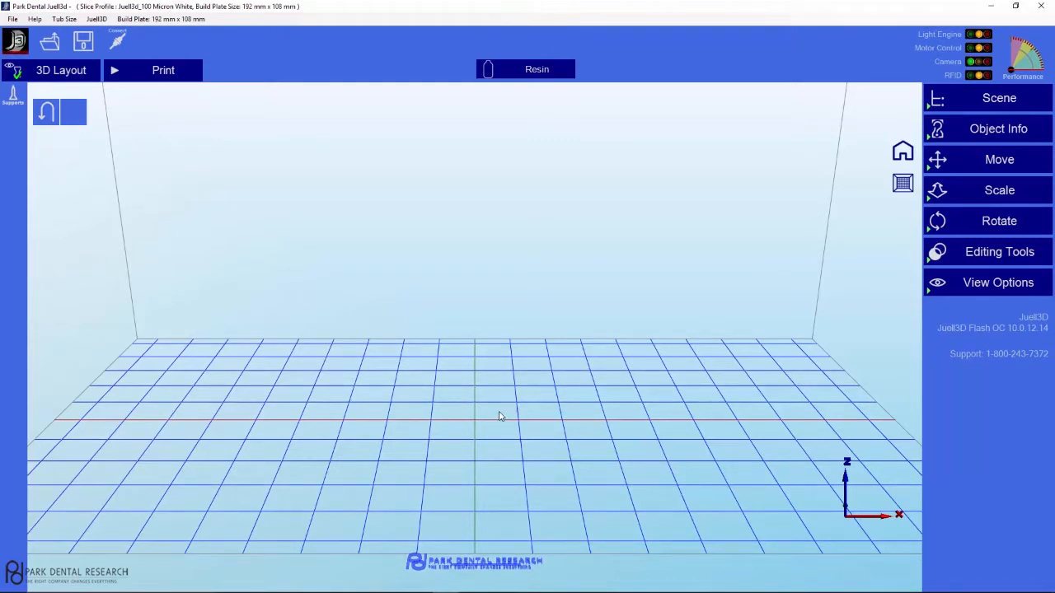
{"action": "left_click", "coordinate": [34, 19]}
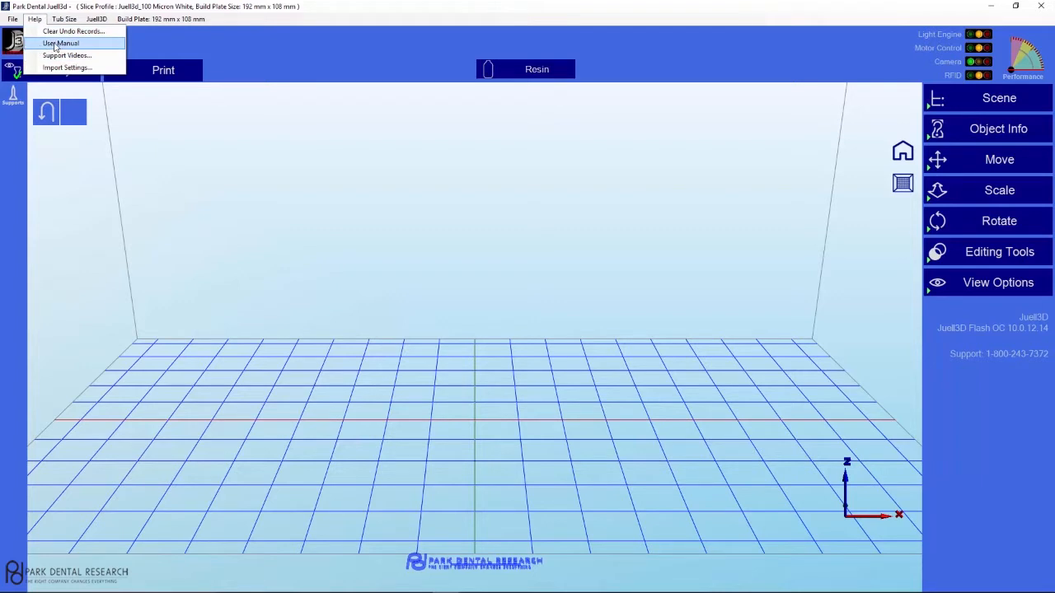
{"action": "left_click", "coordinate": [56, 44]}
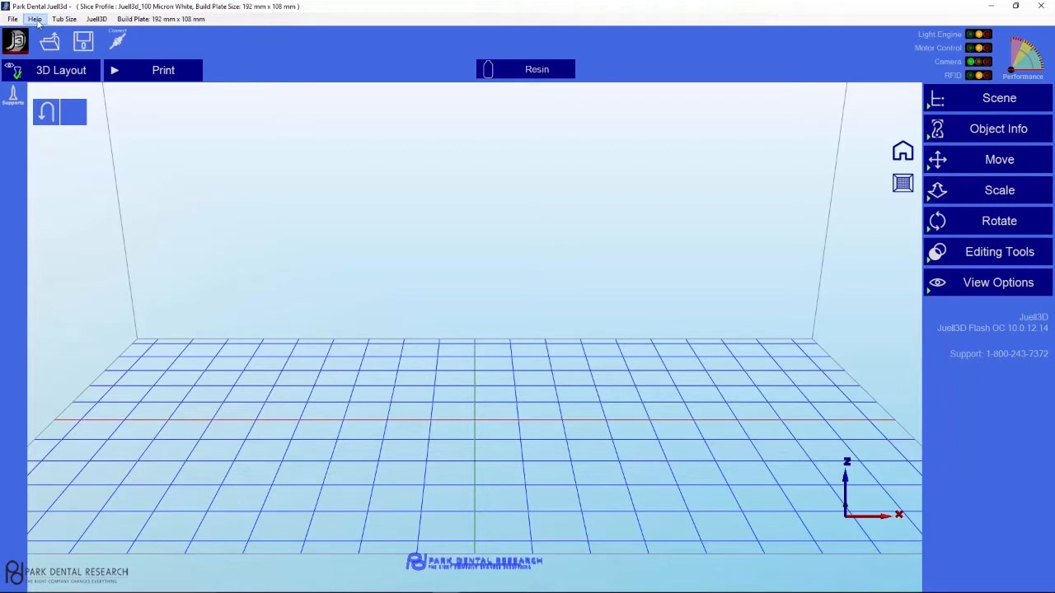
- Choose the Juell3d-OC-10.0.11.171 (1) folder on the Desktop as the source for importing previous settings, but decline the import
{"action": "left_click", "coordinate": [37, 23]}
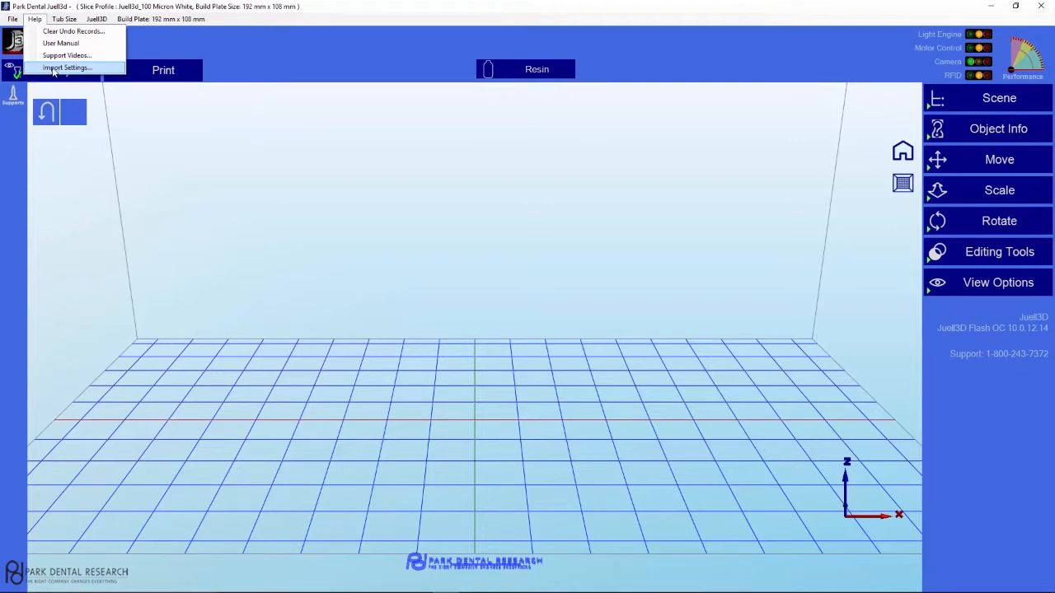
{"action": "left_click", "coordinate": [53, 68]}
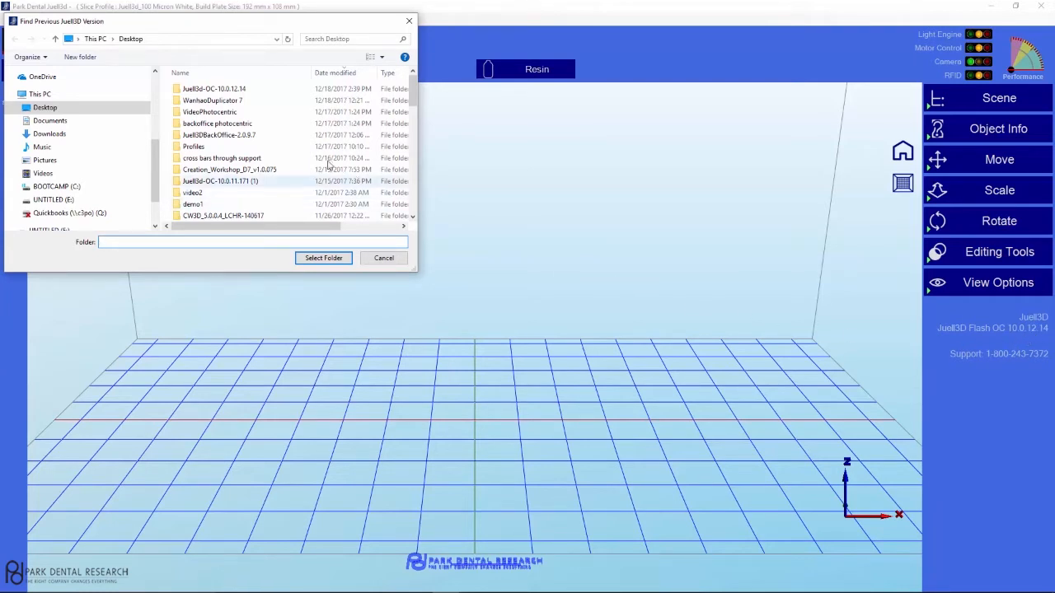
{"action": "double_click", "coordinate": [235, 181]}
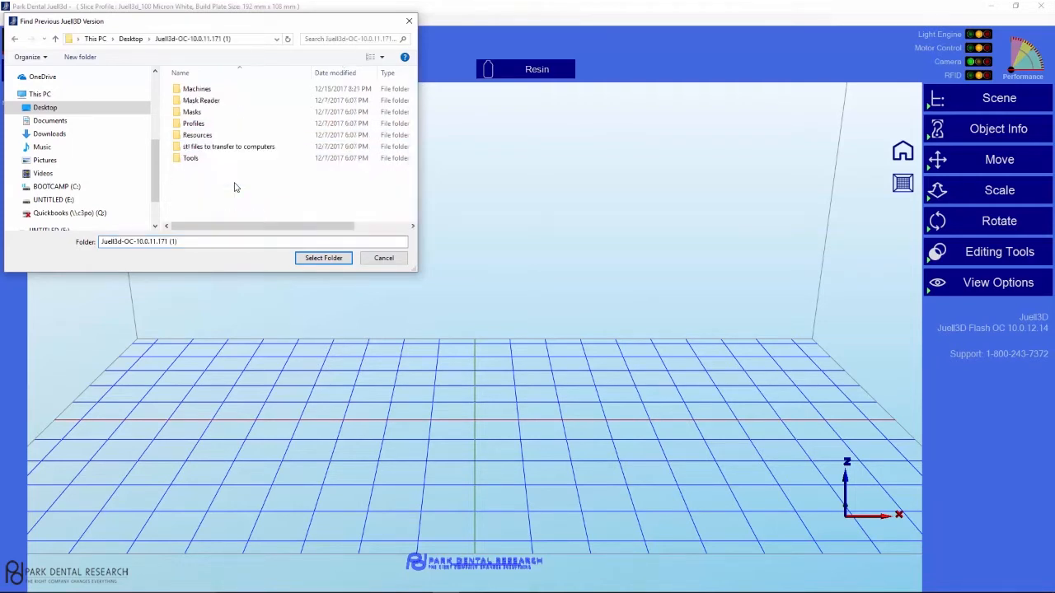
{"action": "left_click", "coordinate": [323, 258]}
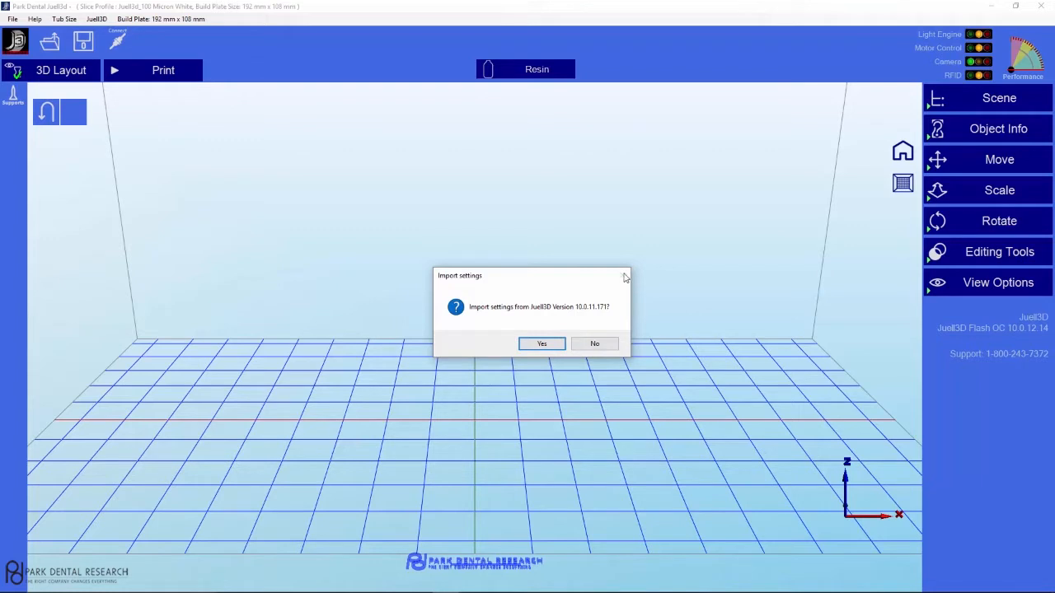
{"action": "left_click", "coordinate": [595, 344]}
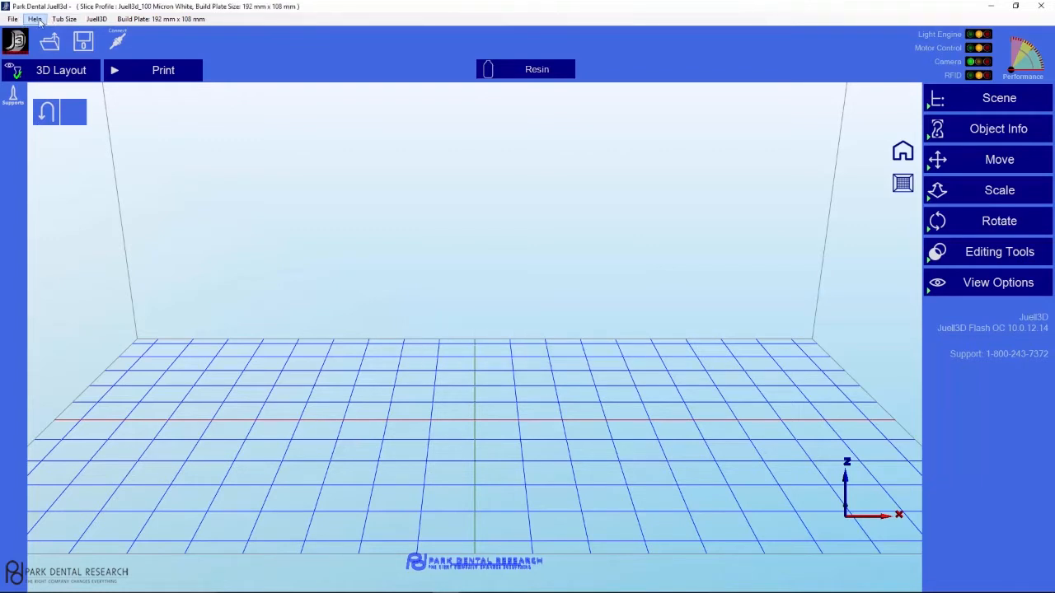
- Try the Small, Medium and Large tub sizes on the build volume, and finish with the tub size set to Small
{"action": "left_click", "coordinate": [37, 20]}
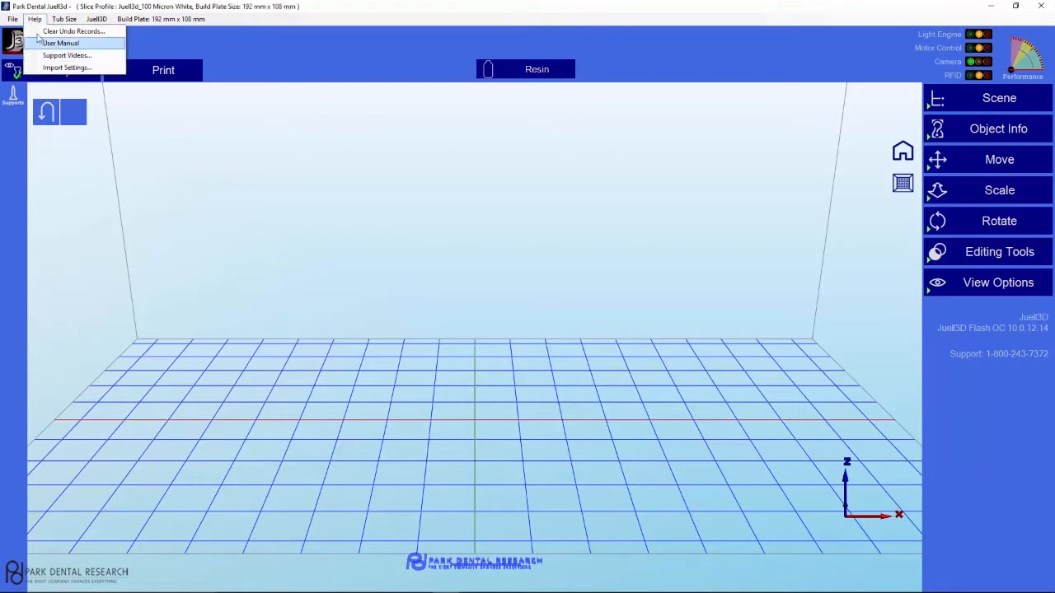
{"action": "mouse_move", "coordinate": [68, 22]}
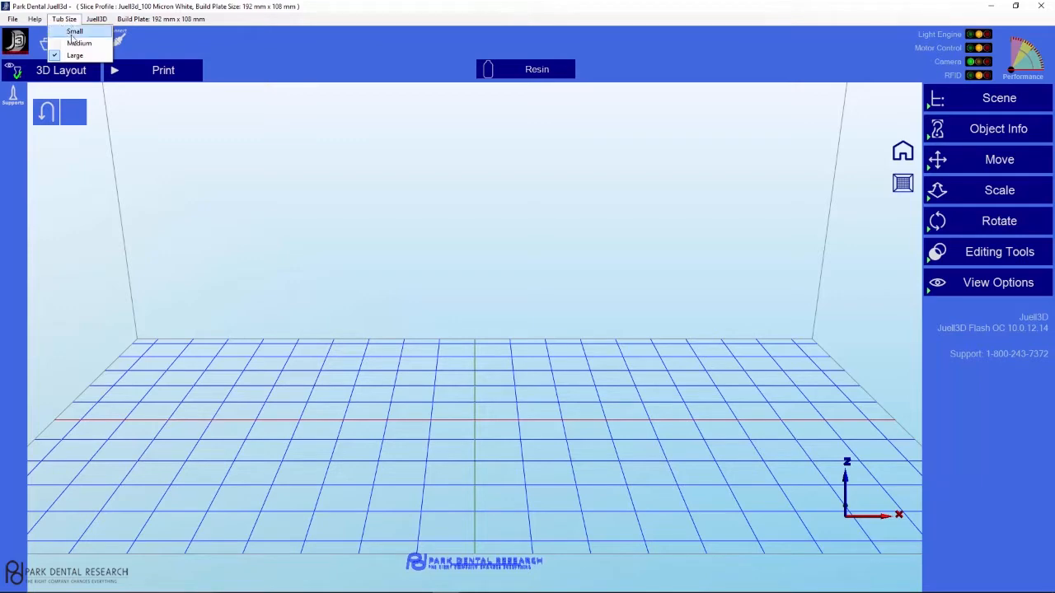
{"action": "left_click", "coordinate": [75, 41]}
{"action": "mouse_move", "coordinate": [563, 492]}
{"action": "left_mouse_down"}
{"action": "mouse_move", "coordinate": [563, 471]}
{"action": "mouse_move", "coordinate": [558, 478]}
{"action": "left_mouse_up"}
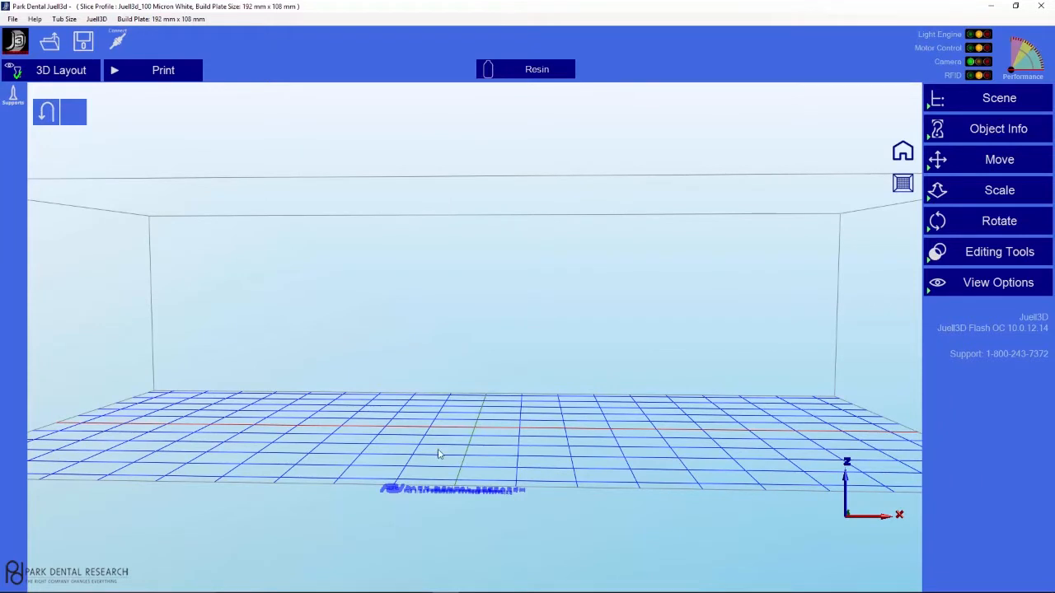
{"action": "left_click", "coordinate": [66, 19]}
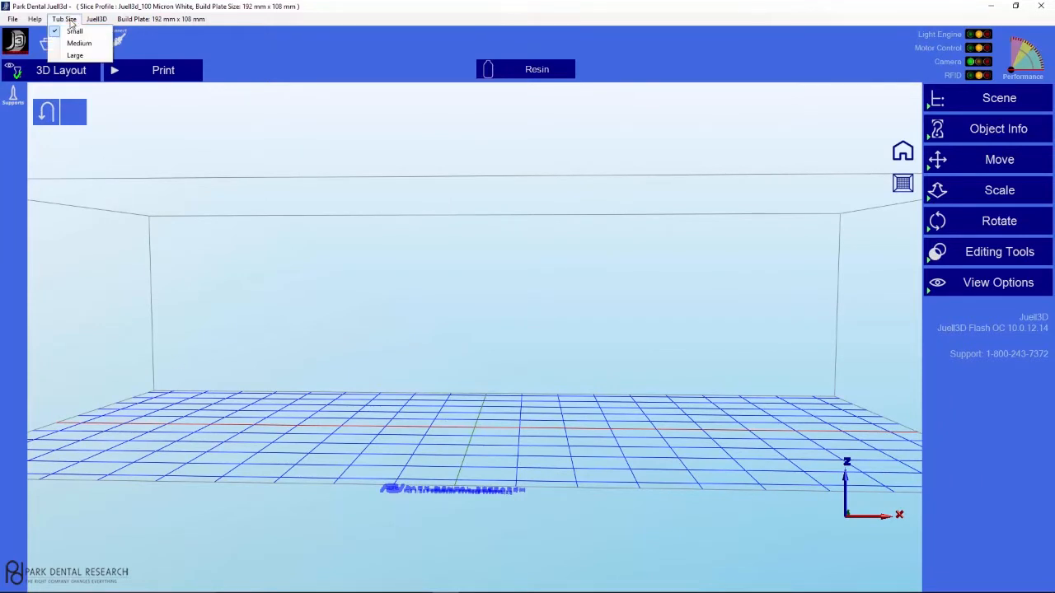
{"action": "left_click", "coordinate": [79, 43]}
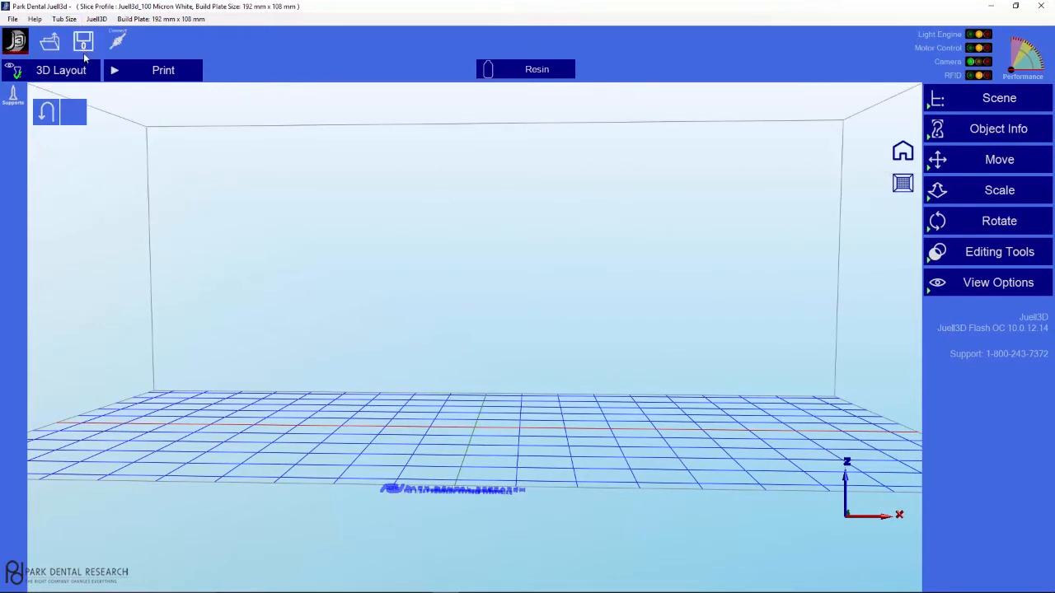
{"action": "left_click", "coordinate": [64, 19]}
{"action": "left_click", "coordinate": [72, 56]}
{"action": "left_click", "coordinate": [64, 19]}
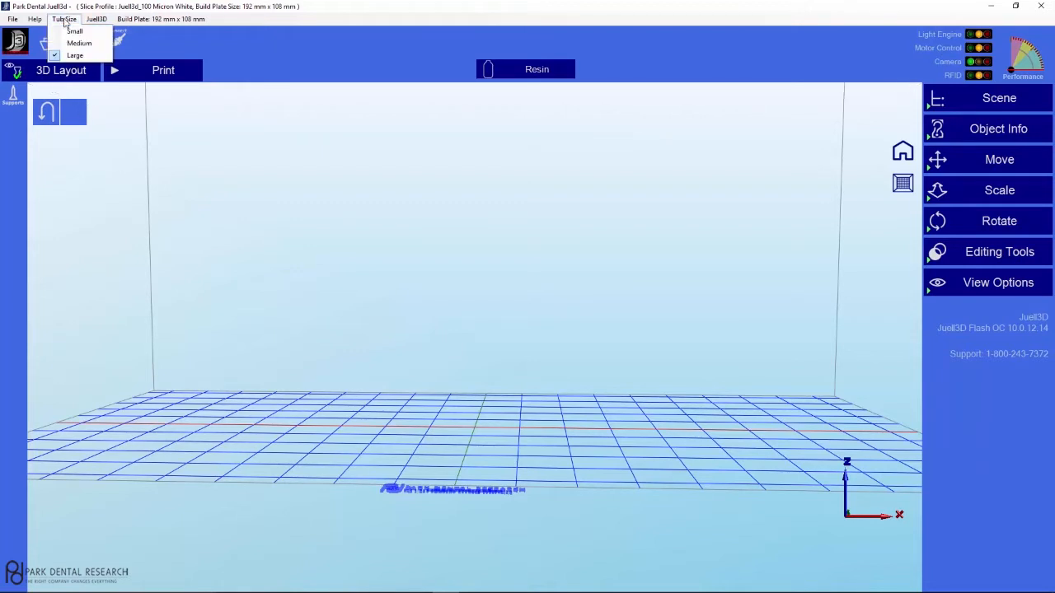
{"action": "left_click", "coordinate": [72, 31]}
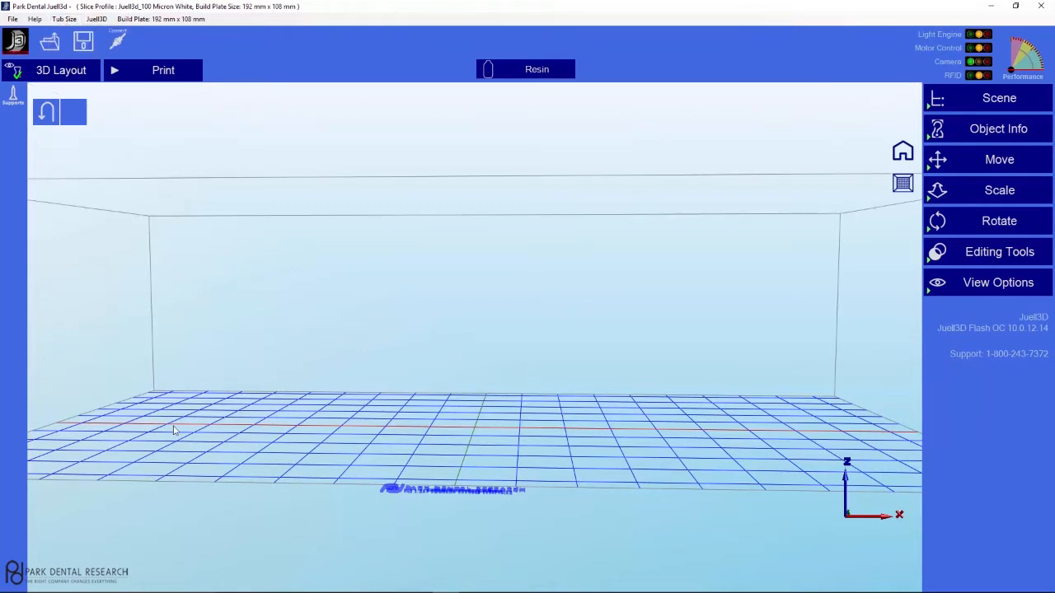
- Show the advanced controls and hide them again
{"action": "left_click", "coordinate": [96, 19]}
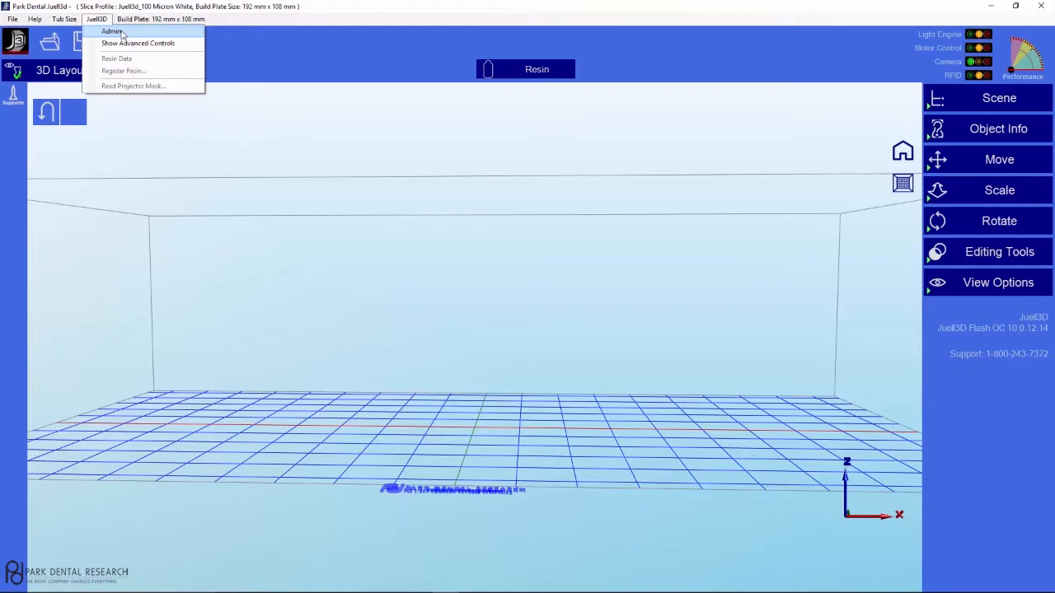
{"action": "left_click", "coordinate": [291, 44]}
{"action": "left_click", "coordinate": [94, 18]}
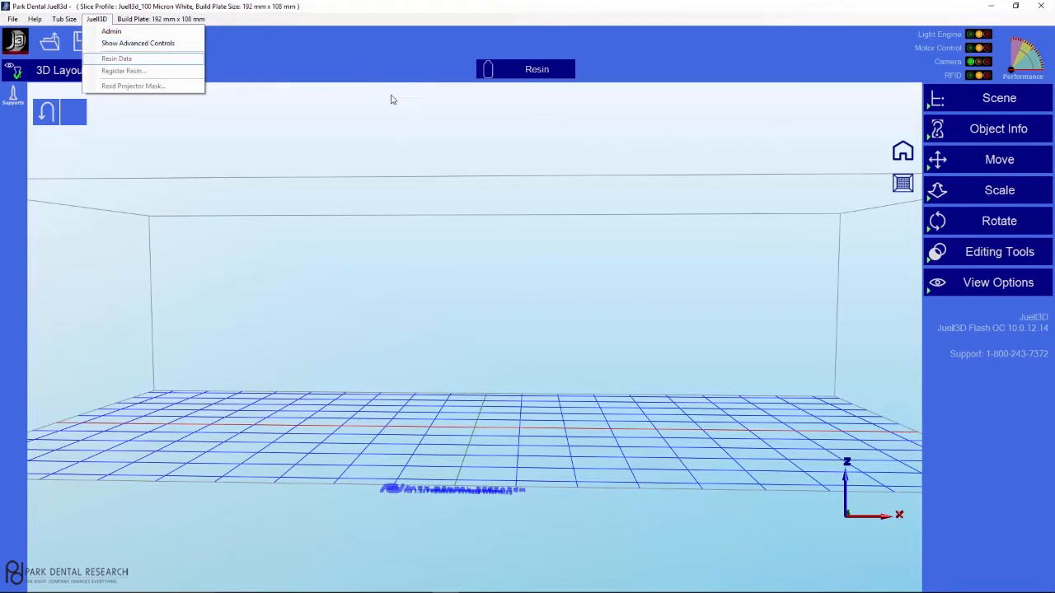
{"action": "left_click", "coordinate": [159, 46]}
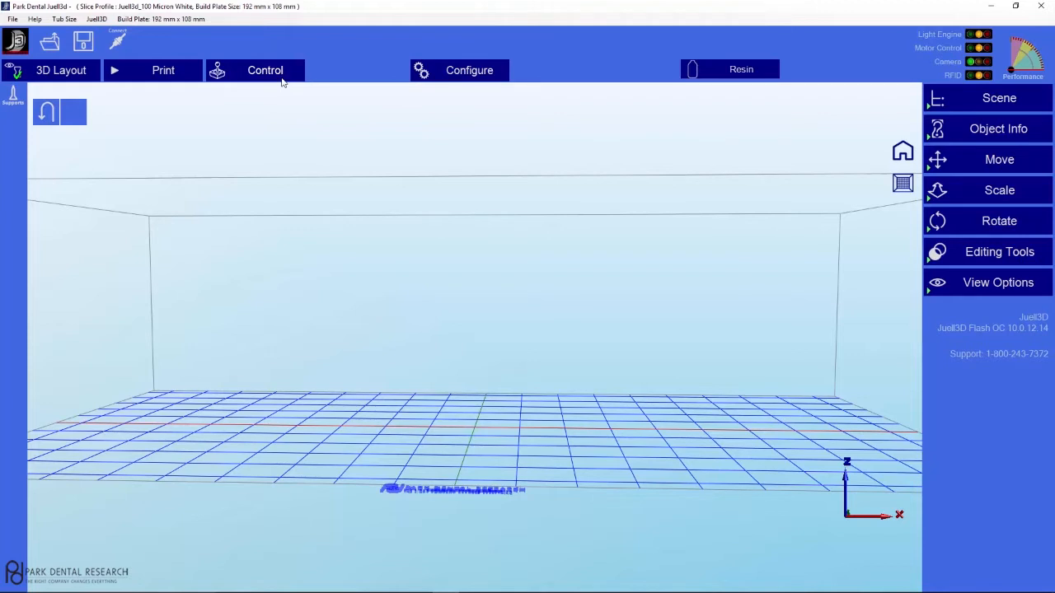
{"action": "left_click", "coordinate": [97, 19]}
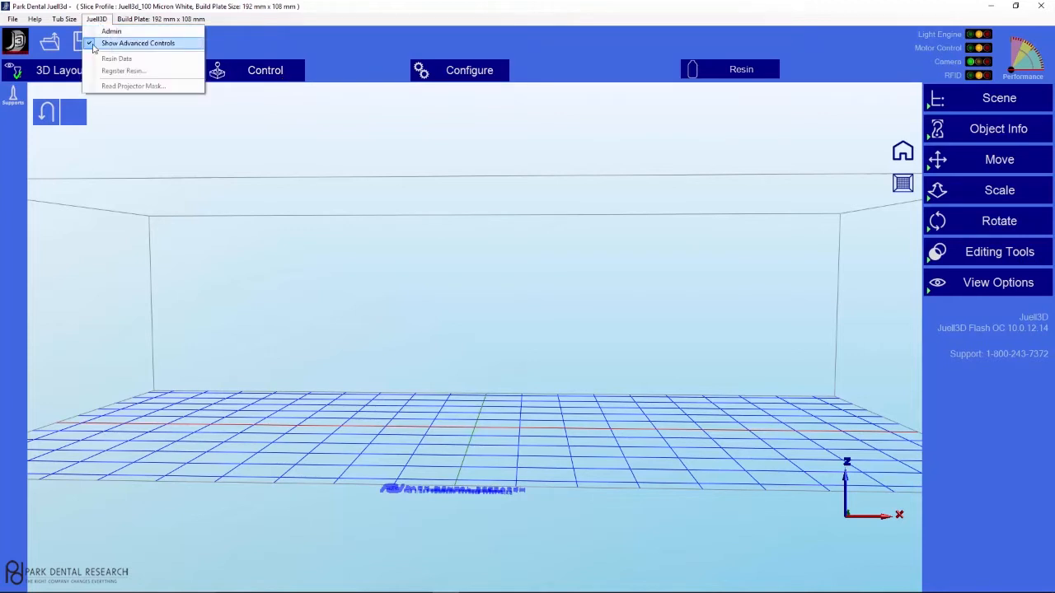
{"action": "left_click", "coordinate": [94, 43]}
- Examine the resin status and the option for registering a new resin bottle, and close the window
{"action": "left_click", "coordinate": [96, 18]}
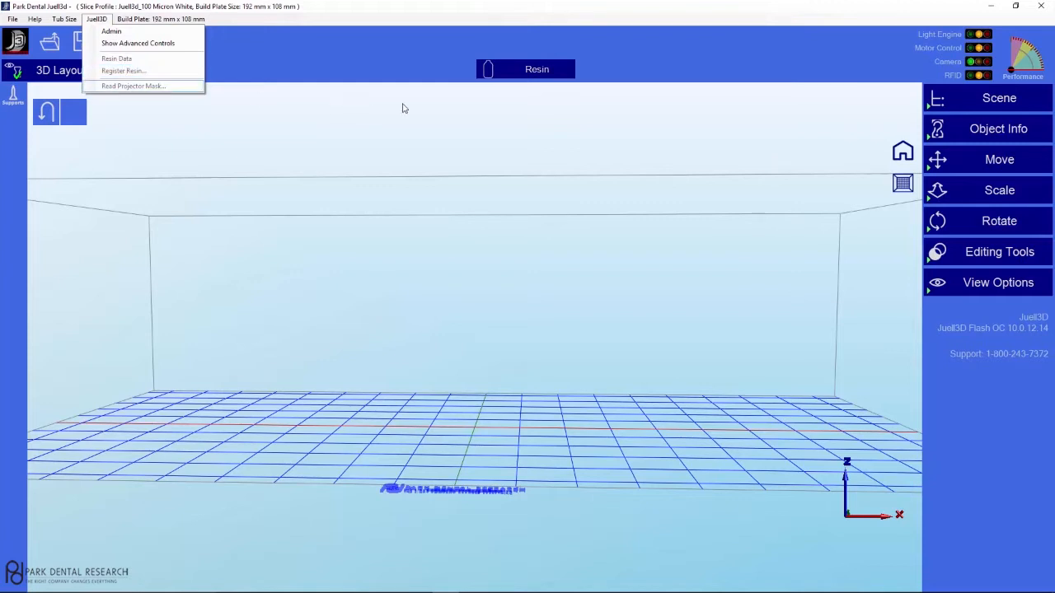
{"action": "left_click", "coordinate": [554, 72]}
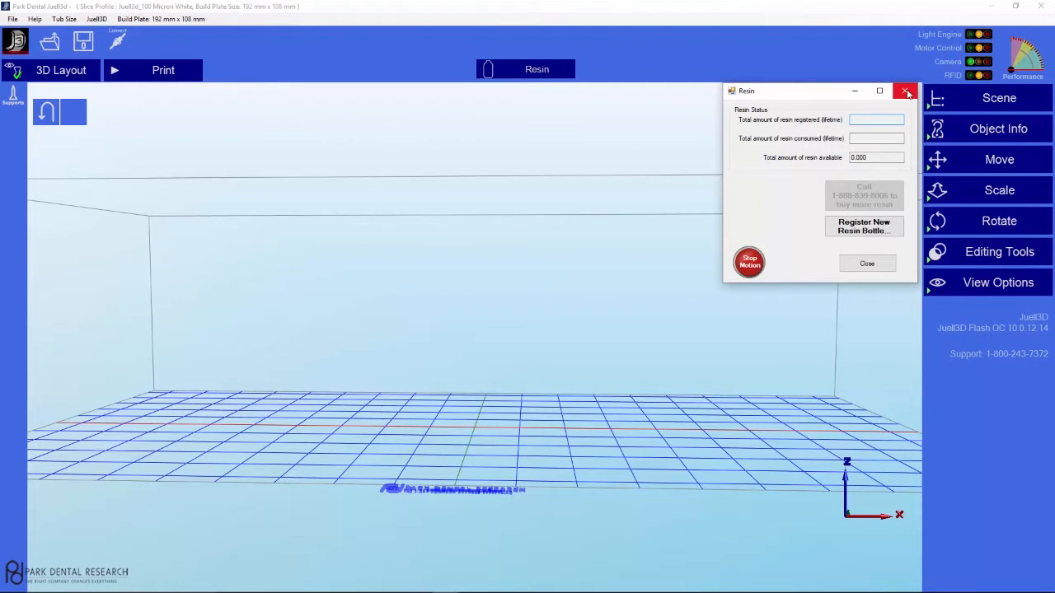
{"action": "left_click", "coordinate": [906, 92]}
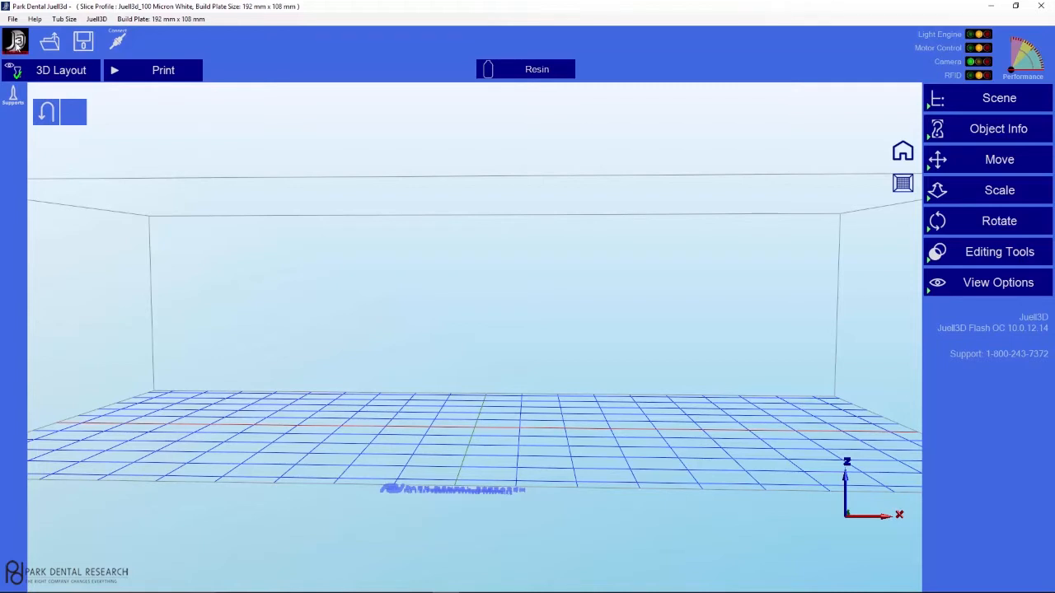
- Review the file types that can be opened, and load Calibration Cylinder.stl from the "stl files to transfer to computers" folder
{"action": "left_click", "coordinate": [50, 43]}
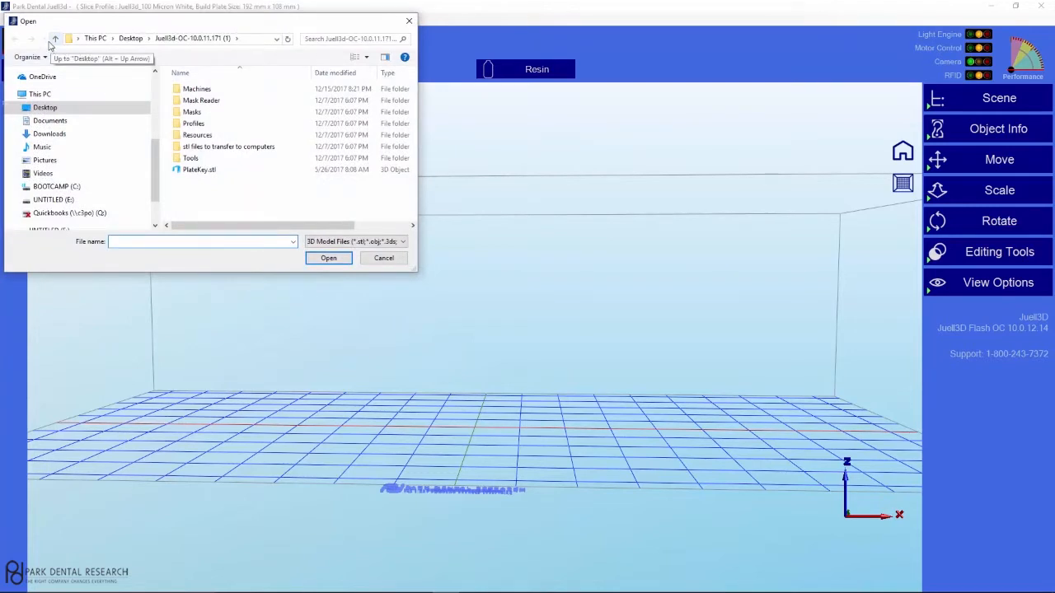
{"action": "left_click", "coordinate": [404, 246]}
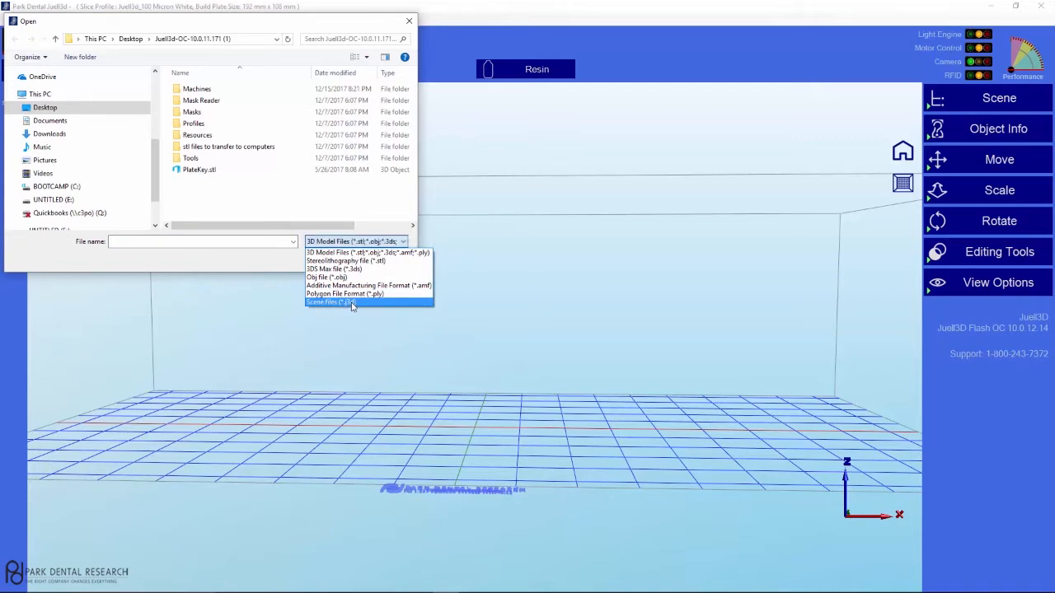
{"action": "left_click", "coordinate": [477, 304]}
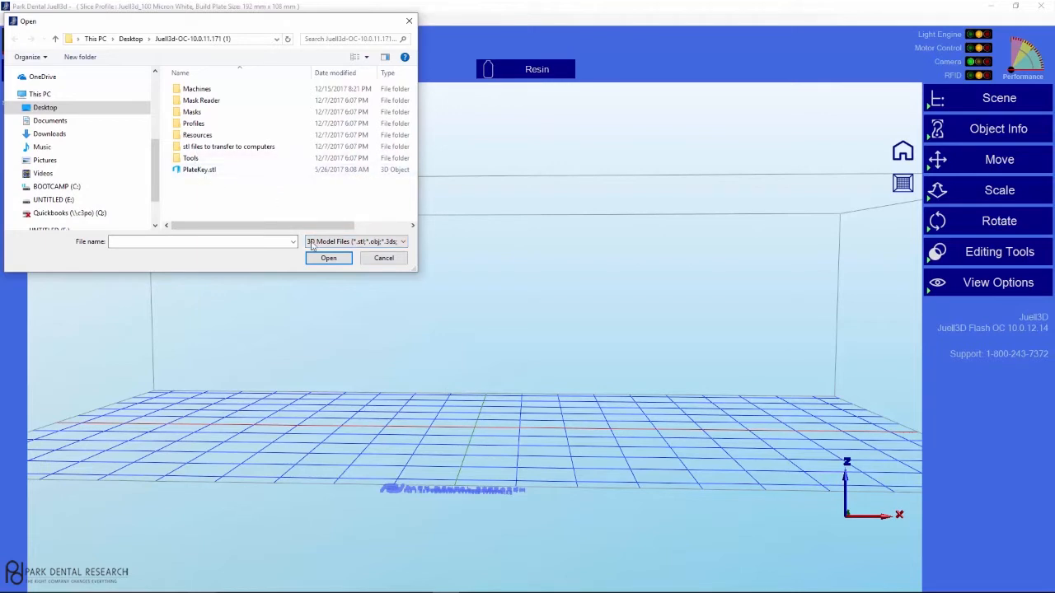
{"action": "left_click", "coordinate": [212, 150]}
{"action": "double_click", "coordinate": [213, 148]}
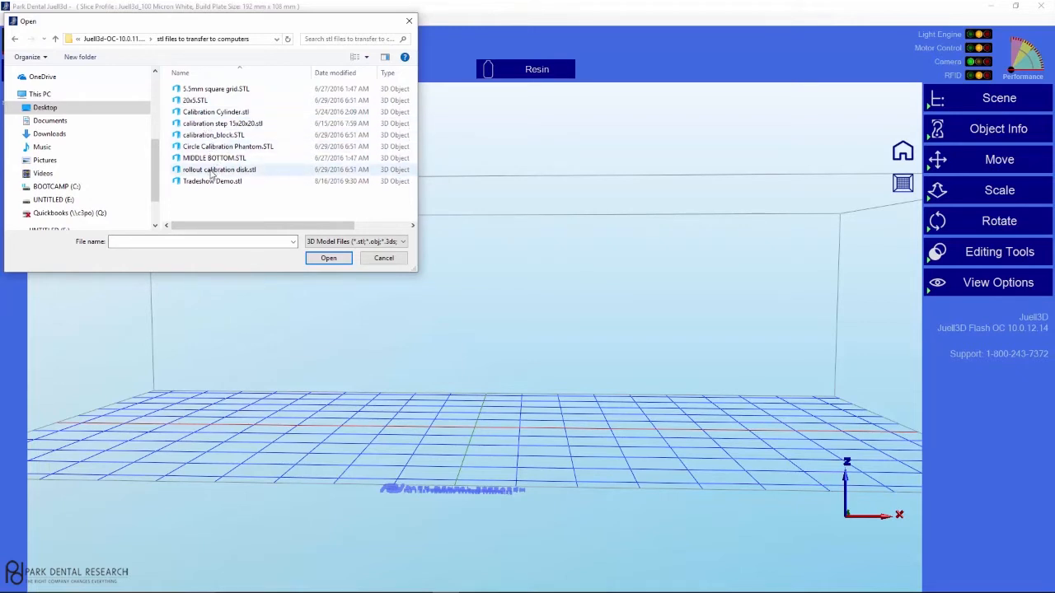
{"action": "double_click", "coordinate": [216, 114]}
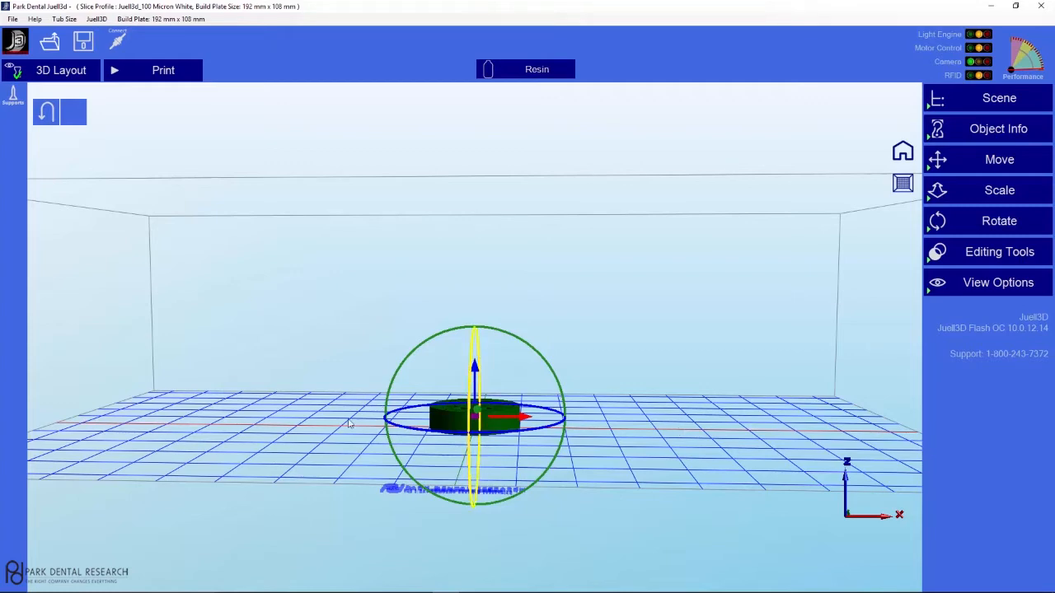
- Add stone model.stl from the Downloads folder to the scene with the calibration cylinder
{"action": "middle_click_drag", "start_coordinate": [676, 457], "coordinate": [645, 476]}
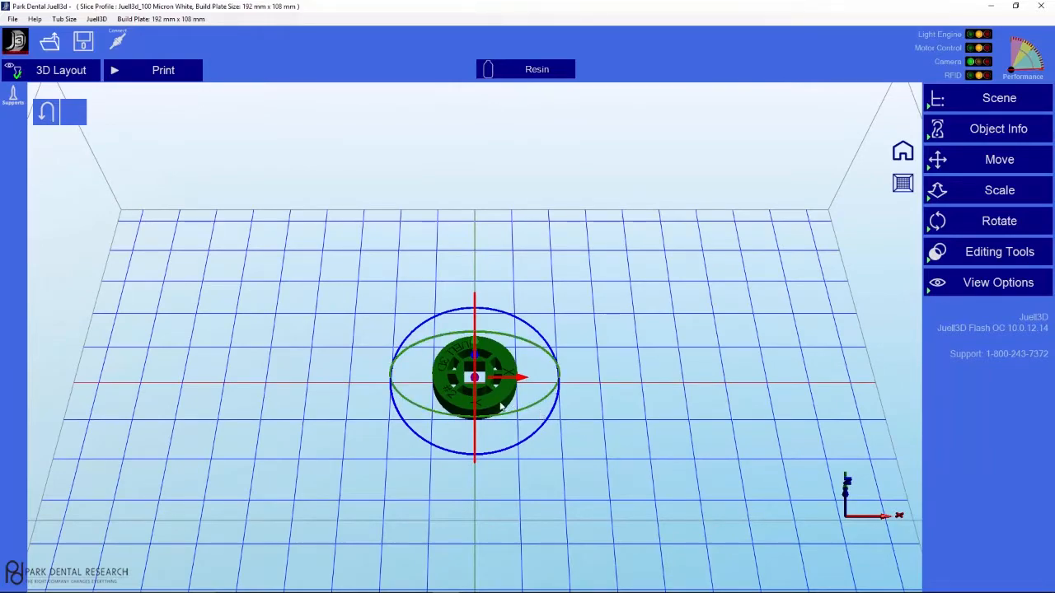
{"action": "middle_click_drag", "start_coordinate": [661, 538], "coordinate": [659, 501]}
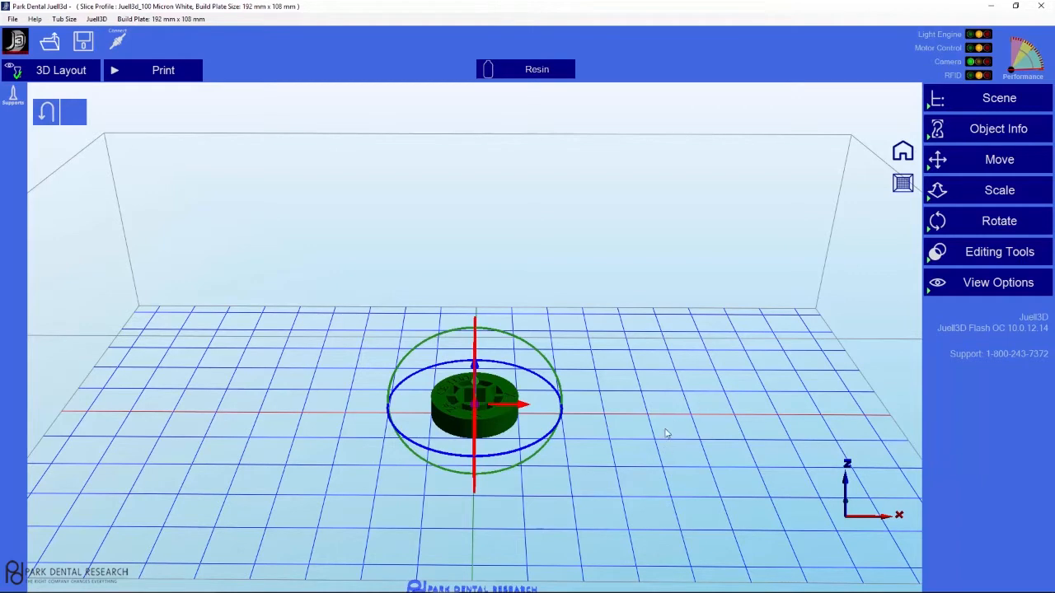
{"action": "left_click_drag", "start_coordinate": [643, 494], "coordinate": [654, 457]}
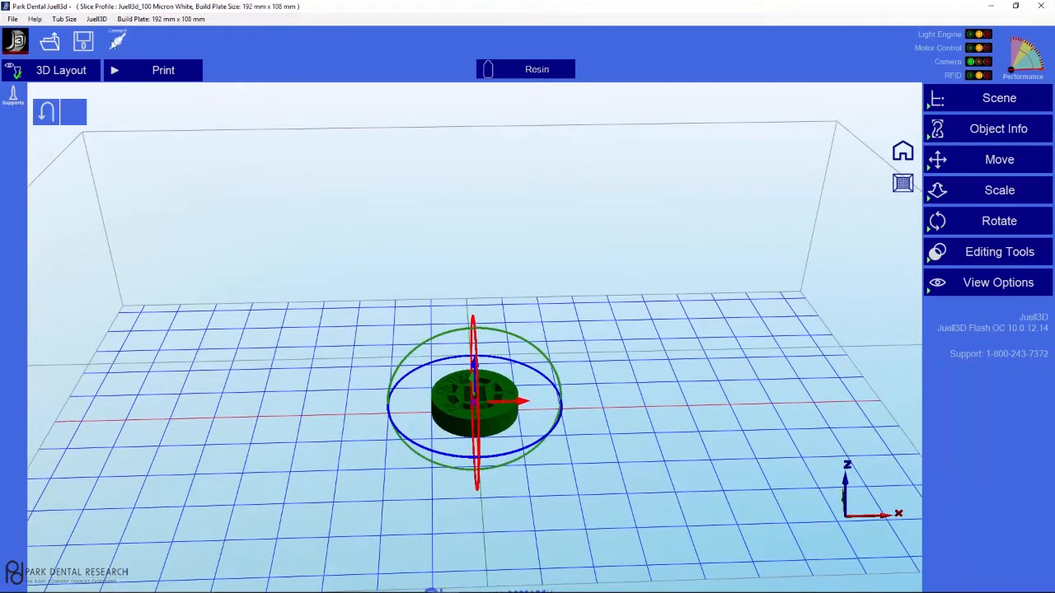
{"action": "left_click", "coordinate": [51, 43]}
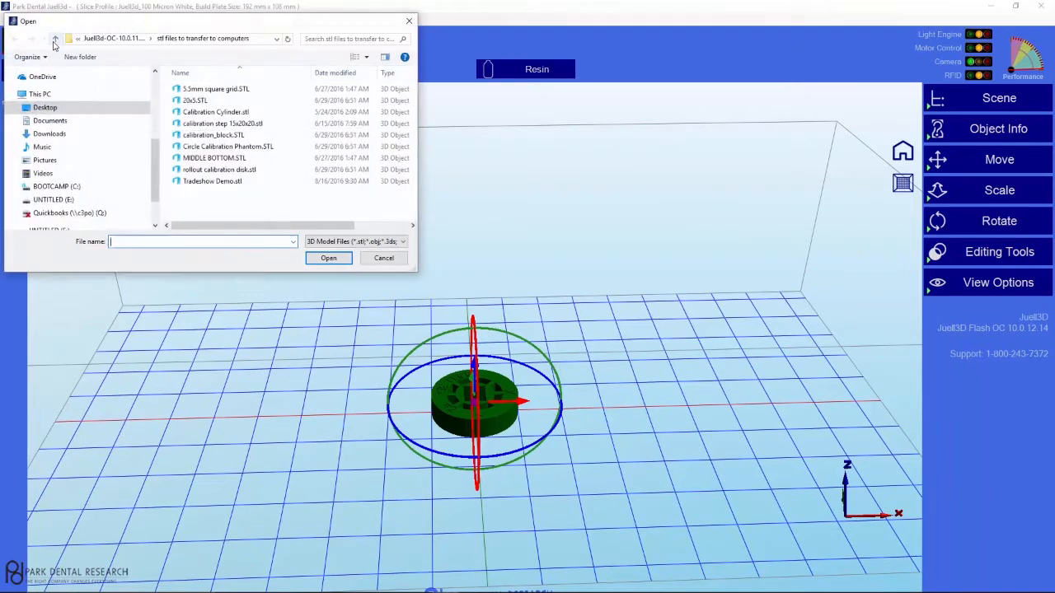
{"action": "left_click", "coordinate": [60, 136]}
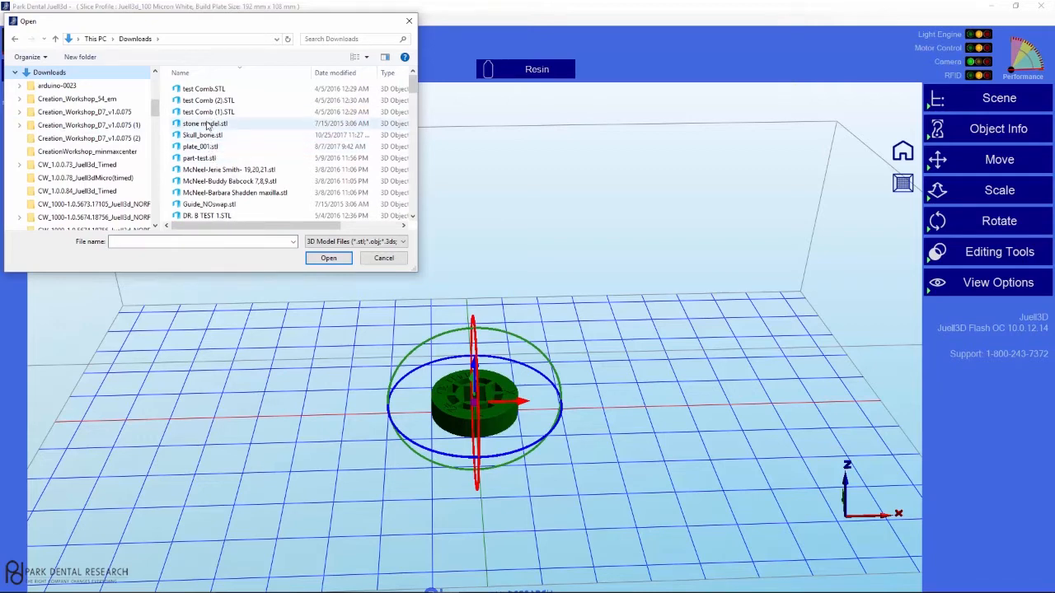
{"action": "double_click", "coordinate": [210, 125]}
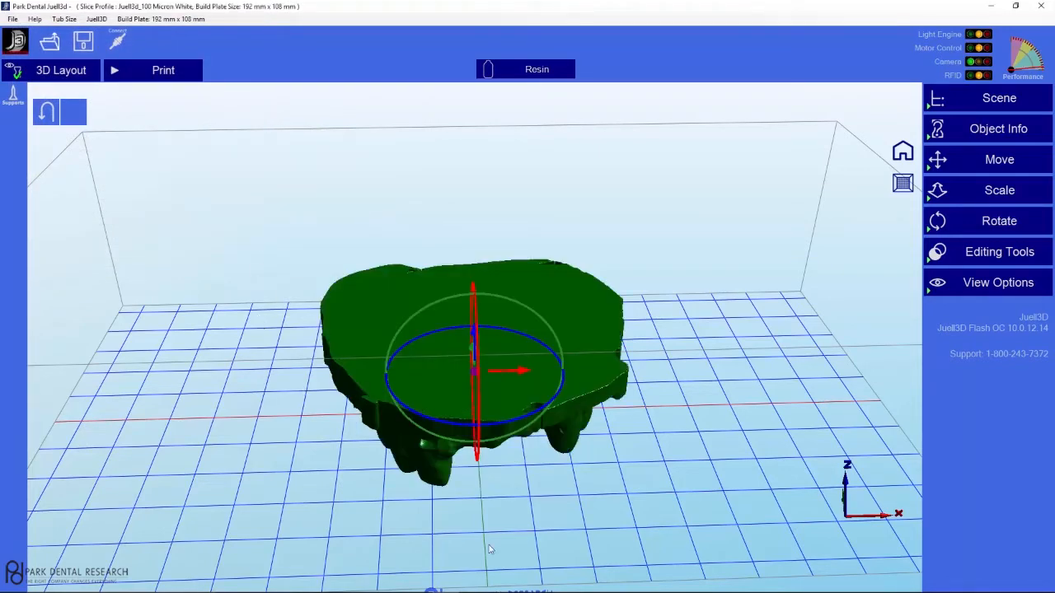
- Check which file types are available for saving the scene, and cancel without saving
{"action": "mouse_move", "coordinate": [692, 488]}
{"action": "left_mouse_down"}
{"action": "mouse_move", "coordinate": [678, 443]}
{"action": "mouse_move", "coordinate": [690, 481]}
{"action": "left_mouse_up"}
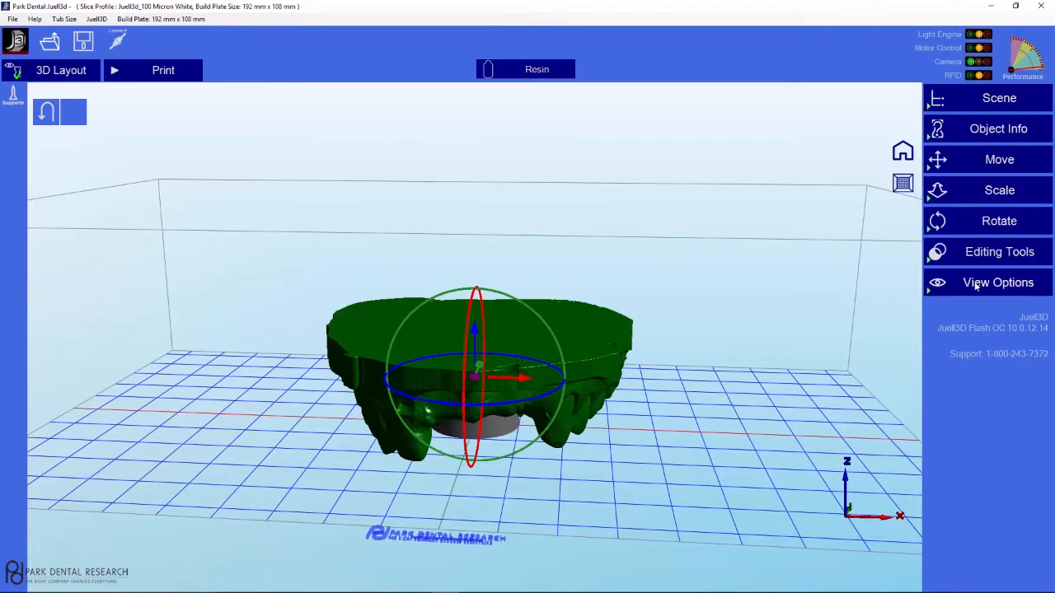
{"action": "middle_click_drag", "start_coordinate": [583, 480], "coordinate": [587, 476]}
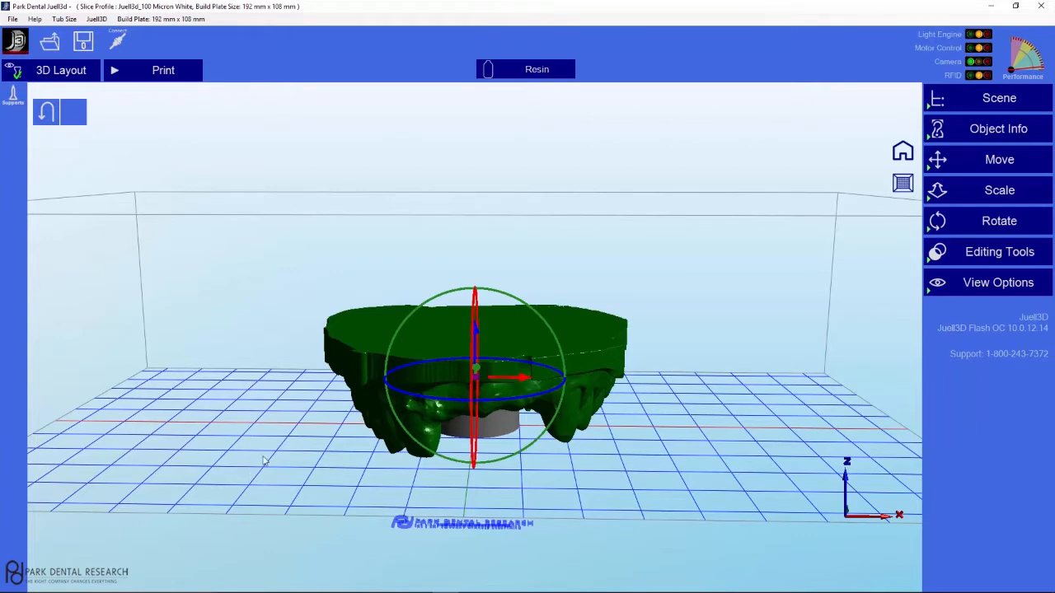
{"action": "left_click", "coordinate": [83, 44]}
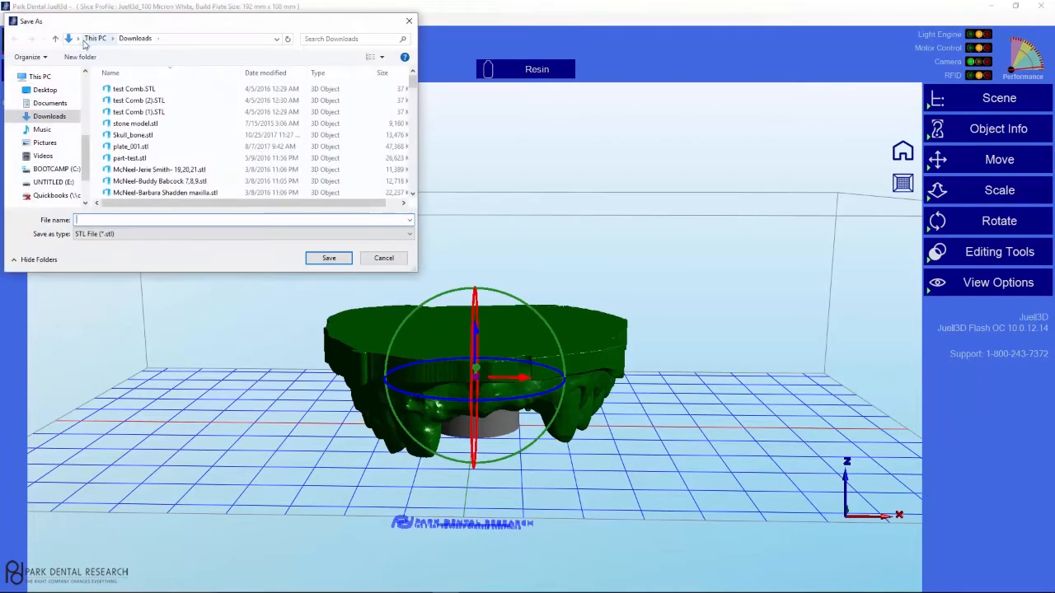
{"action": "left_click", "coordinate": [116, 234]}
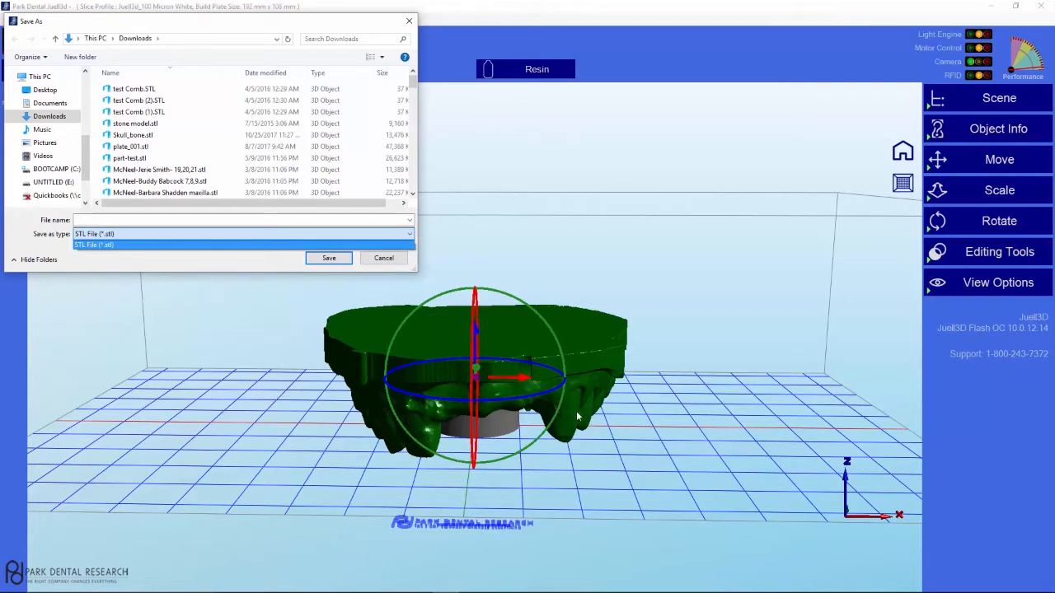
{"action": "left_click", "coordinate": [383, 262]}
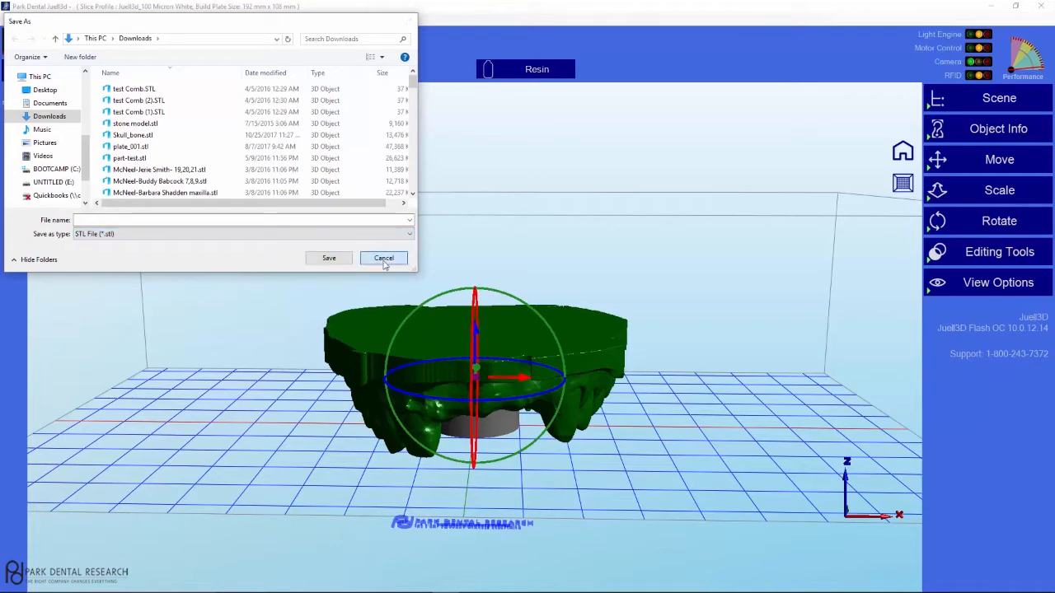
{"action": "left_click", "coordinate": [384, 259]}
- Rotate the stone model so its teeth face up, and move it along negative X clear of the calibration cylinder
{"action": "left_click_drag", "start_coordinate": [521, 311], "coordinate": [386, 472]}
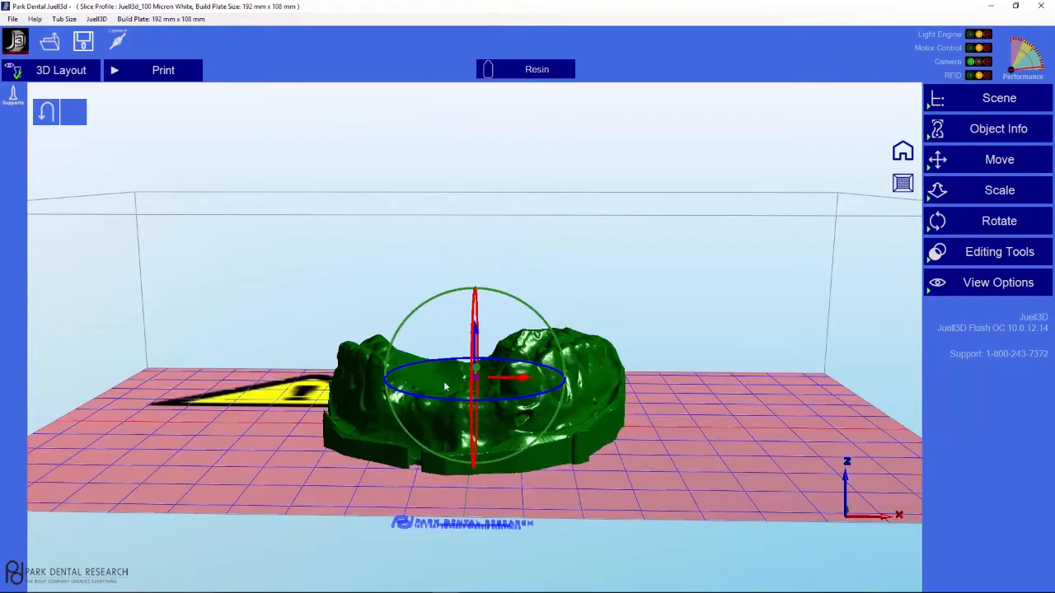
{"action": "left_click_drag", "start_coordinate": [515, 379], "coordinate": [446, 450]}
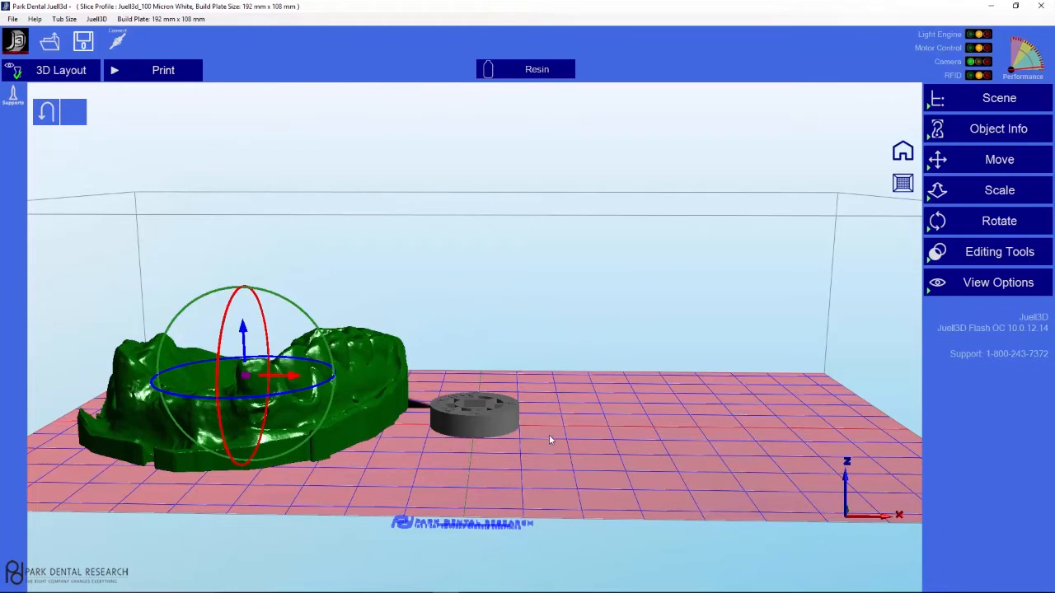
- Save the scene as an STL file named modeltest in the Downloads folder
{"action": "left_click", "coordinate": [84, 43]}
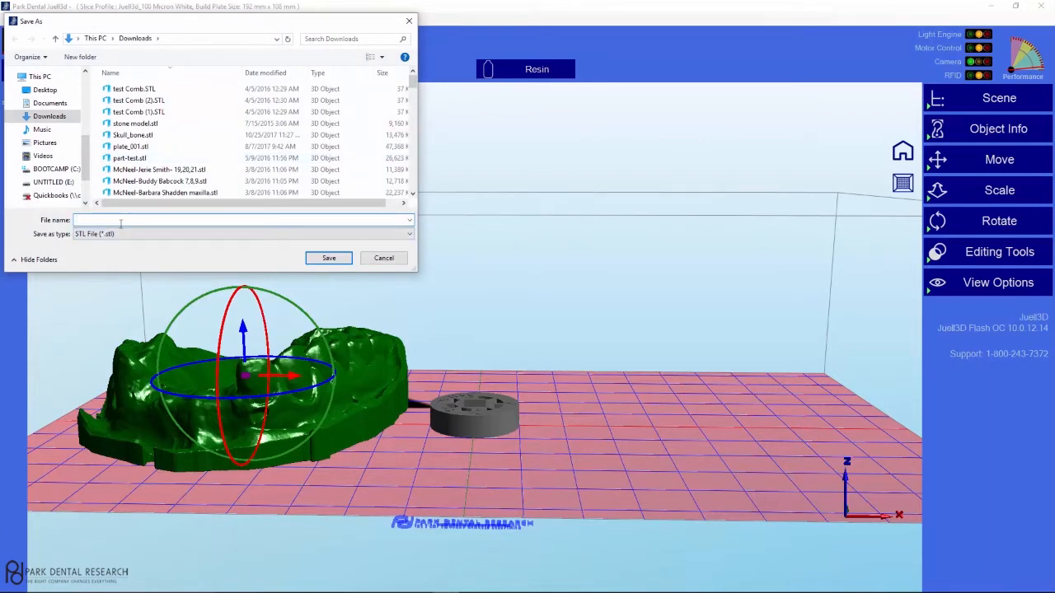
{"action": "type", "text": "model"}
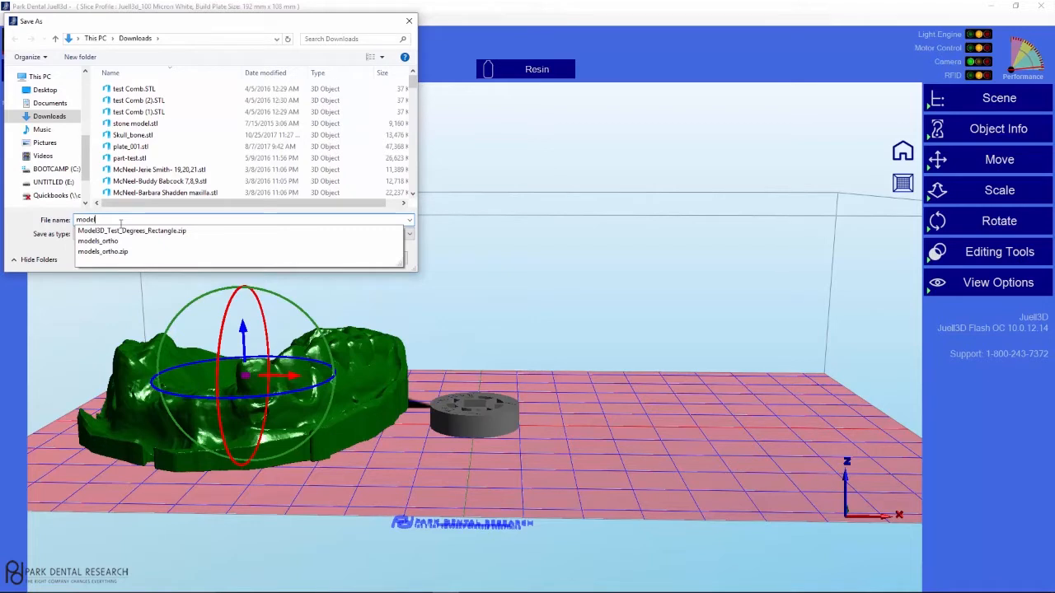
{"action": "type", "text": "test"}
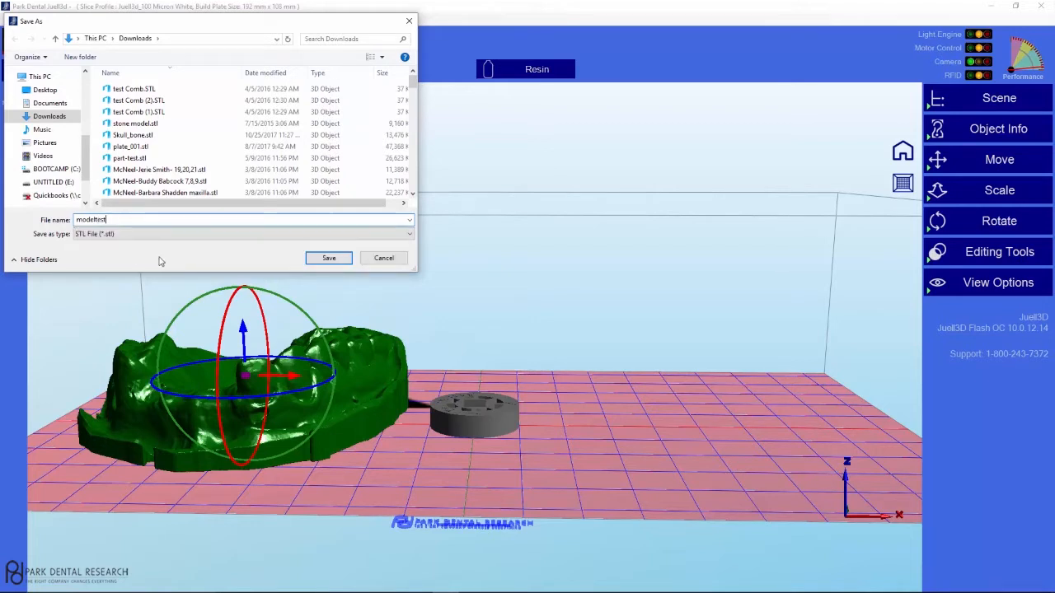
{"action": "left_click", "coordinate": [327, 259]}
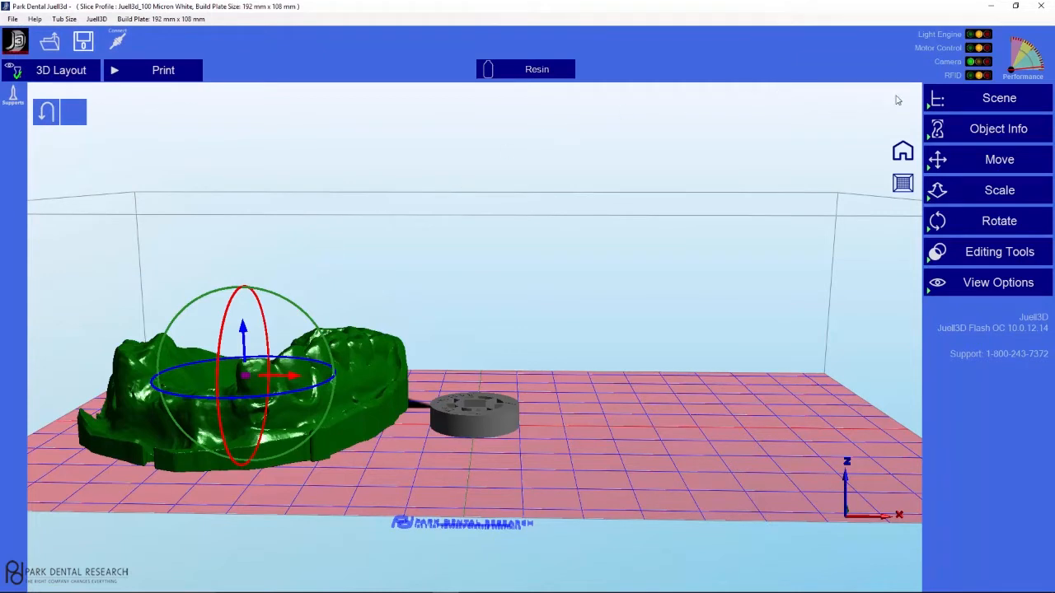
- Clear all models from the scene and load modeltest.stl from Downloads using the Stereolithography file filter
{"action": "left_click", "coordinate": [936, 100]}
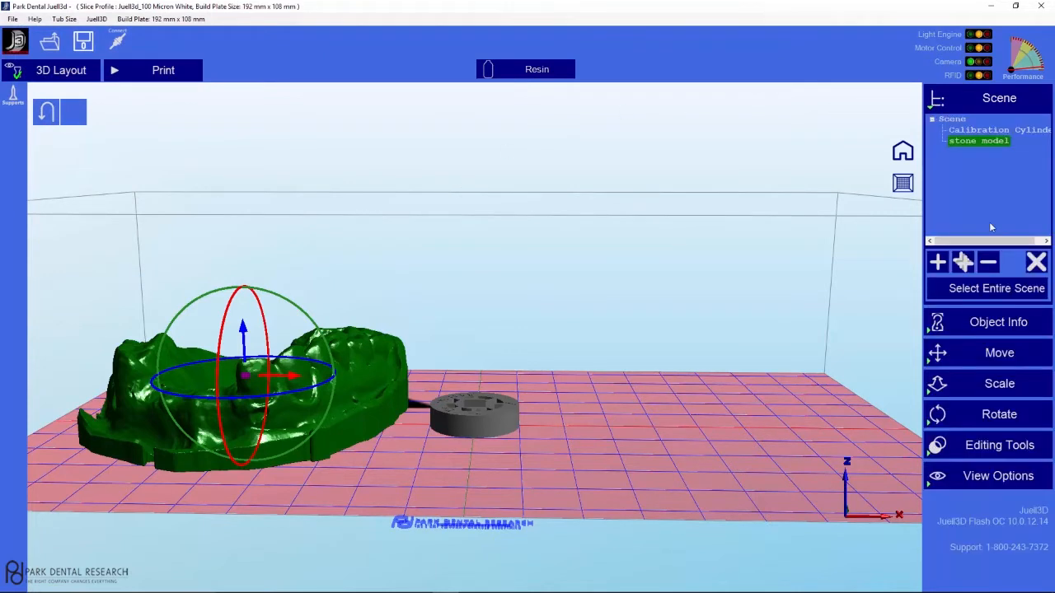
{"action": "left_click", "coordinate": [1036, 262]}
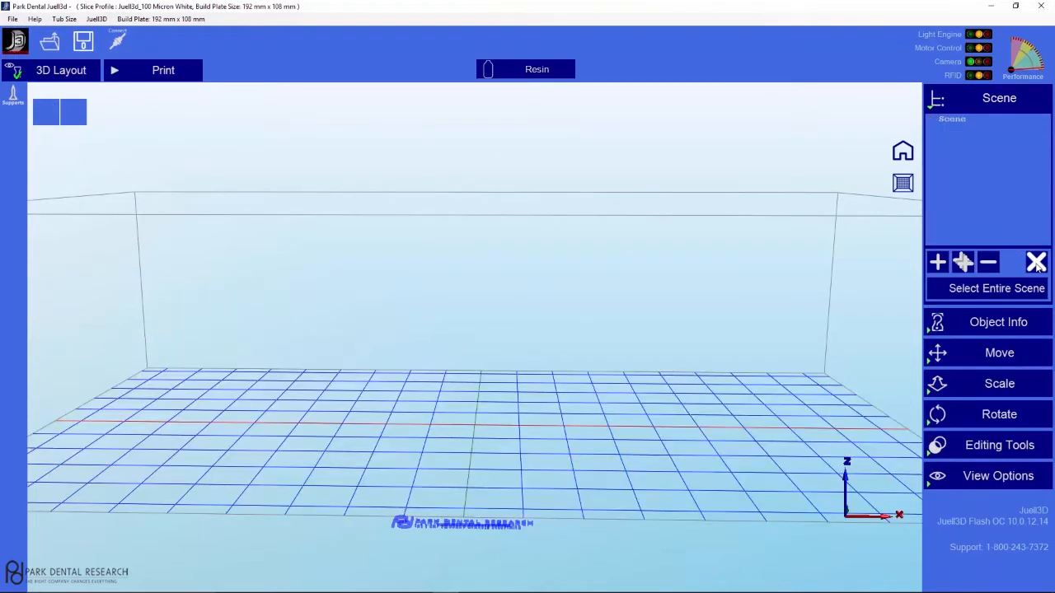
{"action": "left_click", "coordinate": [50, 43]}
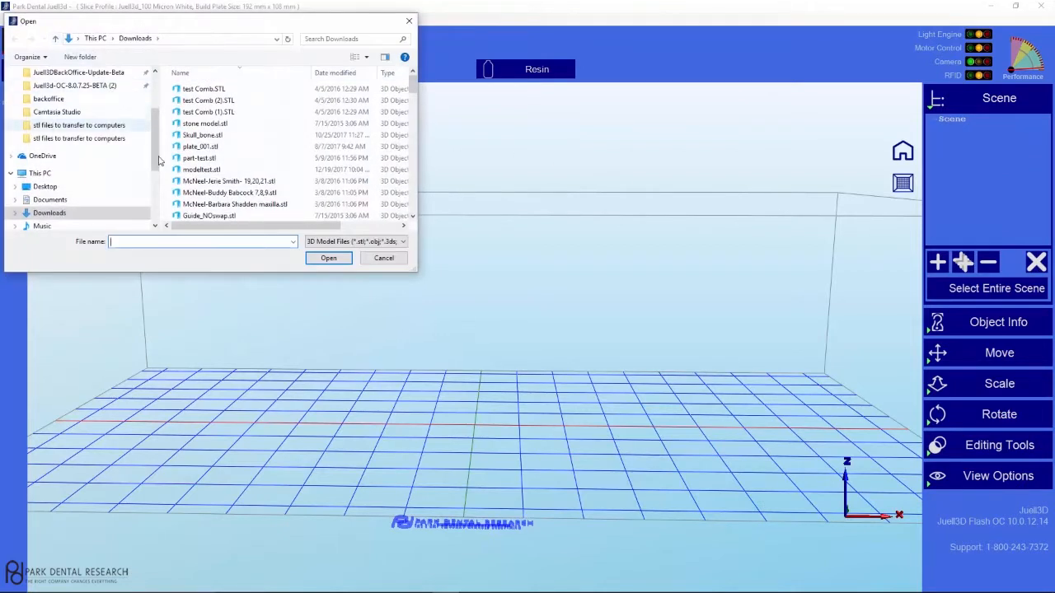
{"action": "left_click", "coordinate": [403, 241]}
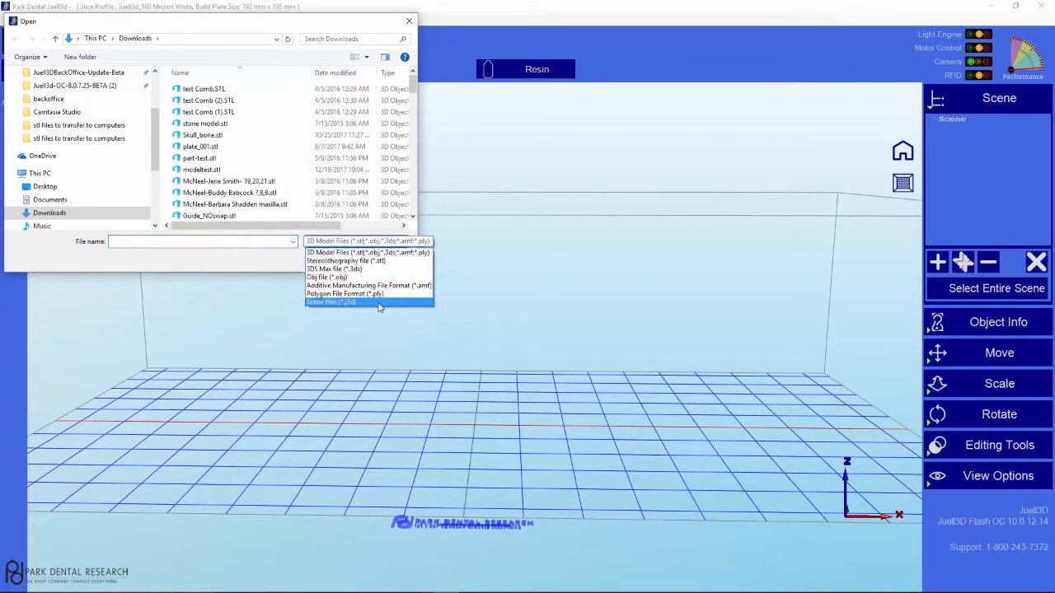
{"action": "left_click", "coordinate": [378, 263]}
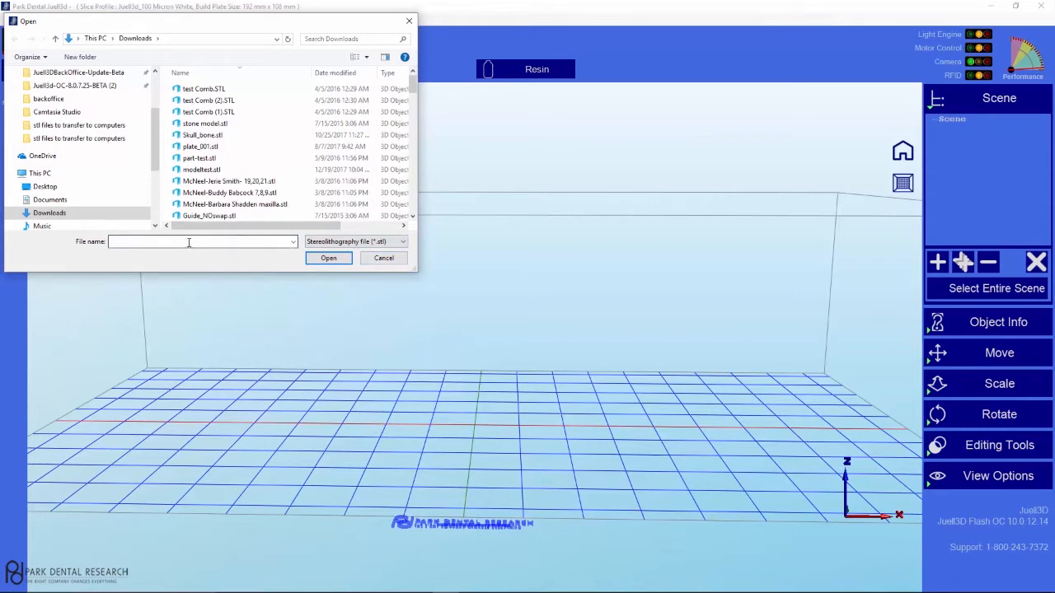
{"action": "left_click", "coordinate": [206, 170]}
{"action": "double_click", "coordinate": [206, 170]}
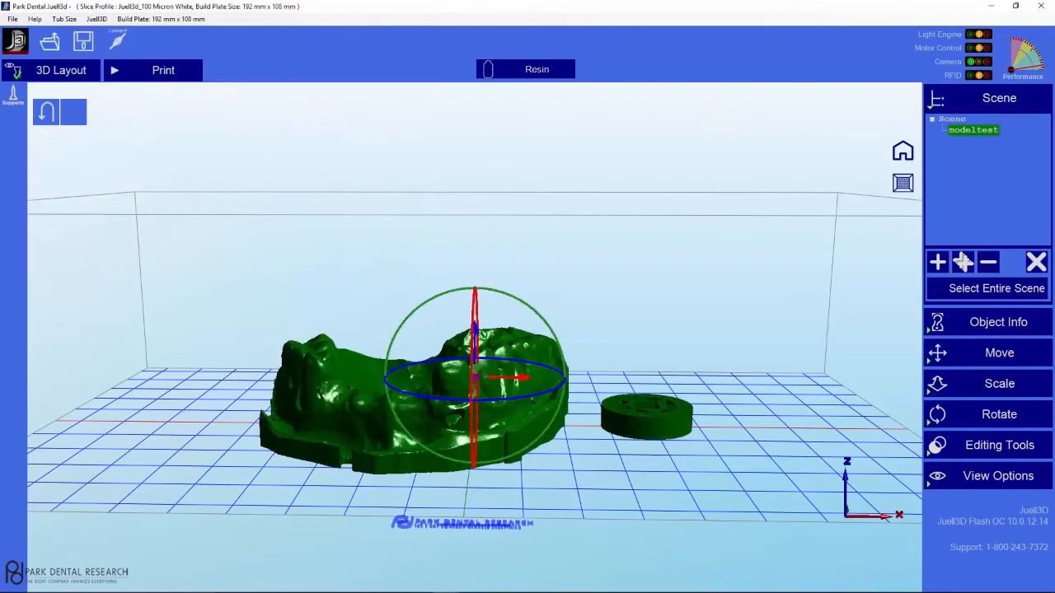
- Move the combined modeltest object a short distance along the negative X axis
{"action": "middle_click_drag", "start_coordinate": [566, 503], "coordinate": [588, 463]}
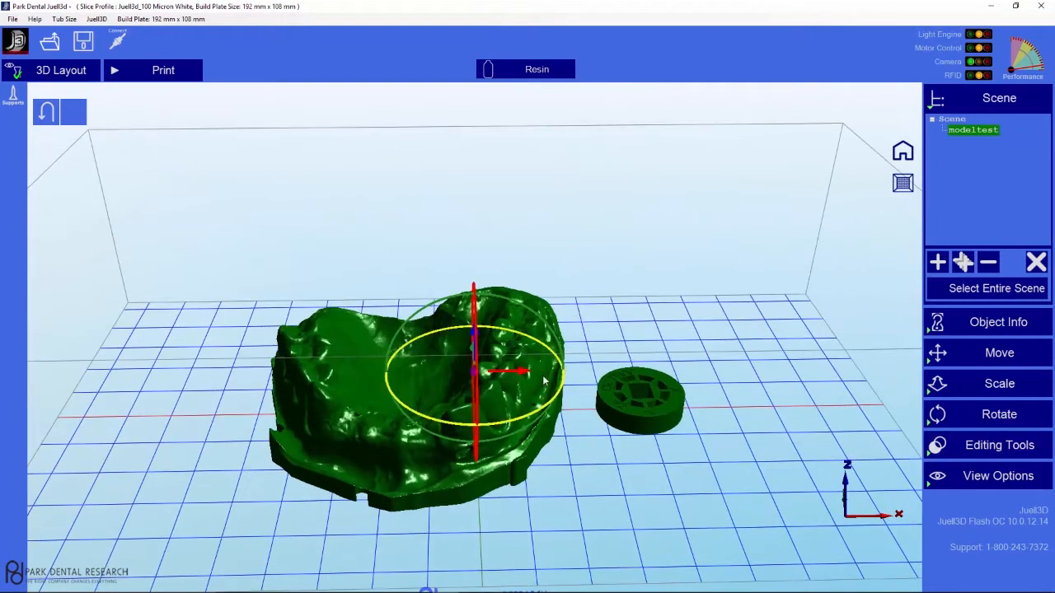
{"action": "left_click_drag", "start_coordinate": [539, 376], "coordinate": [451, 378]}
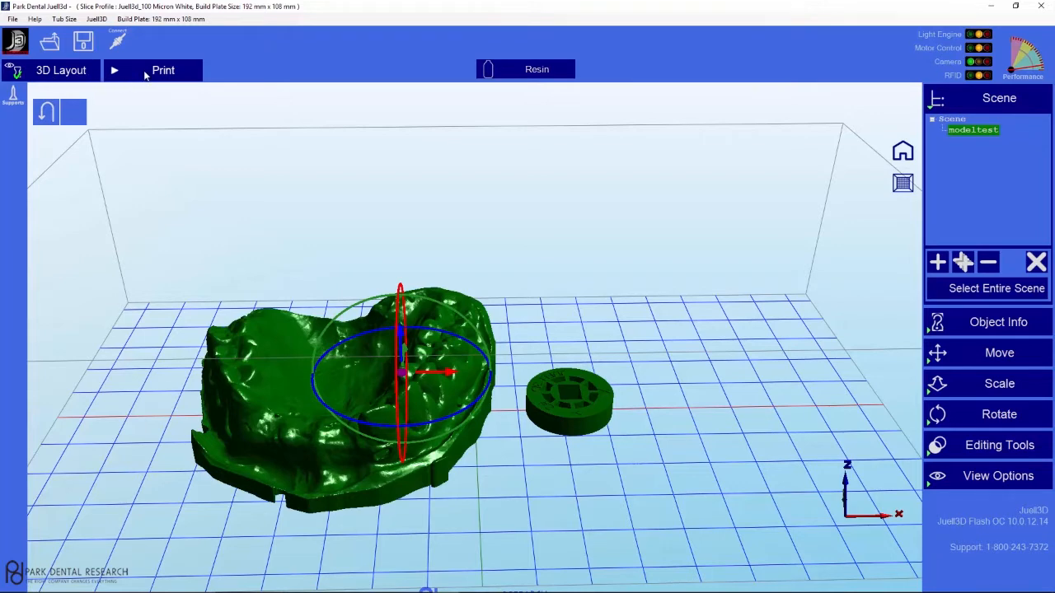
- Examine the print view with its build steps and plate position controls, and return to the 3D layout
{"action": "left_click", "coordinate": [145, 74]}
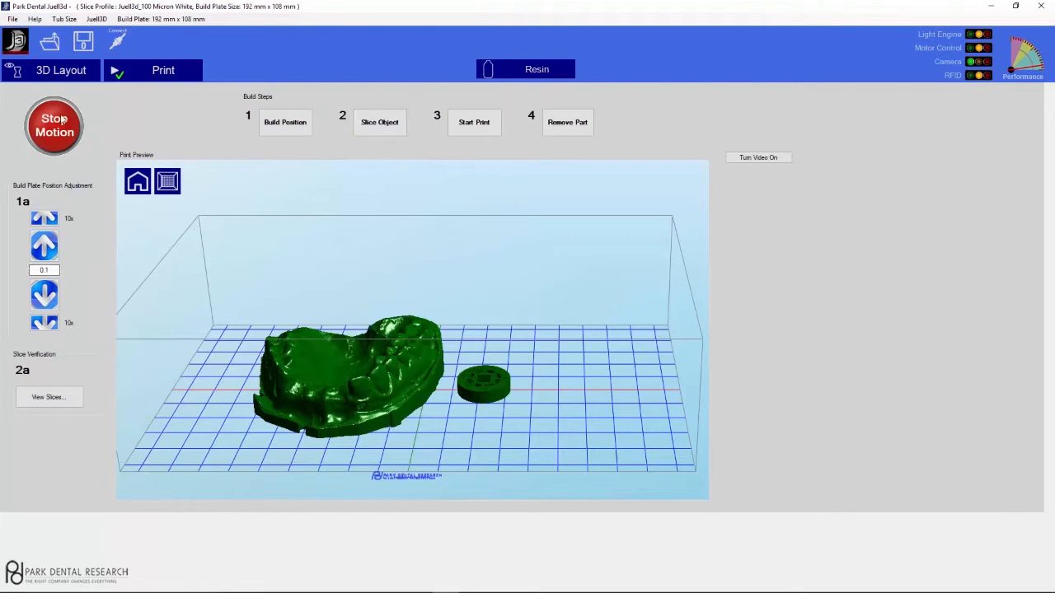
{"action": "left_click", "coordinate": [62, 73]}
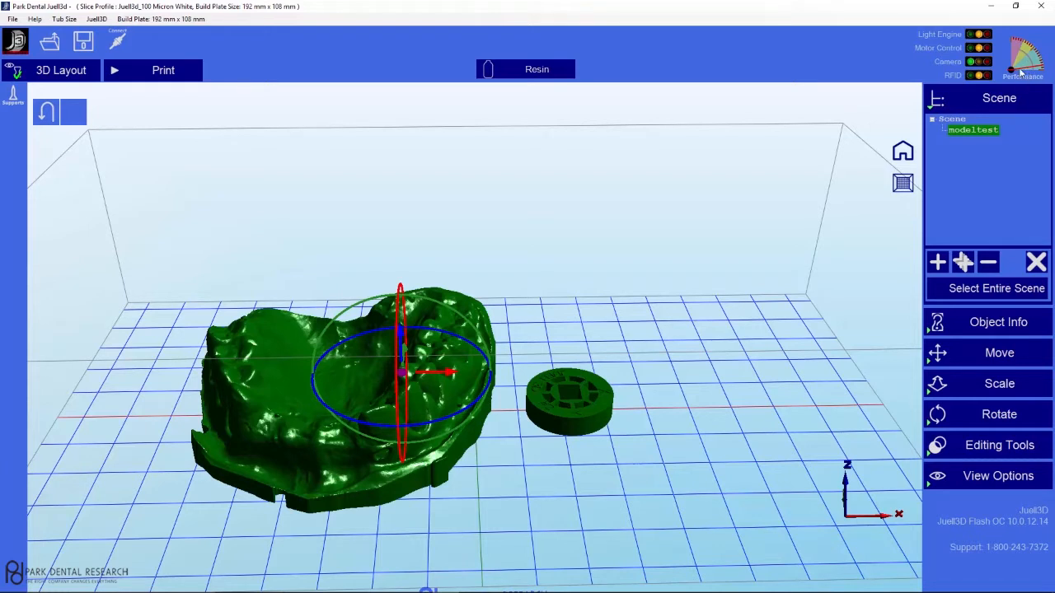
- Undo the last move, and try shifting the modeltest object along X and tilting it steeply on the build plate
{"action": "left_click", "coordinate": [46, 112]}
{"action": "left_click_drag", "start_coordinate": [523, 373], "coordinate": [378, 373]}
{"action": "middle_click_drag", "start_coordinate": [427, 477], "coordinate": [424, 470]}
{"action": "left_click_drag", "start_coordinate": [370, 305], "coordinate": [276, 301]}
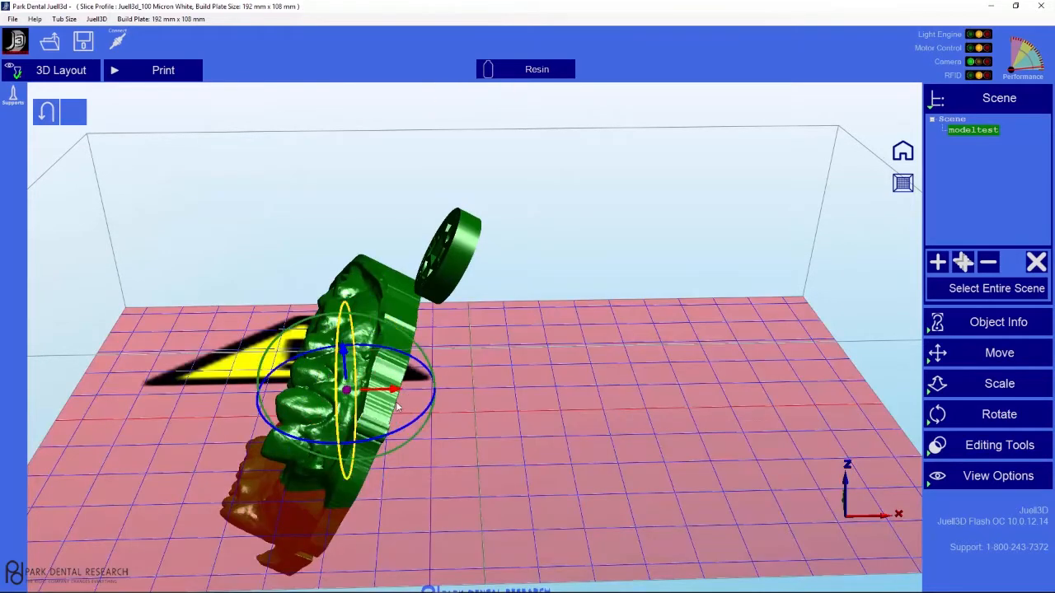
{"action": "left_click_drag", "start_coordinate": [394, 393], "coordinate": [643, 385]}
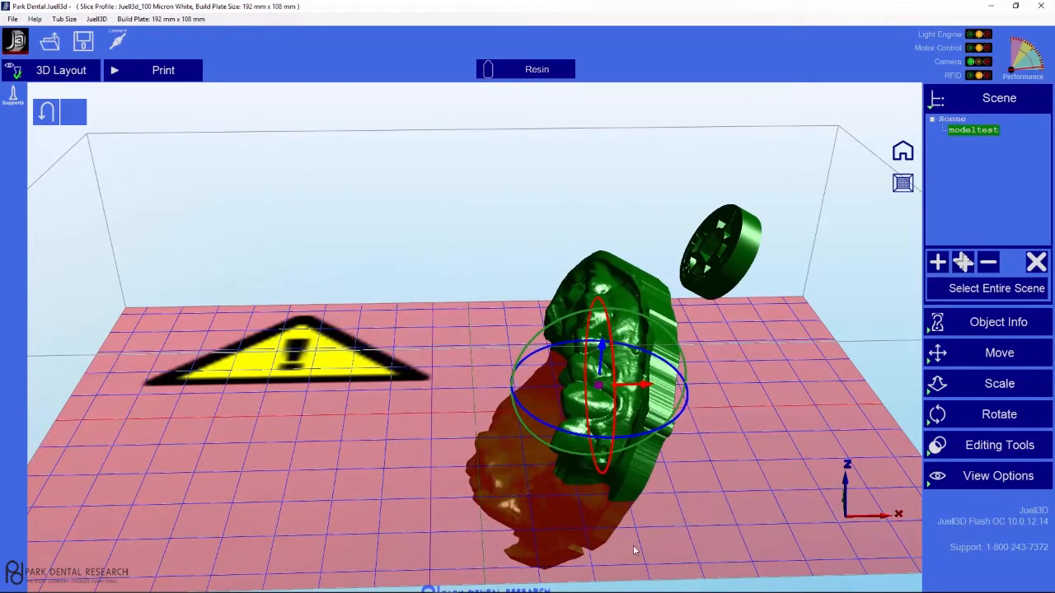
- Undo the latest trial moves and the tilt of the modeltest object
{"action": "left_click", "coordinate": [46, 114]}
{"action": "left_click", "coordinate": [47, 114]}
{"action": "left_click", "coordinate": [46, 114]}
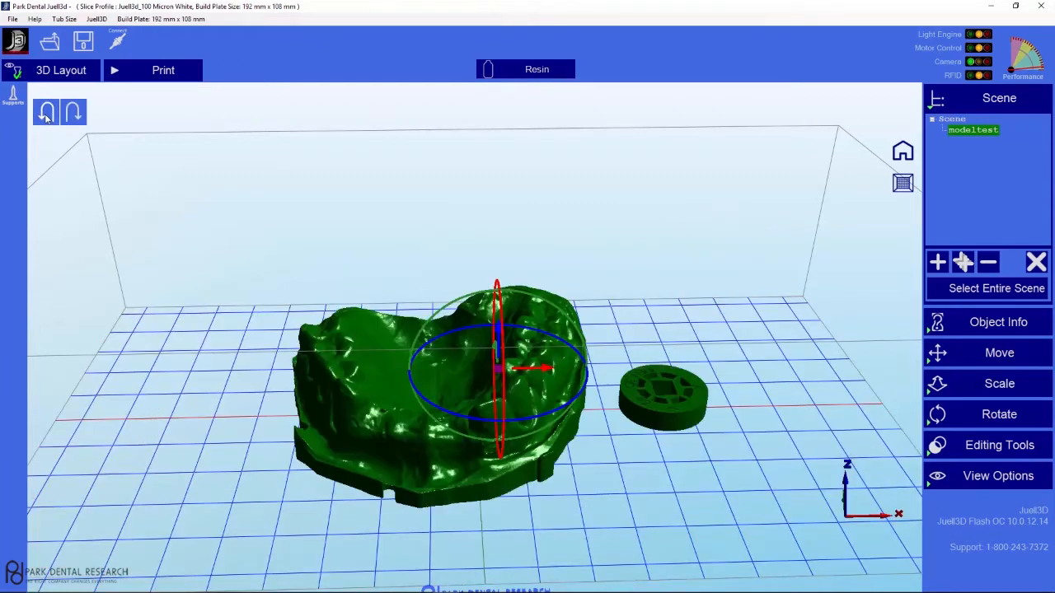
- Undo the last remaining modeltest change and look over the Help options, including Clear Undo Records
{"action": "left_click", "coordinate": [46, 114]}
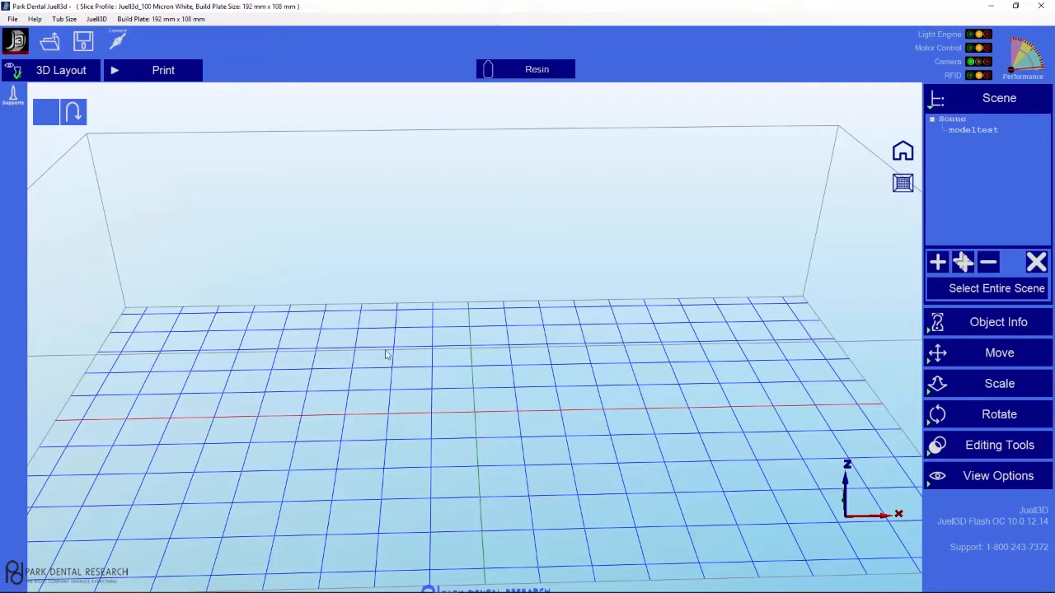
{"action": "left_click", "coordinate": [32, 21]}
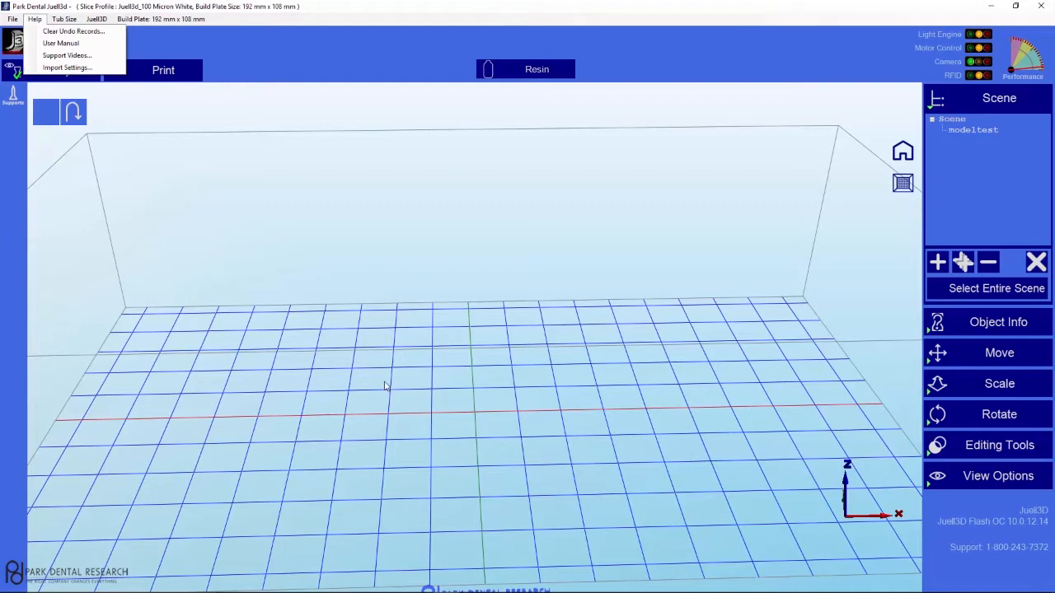
{"action": "left_click", "coordinate": [296, 107]}
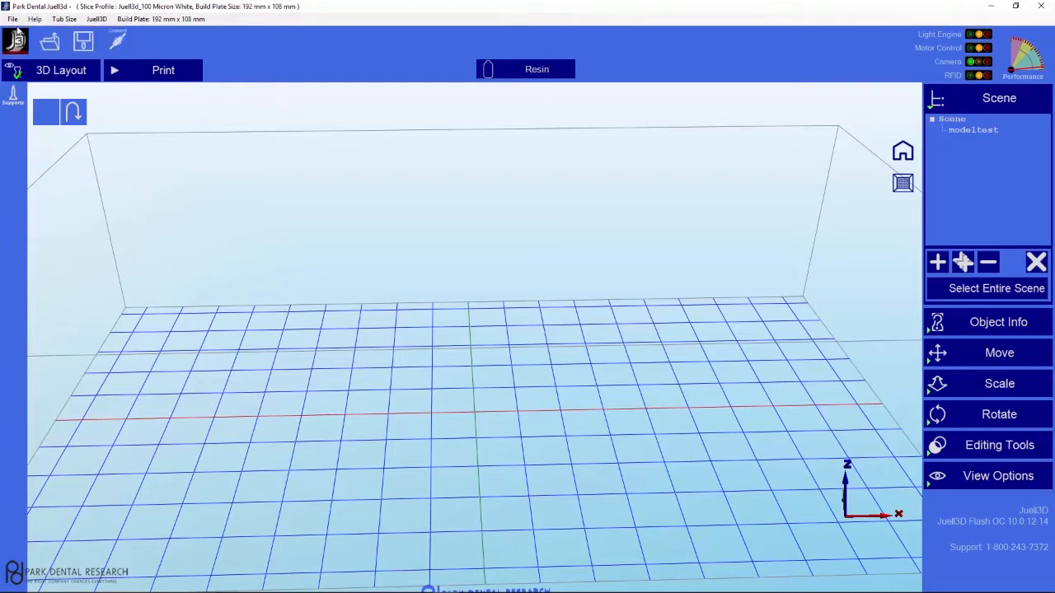
- Load the file stone model.stl from the Downloads folder onto the build plate
{"action": "left_click", "coordinate": [51, 43]}
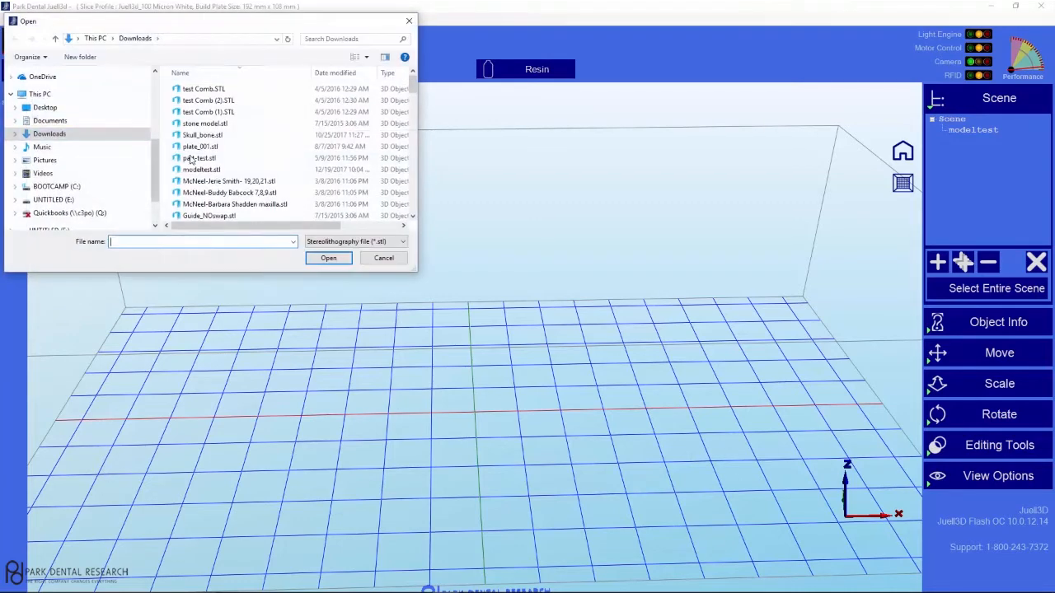
{"action": "double_click", "coordinate": [206, 123]}
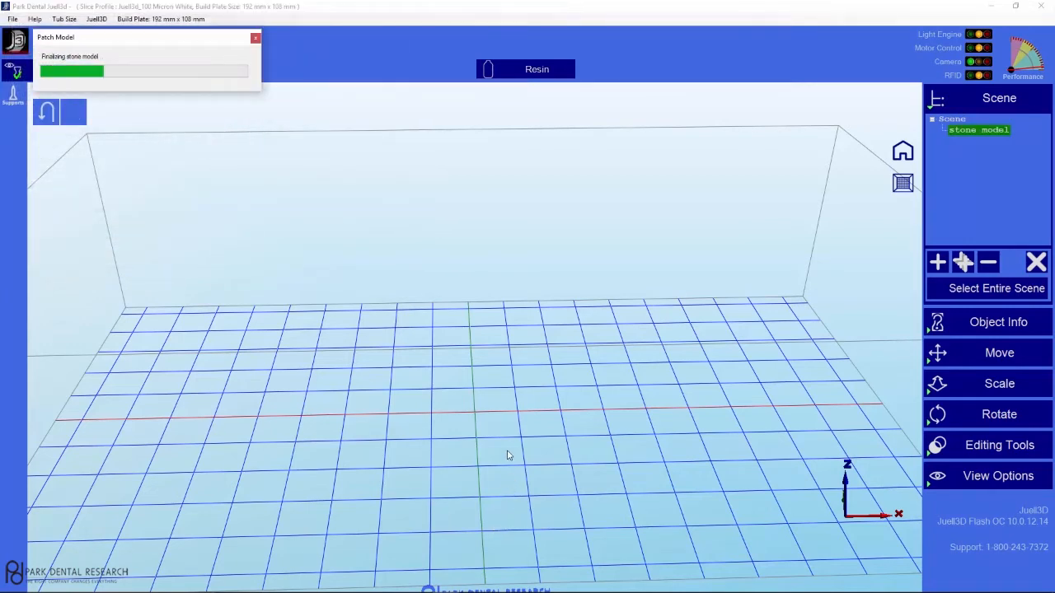
{"action": "left_click_drag", "start_coordinate": [652, 421], "coordinate": [657, 434]}
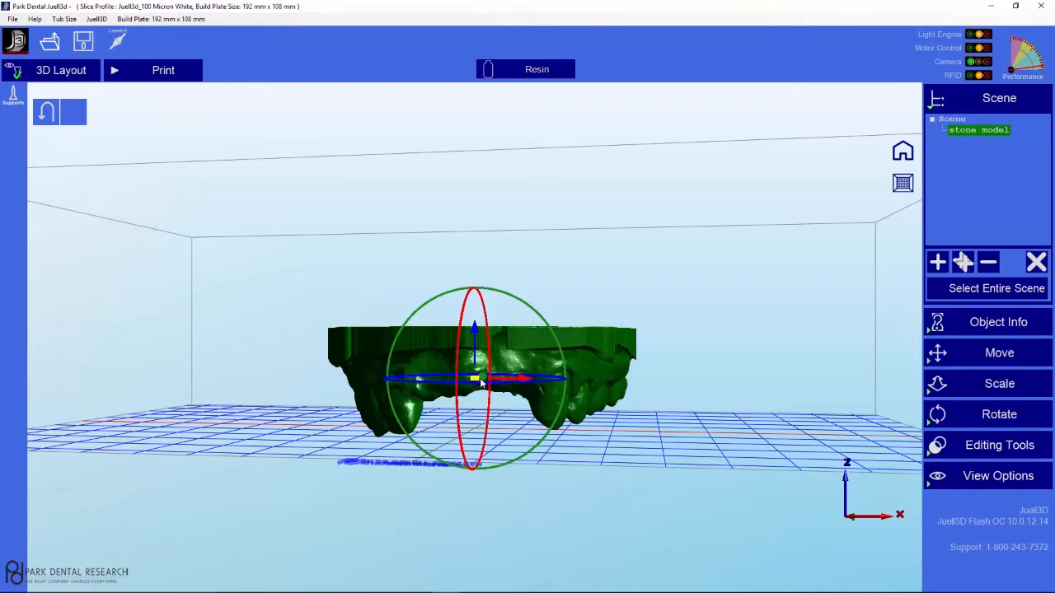
- Shift the stone model on the build plate, first freely by its center handle and again along the X axis
{"action": "left_click_drag", "start_coordinate": [484, 376], "coordinate": [481, 349]}
{"action": "left_click_drag", "start_coordinate": [669, 435], "coordinate": [658, 472]}
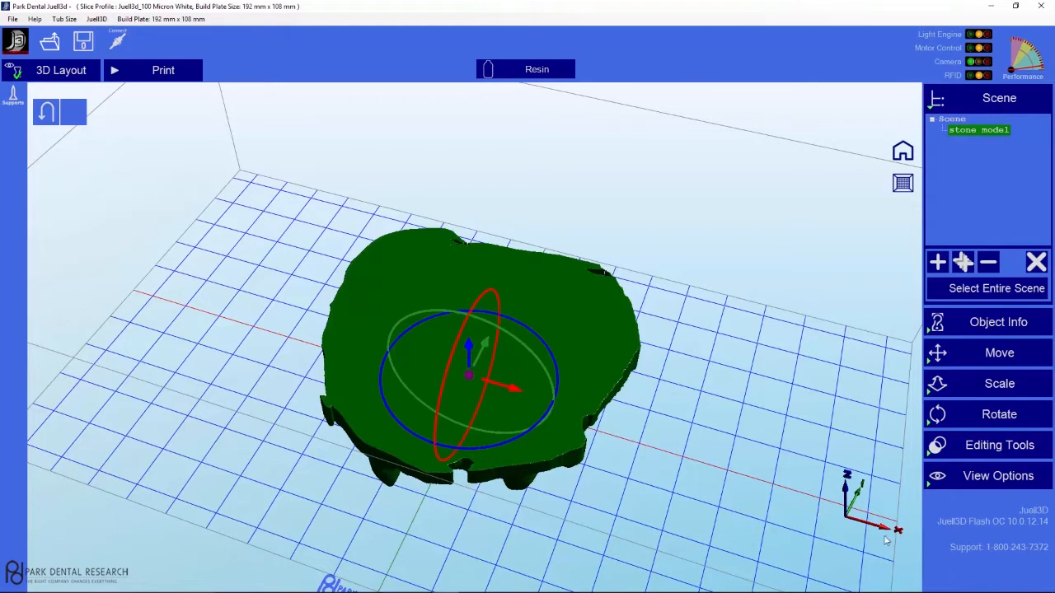
{"action": "left_click_drag", "start_coordinate": [876, 474], "coordinate": [867, 500]}
{"action": "left_click_drag", "start_coordinate": [880, 558], "coordinate": [889, 501]}
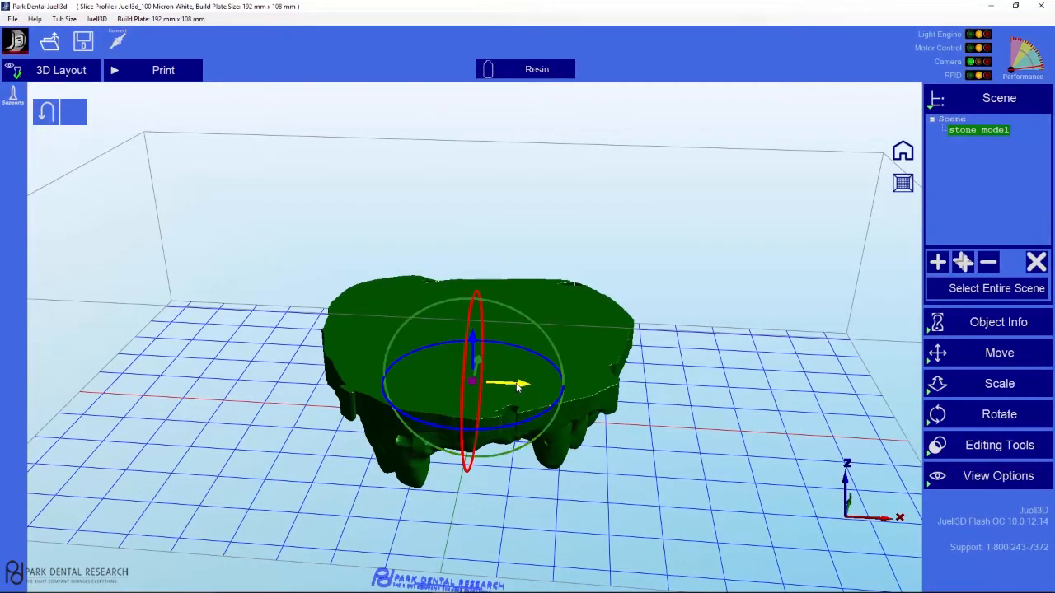
{"action": "left_click_drag", "start_coordinate": [522, 387], "coordinate": [536, 459]}
{"action": "left_click_drag", "start_coordinate": [671, 547], "coordinate": [626, 537]}
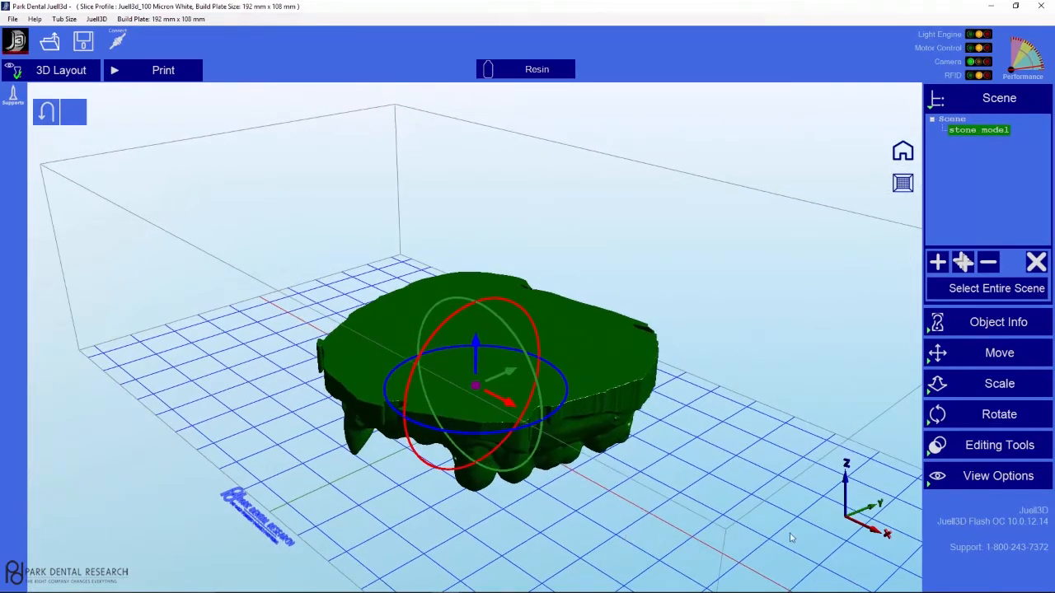
- Raise the stone model above the build plate and tilt it slightly around the Y axis
{"action": "left_click_drag", "start_coordinate": [477, 361], "coordinate": [521, 339]}
{"action": "left_click_drag", "start_coordinate": [542, 539], "coordinate": [582, 541]}
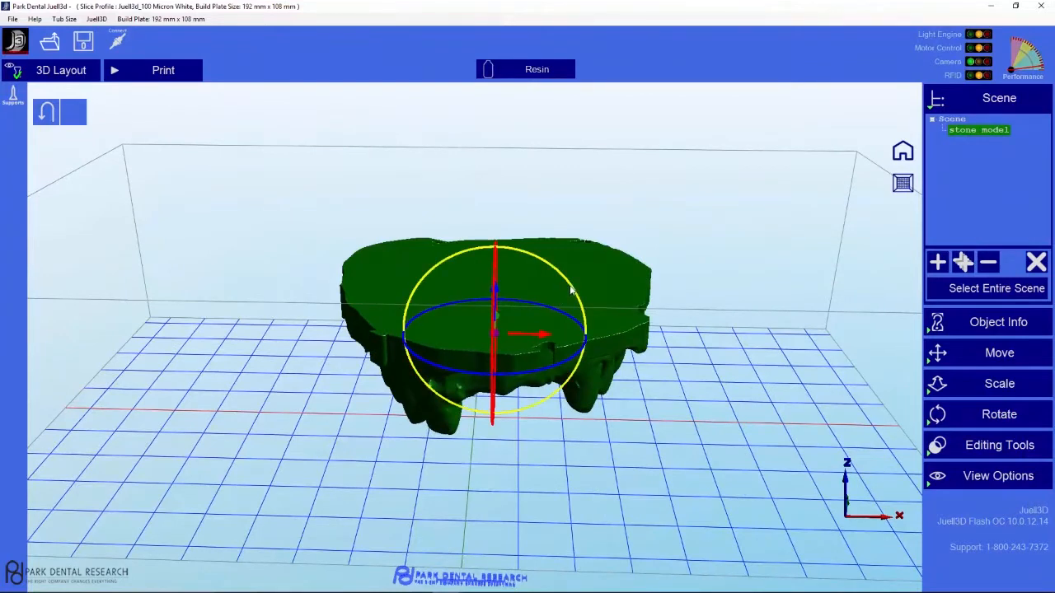
{"action": "left_click_drag", "start_coordinate": [573, 289], "coordinate": [549, 316]}
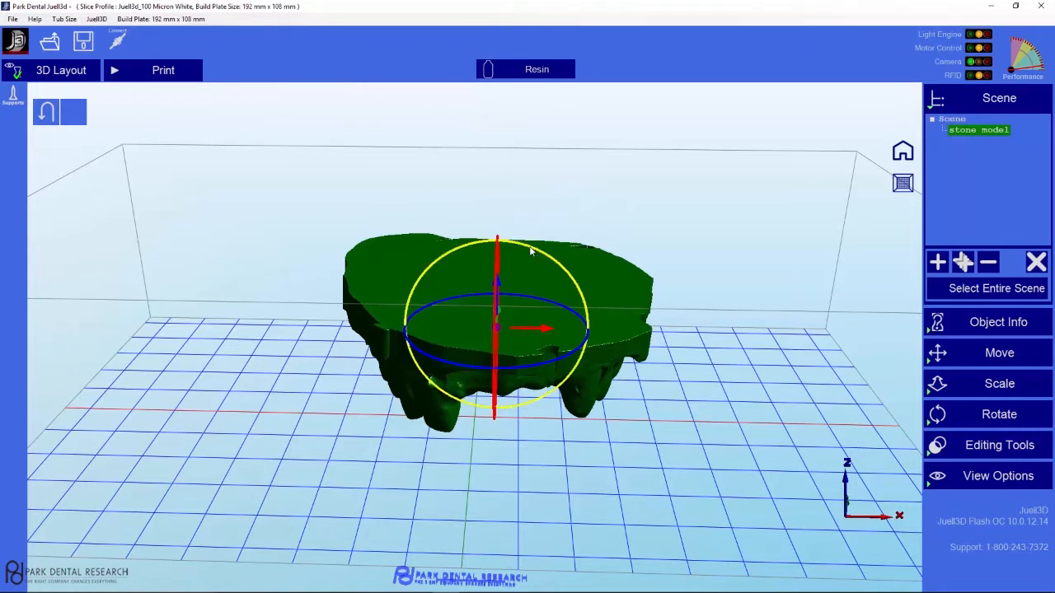
{"action": "left_click_drag", "start_coordinate": [532, 247], "coordinate": [537, 276]}
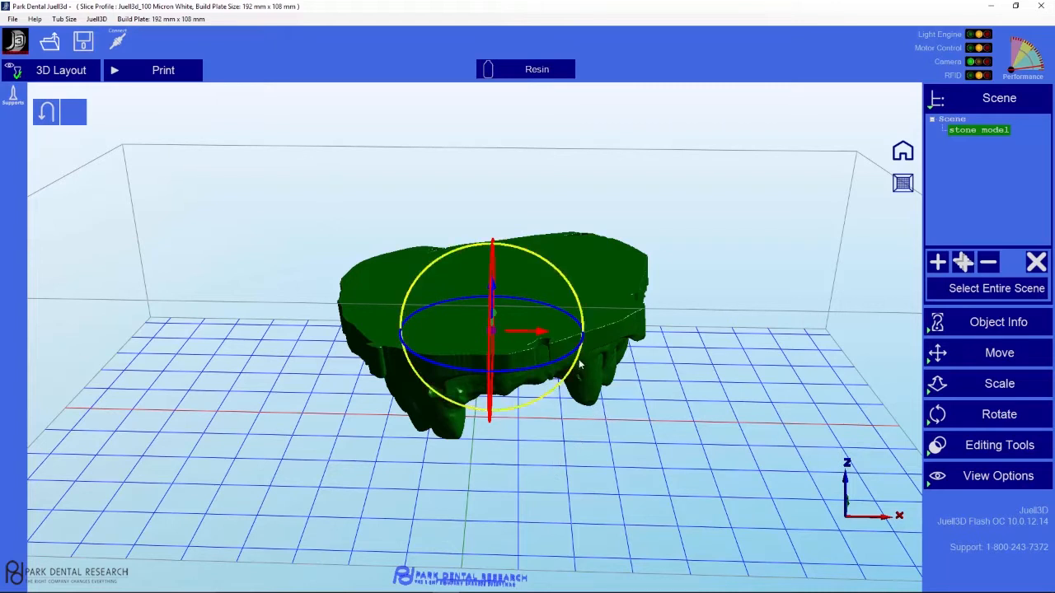
- Examine the model loading positioning options in the program preferences and close them without changes
{"action": "left_click", "coordinate": [13, 19]}
{"action": "left_click", "coordinate": [25, 32]}
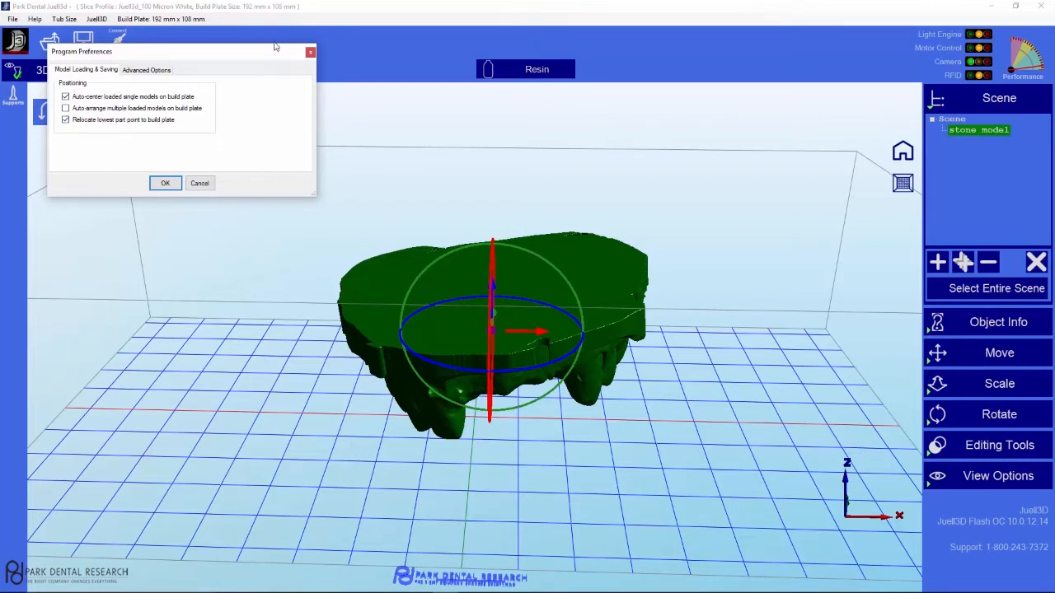
{"action": "left_click", "coordinate": [311, 54]}
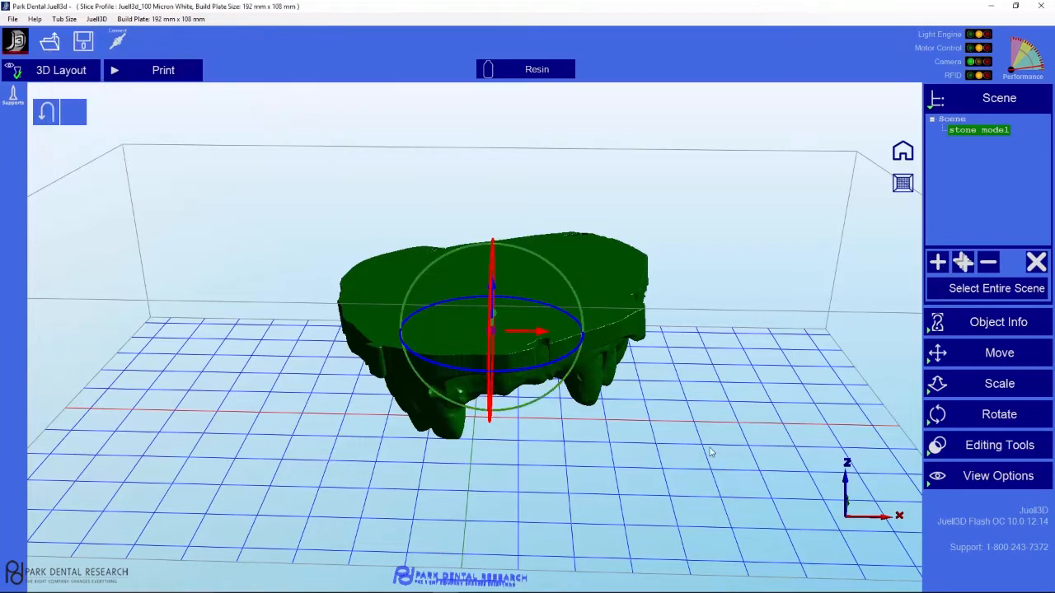
- Make one copy of the stone model and shift the selected original slightly along the negative X axis
{"action": "left_click_drag", "start_coordinate": [707, 454], "coordinate": [714, 418]}
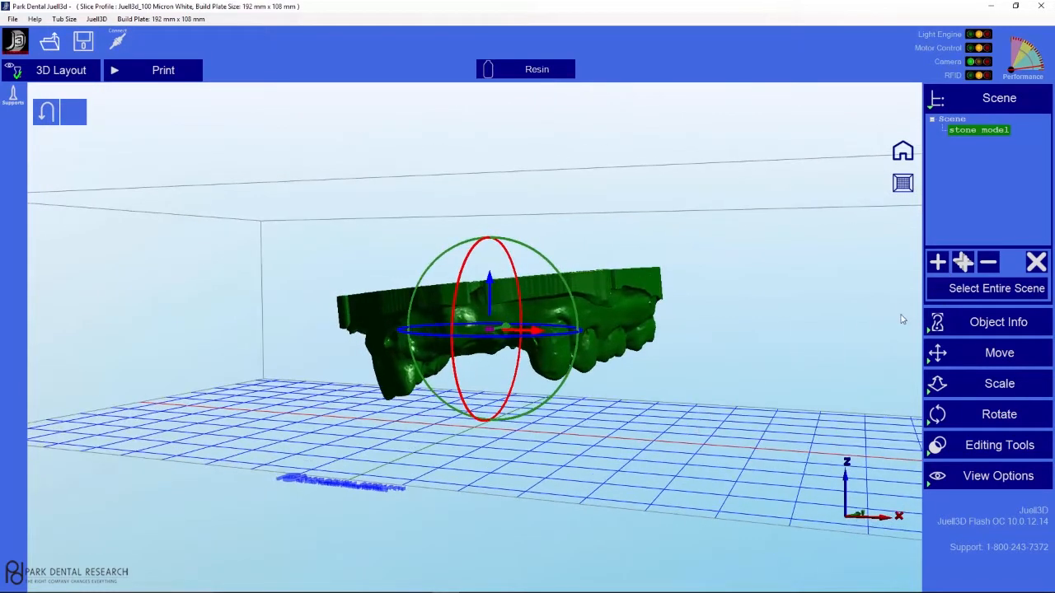
{"action": "left_click", "coordinate": [939, 264]}
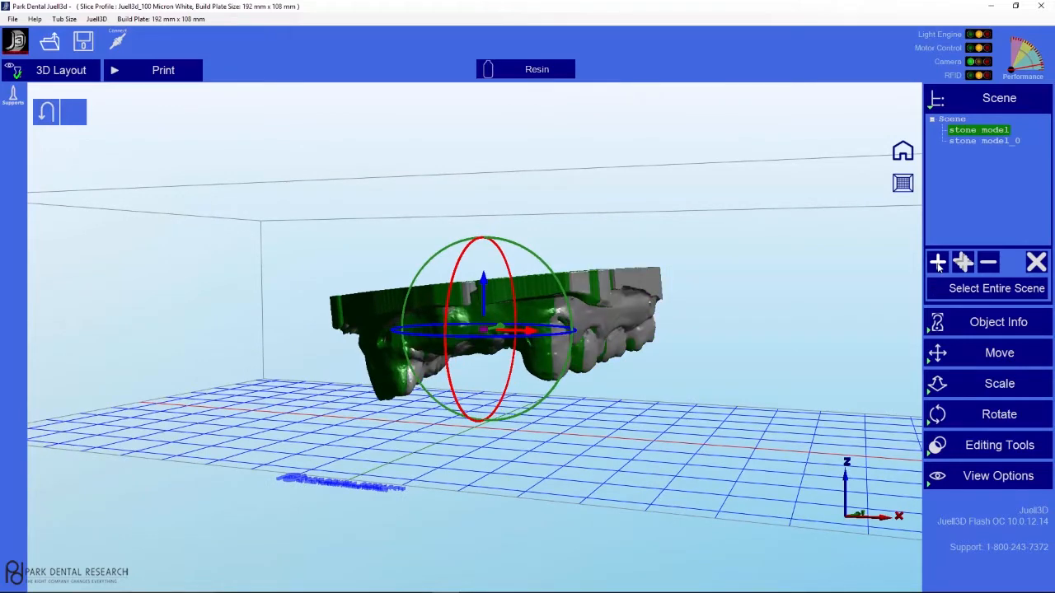
{"action": "left_click_drag", "start_coordinate": [693, 460], "coordinate": [715, 490]}
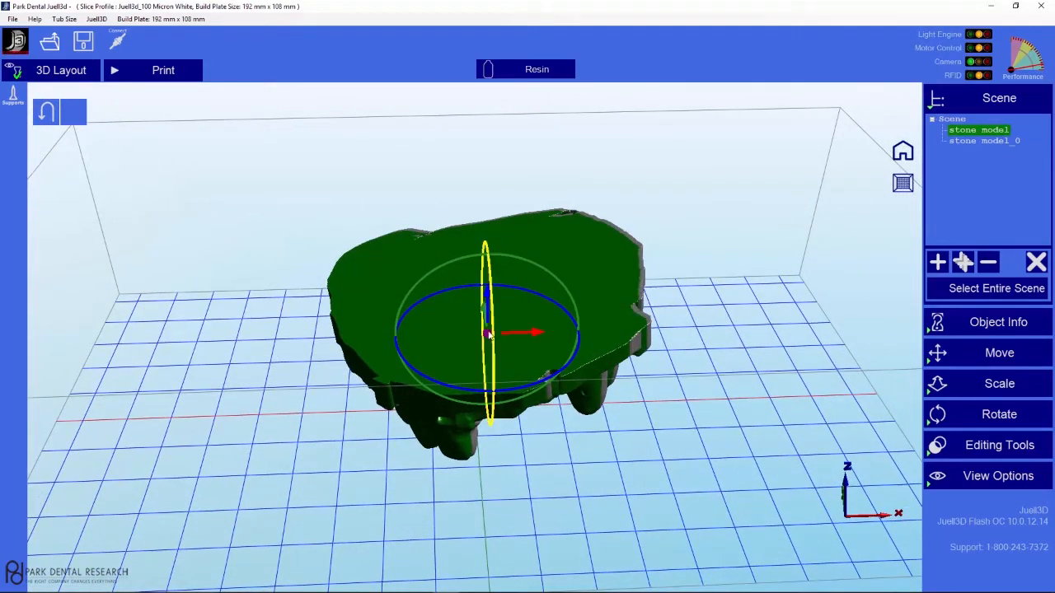
{"action": "mouse_move", "coordinate": [521, 336]}
{"action": "left_mouse_down"}
{"action": "mouse_move", "coordinate": [381, 342]}
{"action": "mouse_move", "coordinate": [506, 333]}
{"action": "left_mouse_up"}
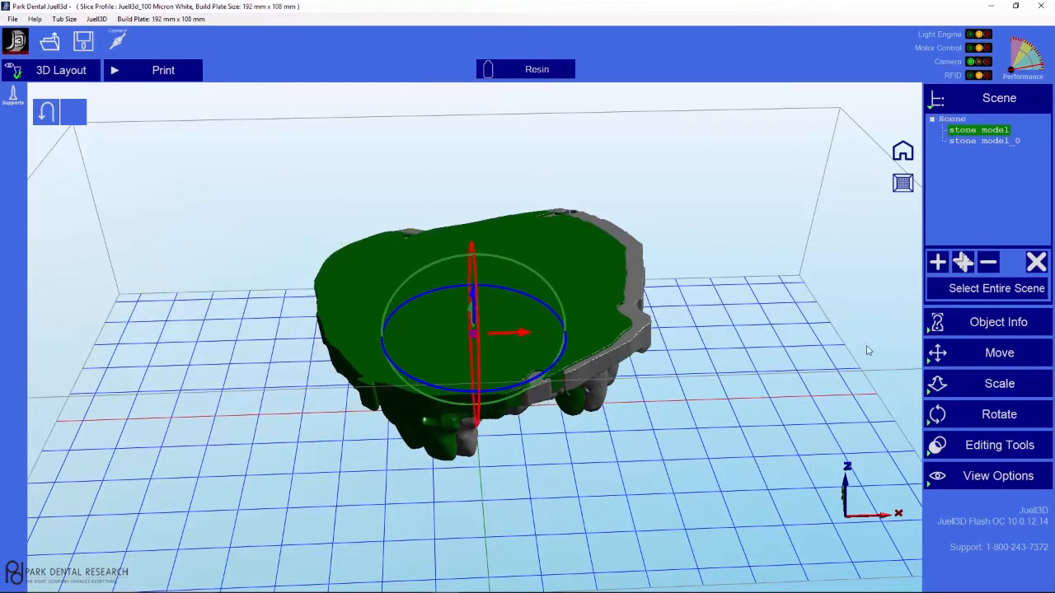
- Add two more single copies of the stone model, and make 5 further copies in one operation
{"action": "left_click", "coordinate": [938, 262]}
{"action": "left_click", "coordinate": [938, 262]}
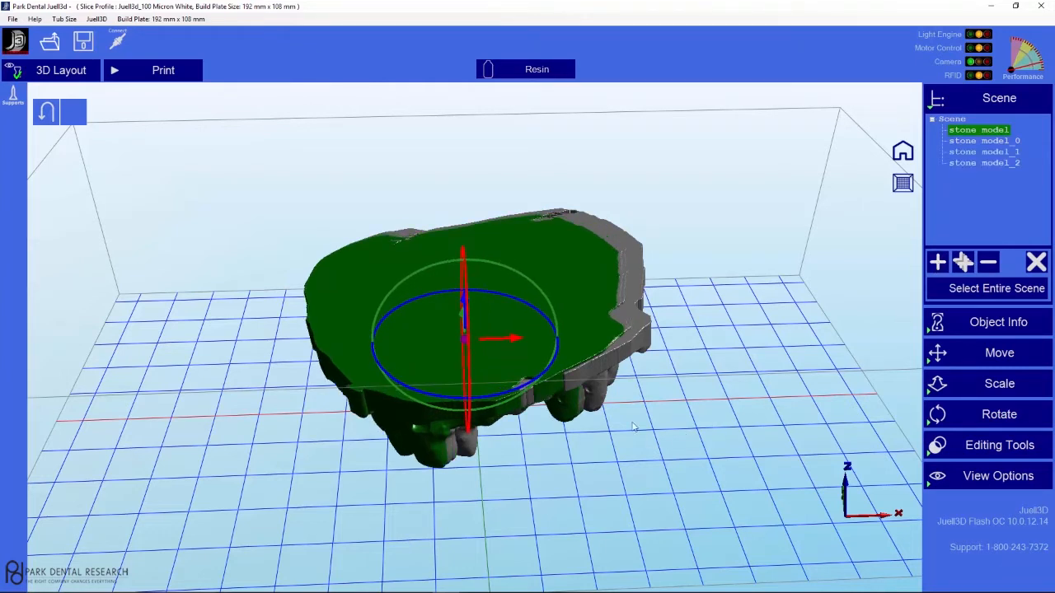
{"action": "left_click", "coordinate": [962, 262]}
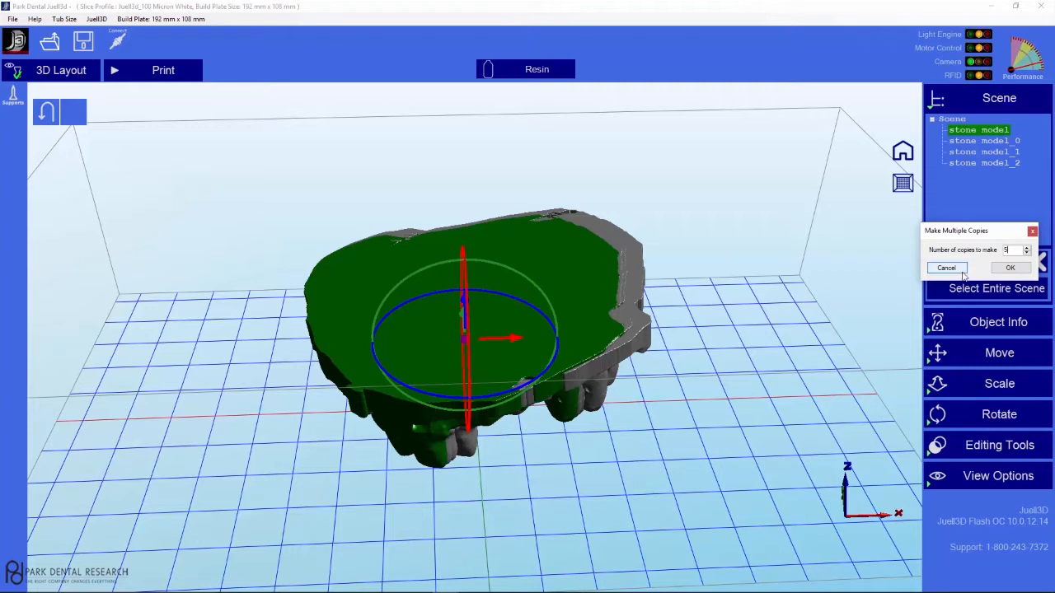
{"action": "left_click", "coordinate": [1010, 269]}
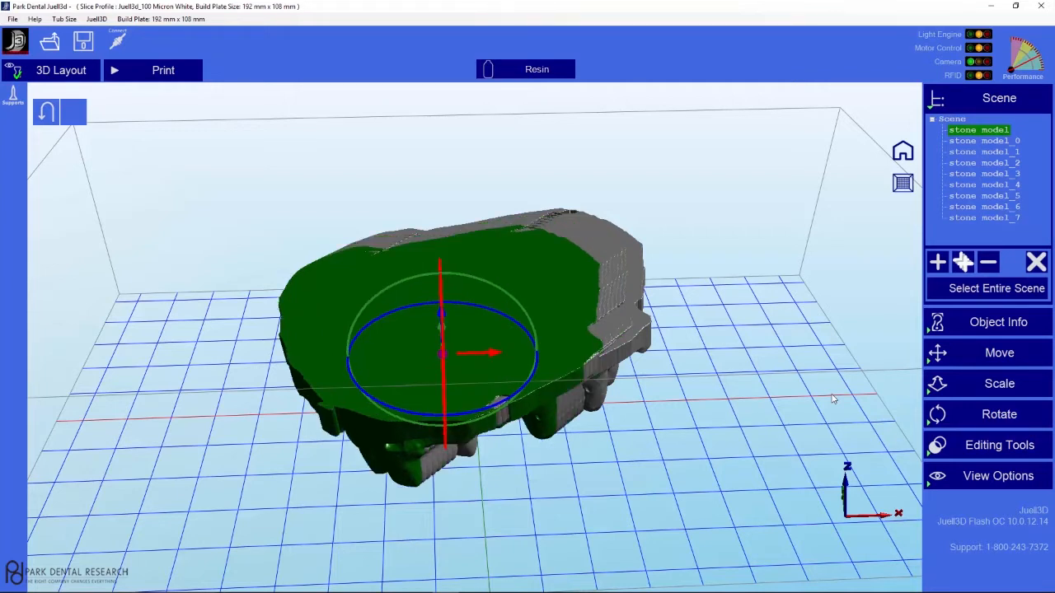
- Select the copy stone model_0 on the build plate and remove it from the scene
{"action": "left_click", "coordinate": [643, 338]}
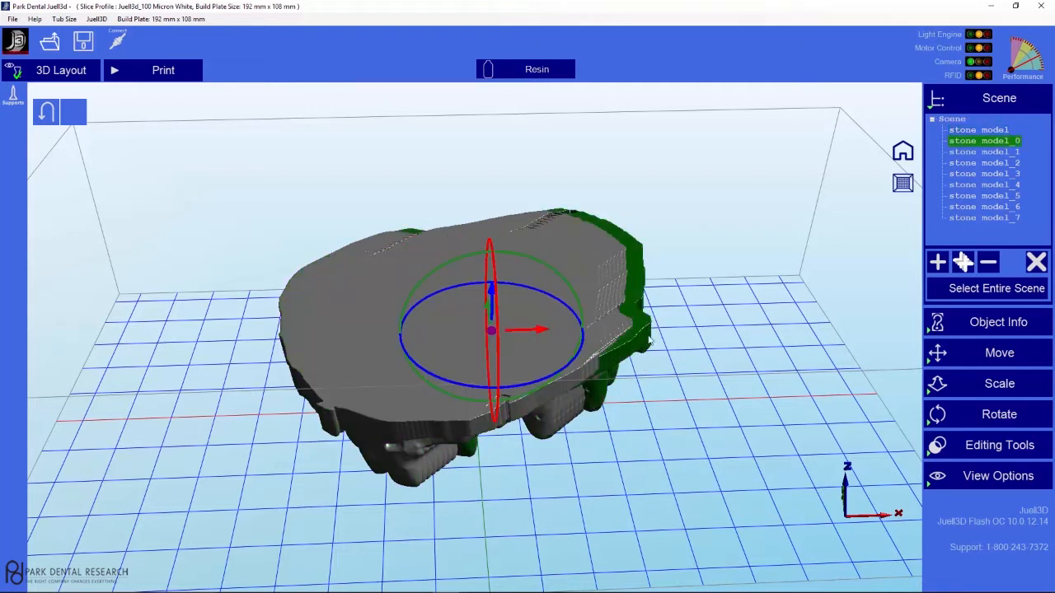
{"action": "left_click", "coordinate": [989, 262]}
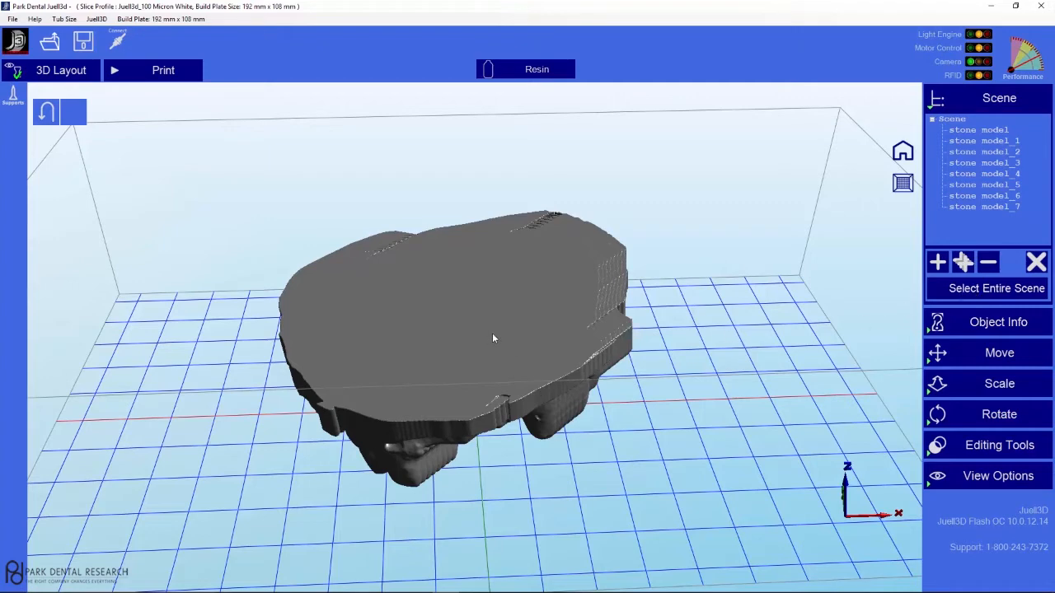
{"action": "middle_click_drag", "start_coordinate": [492, 334], "coordinate": [498, 342]}
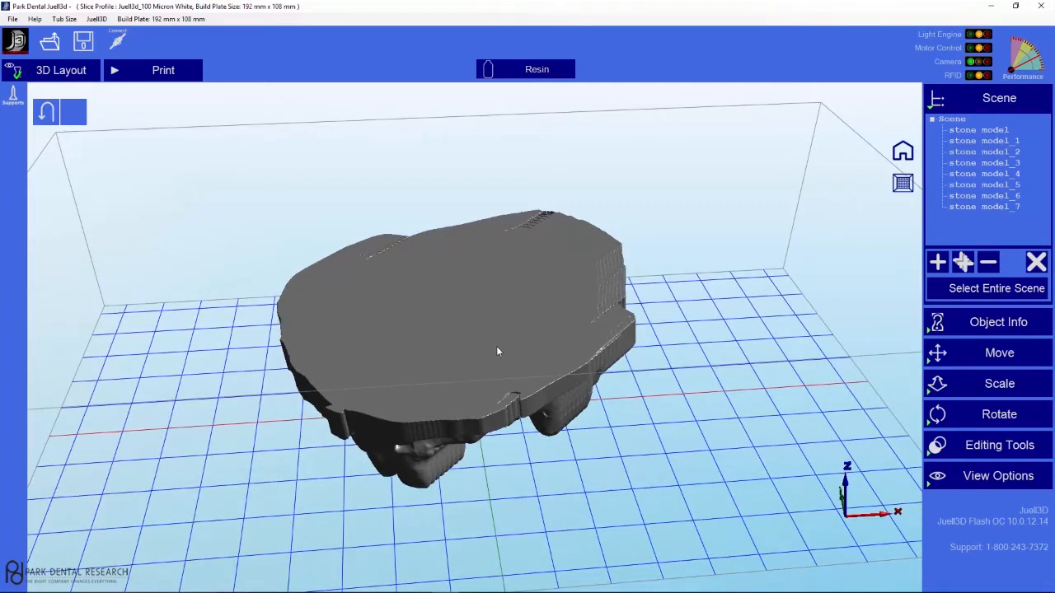
- Select the original stone model on the plate, followed by stone model_3 and stone model_5 in the scene tree
{"action": "left_click", "coordinate": [473, 425]}
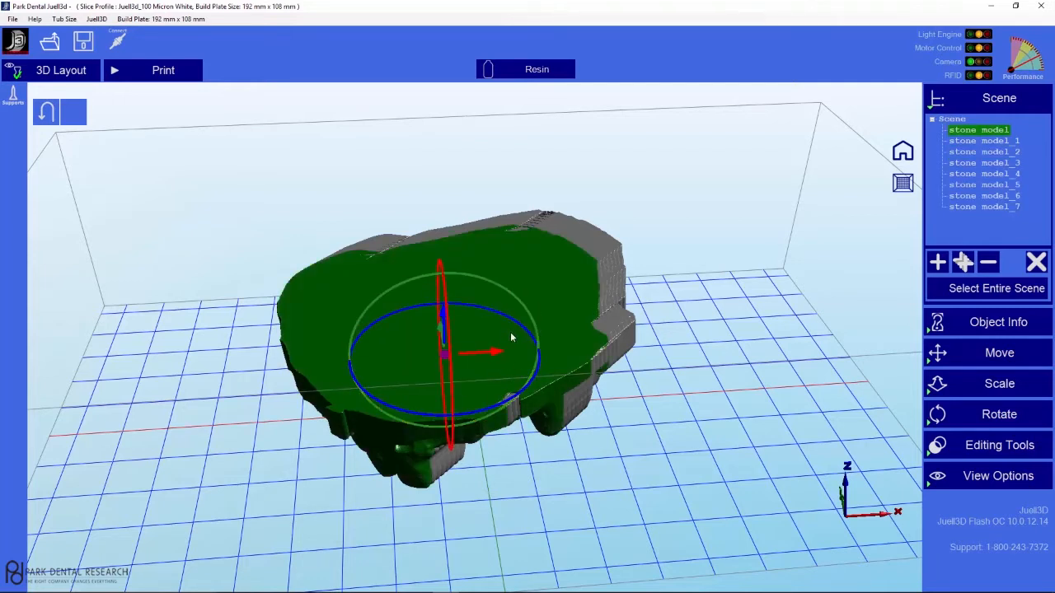
{"action": "left_click", "coordinate": [993, 165]}
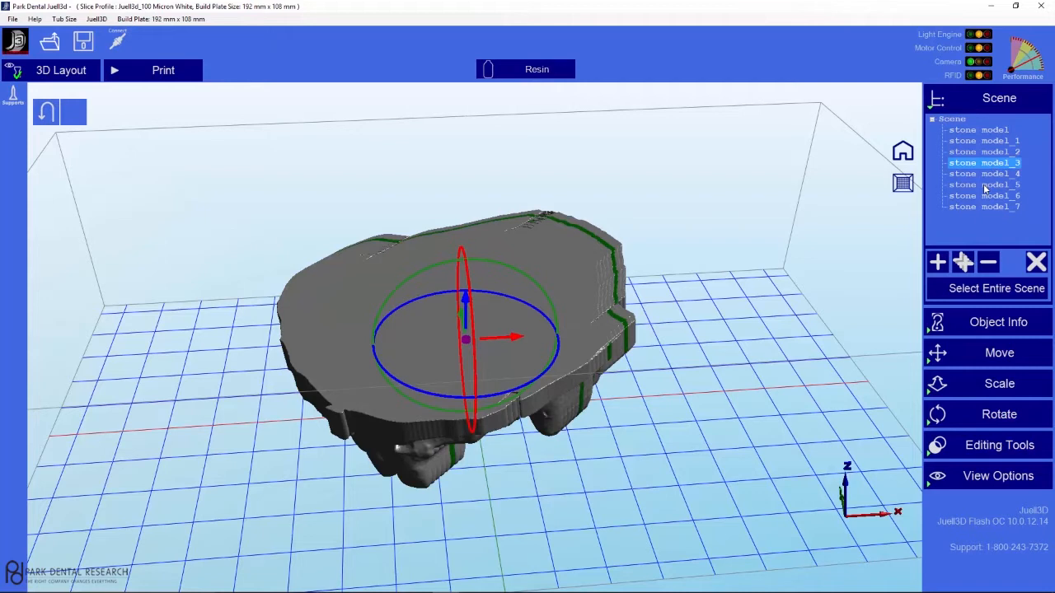
{"action": "left_click", "coordinate": [986, 186]}
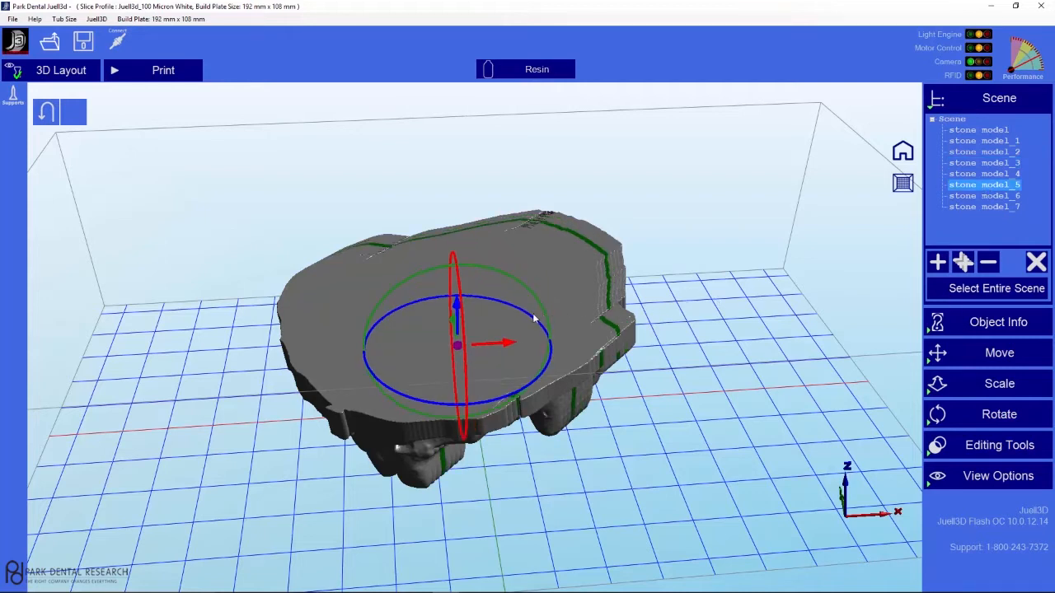
{"action": "left_click_drag", "start_coordinate": [602, 488], "coordinate": [599, 463]}
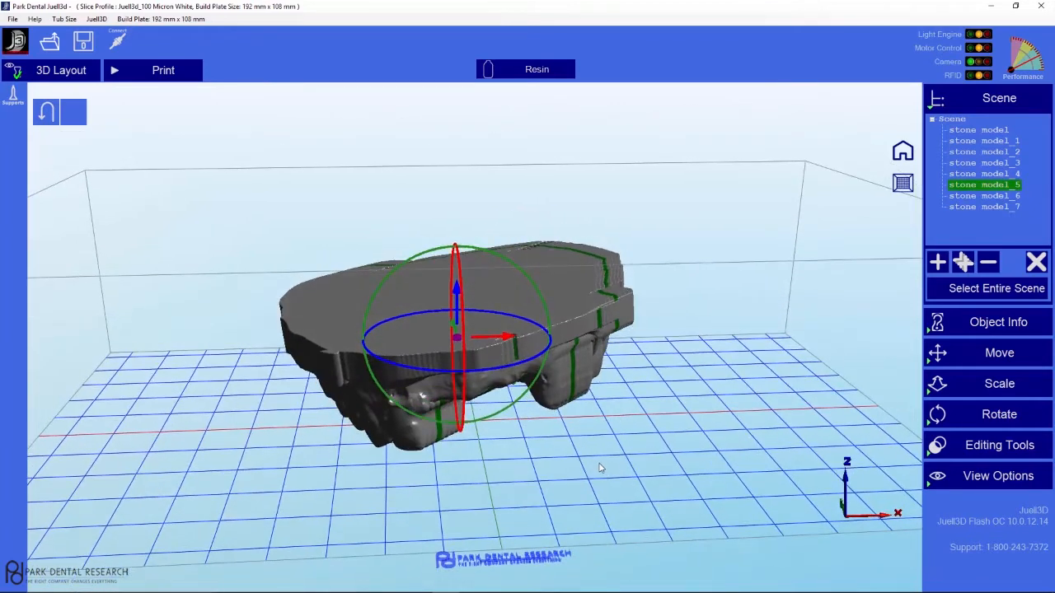
- Try tilting stone model_5 and moving it out of the stack along X, and undo both changes
{"action": "left_click_drag", "start_coordinate": [534, 289], "coordinate": [643, 342]}
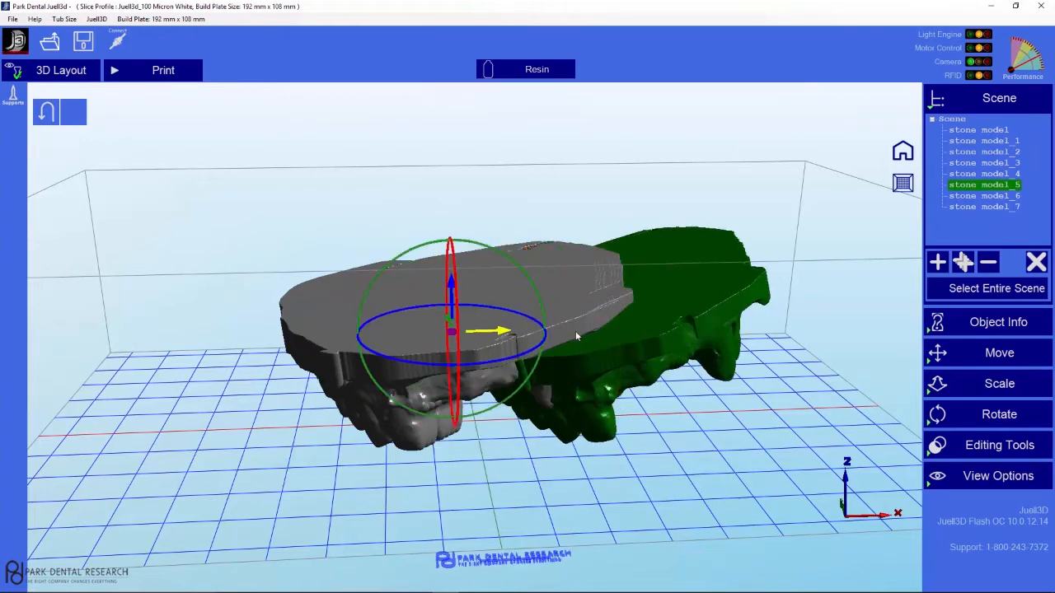
{"action": "left_click", "coordinate": [45, 114]}
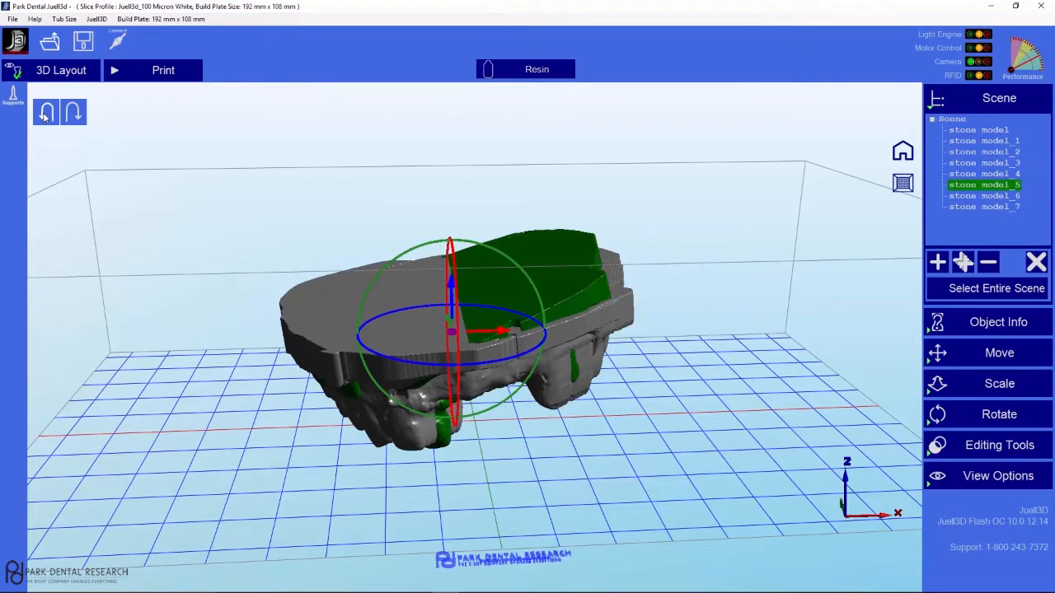
{"action": "left_click", "coordinate": [45, 113]}
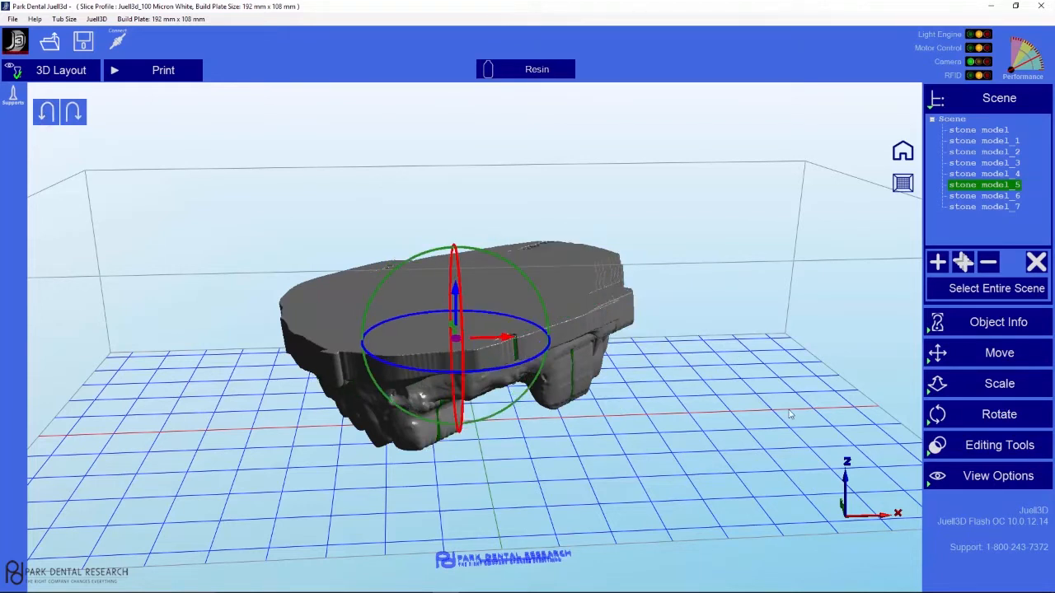
- Select the entire scene and move all the stone models together past the build plate's front boundary, trying a tilt as well
{"action": "left_click", "coordinate": [987, 290]}
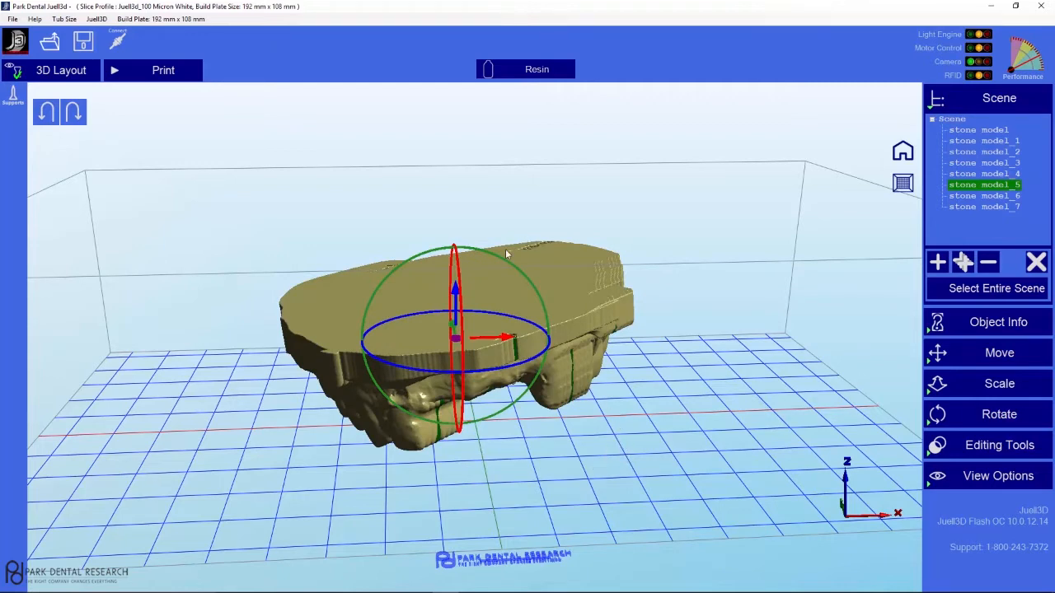
{"action": "mouse_move", "coordinate": [511, 262]}
{"action": "left_mouse_down"}
{"action": "mouse_move", "coordinate": [478, 256]}
{"action": "mouse_move", "coordinate": [420, 281]}
{"action": "mouse_move", "coordinate": [499, 284]}
{"action": "mouse_move", "coordinate": [511, 299]}
{"action": "left_mouse_up"}
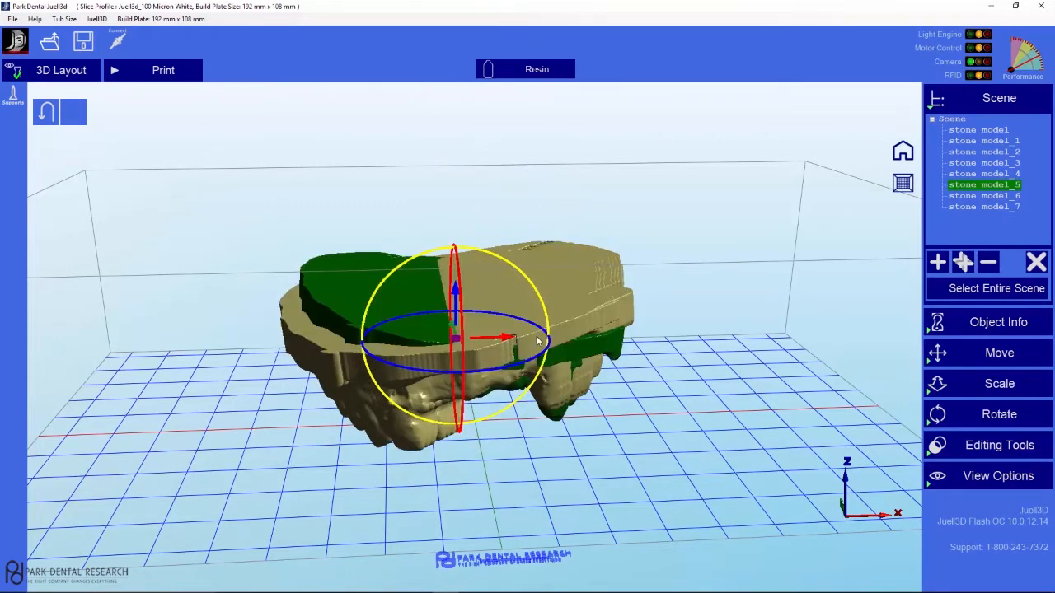
{"action": "left_click_drag", "start_coordinate": [487, 348], "coordinate": [615, 359]}
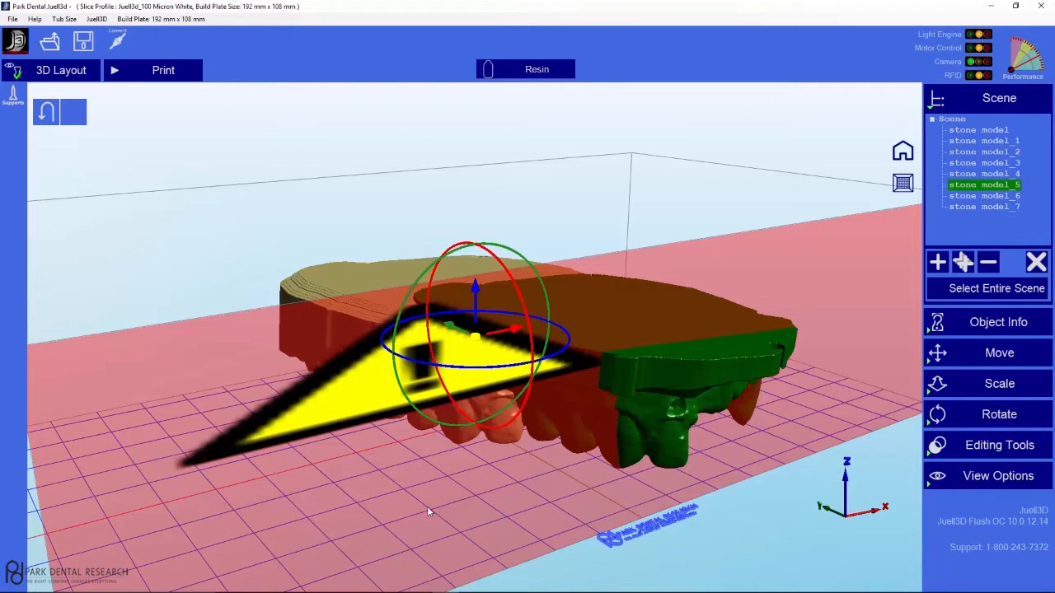
{"action": "key", "text": "ctrl+z"}
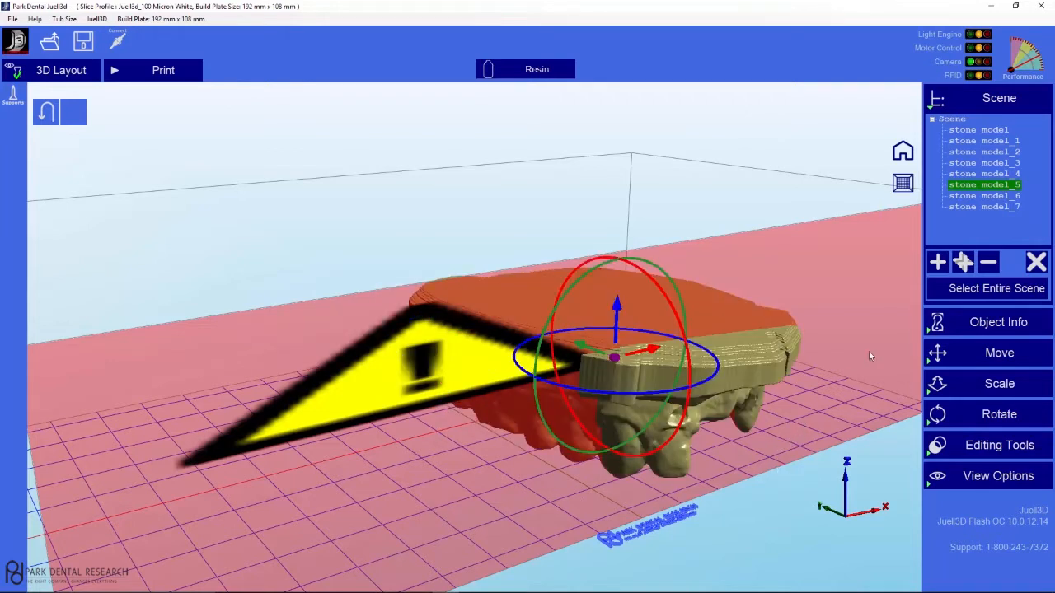
- Select individual stone models from the overlapping stack, including stone model_4, and clear every model from the scene
{"action": "left_click", "coordinate": [725, 342]}
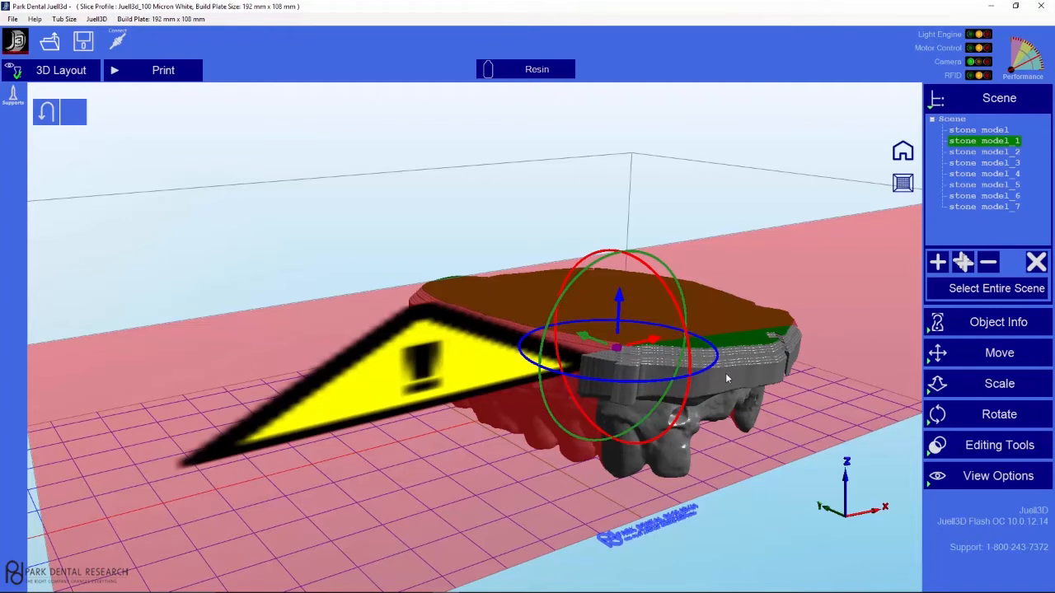
{"action": "left_click", "coordinate": [986, 295]}
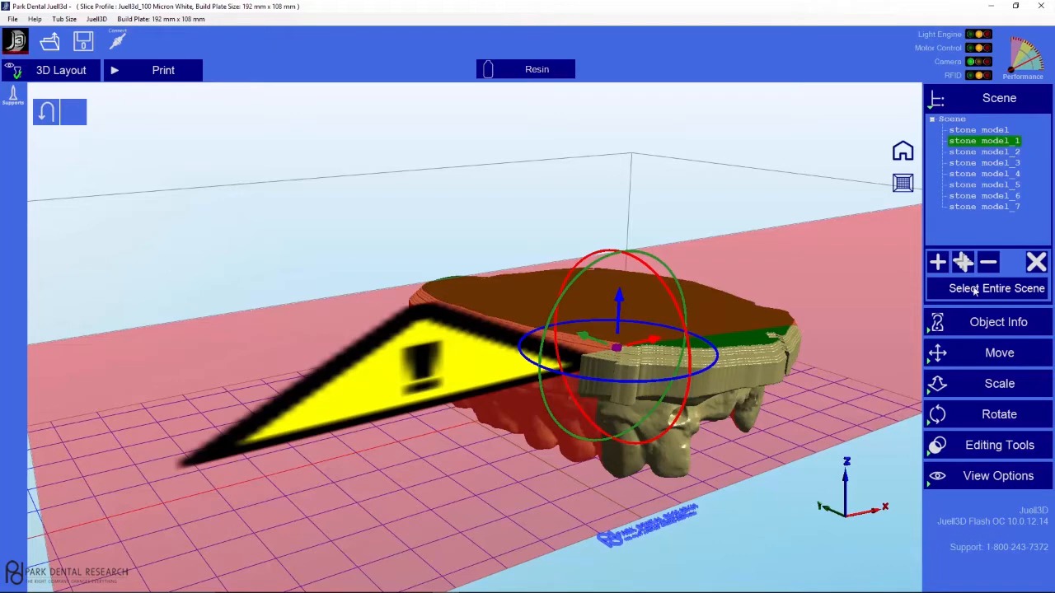
{"action": "left_click_drag", "start_coordinate": [768, 362], "coordinate": [772, 363]}
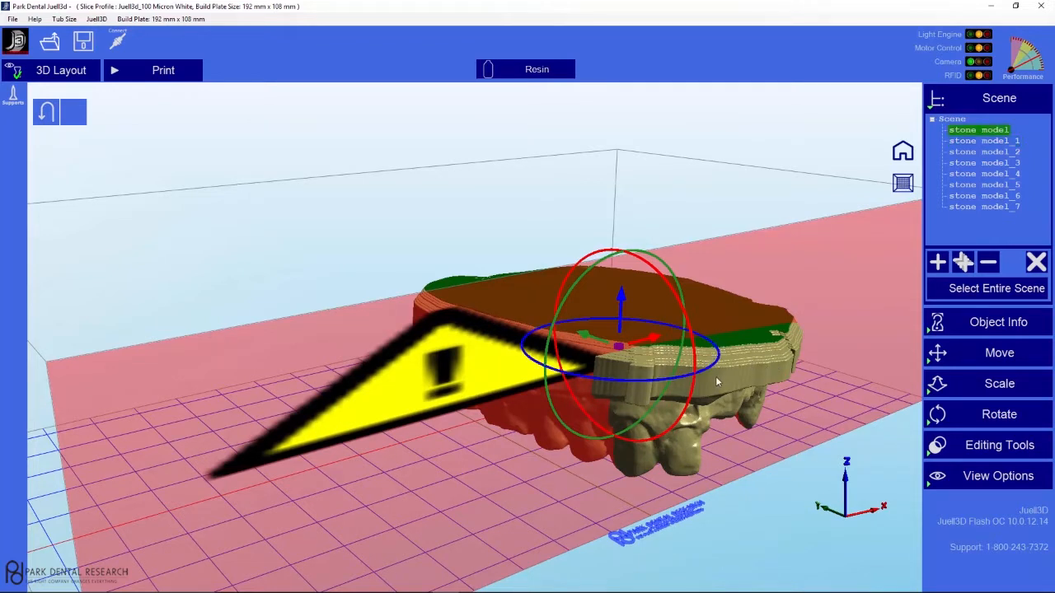
{"action": "left_click", "coordinate": [969, 176]}
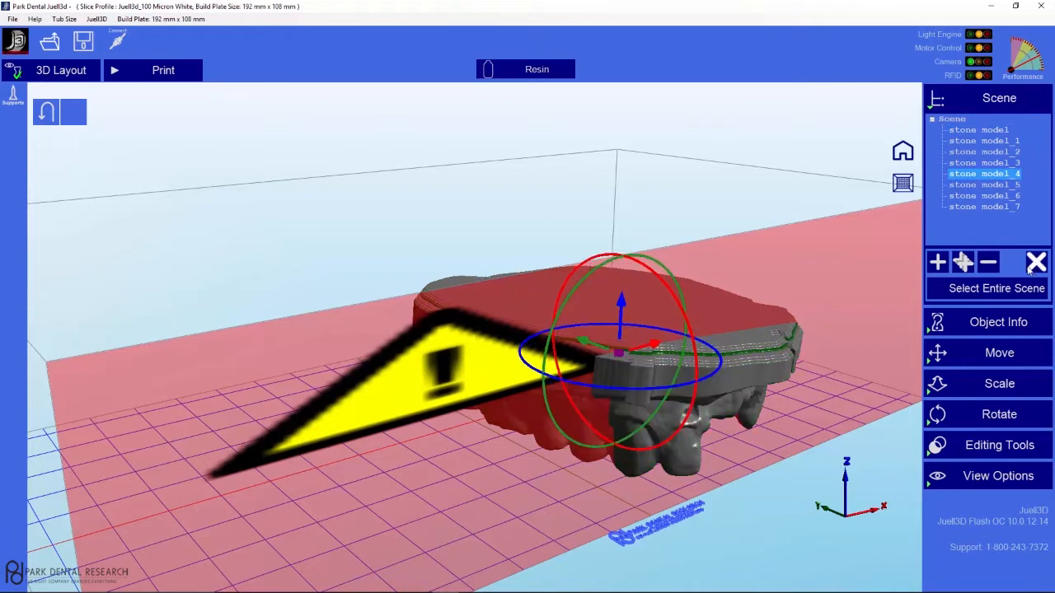
{"action": "left_click", "coordinate": [989, 262]}
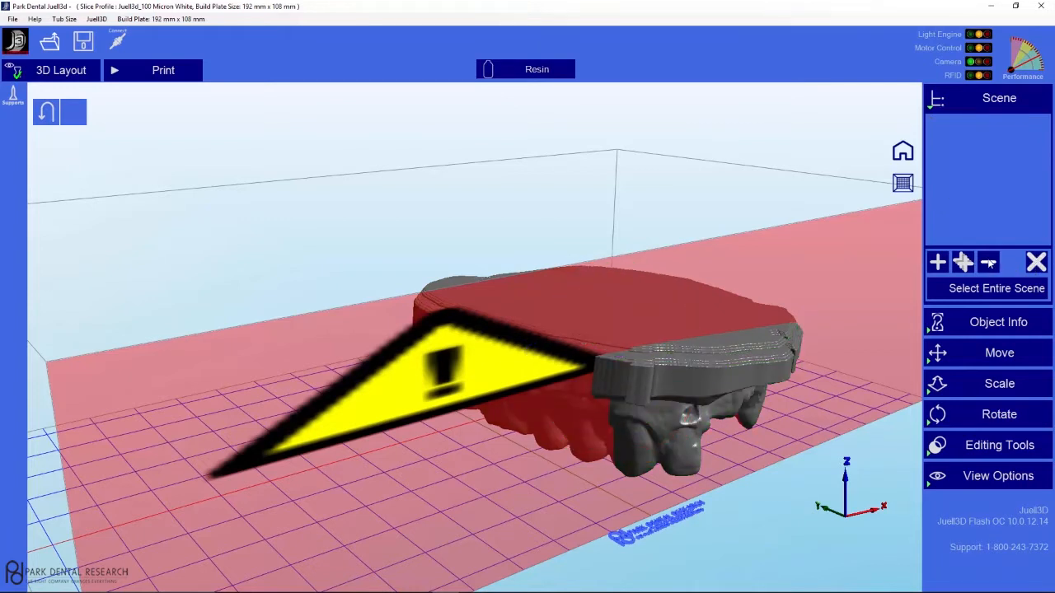
{"action": "left_click", "coordinate": [1036, 262]}
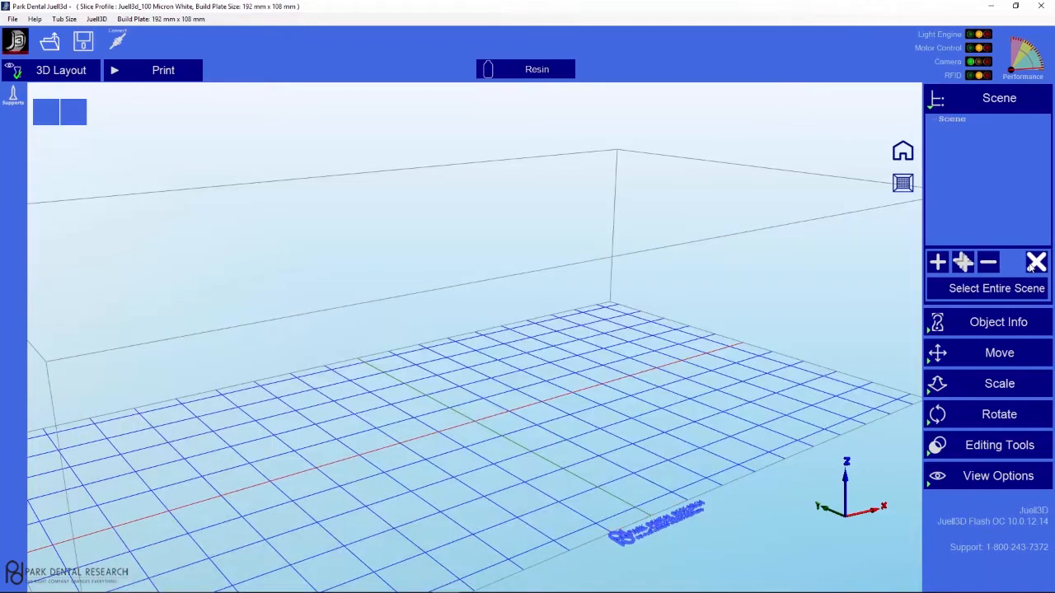
- Load stone model.stl from the Downloads folder onto the empty build plate
{"action": "mouse_move", "coordinate": [728, 386]}
{"action": "left_mouse_down"}
{"action": "mouse_move", "coordinate": [667, 403]}
{"action": "mouse_move", "coordinate": [751, 413]}
{"action": "mouse_move", "coordinate": [689, 426]}
{"action": "mouse_move", "coordinate": [725, 372]}
{"action": "left_mouse_up"}
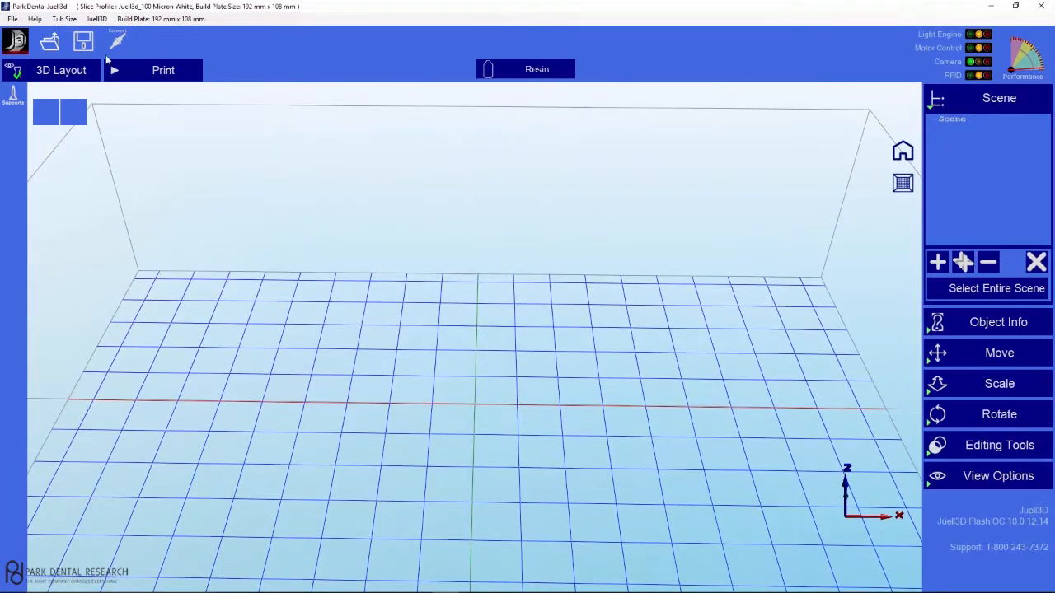
{"action": "left_click", "coordinate": [45, 41]}
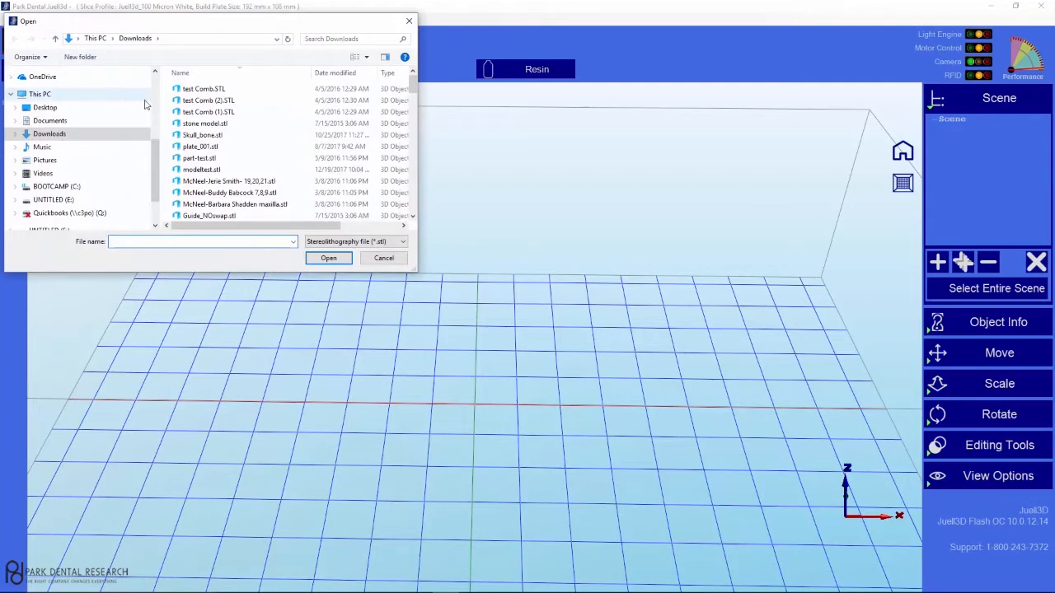
{"action": "double_click", "coordinate": [202, 123]}
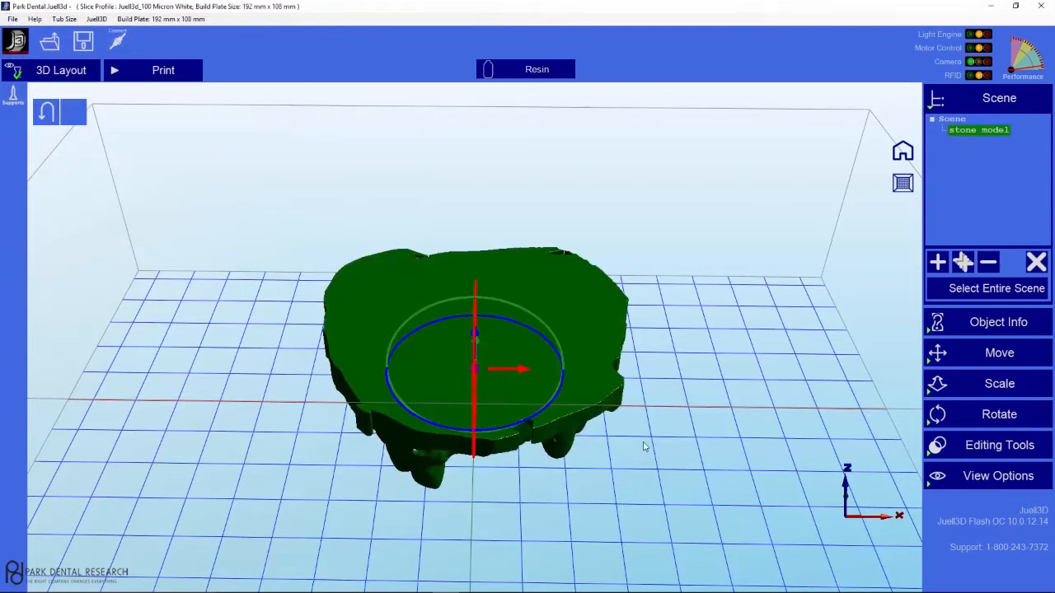
- Examine the stone model from low and high angles and at different zoom levels
{"action": "middle_click_drag", "start_coordinate": [582, 495], "coordinate": [576, 449]}
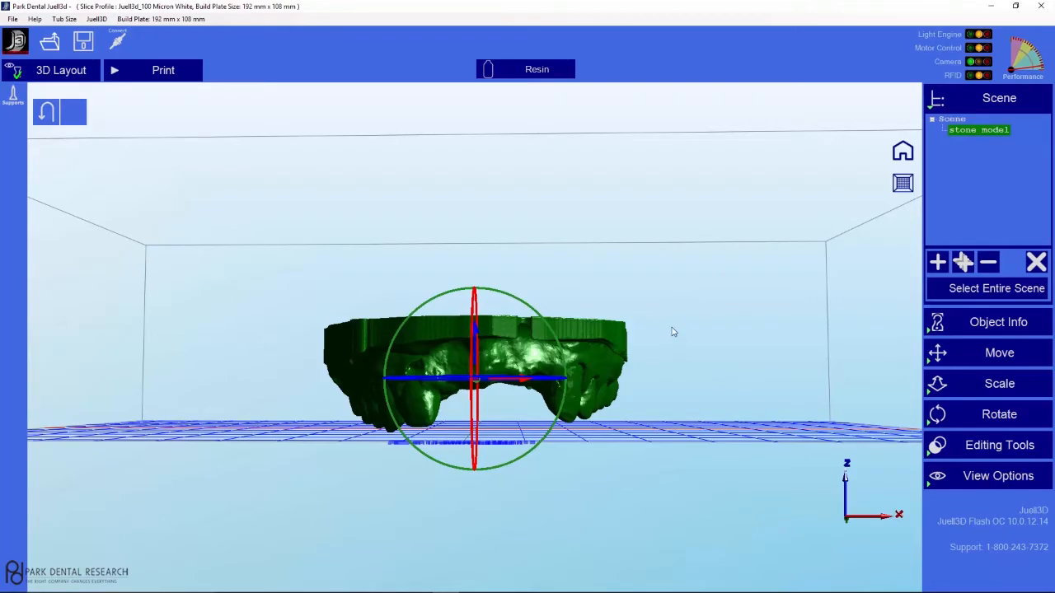
{"action": "left_click_drag", "start_coordinate": [672, 332], "coordinate": [678, 353]}
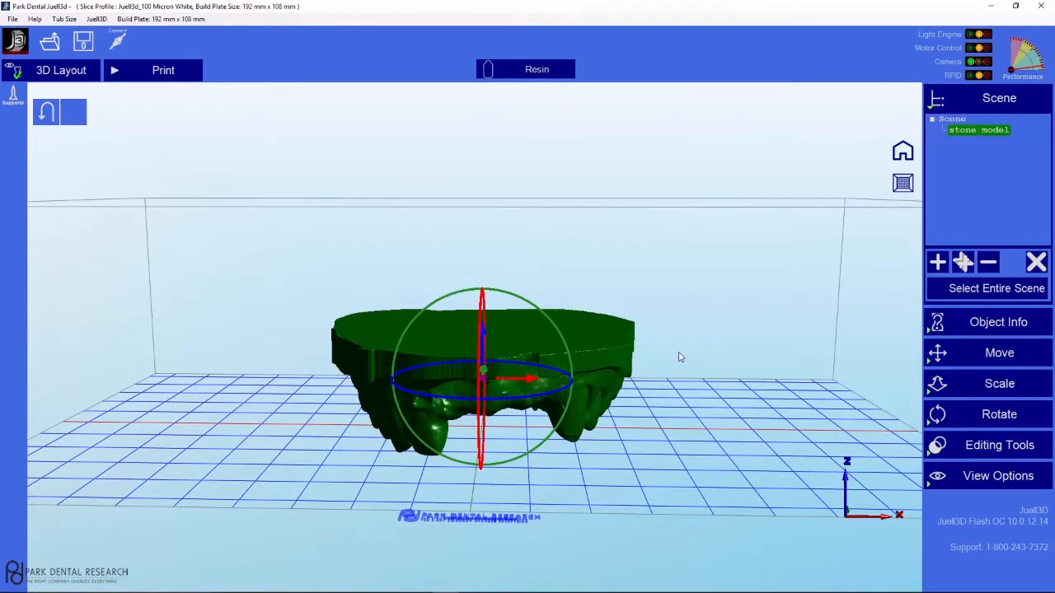
{"action": "scroll", "coordinate": [679, 356], "scroll_direction": "down", "scroll_amount": 6}
{"action": "scroll", "coordinate": [676, 355], "scroll_direction": "up", "scroll_amount": 8}
{"action": "scroll", "coordinate": [676, 354], "scroll_direction": "down", "scroll_amount": 3}
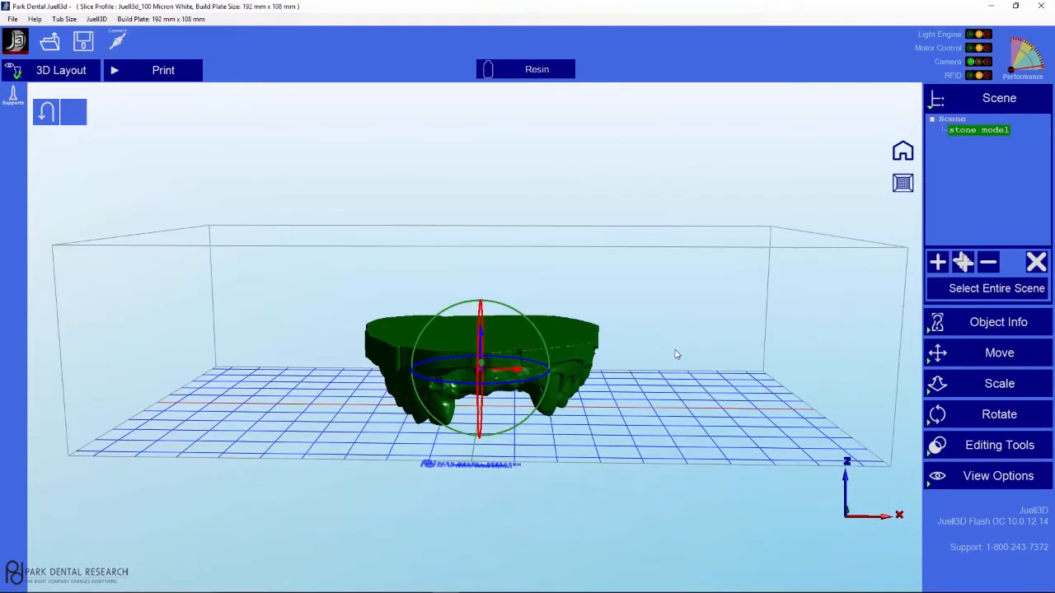
{"action": "left_click_drag", "start_coordinate": [677, 355], "coordinate": [640, 395]}
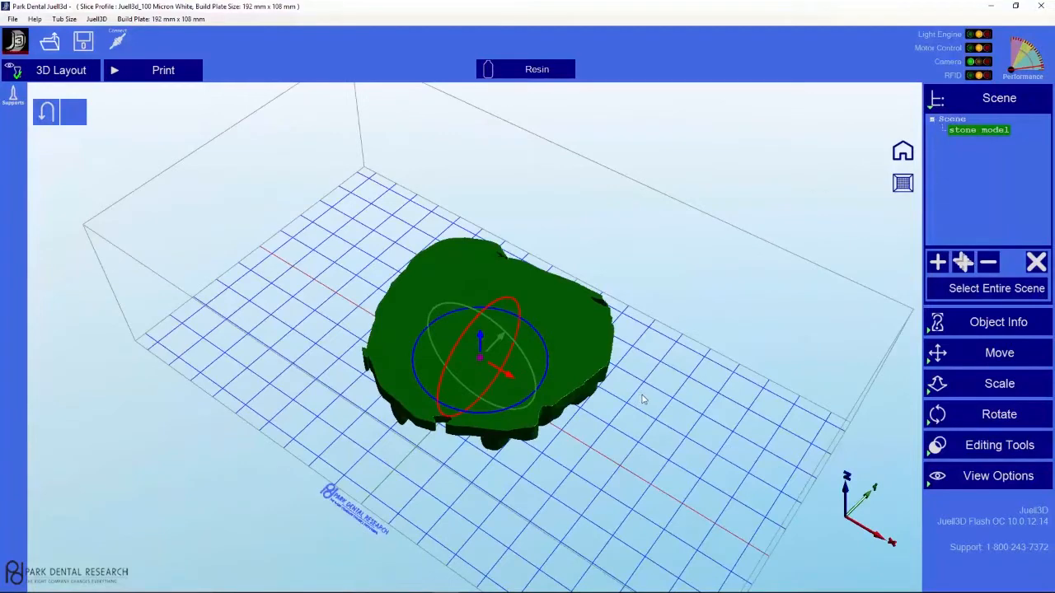
- Switch the view of the stone model through the home, top, front and back presets
{"action": "left_click", "coordinate": [902, 153]}
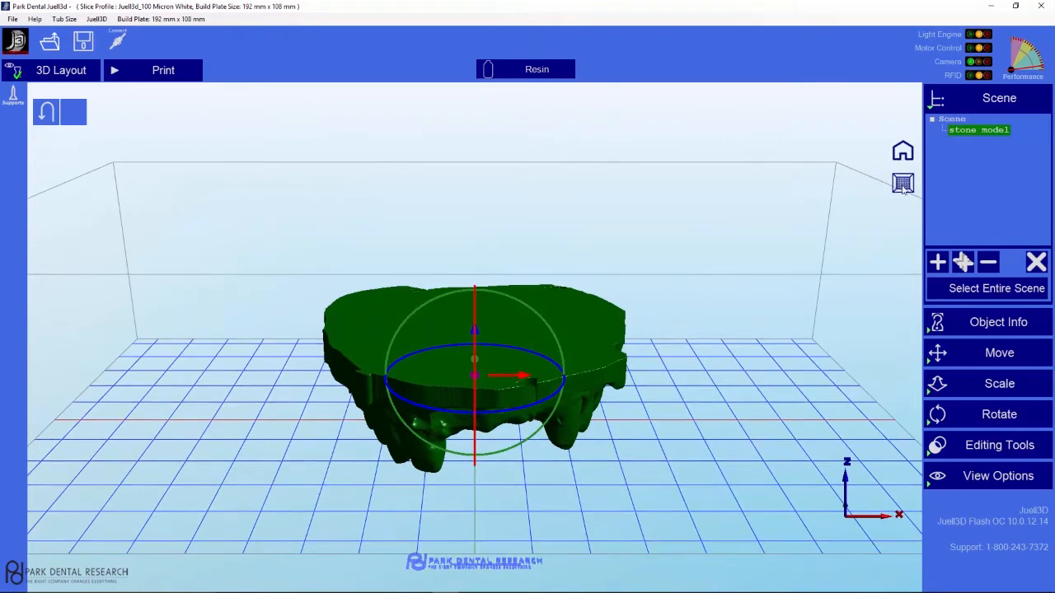
{"action": "left_click", "coordinate": [903, 183]}
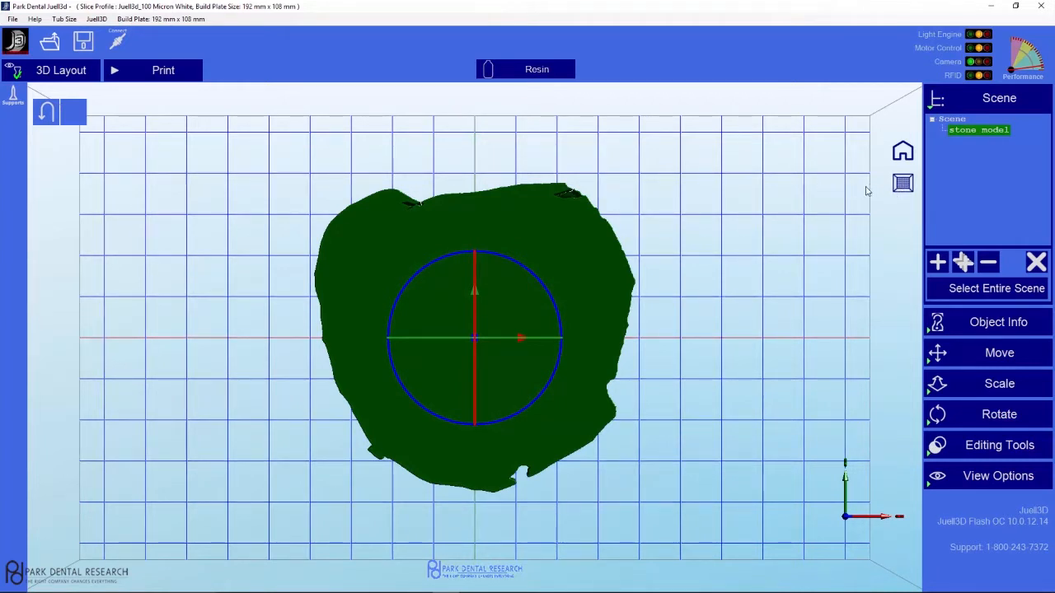
{"action": "left_click", "coordinate": [903, 155]}
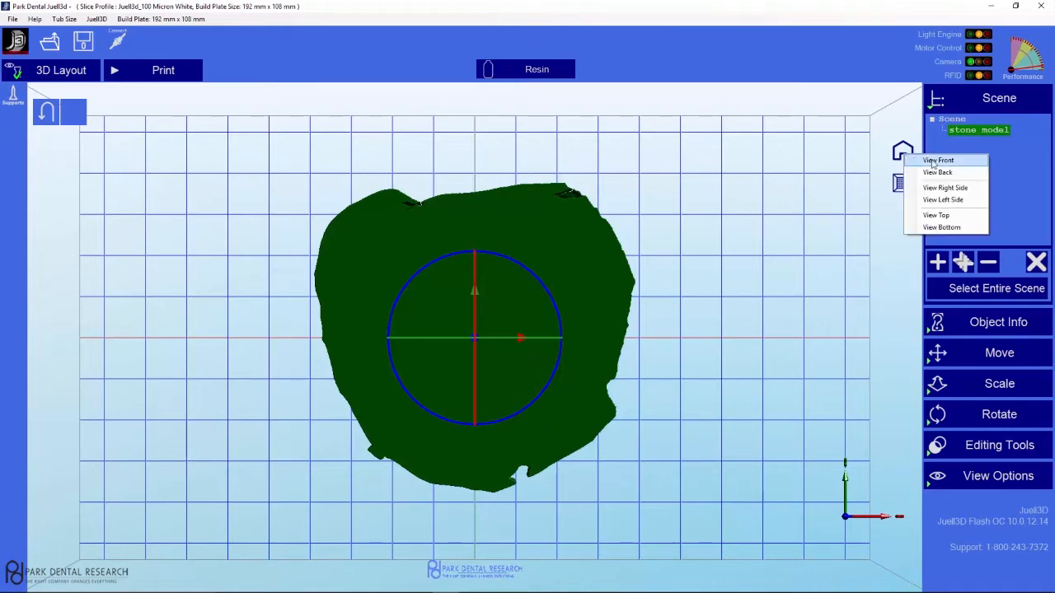
{"action": "left_click", "coordinate": [931, 161]}
{"action": "left_click", "coordinate": [907, 155]}
{"action": "left_click", "coordinate": [929, 174]}
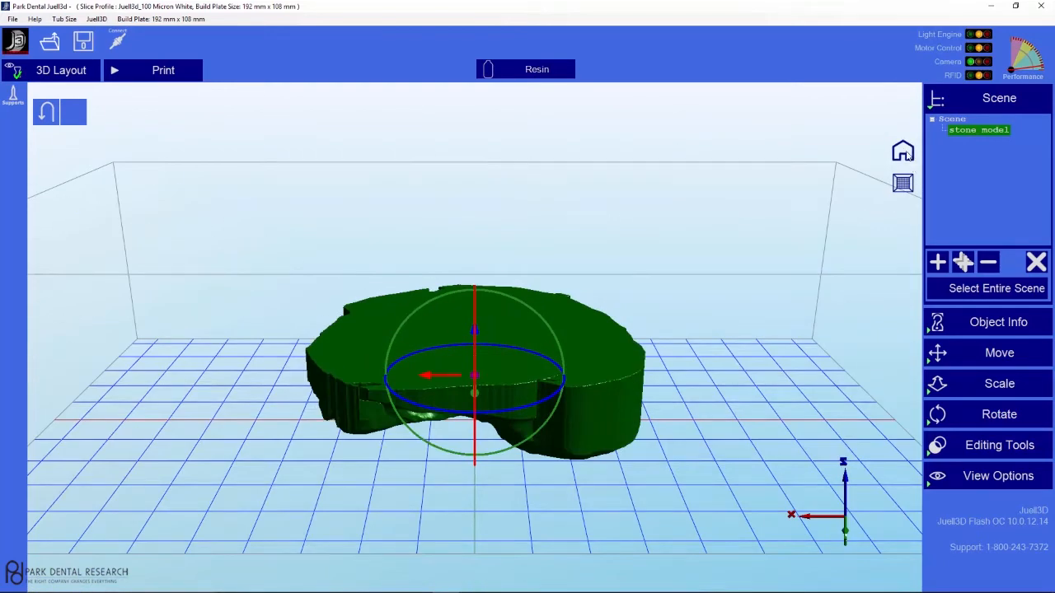
- View the stone model from the side and top presets, and return to the home view
{"action": "left_click", "coordinate": [903, 155]}
{"action": "left_click", "coordinate": [953, 196]}
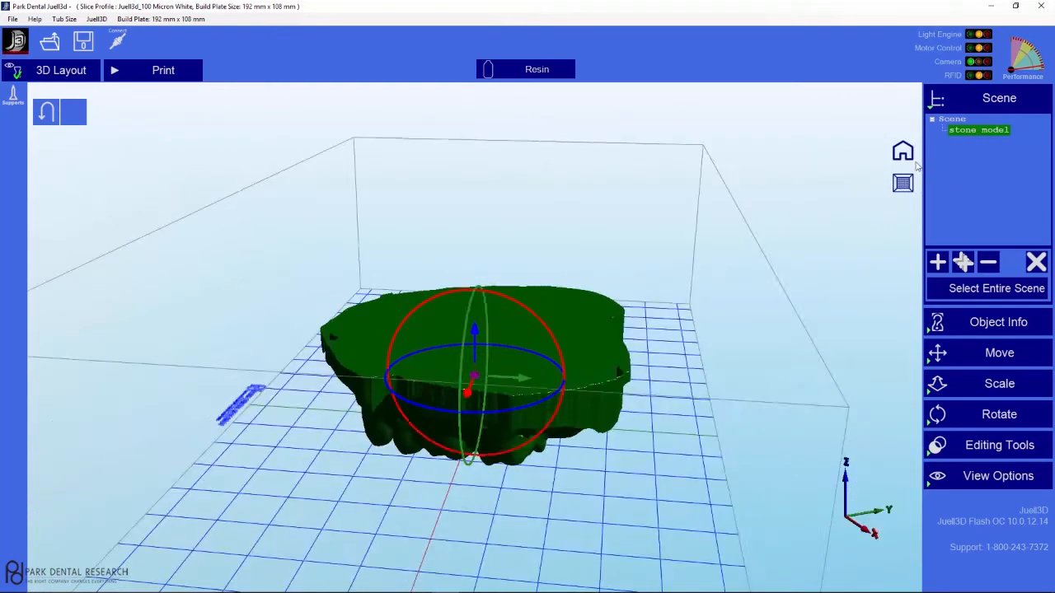
{"action": "left_click", "coordinate": [904, 157]}
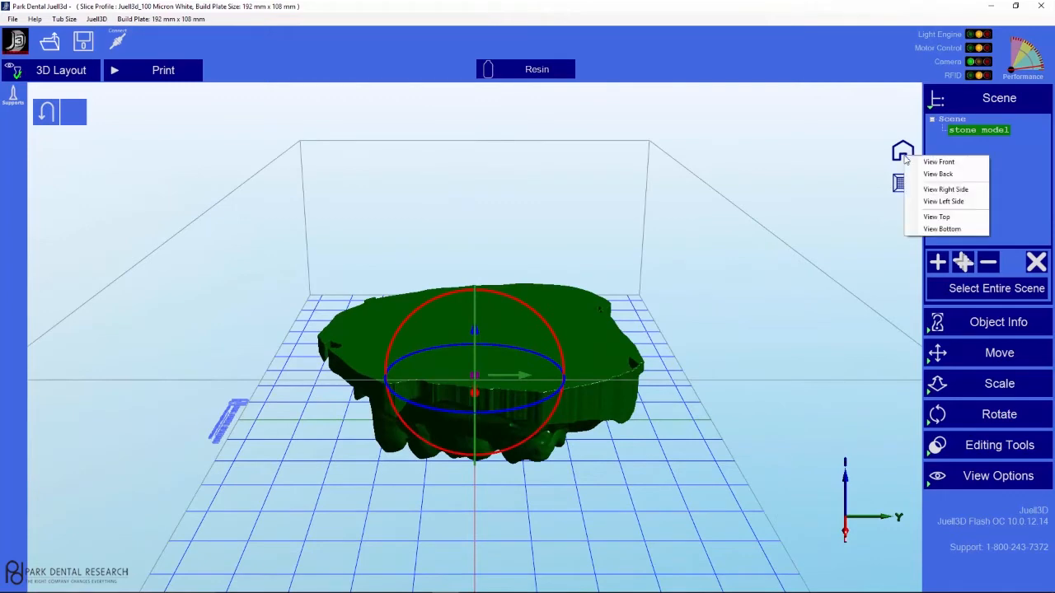
{"action": "left_click", "coordinate": [936, 216]}
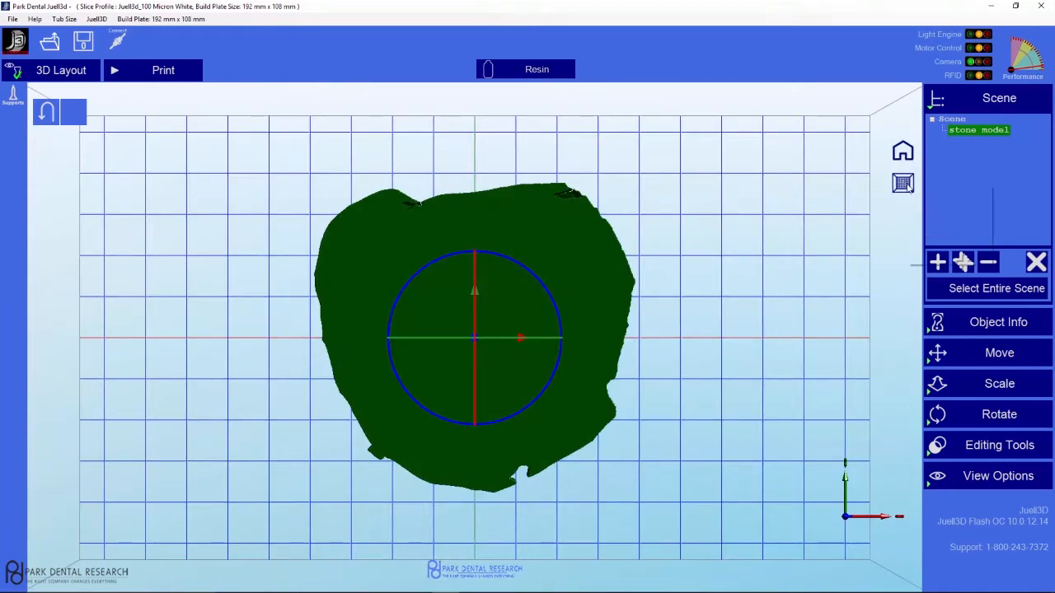
{"action": "left_click", "coordinate": [907, 184]}
{"action": "left_click", "coordinate": [937, 218]}
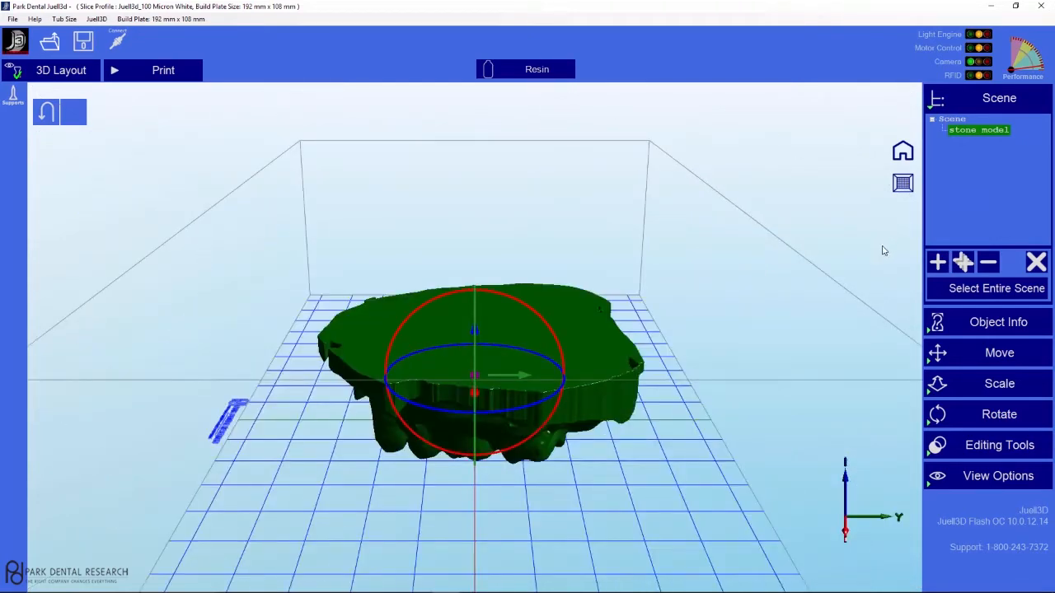
{"action": "left_click", "coordinate": [903, 156]}
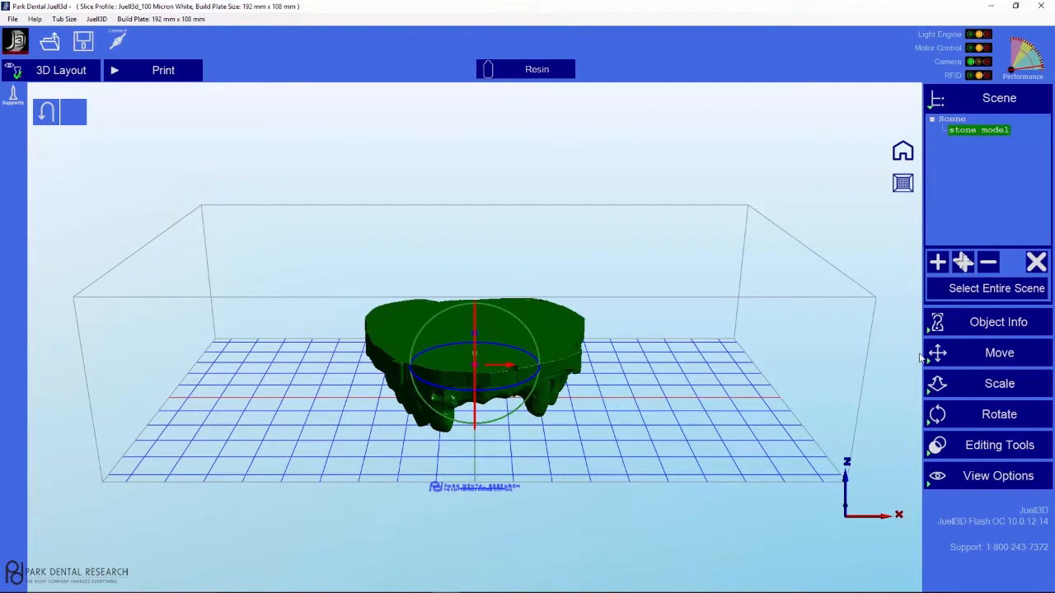
- Collapse the scene tree and show the Object Info for the stone model
{"action": "left_click", "coordinate": [936, 105]}
{"action": "left_click", "coordinate": [936, 105]}
{"action": "left_click", "coordinate": [932, 328]}
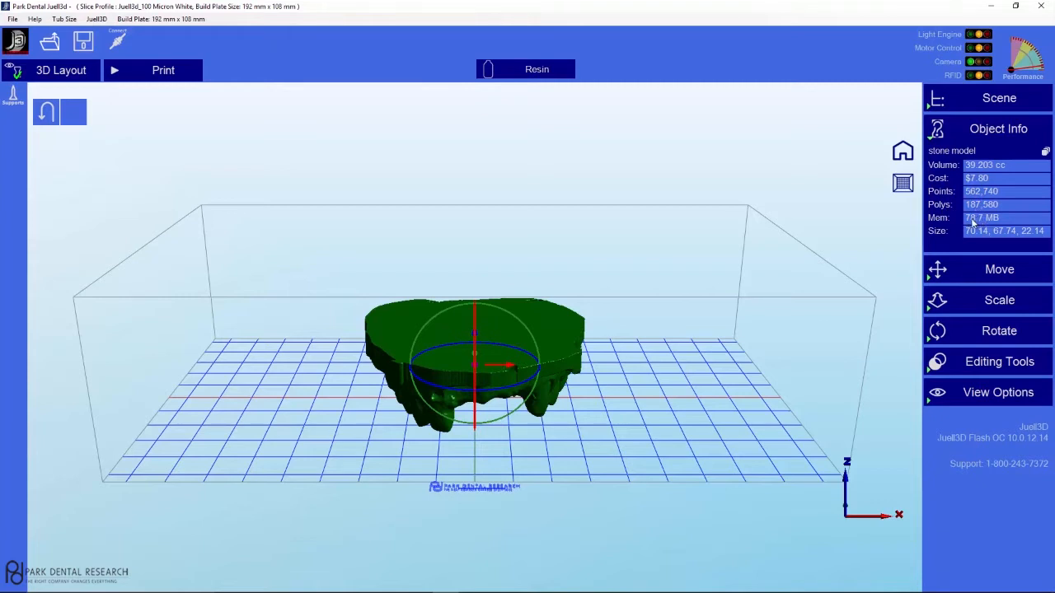
- Reopen the scene tree and make two copies of the stone model
{"action": "left_click", "coordinate": [929, 101]}
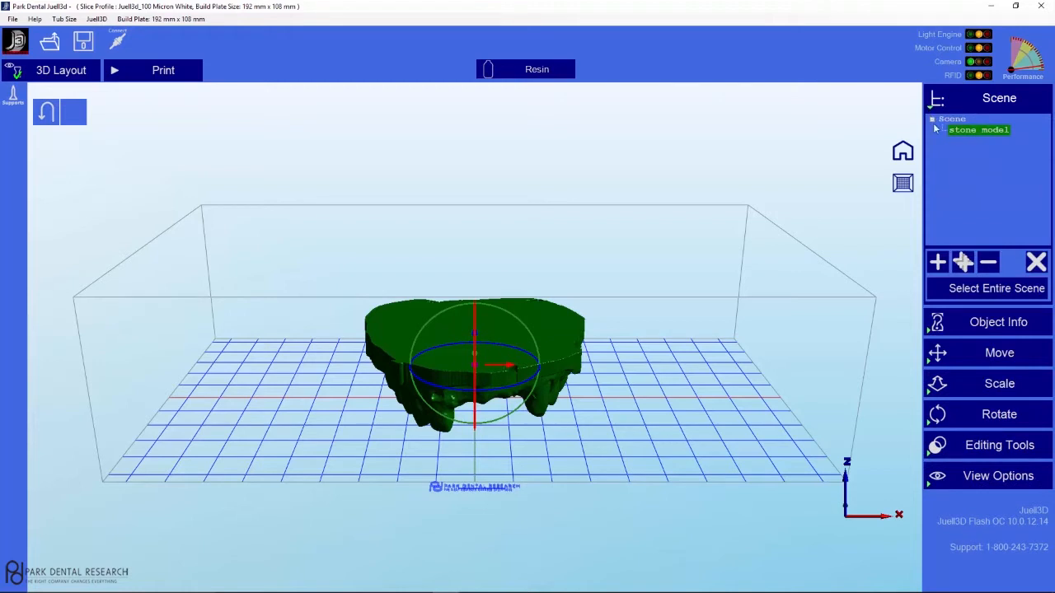
{"action": "left_click", "coordinate": [938, 262]}
{"action": "left_click", "coordinate": [938, 262]}
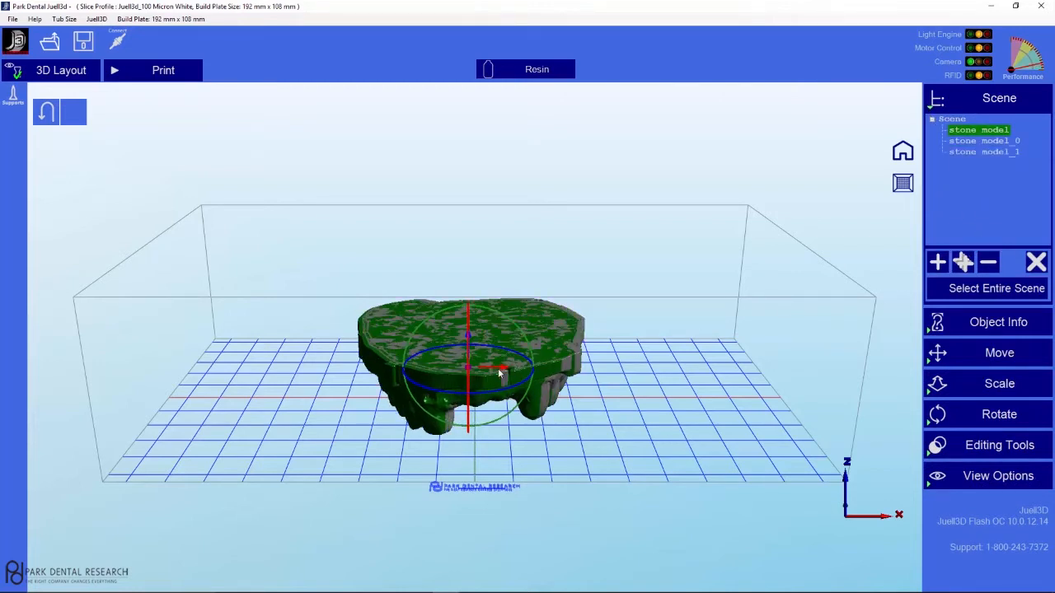
- Spread the three stone models in a row along X, with one near each end of the build plate and one in the middle
{"action": "left_click_drag", "start_coordinate": [502, 370], "coordinate": [301, 370]}
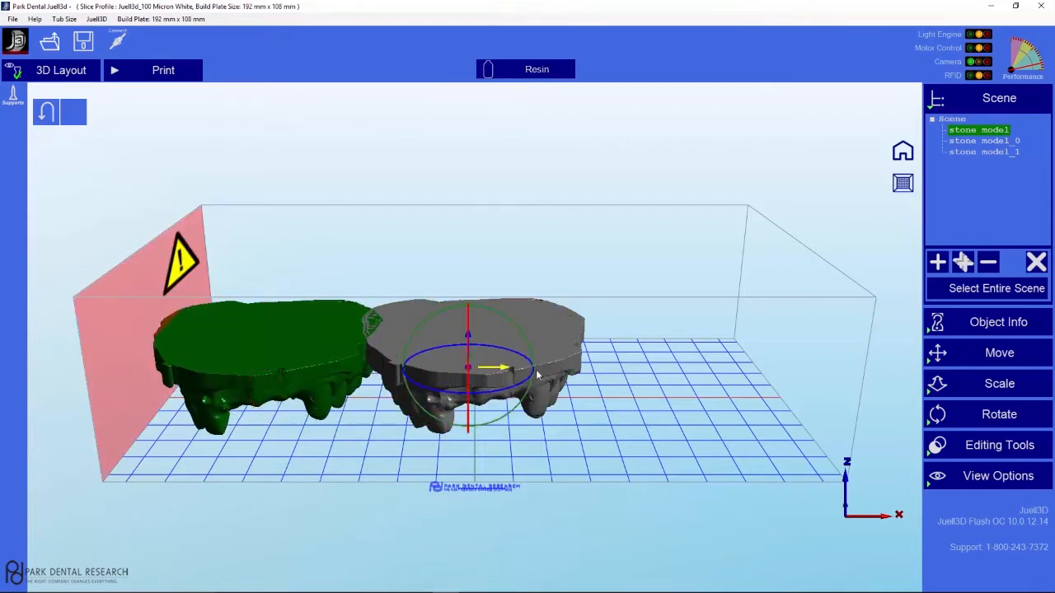
{"action": "left_click", "coordinate": [494, 361]}
{"action": "left_click_drag", "start_coordinate": [506, 365], "coordinate": [746, 363]}
{"action": "middle_click_drag", "start_coordinate": [499, 366], "coordinate": [499, 360]}
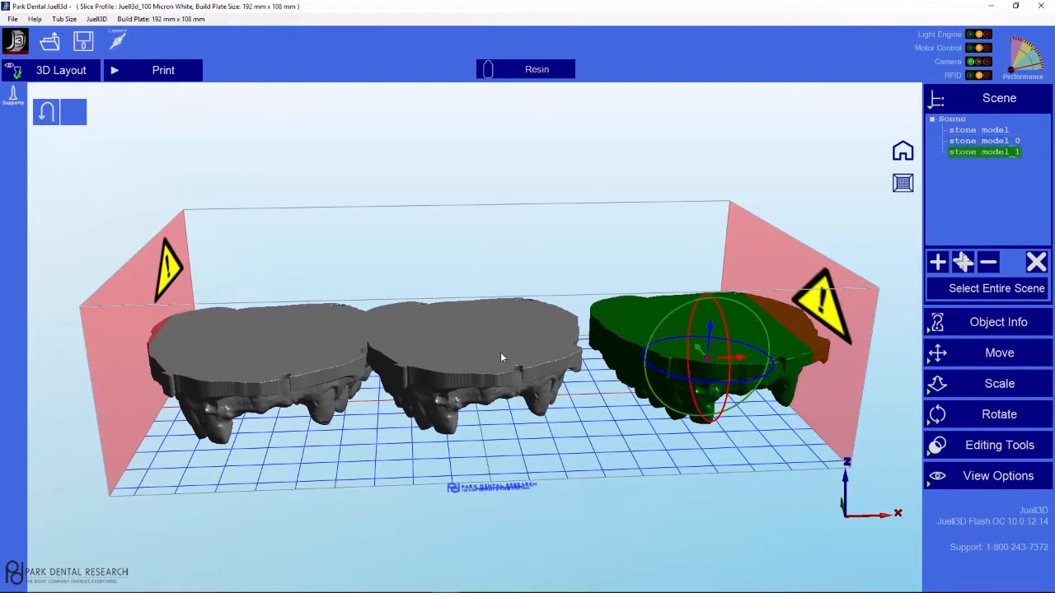
{"action": "left_click", "coordinate": [501, 356]}
{"action": "left_click_drag", "start_coordinate": [508, 366], "coordinate": [527, 373]}
- Check the Object Info for the middle model, the entire scene, and each of the two outer models
{"action": "left_click", "coordinate": [998, 322]}
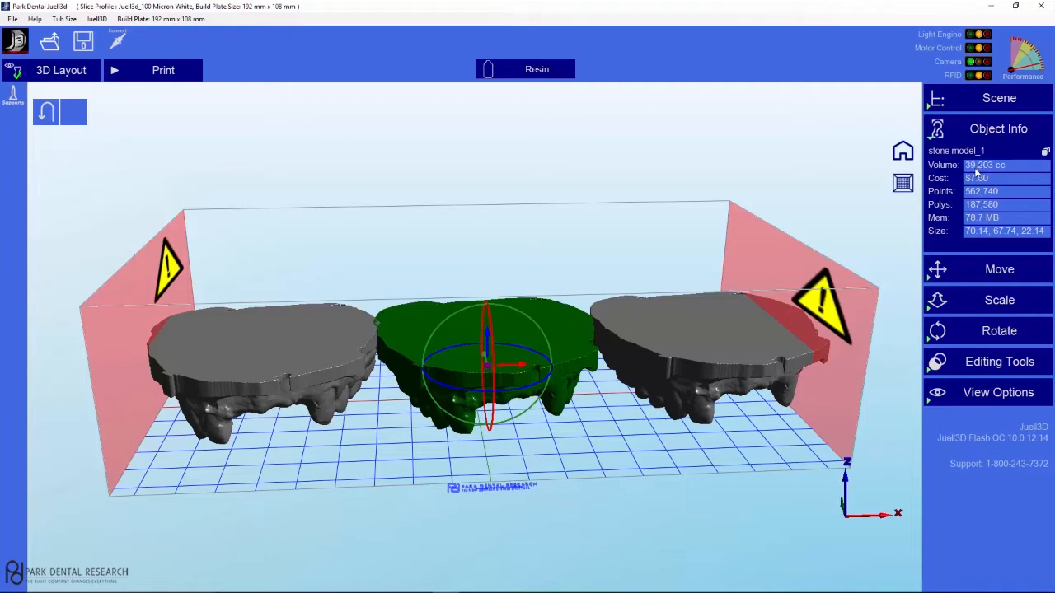
{"action": "left_click", "coordinate": [1045, 153]}
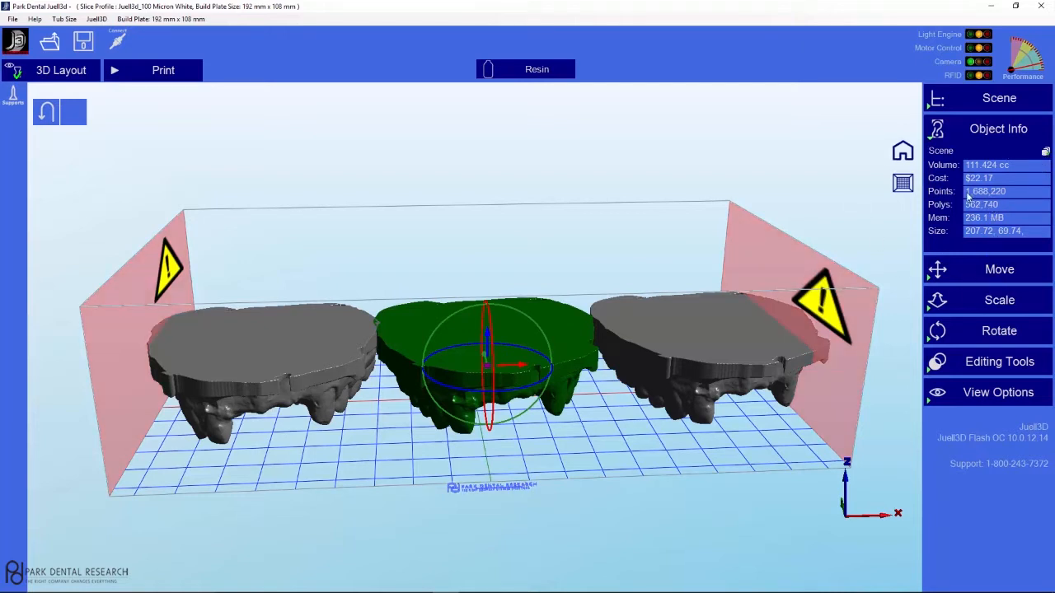
{"action": "left_click", "coordinate": [1047, 153]}
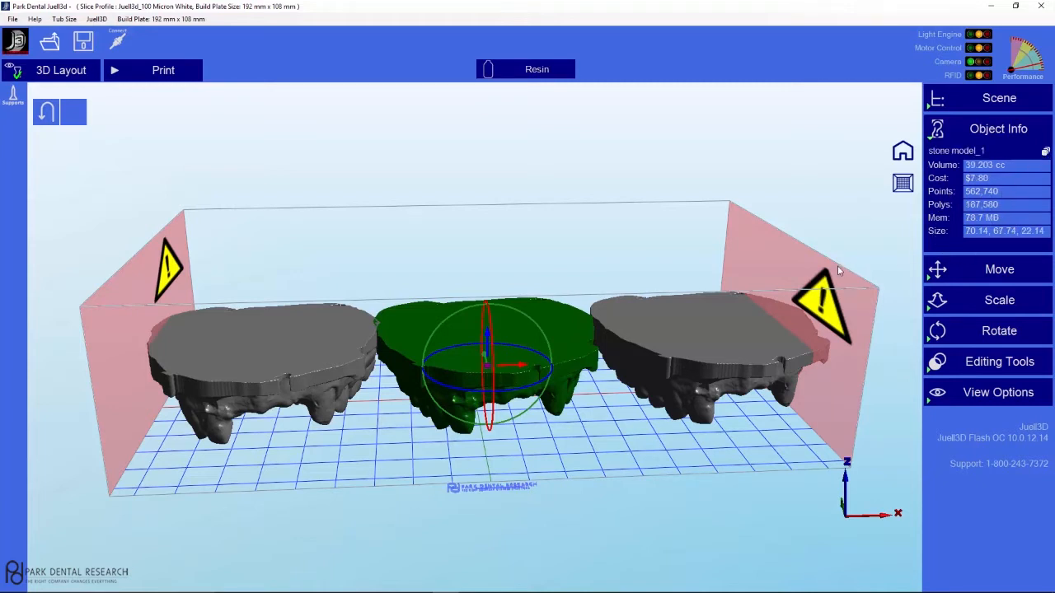
{"action": "left_click", "coordinate": [744, 351]}
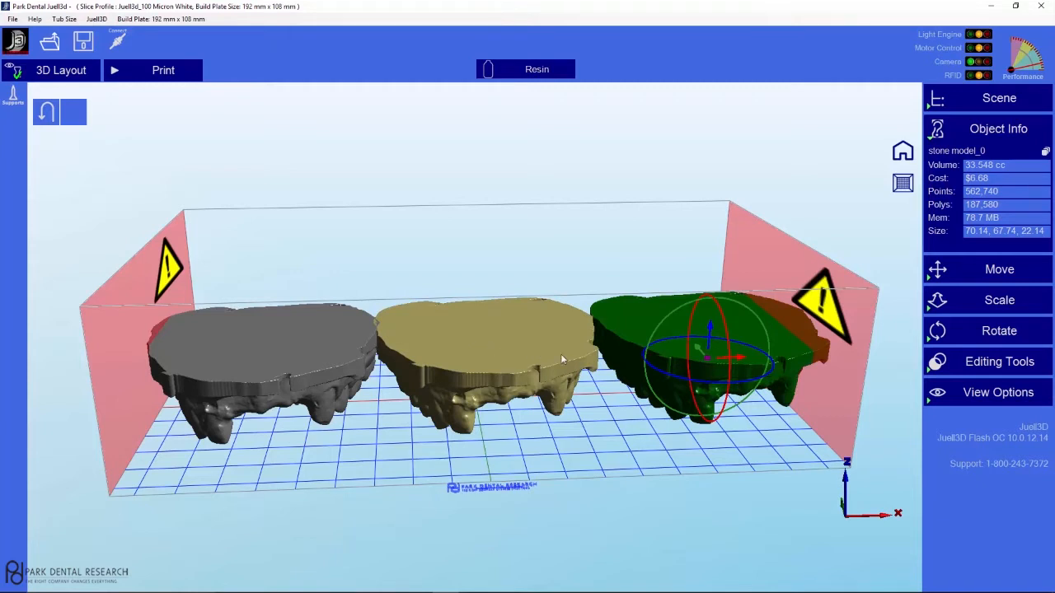
{"action": "left_click", "coordinate": [343, 343]}
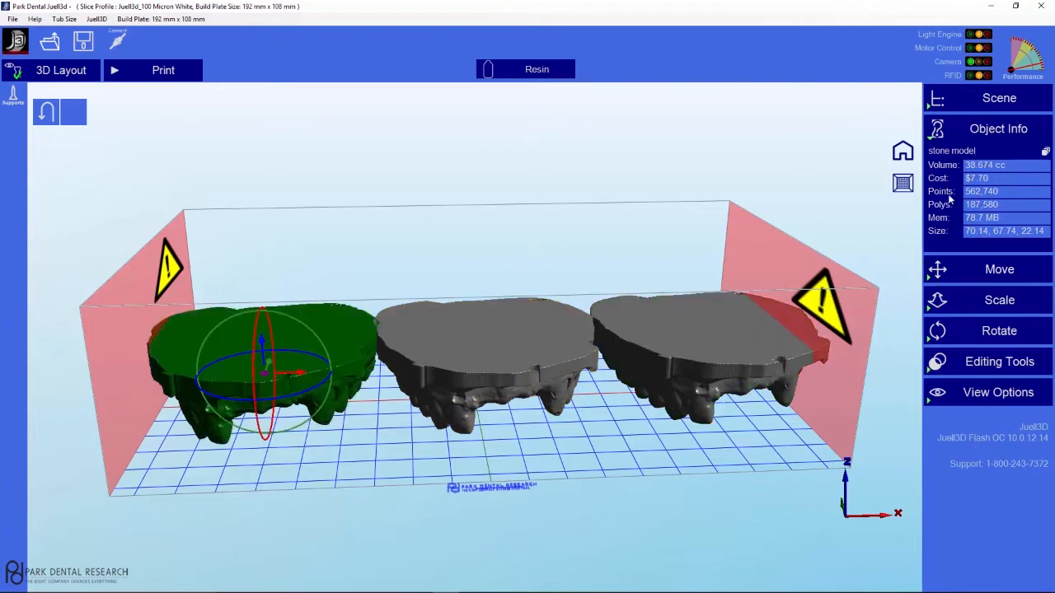
- Collapse the Object Info, expand the Move tools, and turn off the move and rotate manipulator on the selected stone model
{"action": "left_click", "coordinate": [934, 136]}
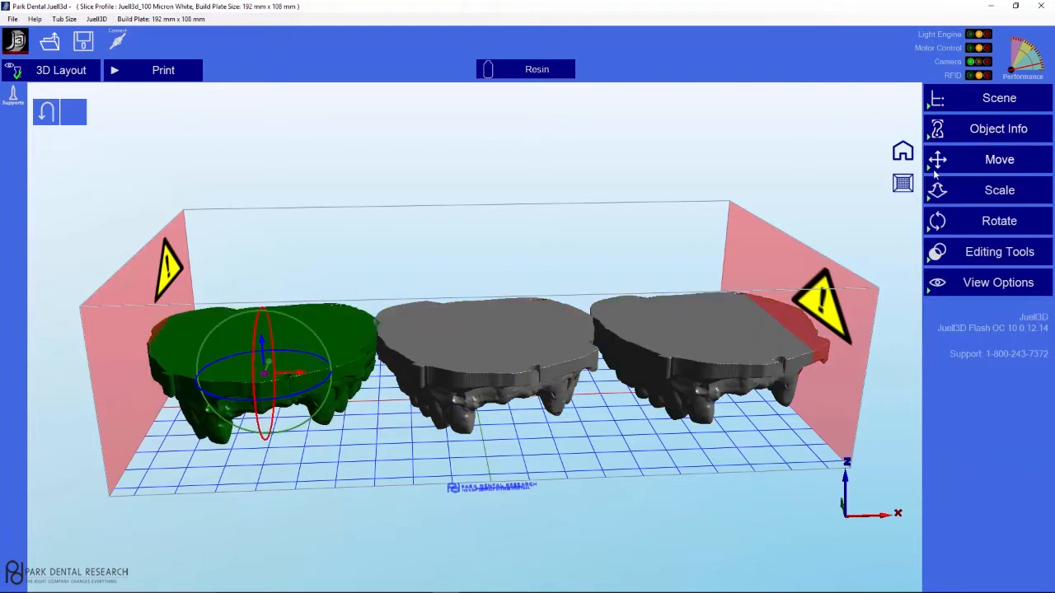
{"action": "left_click", "coordinate": [935, 162]}
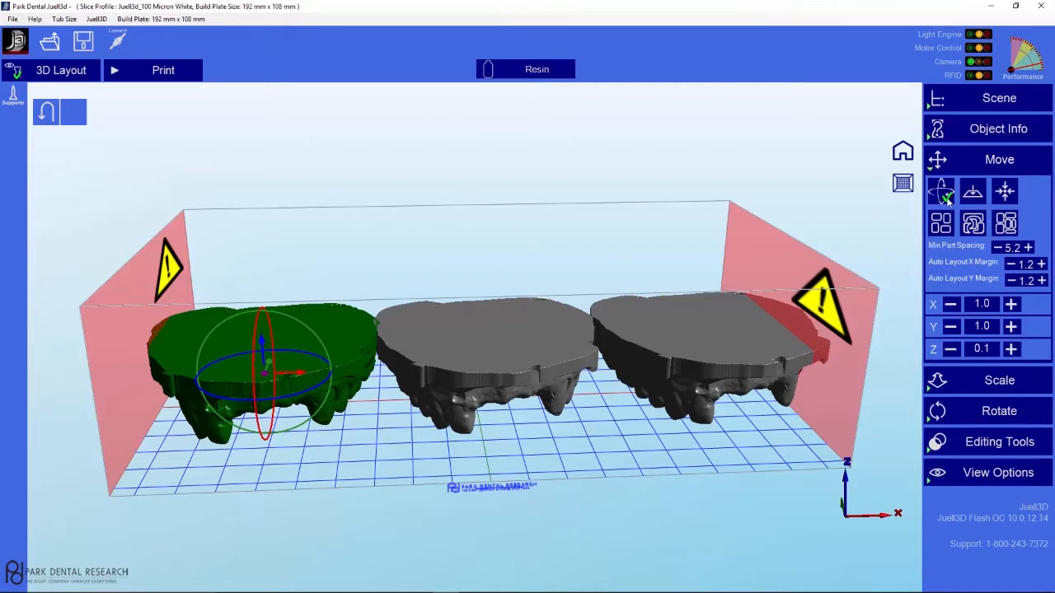
{"action": "left_click", "coordinate": [946, 197]}
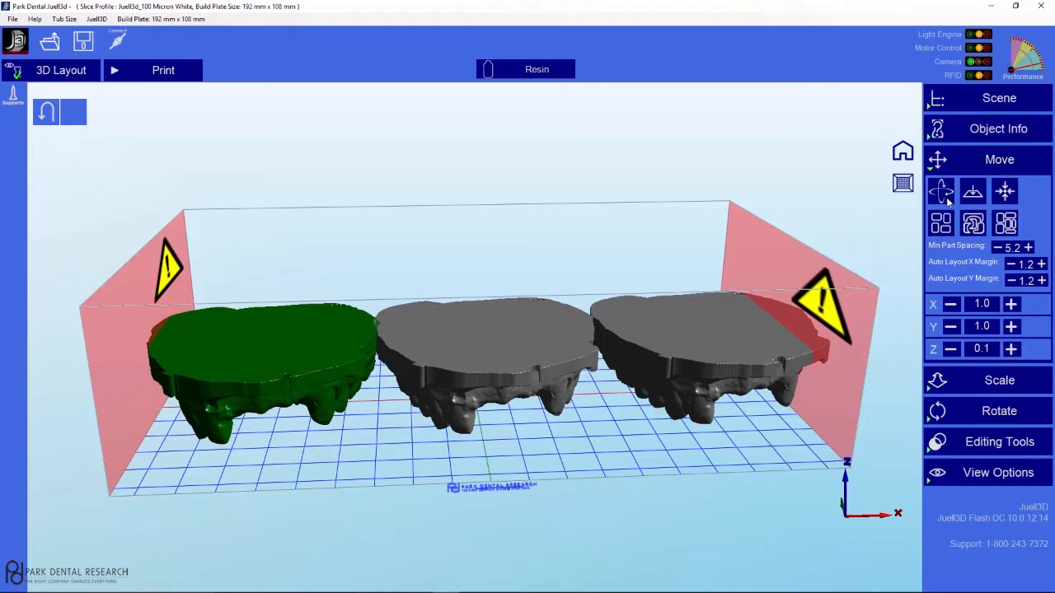
- Turn the move and rotate manipulator back on, tilt the selected stone model about its Y axis, and undo that rotation
{"action": "left_click", "coordinate": [946, 197]}
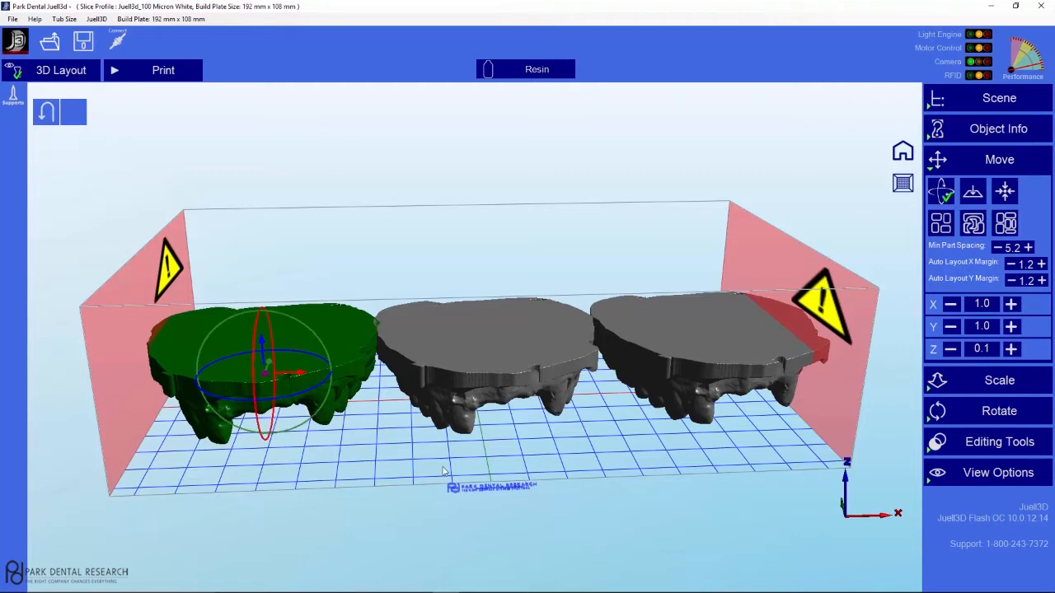
{"action": "middle_click_drag", "start_coordinate": [447, 451], "coordinate": [447, 445]}
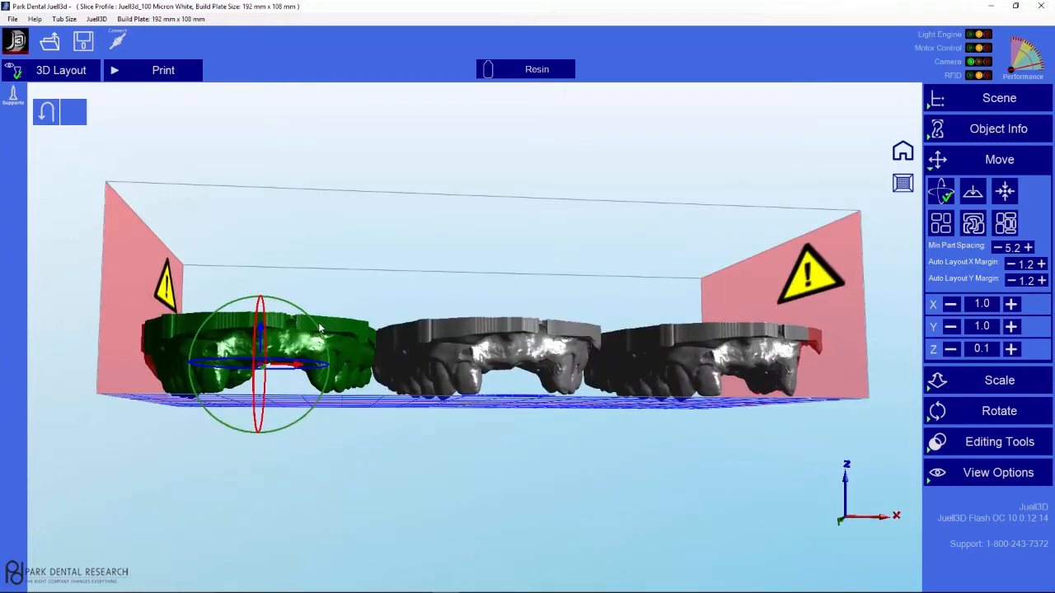
{"action": "left_click_drag", "start_coordinate": [315, 328], "coordinate": [260, 295]}
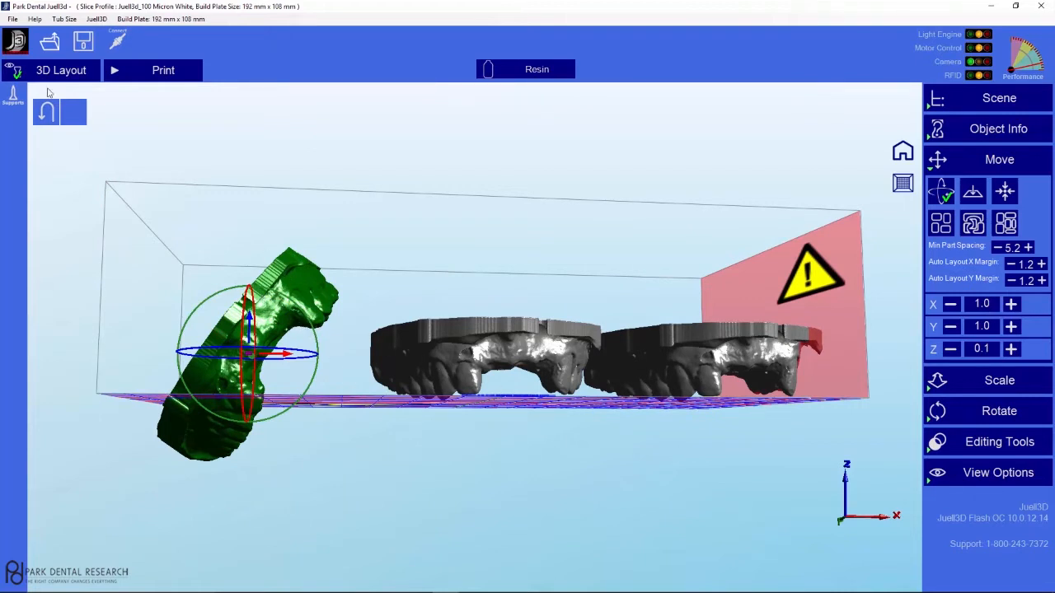
{"action": "left_click", "coordinate": [41, 115]}
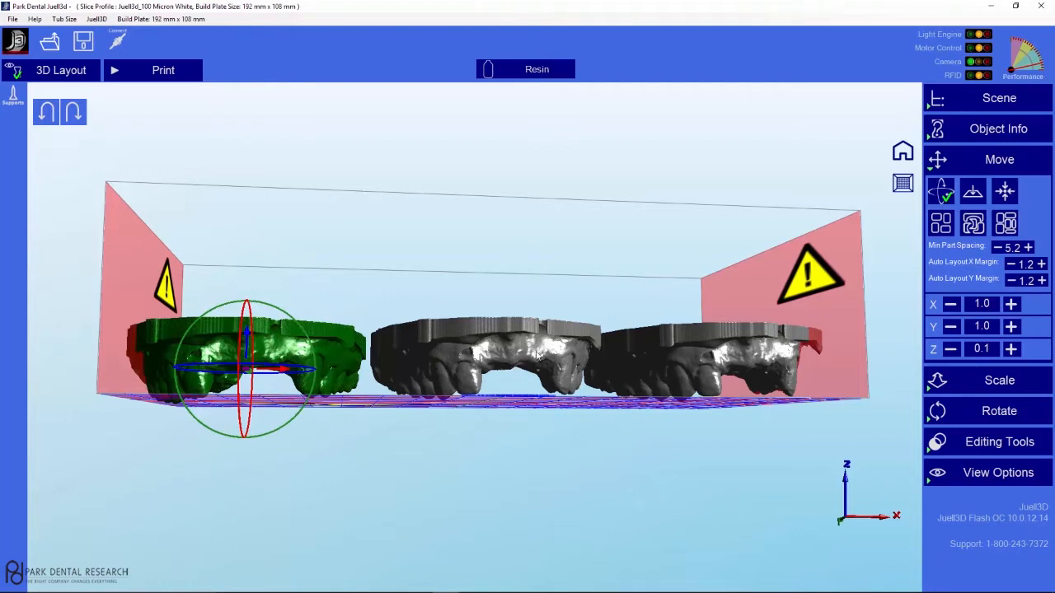
- Lower the middle stone model along Z below the build plate and put it back on the platform
{"action": "left_click", "coordinate": [505, 345]}
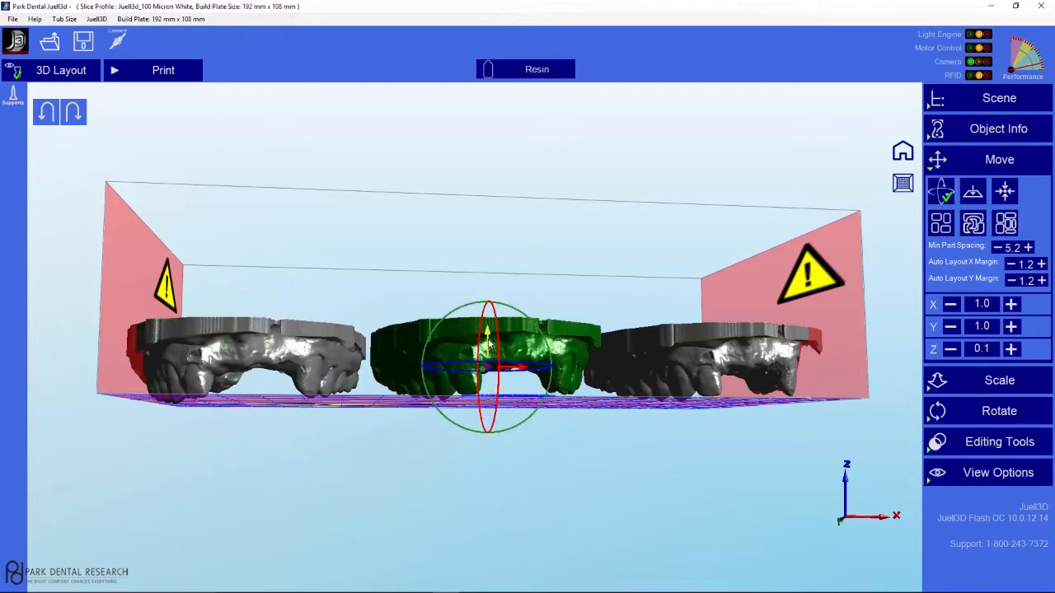
{"action": "left_click_drag", "start_coordinate": [488, 346], "coordinate": [488, 416]}
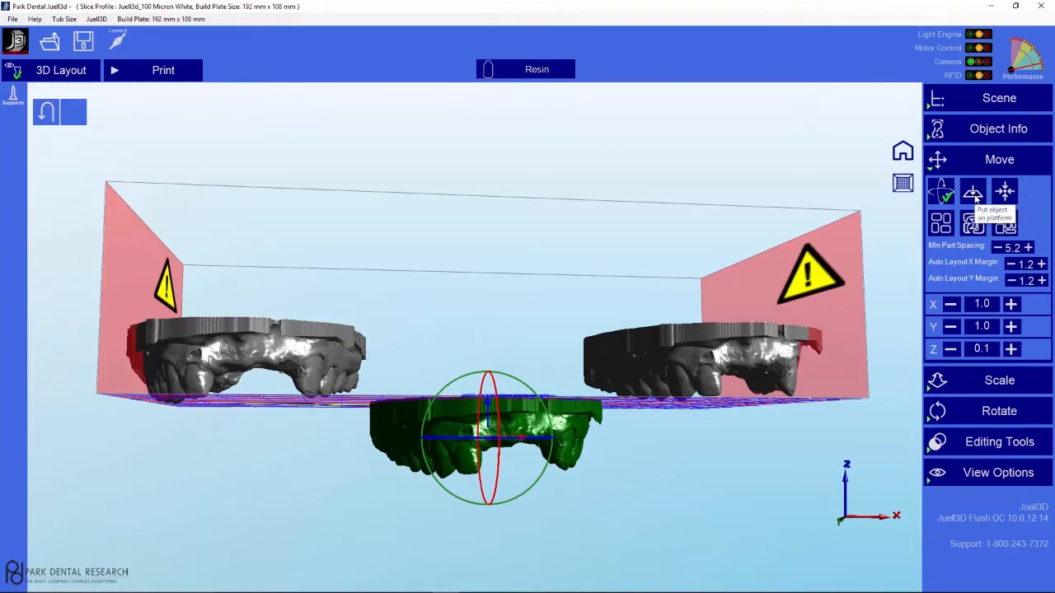
{"action": "left_click", "coordinate": [974, 195]}
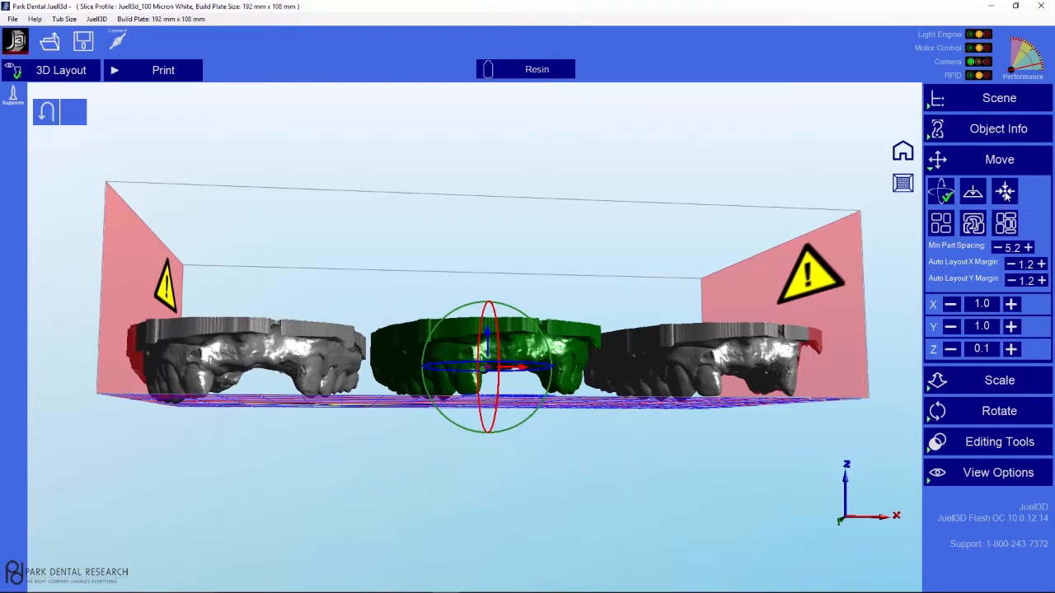
- Center the middle stone model in the build area and set it on the platform again
{"action": "left_click", "coordinate": [1006, 192]}
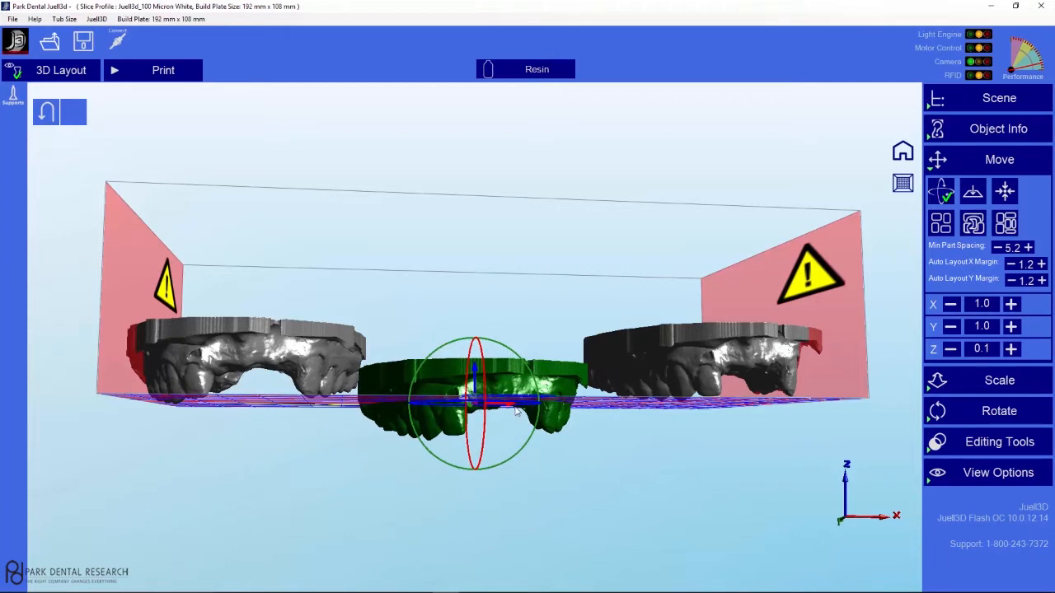
{"action": "left_click", "coordinate": [972, 194]}
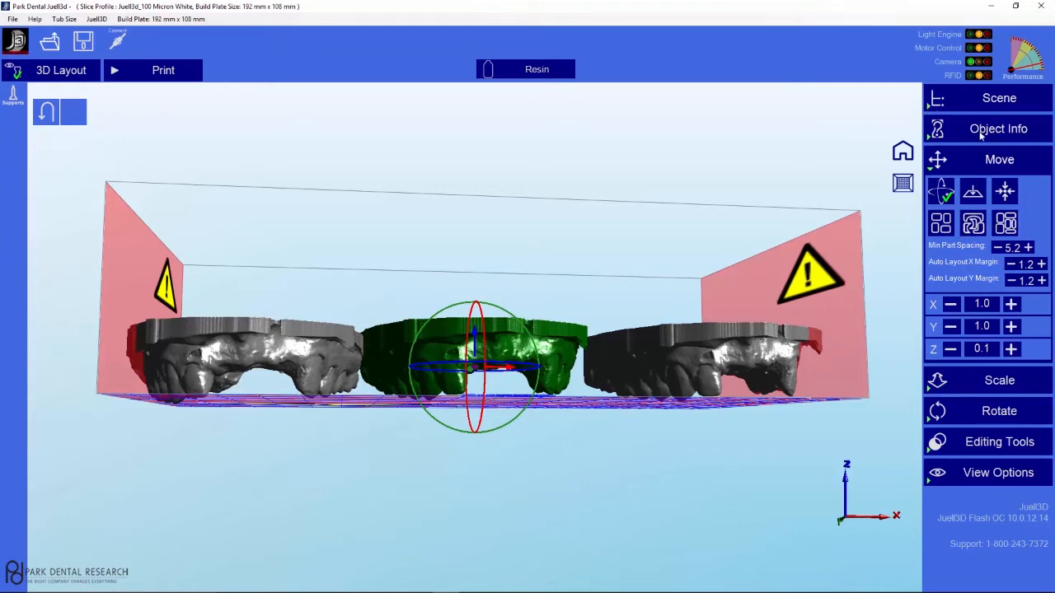
- Clear all stone models from the scene and load "calibration step 15x20x20.stl" from "stl files to transfer to computers" in the Desktop folder Juell3d-OC-8.0.6.29
{"action": "left_click", "coordinate": [930, 106]}
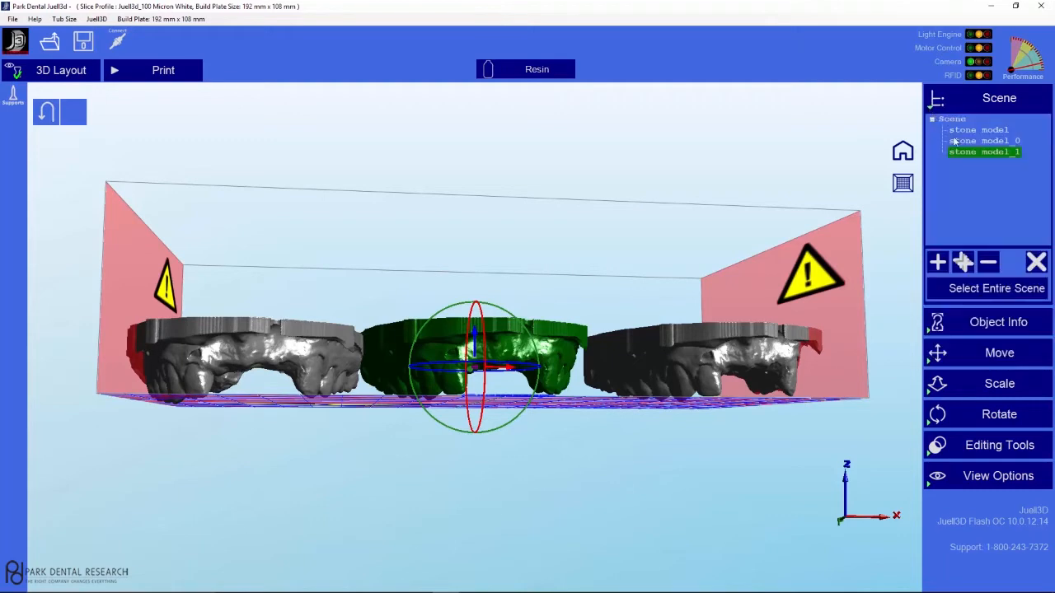
{"action": "left_click", "coordinate": [1036, 262]}
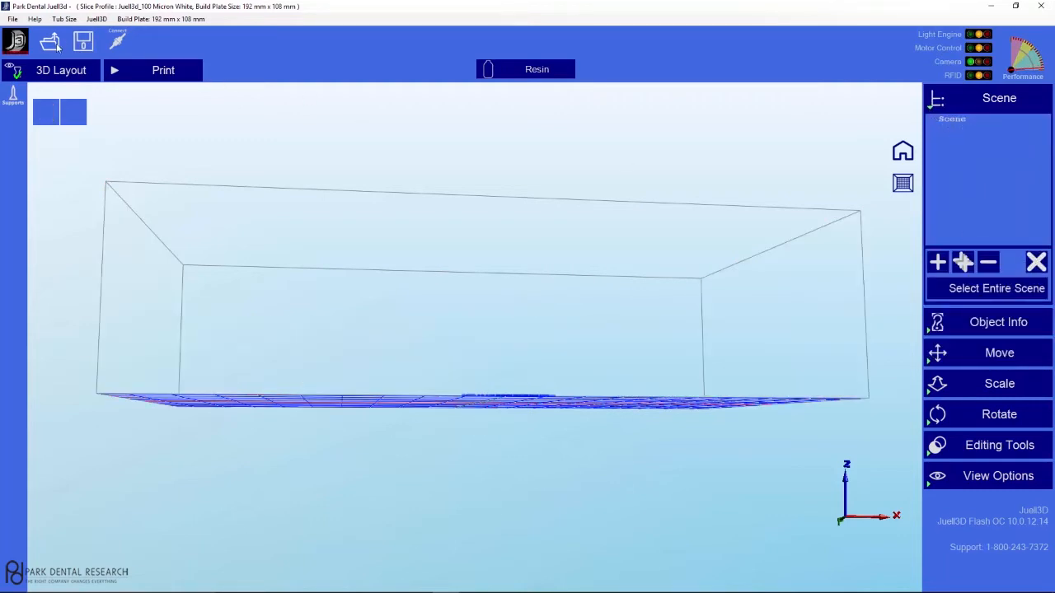
{"action": "left_click", "coordinate": [50, 45]}
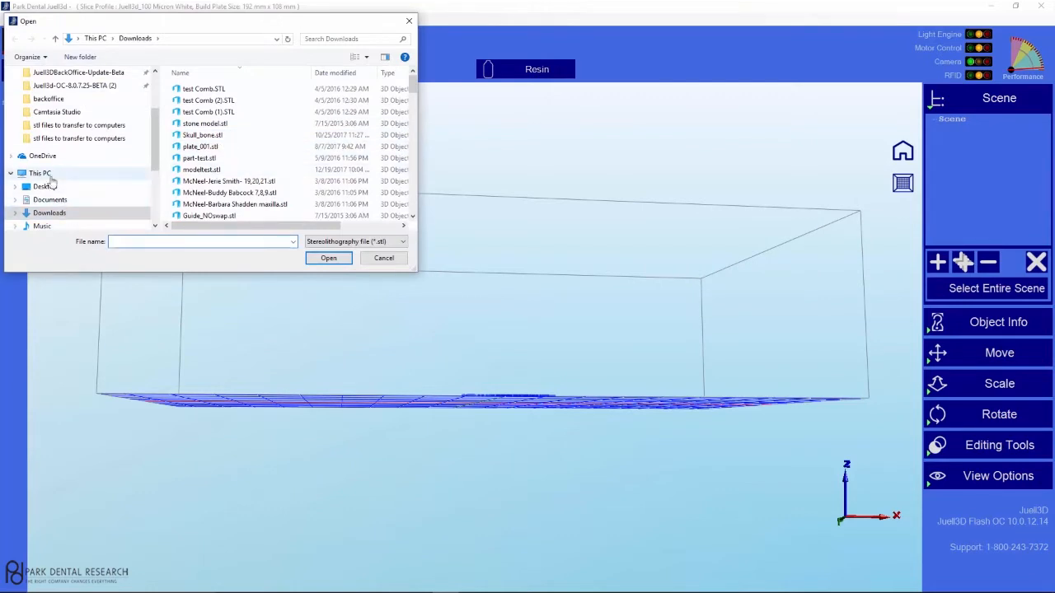
{"action": "left_click", "coordinate": [47, 186]}
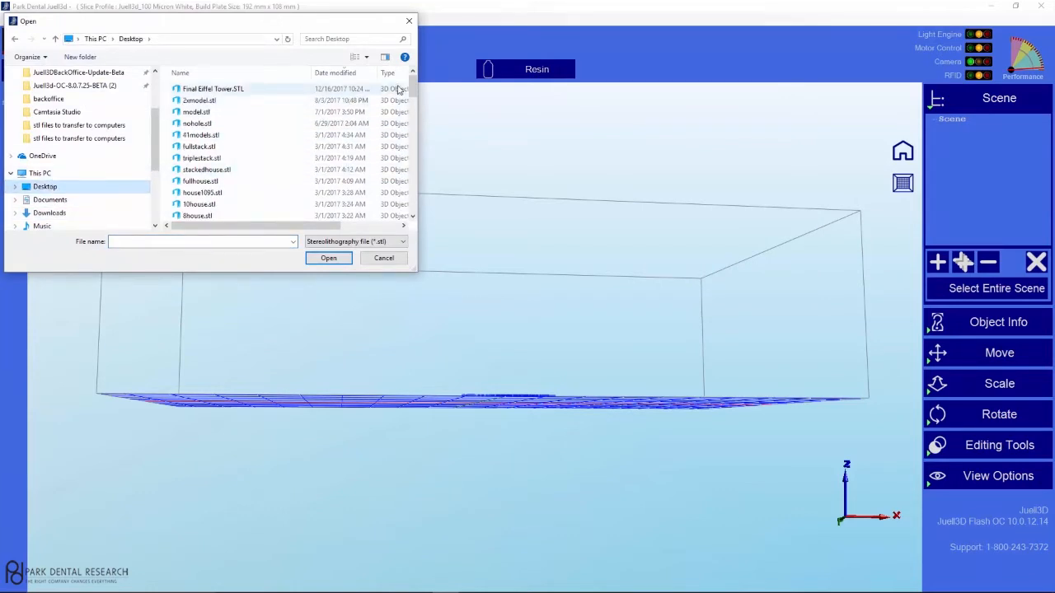
{"action": "left_click_drag", "start_coordinate": [414, 85], "coordinate": [412, 171]}
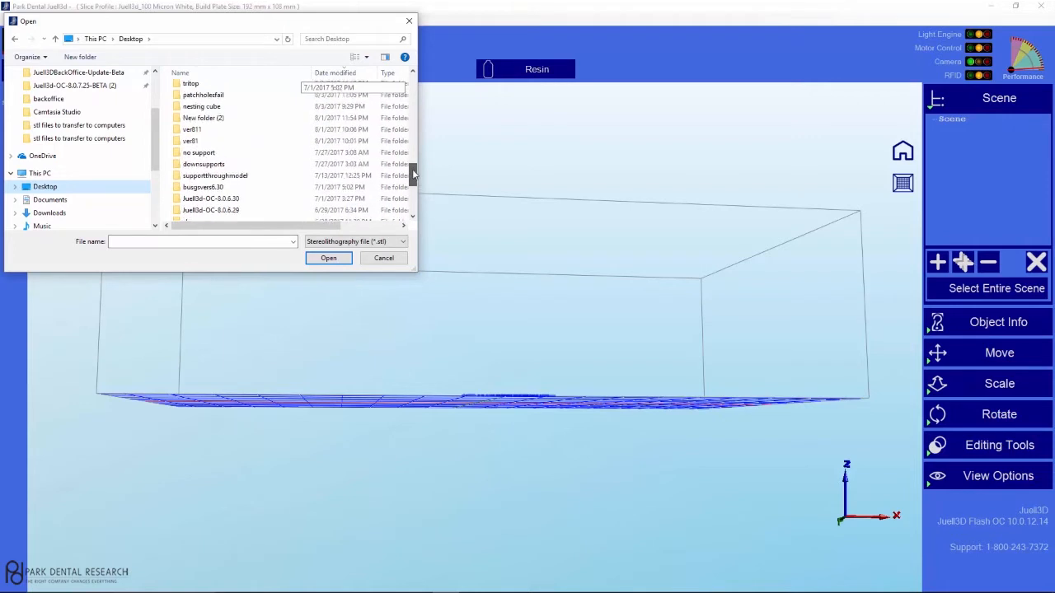
{"action": "double_click", "coordinate": [240, 211]}
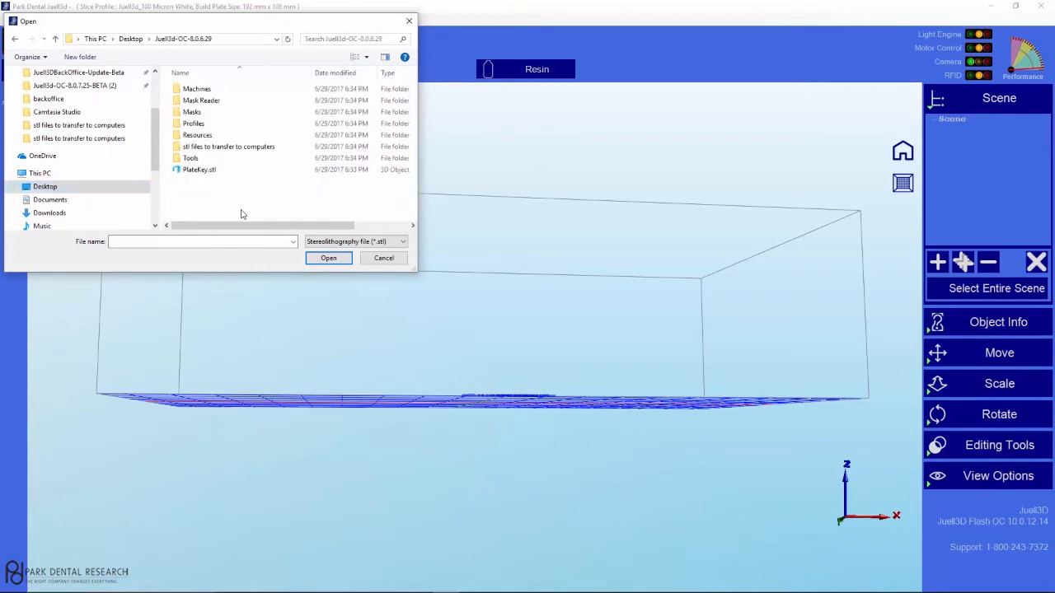
{"action": "double_click", "coordinate": [208, 148]}
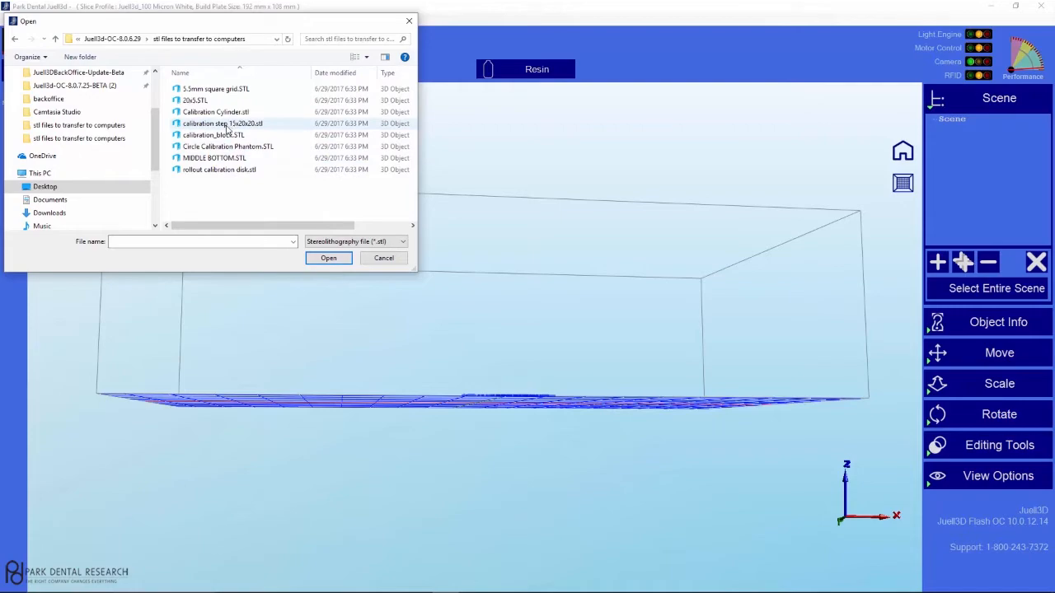
{"action": "double_click", "coordinate": [227, 128]}
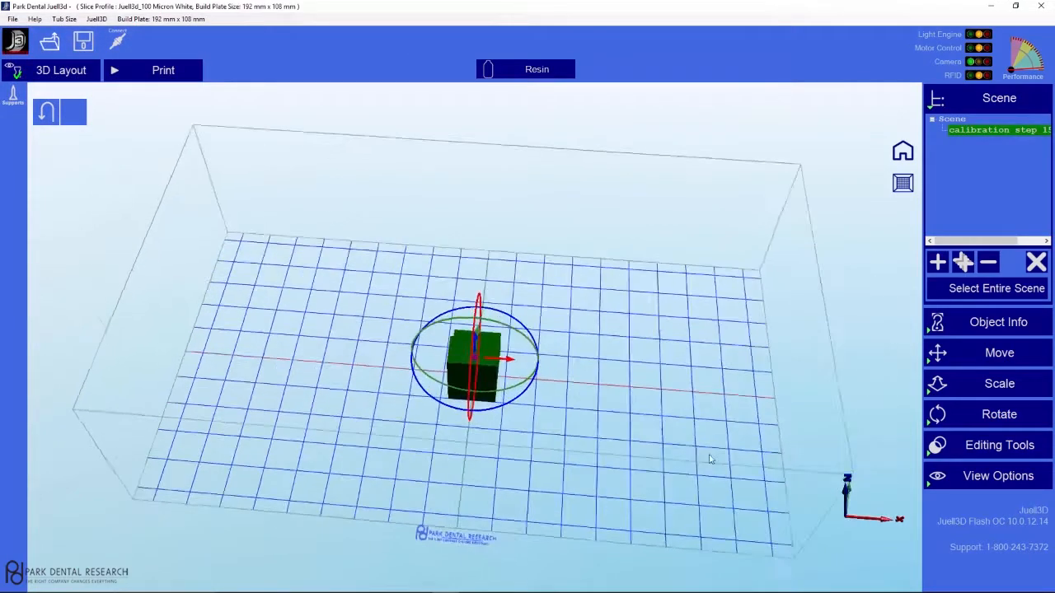
- Rotate the calibration step model about a quarter turn around its Y axis so its longer side lies along X
{"action": "left_click_drag", "start_coordinate": [678, 438], "coordinate": [718, 404]}
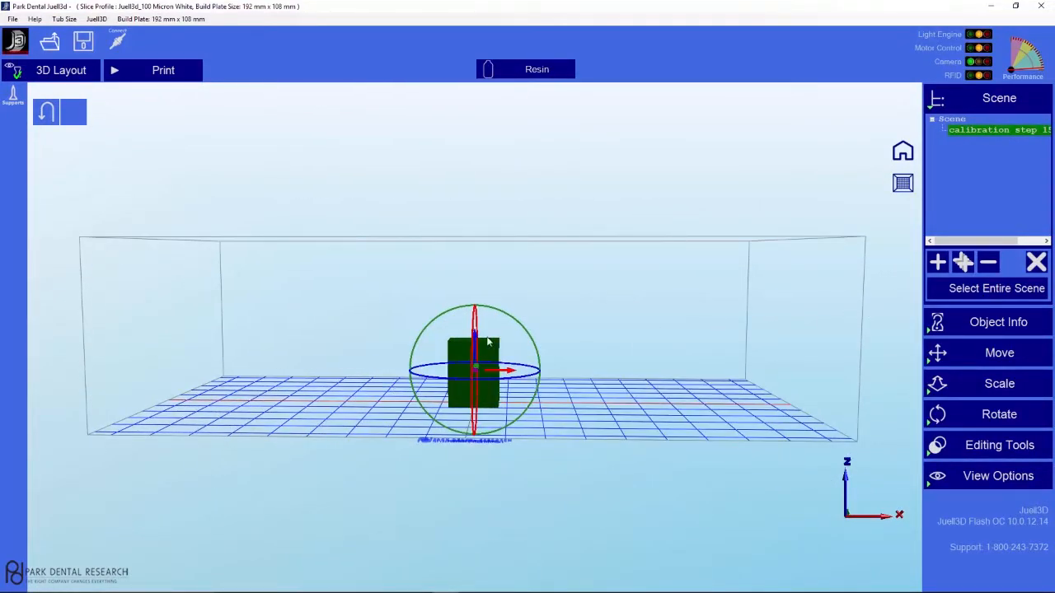
{"action": "left_click_drag", "start_coordinate": [465, 310], "coordinate": [430, 380]}
{"action": "left_click_drag", "start_coordinate": [466, 311], "coordinate": [463, 316]}
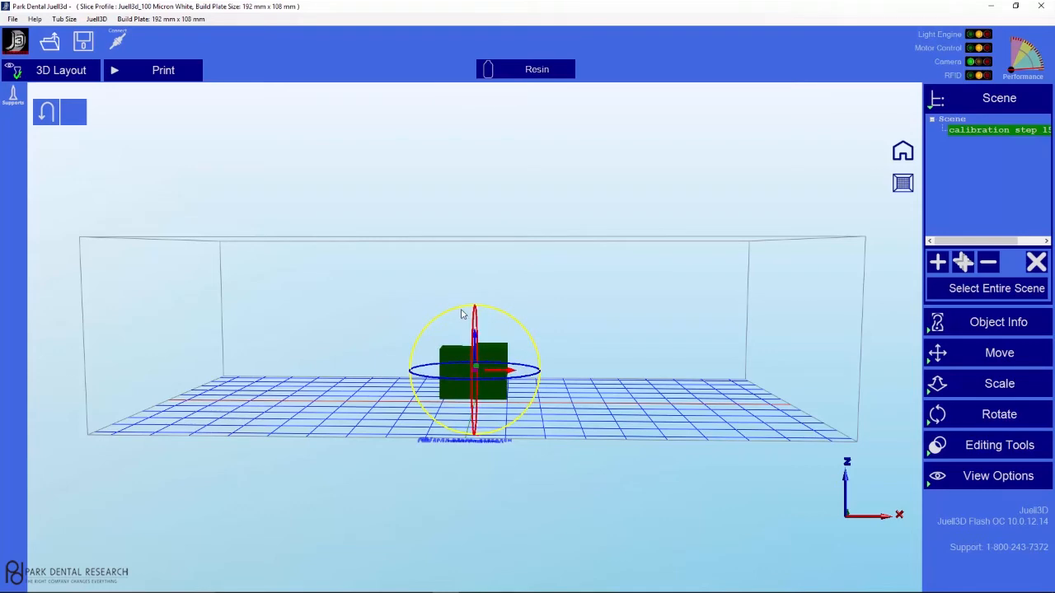
{"action": "mouse_move", "coordinate": [704, 400]}
{"action": "left_mouse_down"}
{"action": "mouse_move", "coordinate": [704, 366]}
{"action": "mouse_move", "coordinate": [705, 404]}
{"action": "left_mouse_up"}
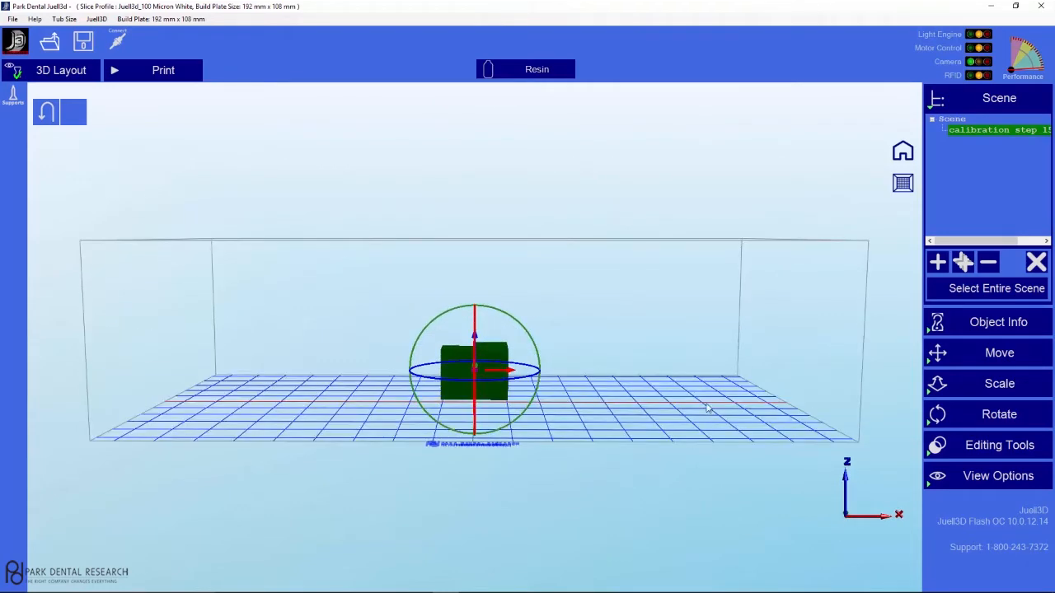
- Make 15 copies of the rotated calibration step model
{"action": "left_click", "coordinate": [963, 262]}
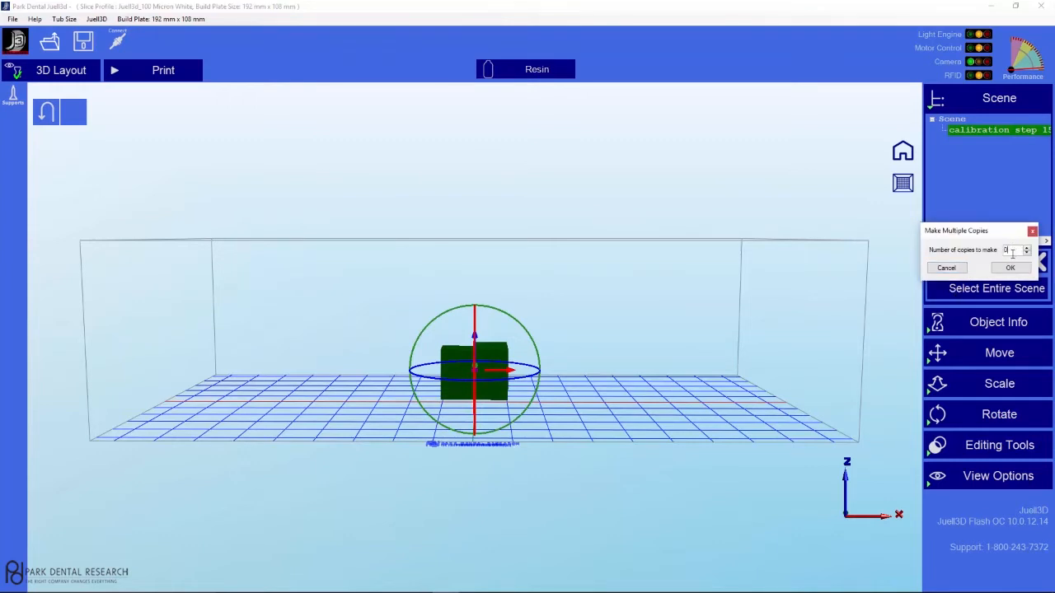
{"action": "type", "text": "4"}
{"action": "left_click", "coordinate": [999, 269]}
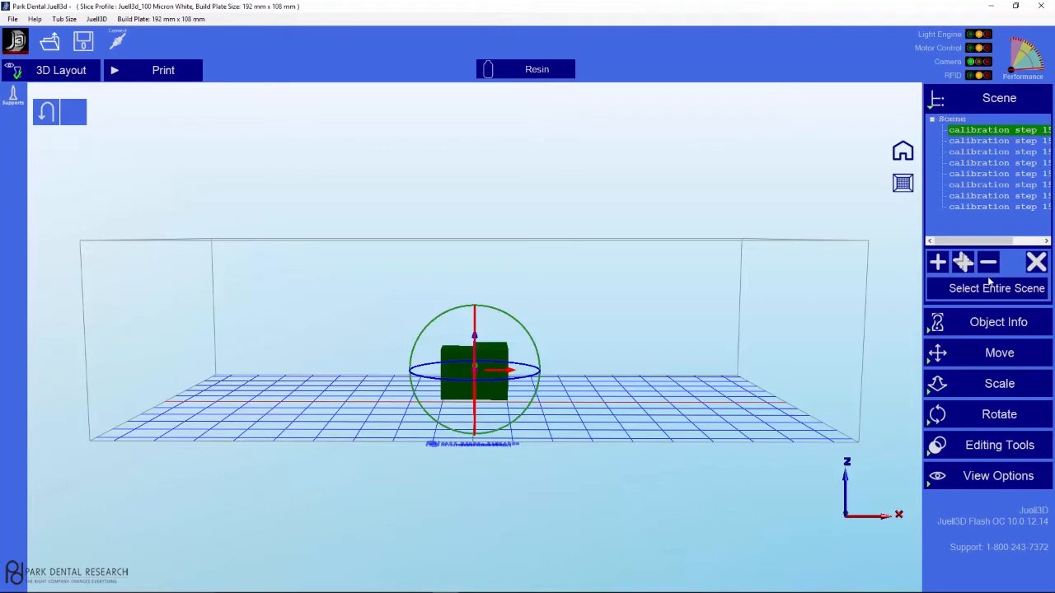
- Move the original calibration step model along X to the right of the stack and the front copy to its left
{"action": "left_click_drag", "start_coordinate": [634, 382], "coordinate": [623, 419]}
{"action": "left_click_drag", "start_coordinate": [451, 395], "coordinate": [639, 400]}
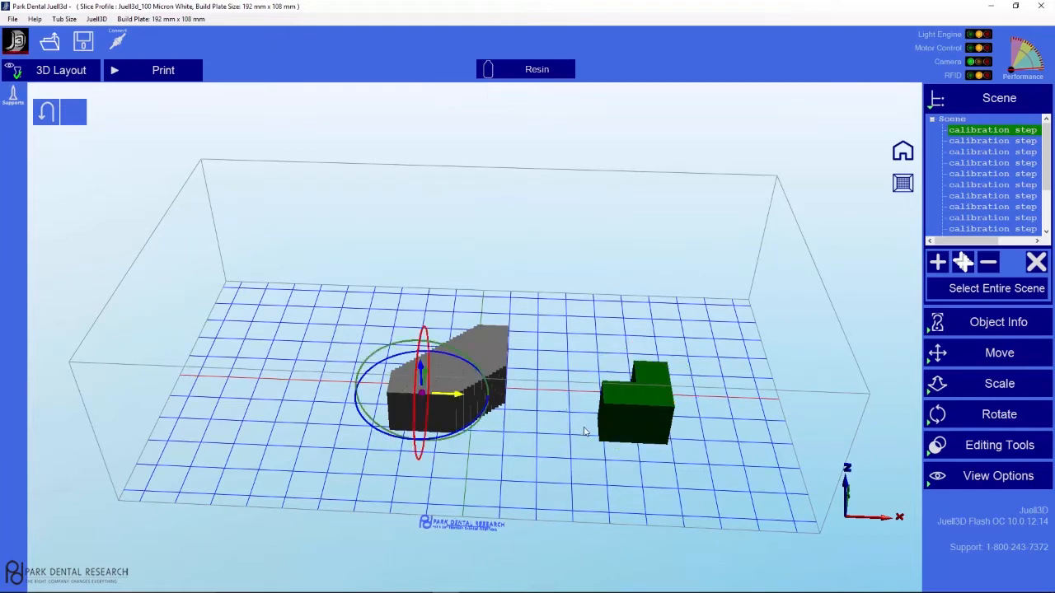
{"action": "left_click", "coordinate": [415, 401]}
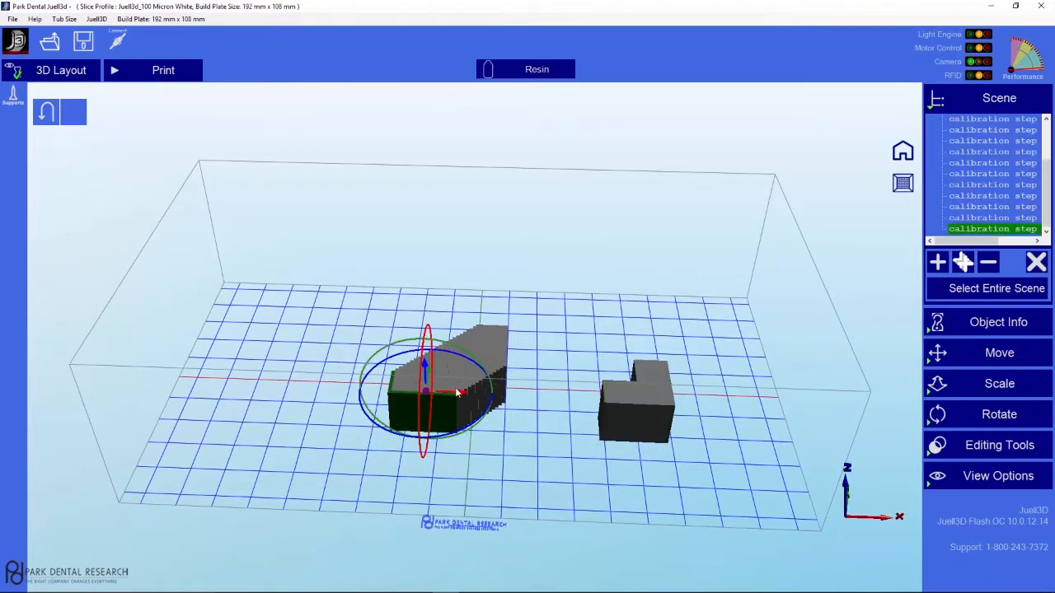
{"action": "mouse_move", "coordinate": [454, 394]}
{"action": "middle_mouse_down"}
{"action": "mouse_move", "coordinate": [410, 390]}
{"action": "mouse_move", "coordinate": [437, 385]}
{"action": "middle_mouse_up"}
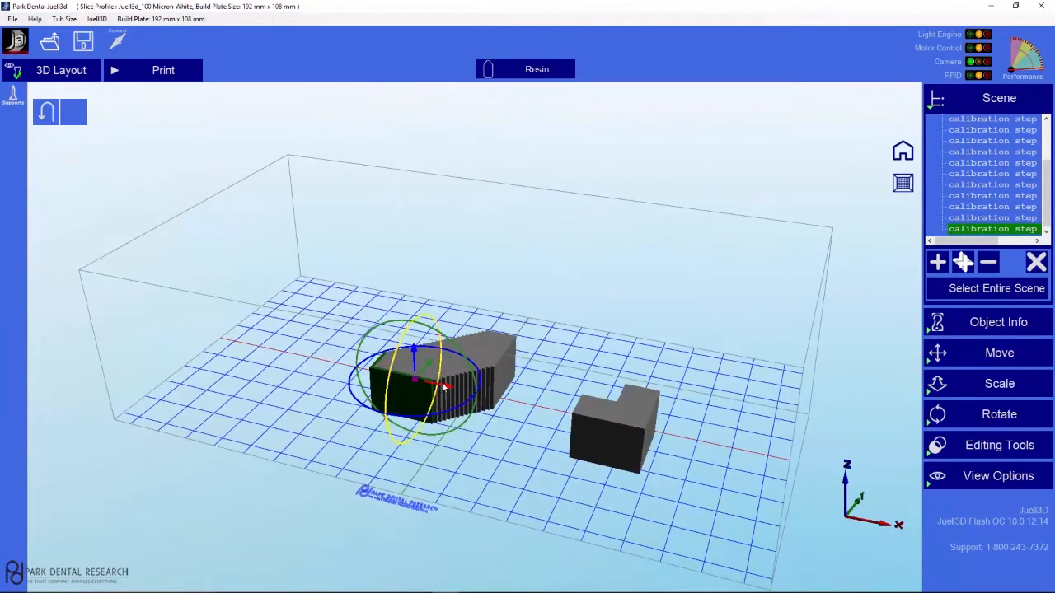
{"action": "left_click_drag", "start_coordinate": [445, 386], "coordinate": [371, 371]}
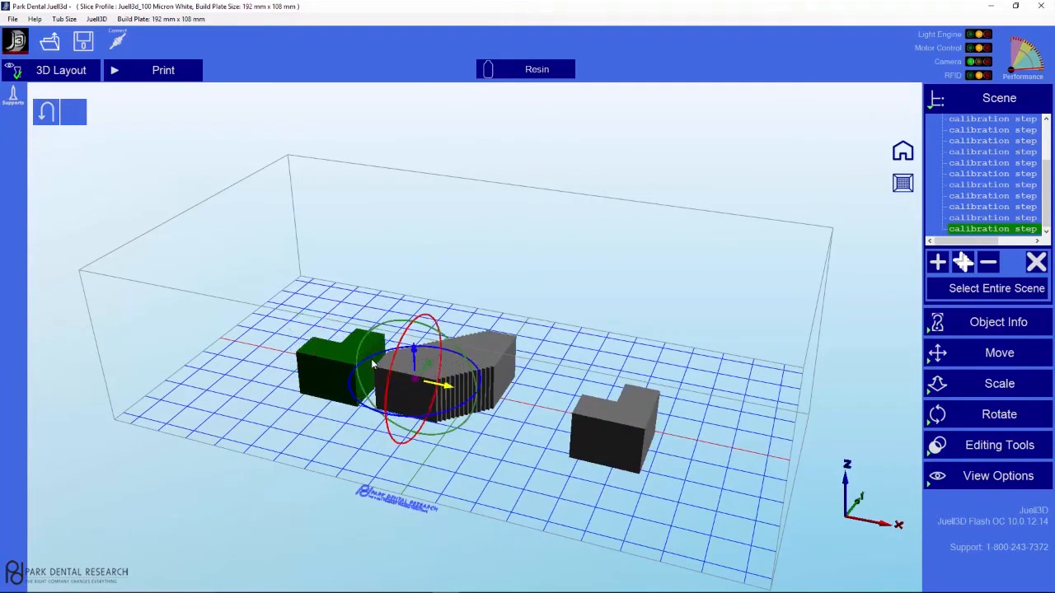
- Arrange all calibration step models automatically in rows on the build plate and view the layout from the front
{"action": "left_click", "coordinate": [935, 356]}
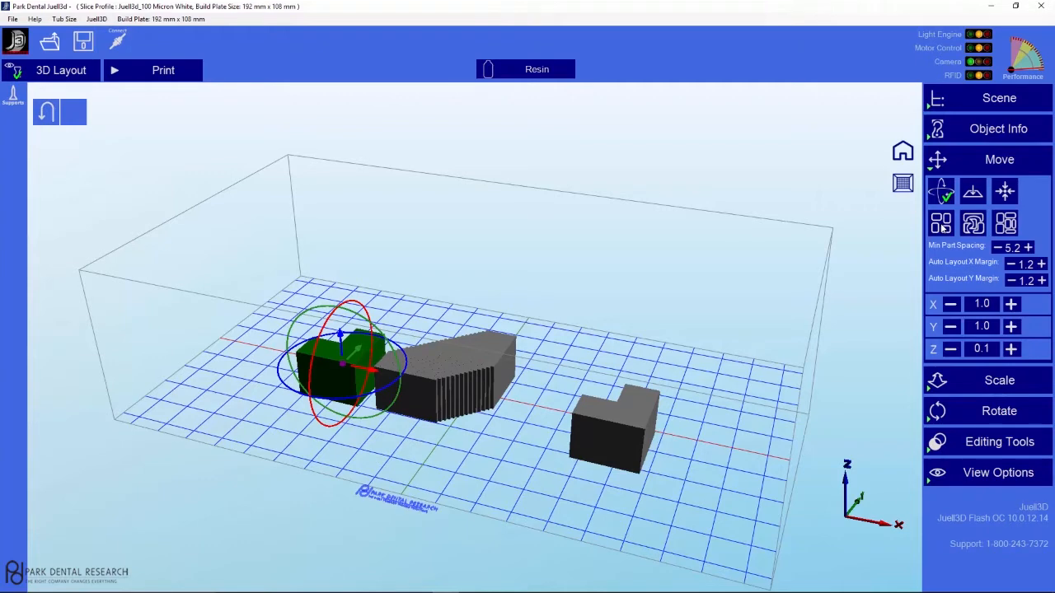
{"action": "left_click", "coordinate": [942, 227]}
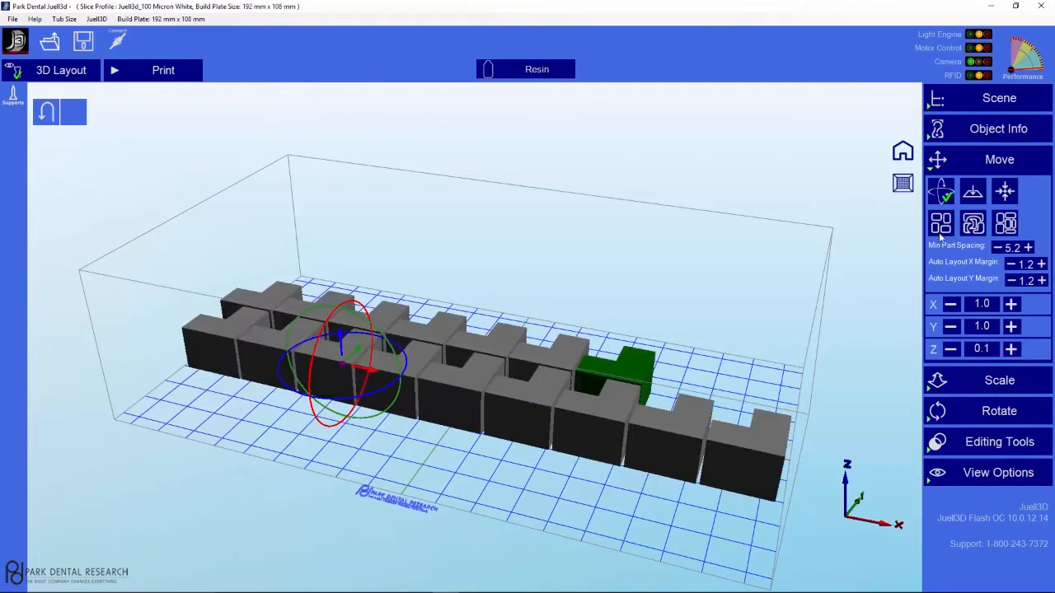
{"action": "middle_click_drag", "start_coordinate": [534, 515], "coordinate": [557, 543]}
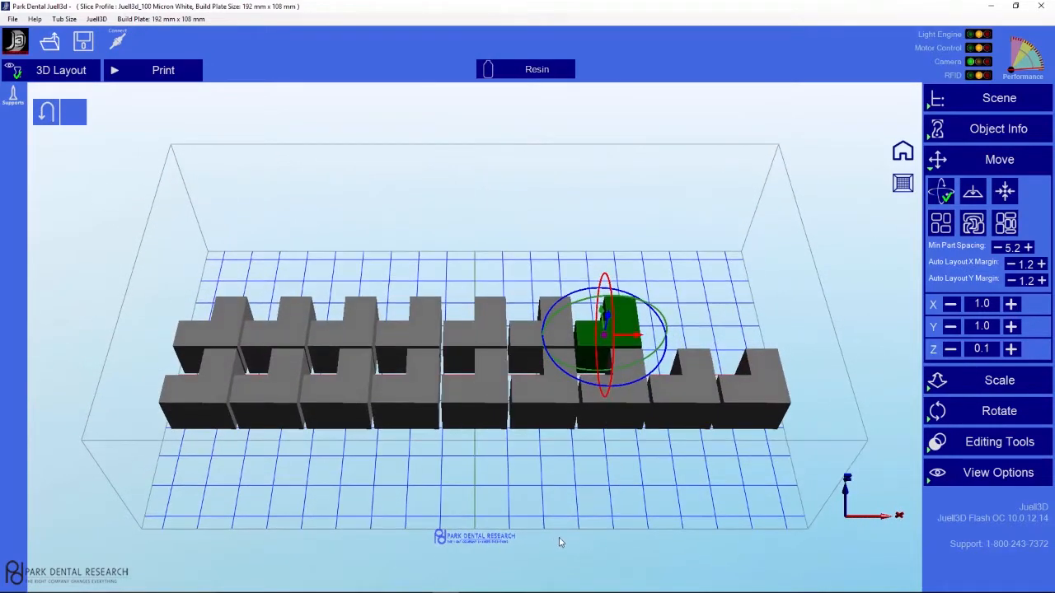
{"action": "middle_click_drag", "start_coordinate": [616, 541], "coordinate": [627, 517]}
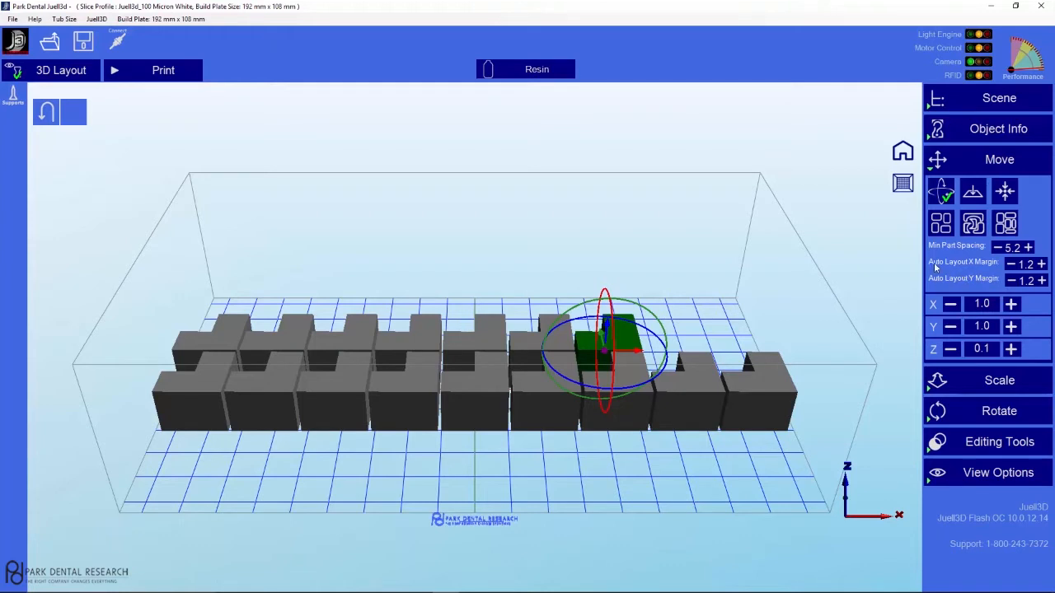
- Rotate the selected model at the end of the back row about its Y and X axes, and make 20 copies of it
{"action": "left_click", "coordinate": [947, 104]}
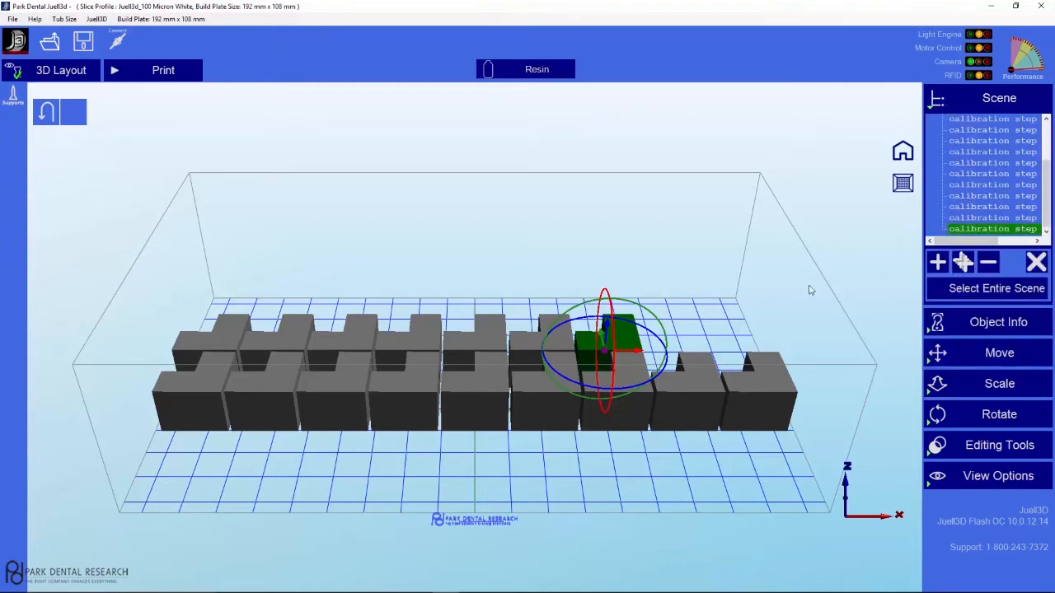
{"action": "left_click_drag", "start_coordinate": [653, 320], "coordinate": [697, 425]}
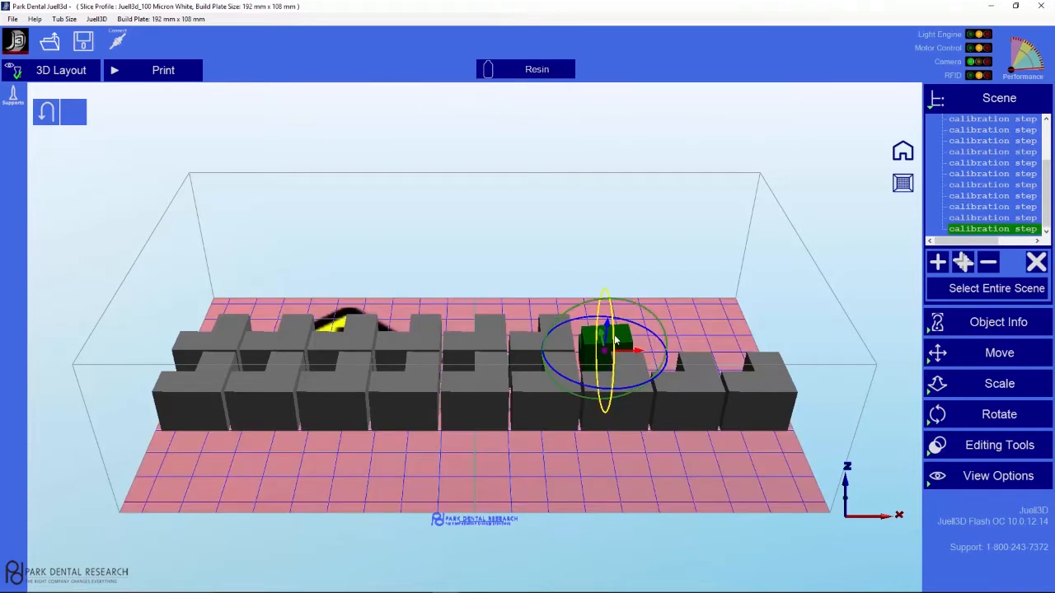
{"action": "left_click_drag", "start_coordinate": [614, 337], "coordinate": [614, 262]}
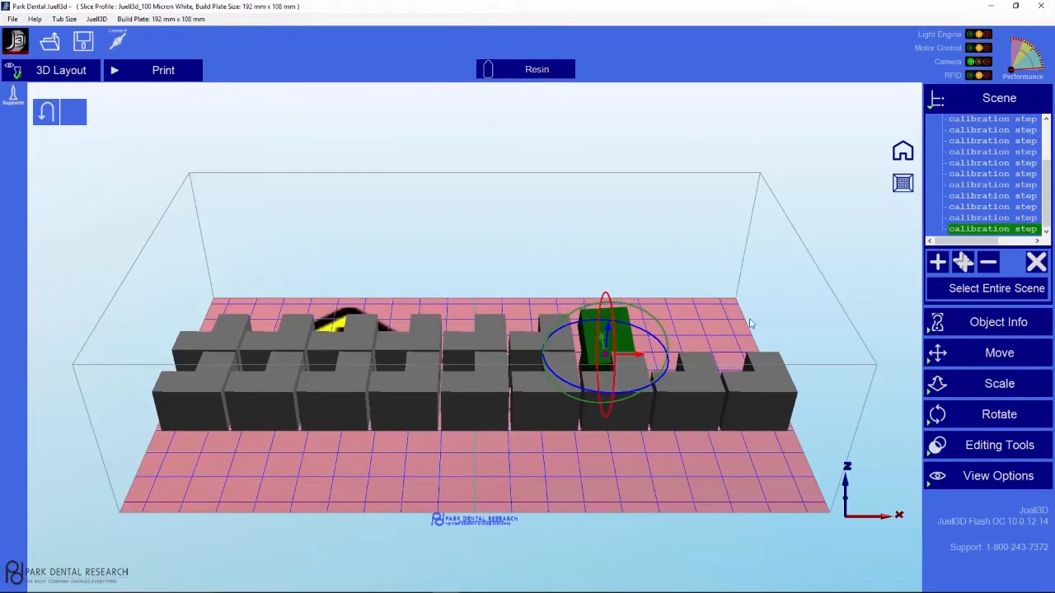
{"action": "left_click", "coordinate": [964, 262]}
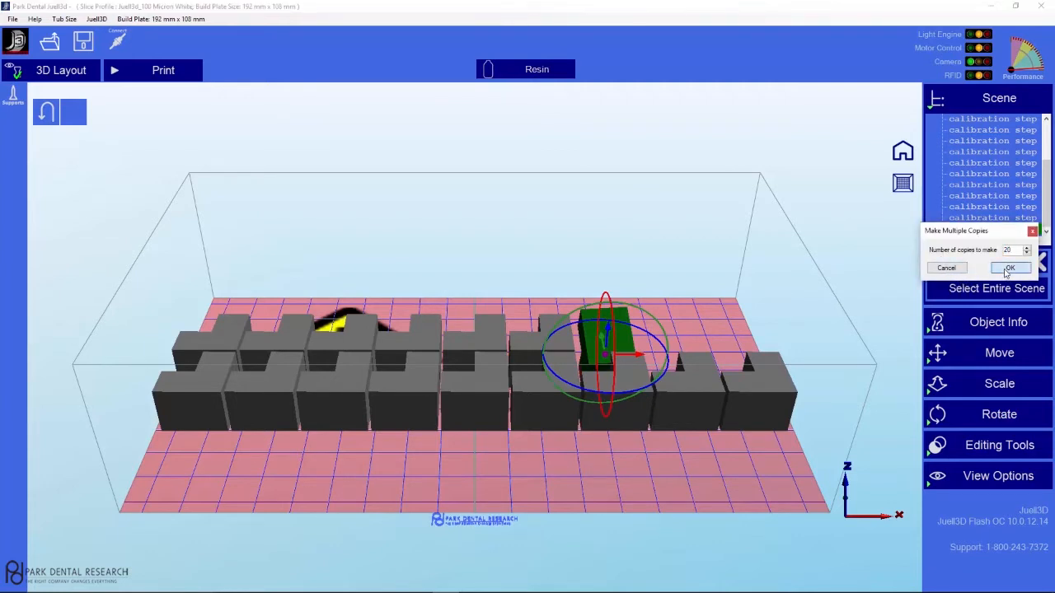
{"action": "left_click", "coordinate": [1007, 276]}
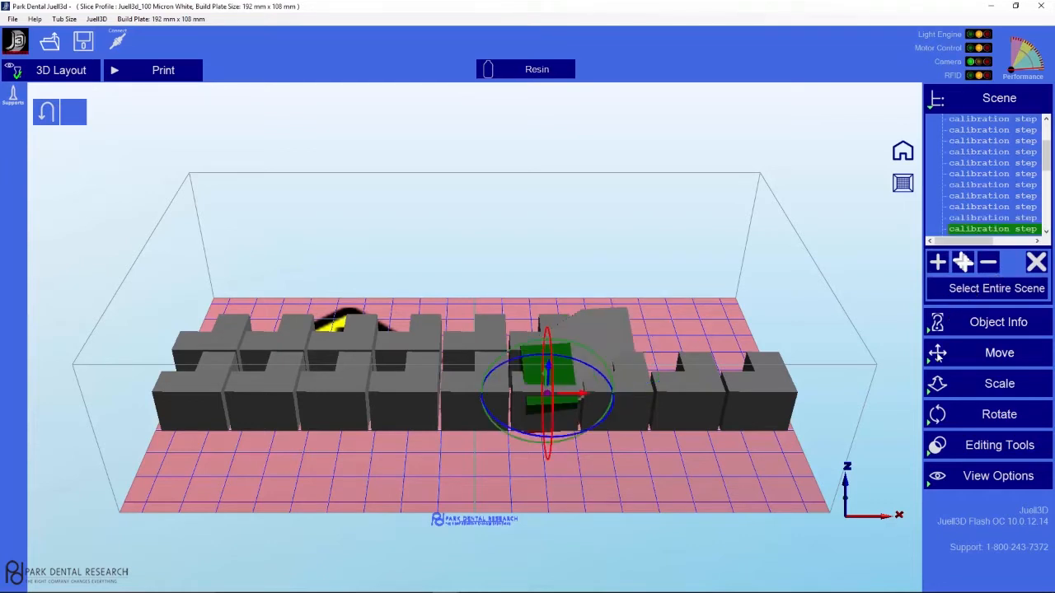
- Arrange all calibration step models, including the 20 new copies, automatically in rows on the build plate
{"action": "left_click", "coordinate": [934, 361]}
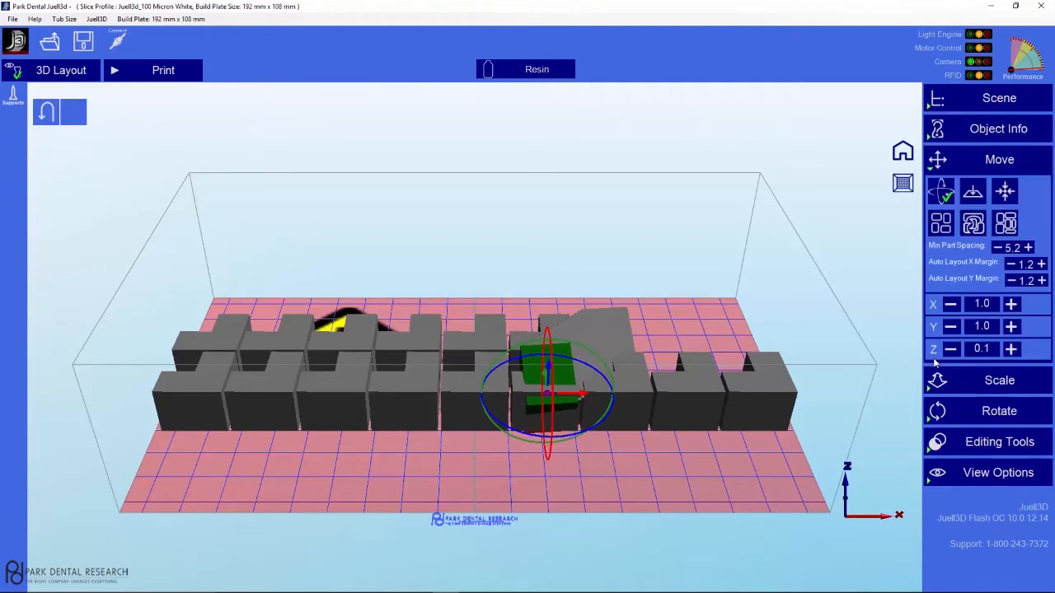
{"action": "left_click", "coordinate": [945, 229]}
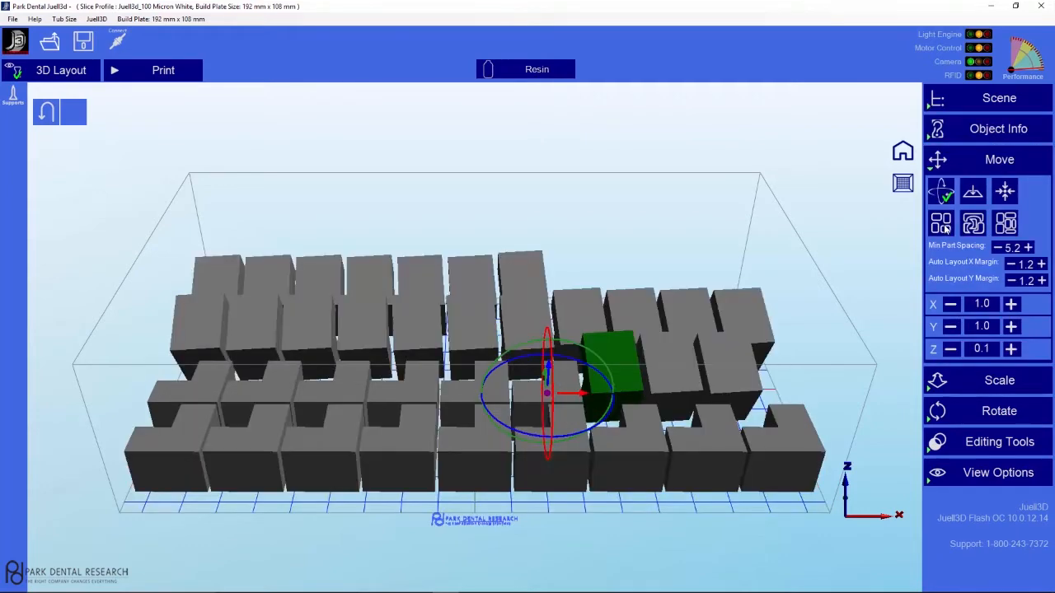
{"action": "mouse_move", "coordinate": [731, 495]}
{"action": "left_mouse_down"}
{"action": "mouse_move", "coordinate": [659, 501]}
{"action": "mouse_move", "coordinate": [593, 469]}
{"action": "mouse_move", "coordinate": [723, 510]}
{"action": "left_mouse_up"}
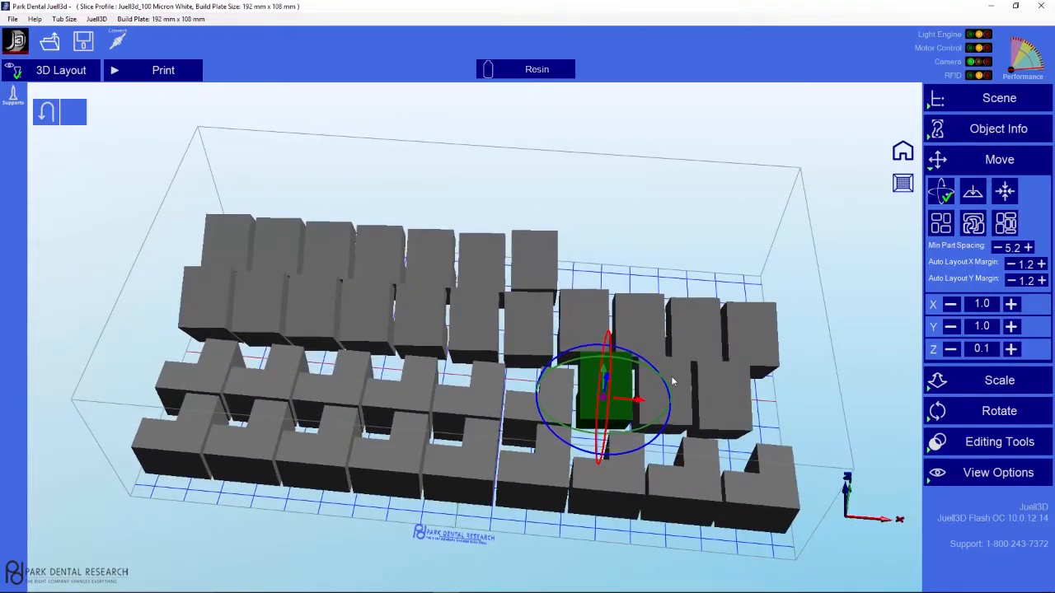
- Rotate the selected calibration step model to a tilted orientation and make 20 copies of it
{"action": "left_click_drag", "start_coordinate": [652, 368], "coordinate": [702, 531]}
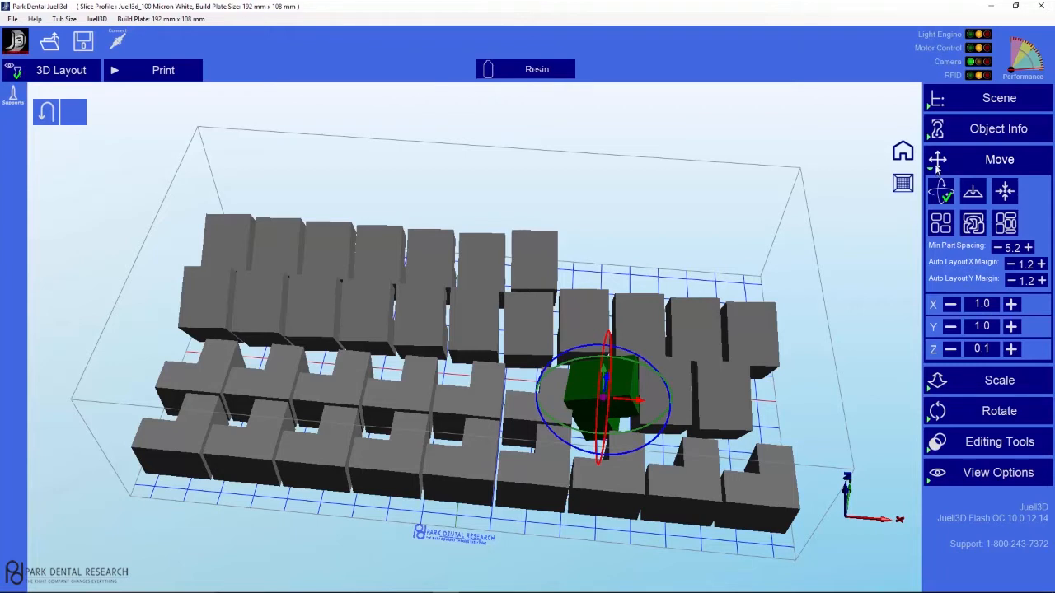
{"action": "left_click", "coordinate": [937, 100]}
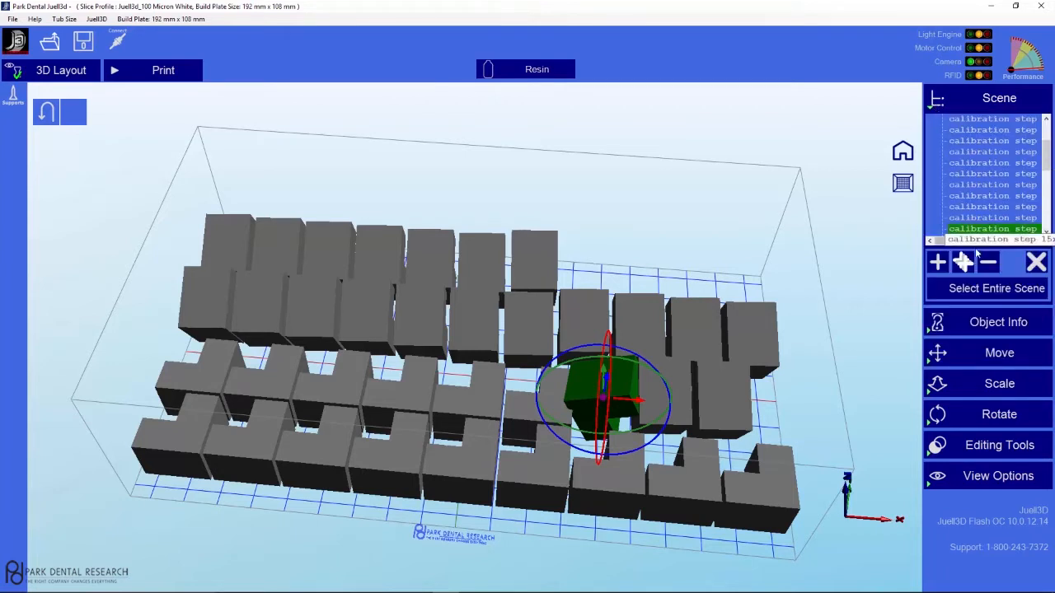
{"action": "left_click", "coordinate": [969, 264]}
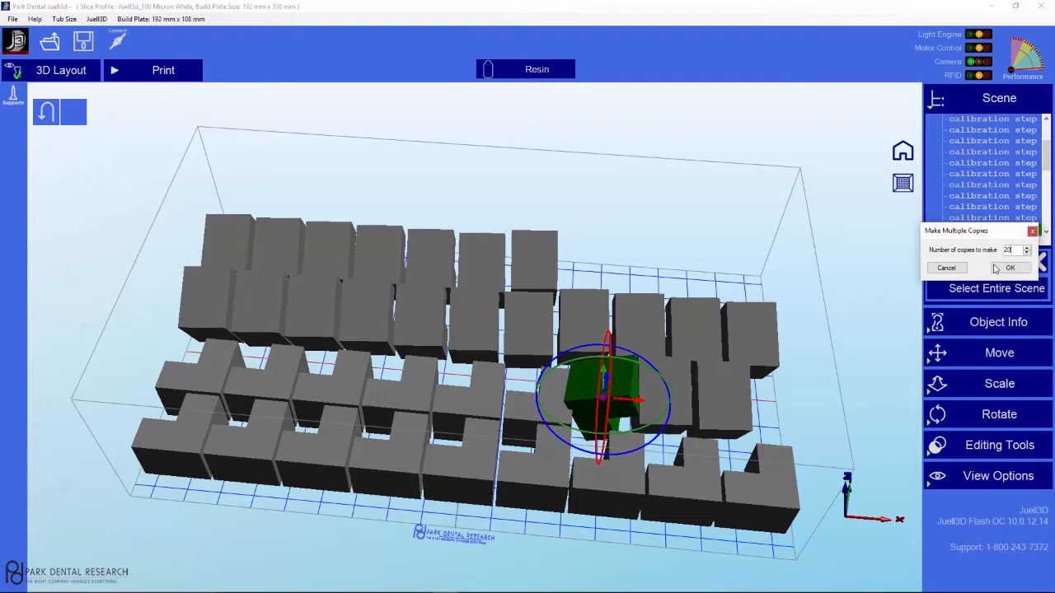
{"action": "left_click", "coordinate": [1008, 270]}
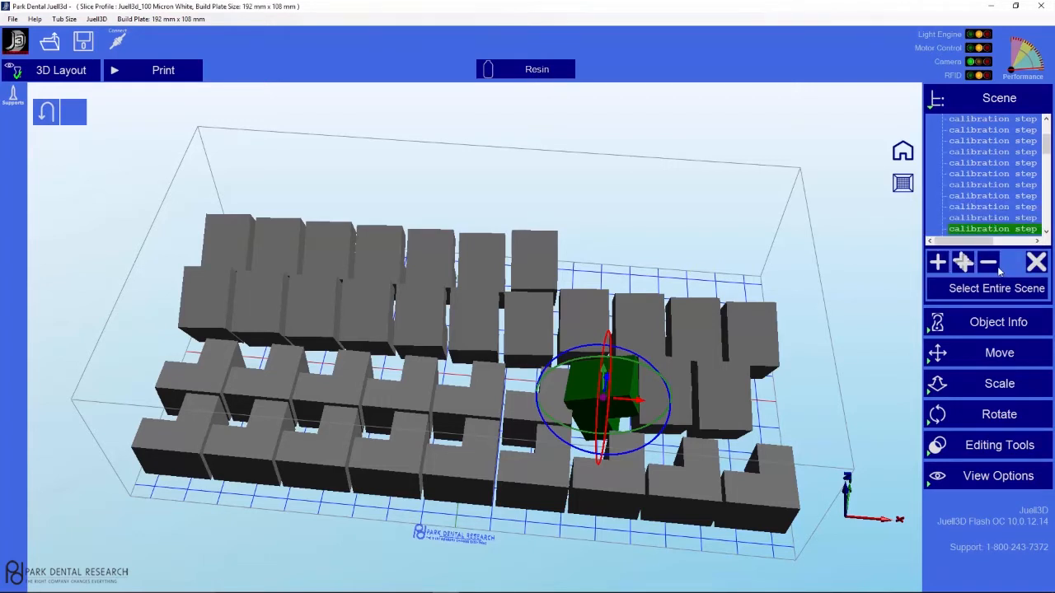
- Run the automatic row layout again on all models, including the newly tilted copies
{"action": "left_click", "coordinate": [940, 356]}
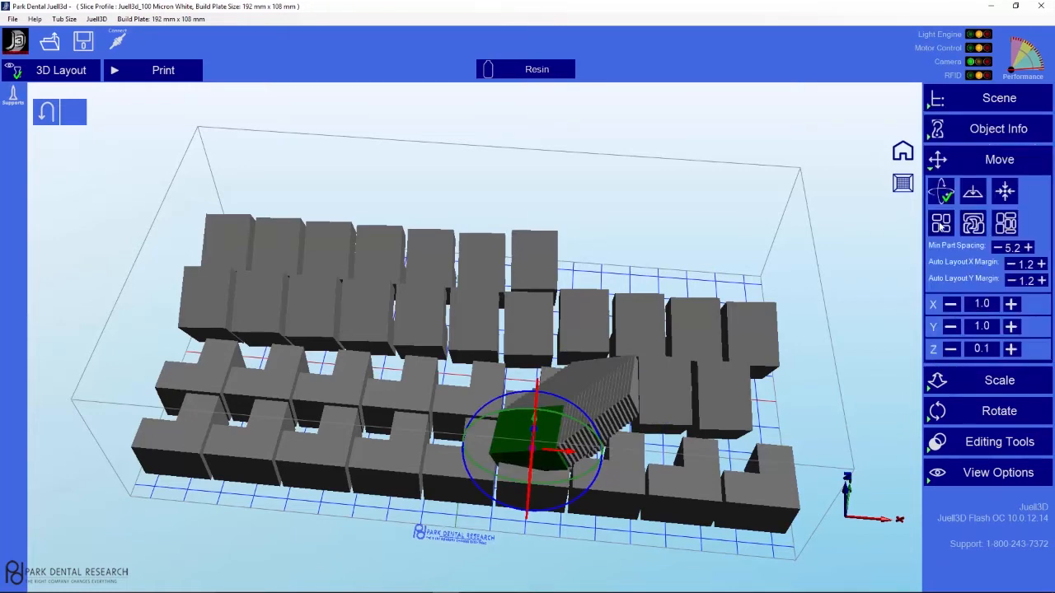
{"action": "left_click", "coordinate": [941, 224]}
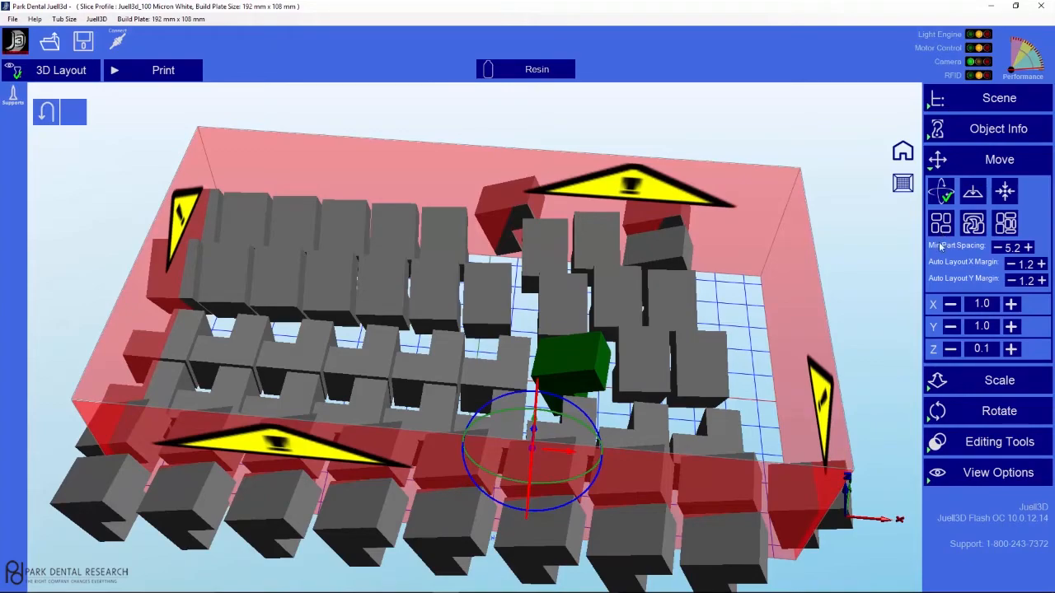
{"action": "mouse_move", "coordinate": [795, 411]}
{"action": "left_mouse_down"}
{"action": "mouse_move", "coordinate": [698, 374]}
{"action": "mouse_move", "coordinate": [831, 397]}
{"action": "mouse_move", "coordinate": [831, 454]}
{"action": "mouse_move", "coordinate": [798, 382]}
{"action": "mouse_move", "coordinate": [806, 399]}
{"action": "left_mouse_up"}
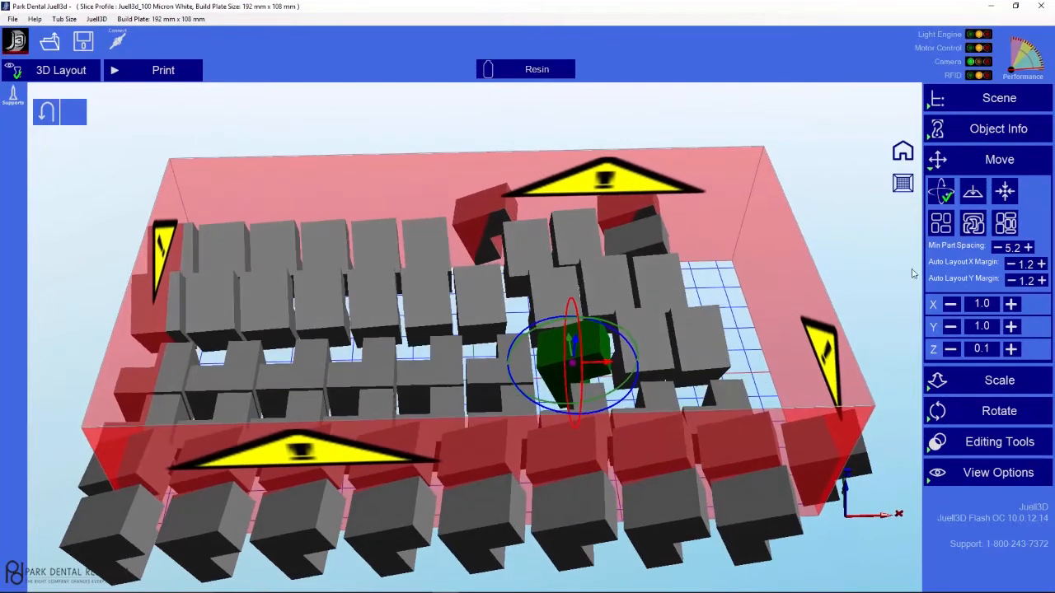
- Nest all models with the Standard nesting method and a minimum distance of 5.2 between parts
{"action": "left_click", "coordinate": [974, 234]}
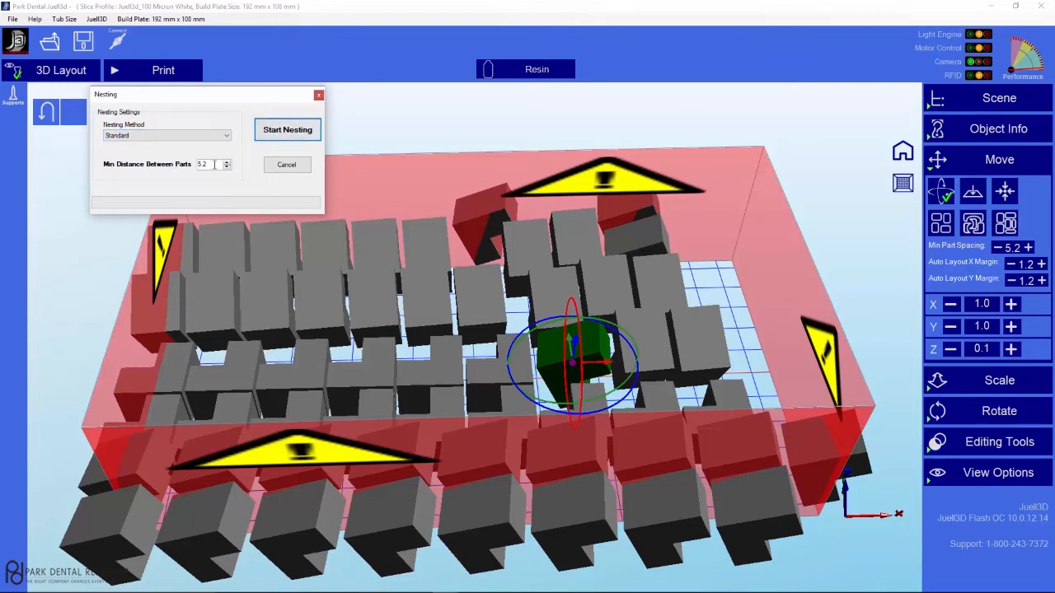
{"action": "left_click", "coordinate": [303, 137]}
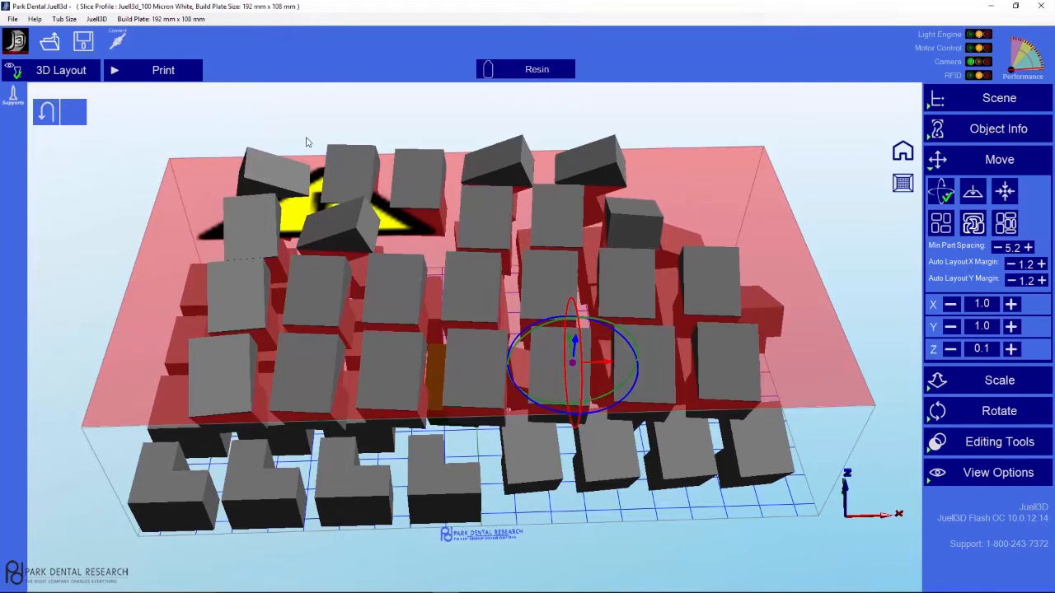
{"action": "left_click_drag", "start_coordinate": [617, 494], "coordinate": [597, 441]}
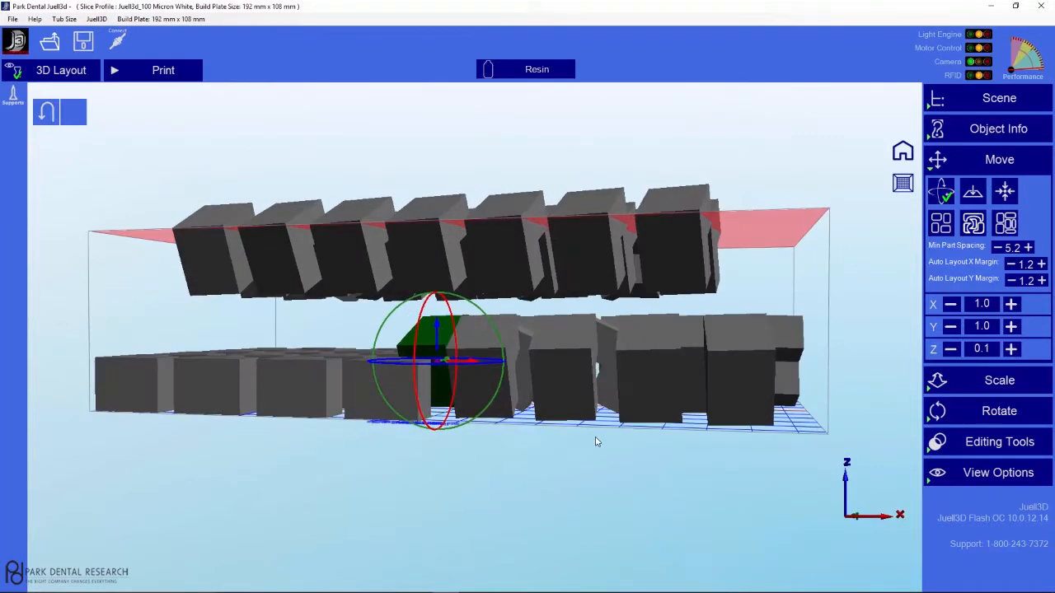
- Nest the models again with a different nesting method, keeping the minimum distance between parts at 5.2
{"action": "left_click", "coordinate": [983, 228]}
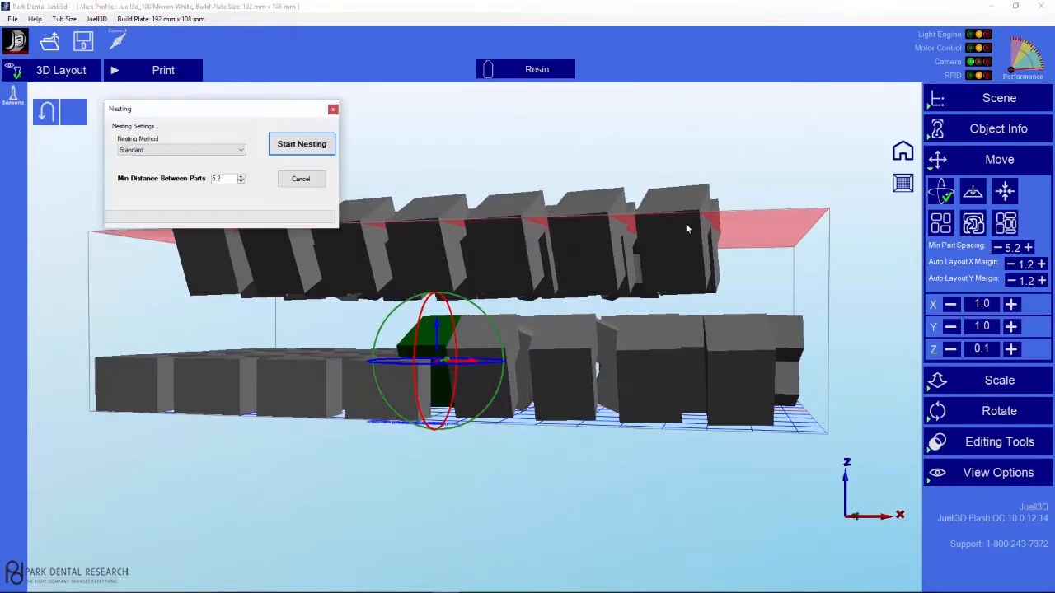
{"action": "left_click", "coordinate": [216, 153]}
{"action": "left_click", "coordinate": [215, 165]}
{"action": "left_click", "coordinate": [319, 149]}
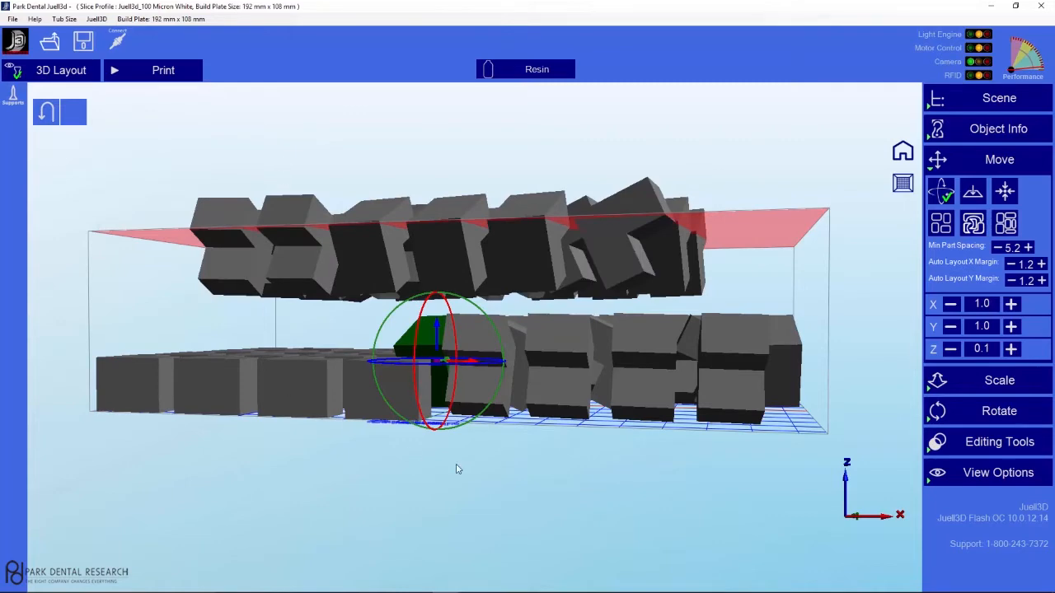
{"action": "middle_click_drag", "start_coordinate": [811, 421], "coordinate": [540, 289]}
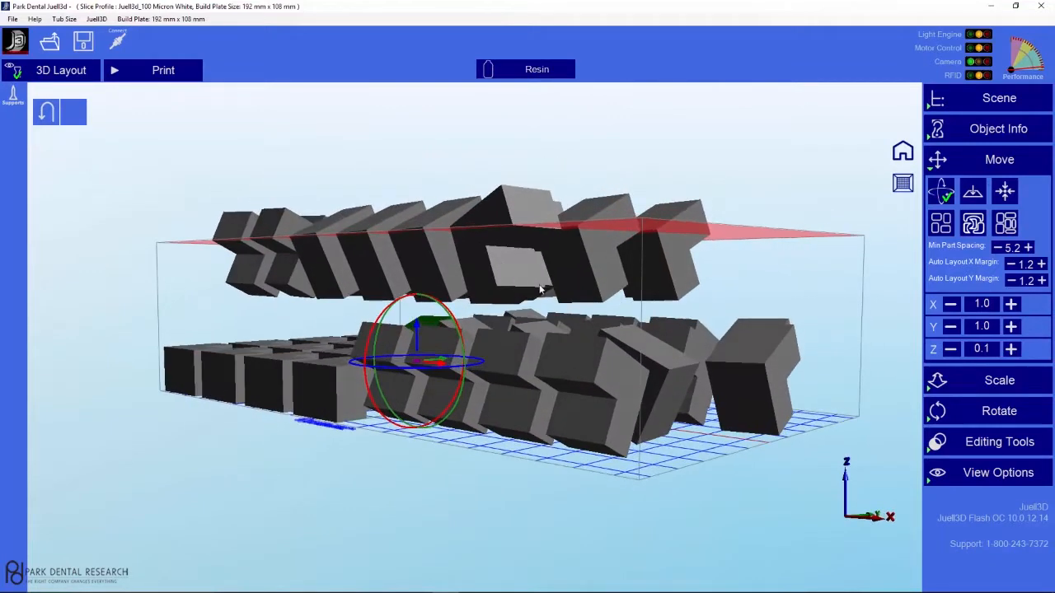
- Switch to a tub size with a taller build volume and check the nested models from behind
{"action": "left_click", "coordinate": [65, 18]}
{"action": "left_click", "coordinate": [72, 44]}
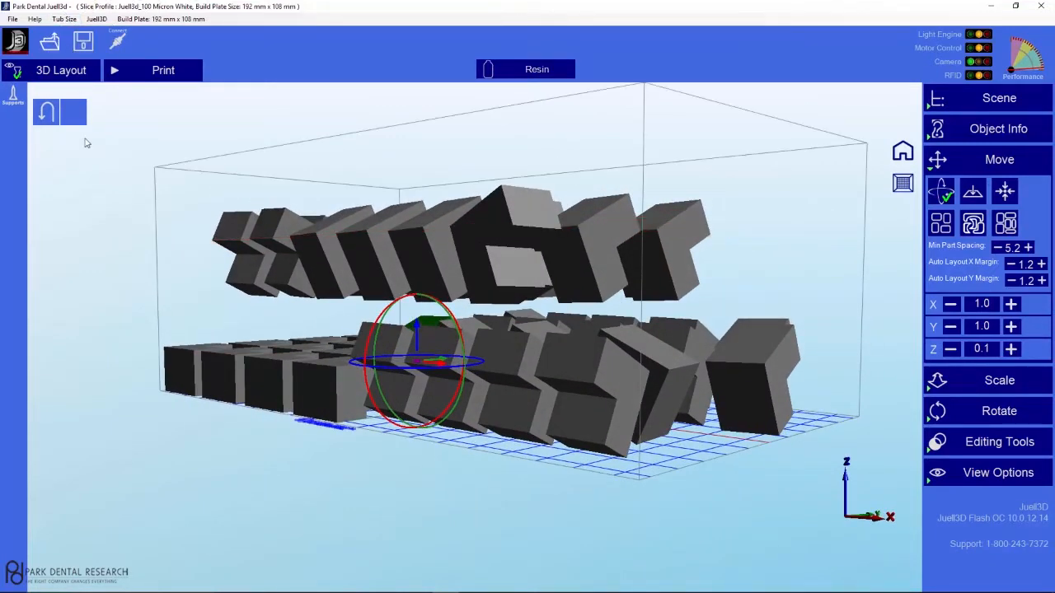
{"action": "middle_click_drag", "start_coordinate": [684, 487], "coordinate": [534, 503]}
{"action": "middle_click_drag", "start_coordinate": [723, 434], "coordinate": [722, 426]}
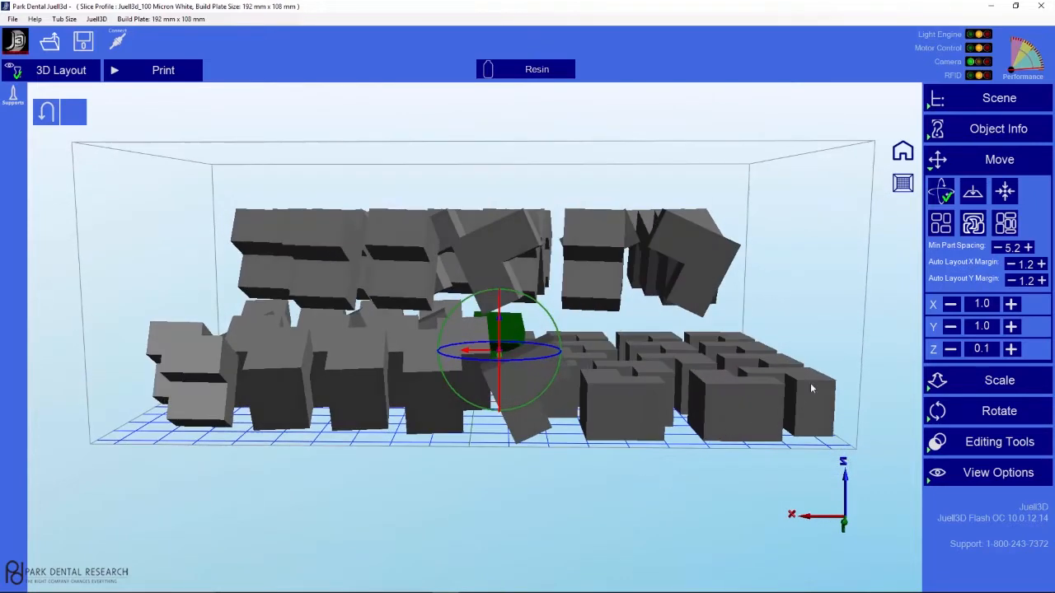
- Pack all models in 3D within the build volume and inspect the packed arrangement
{"action": "left_click", "coordinate": [1007, 226]}
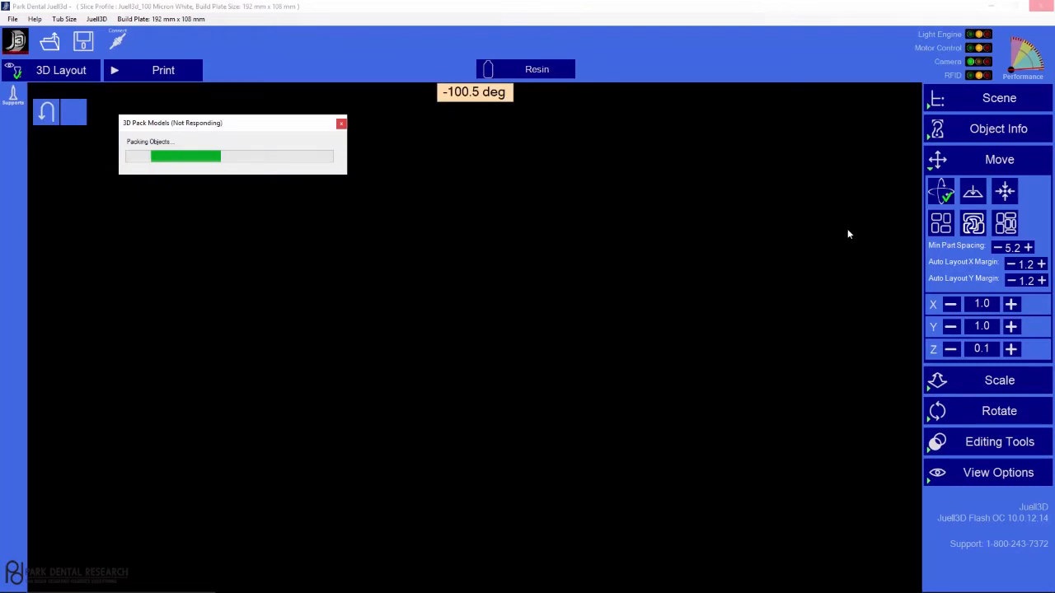
{"action": "left_click", "coordinate": [418, 562]}
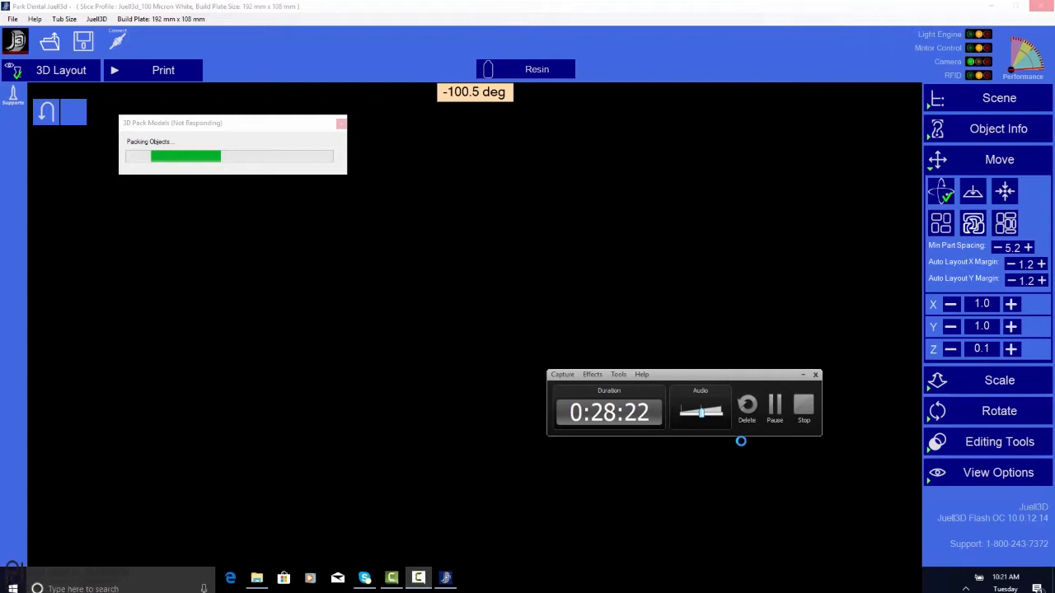
{"action": "left_click", "coordinate": [774, 405]}
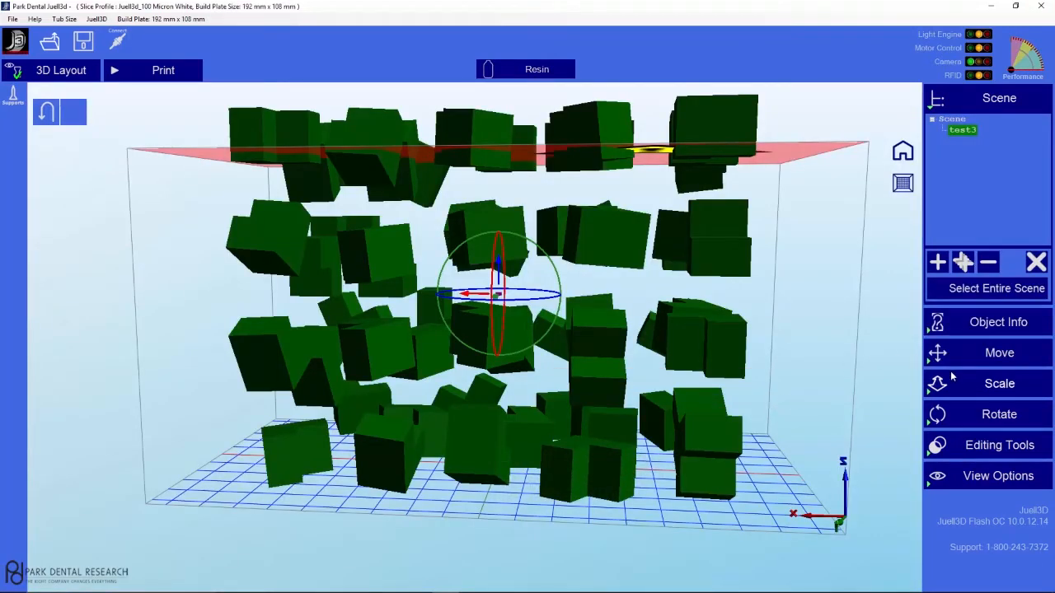
{"action": "left_click", "coordinate": [932, 353]}
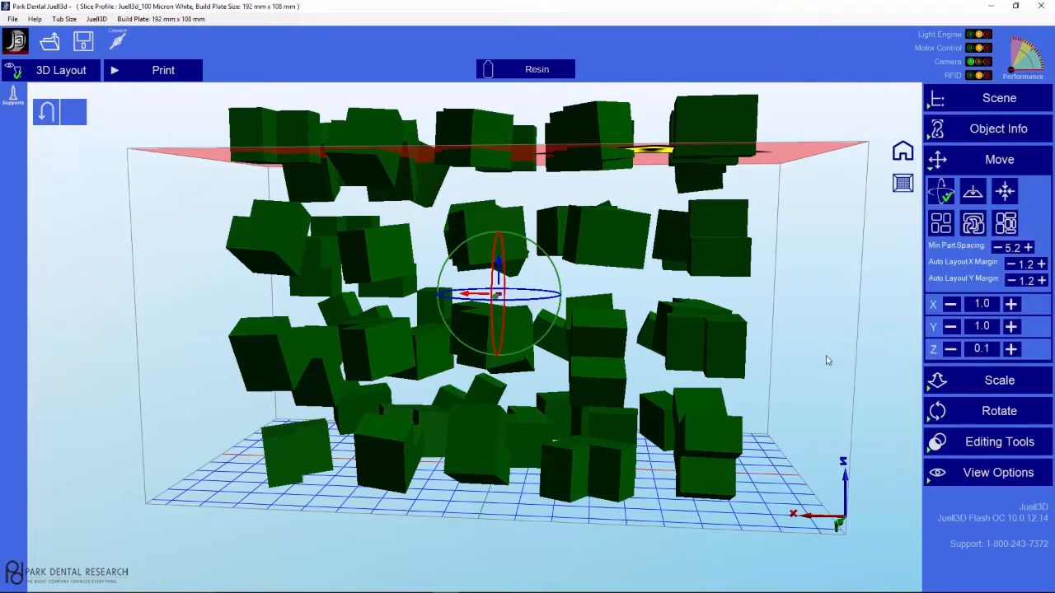
{"action": "mouse_move", "coordinate": [827, 360]}
{"action": "left_mouse_down"}
{"action": "mouse_move", "coordinate": [733, 356]}
{"action": "mouse_move", "coordinate": [823, 365]}
{"action": "left_mouse_up"}
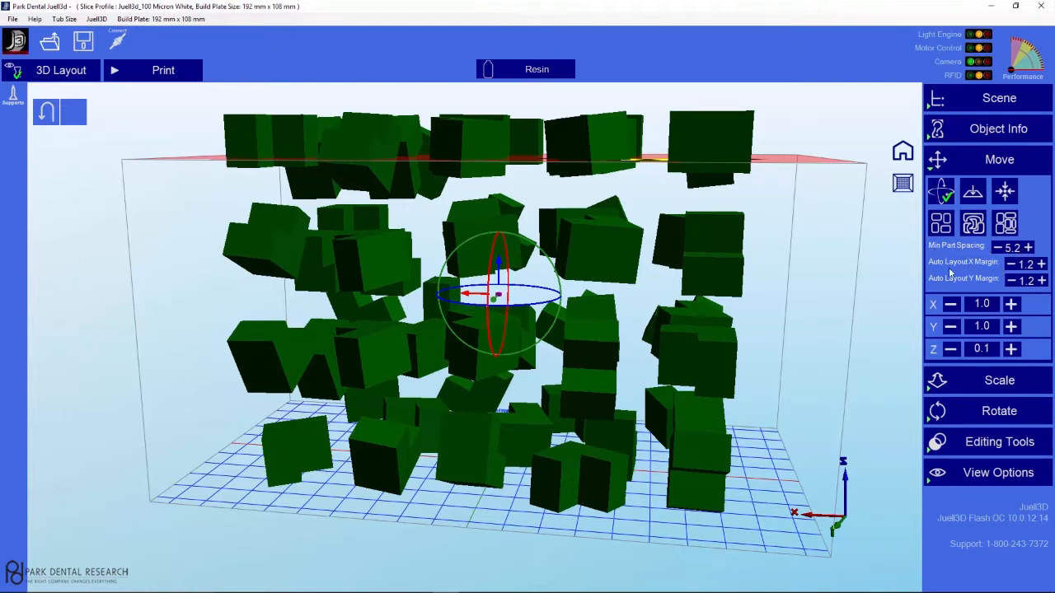
- Clear the packed test3 model from the scene, leaving the build plate empty
{"action": "left_click", "coordinate": [935, 100]}
{"action": "left_click", "coordinate": [1036, 262]}
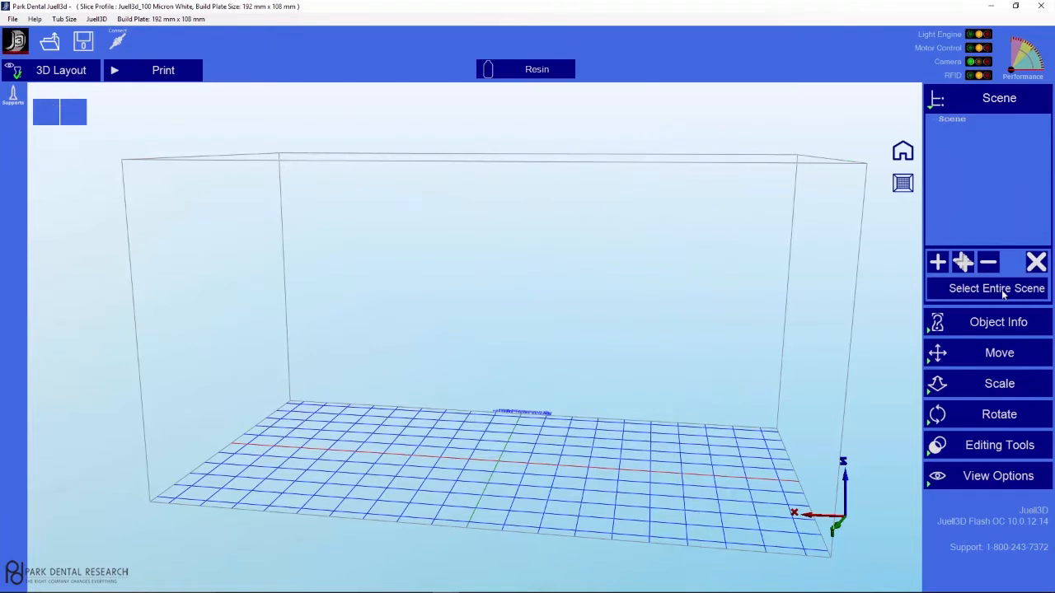
{"action": "left_click_drag", "start_coordinate": [687, 512], "coordinate": [699, 503]}
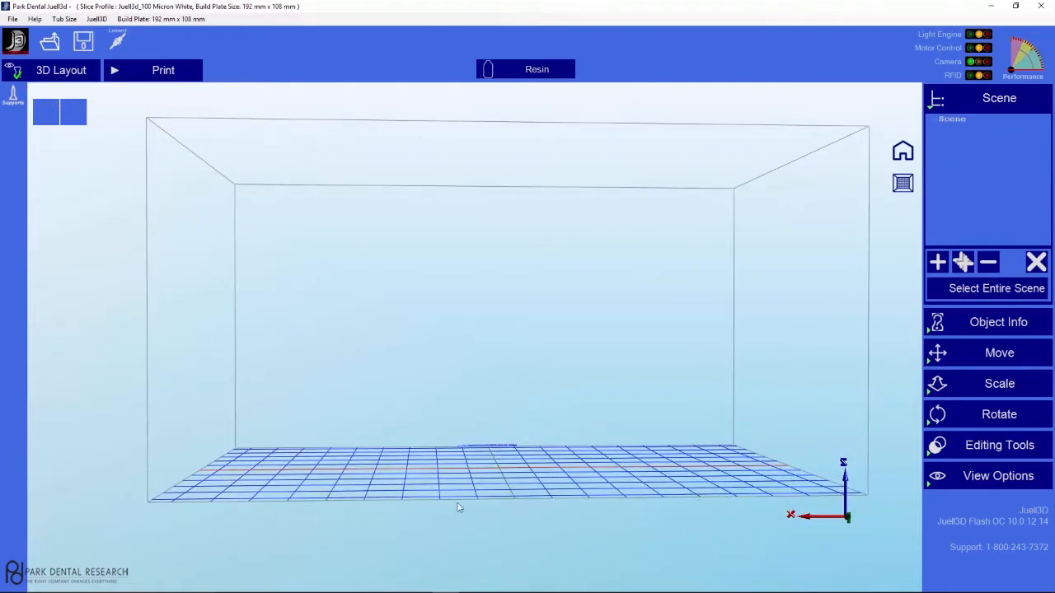
- Load calibration step 15x20x20.stl from the "stl files to transfer to computers" folder and shift it toward the plate's logo edge
{"action": "left_click", "coordinate": [51, 46]}
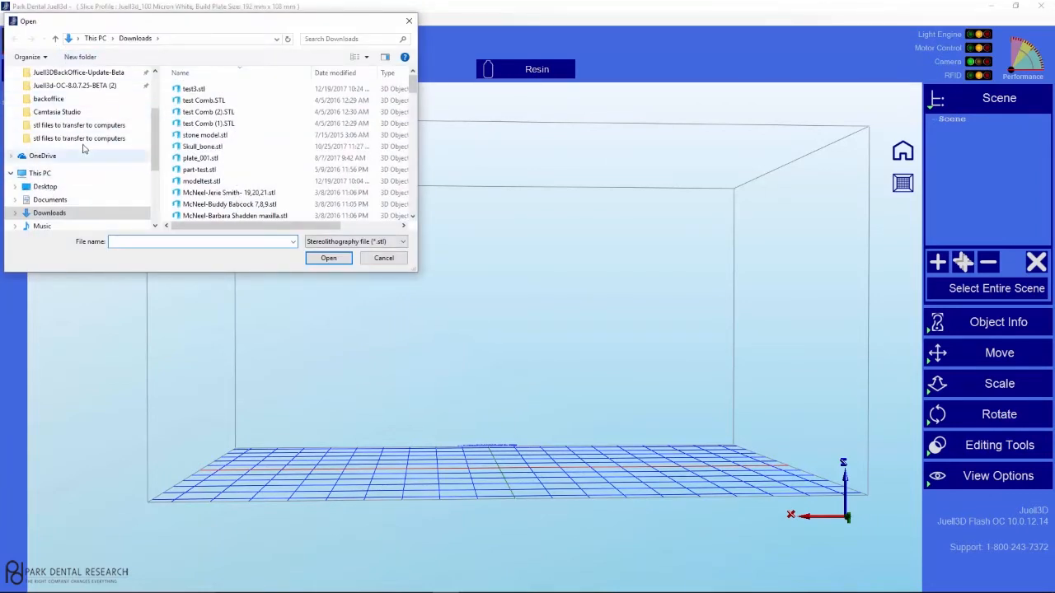
{"action": "left_click", "coordinate": [59, 87]}
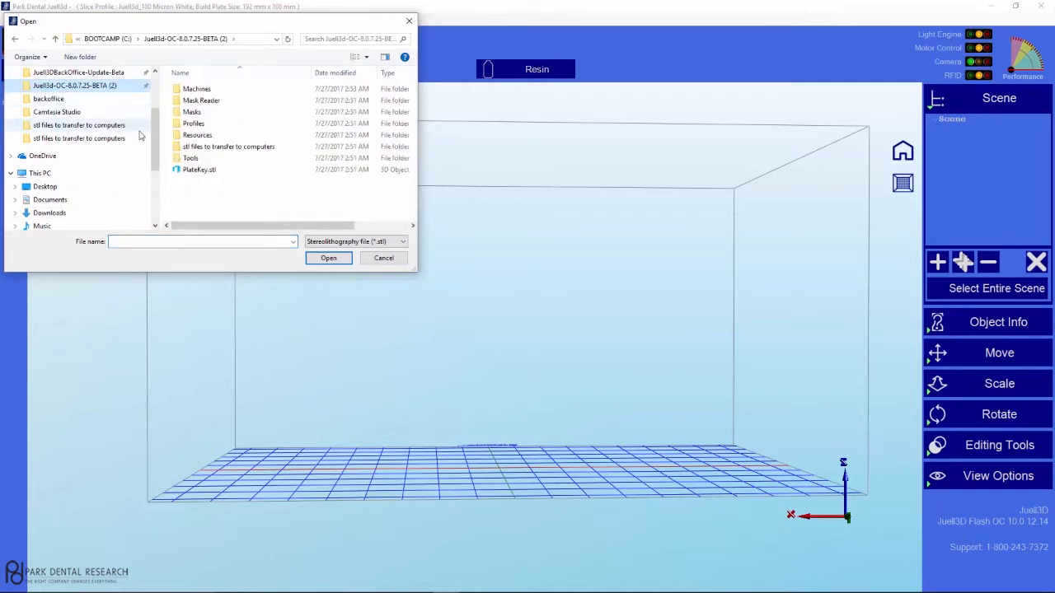
{"action": "double_click", "coordinate": [224, 150]}
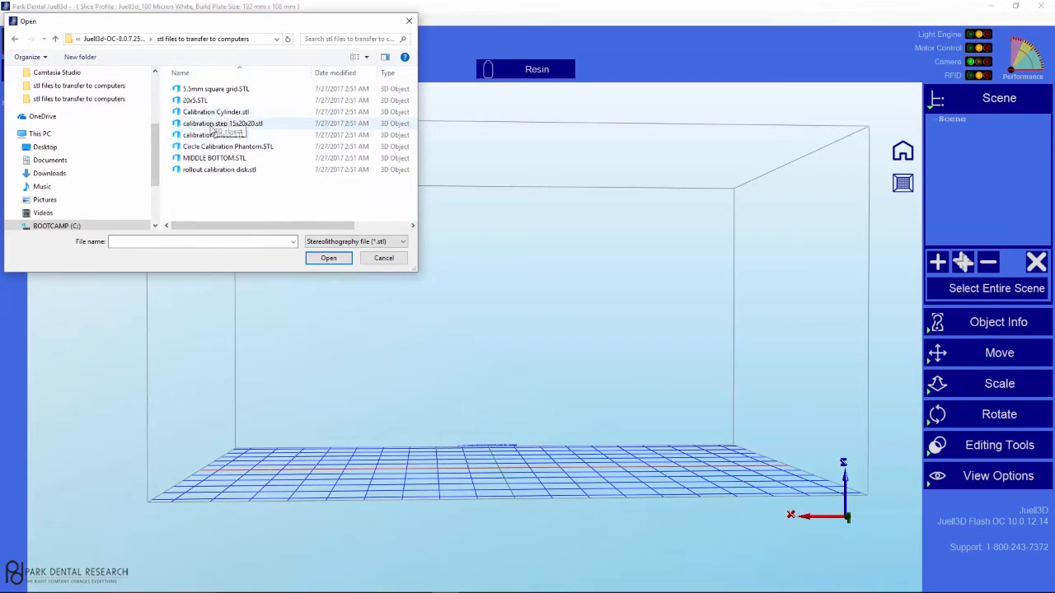
{"action": "double_click", "coordinate": [209, 124]}
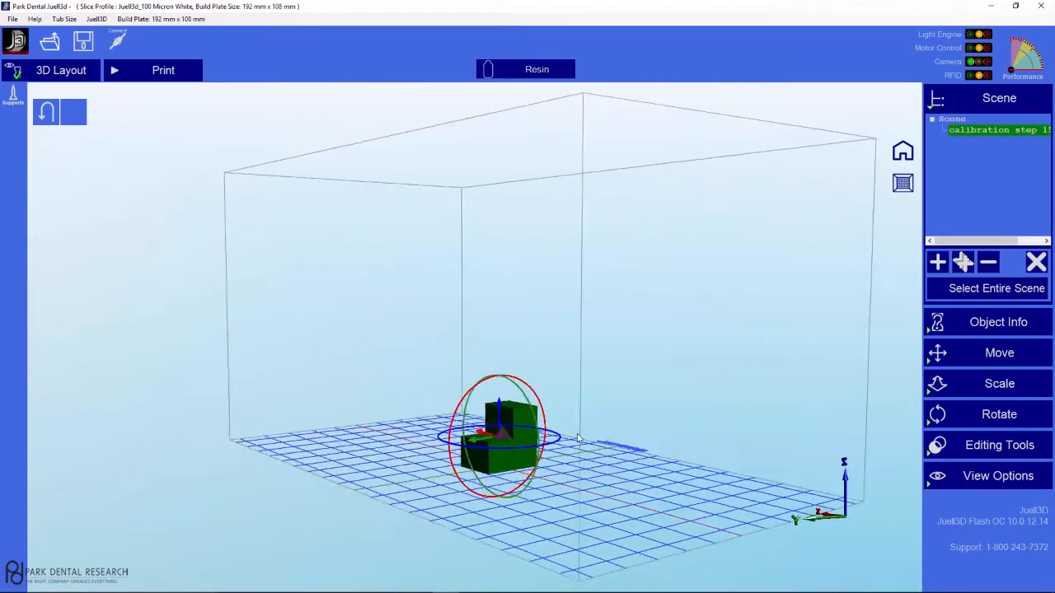
{"action": "left_click_drag", "start_coordinate": [650, 425], "coordinate": [631, 468]}
{"action": "left_click_drag", "start_coordinate": [498, 414], "coordinate": [499, 386]}
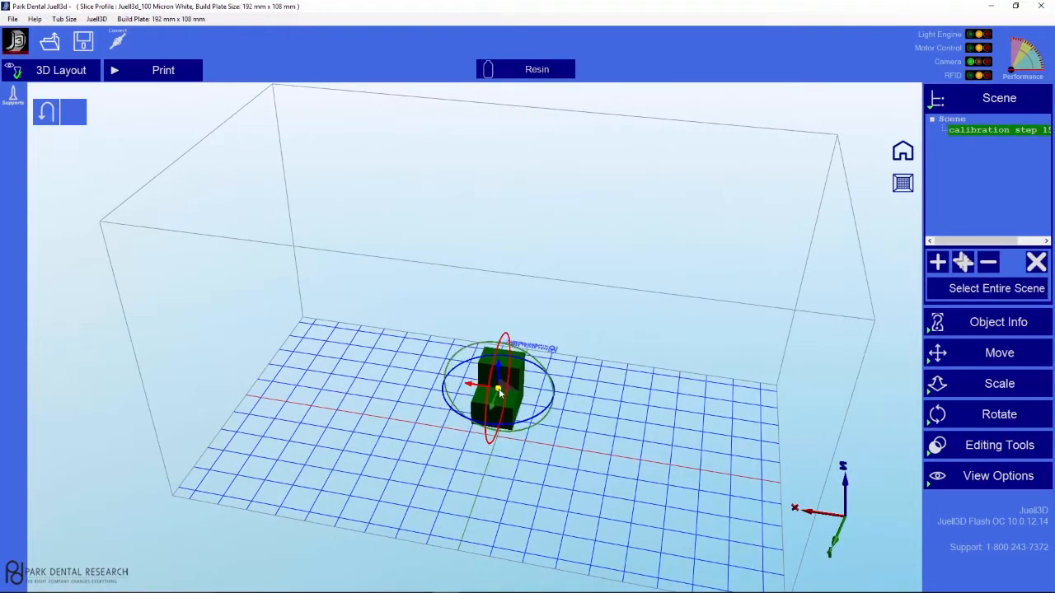
- Preview moving the model by 1.0 along X in both directions, and restore the home view
{"action": "left_click", "coordinate": [948, 353]}
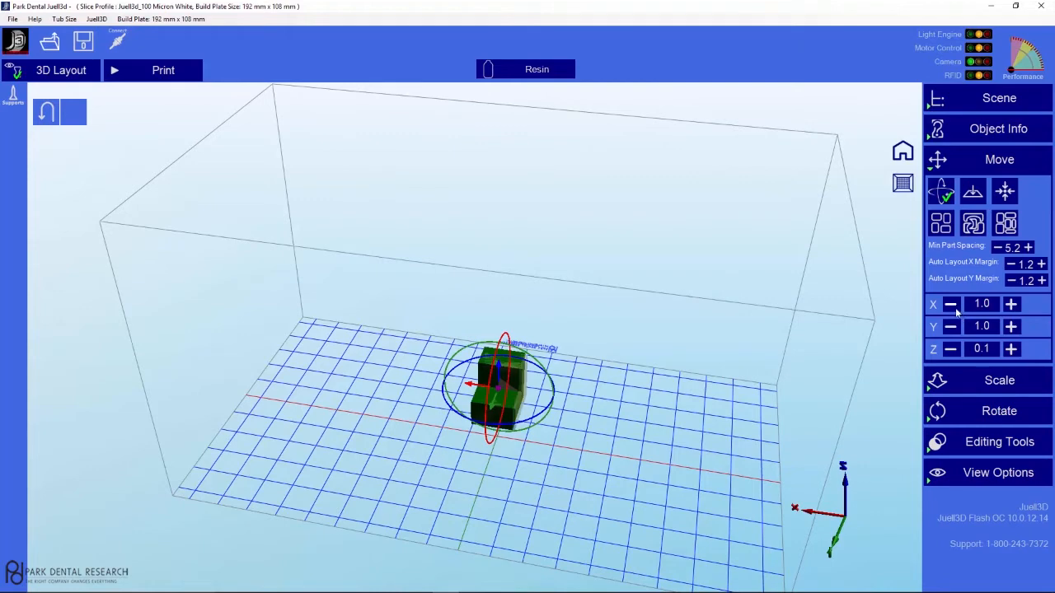
{"action": "scroll", "coordinate": [767, 409], "scroll_direction": "down", "scroll_amount": 4}
{"action": "scroll", "coordinate": [769, 400], "scroll_direction": "up", "scroll_amount": 8}
{"action": "scroll", "coordinate": [772, 390], "scroll_direction": "up", "scroll_amount": 2}
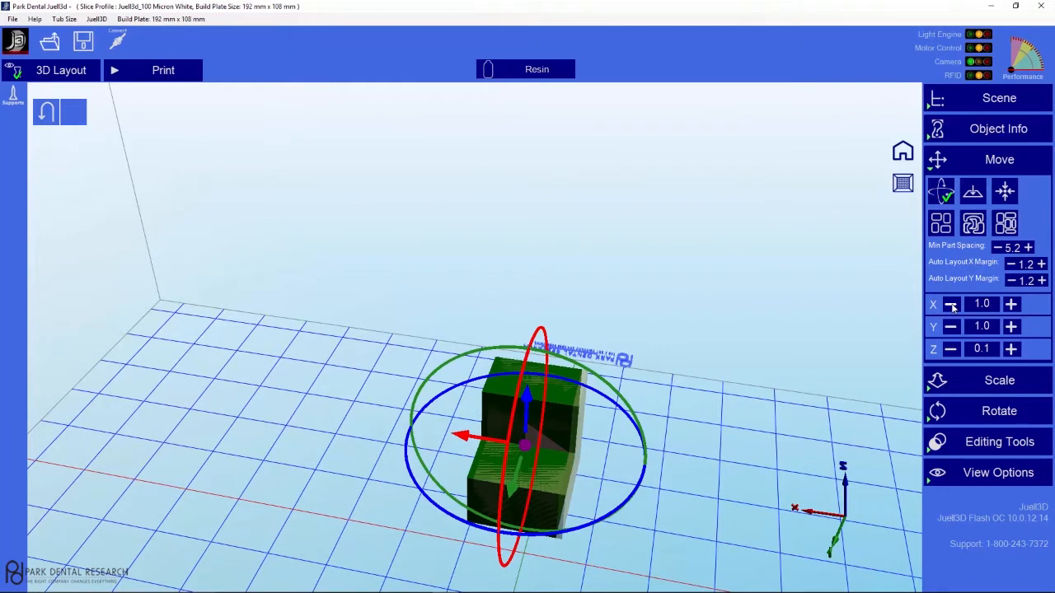
{"action": "left_click", "coordinate": [951, 305]}
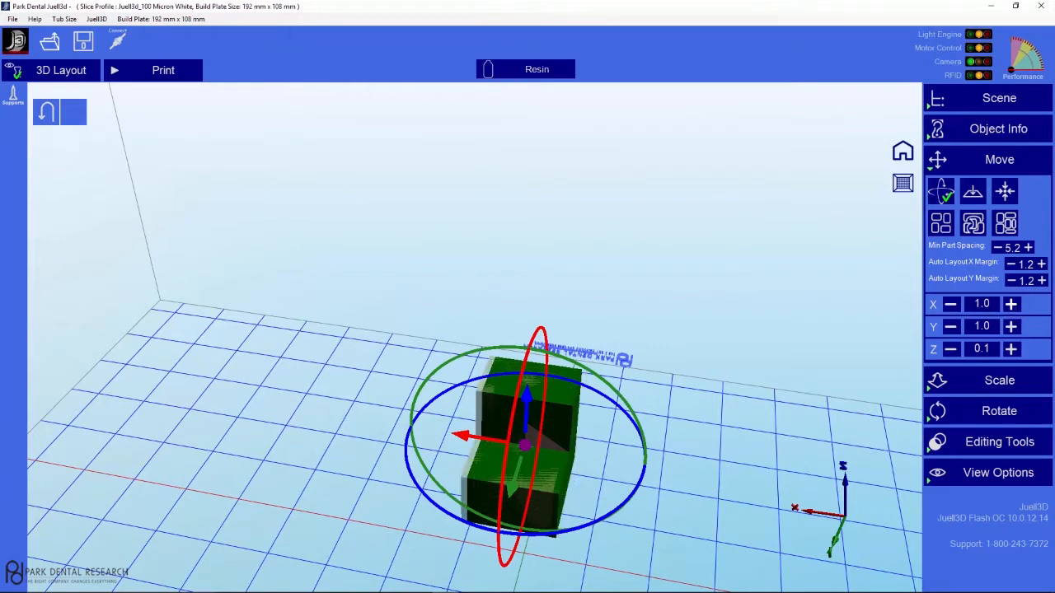
{"action": "left_click", "coordinate": [907, 151]}
{"action": "left_click", "coordinate": [1011, 305]}
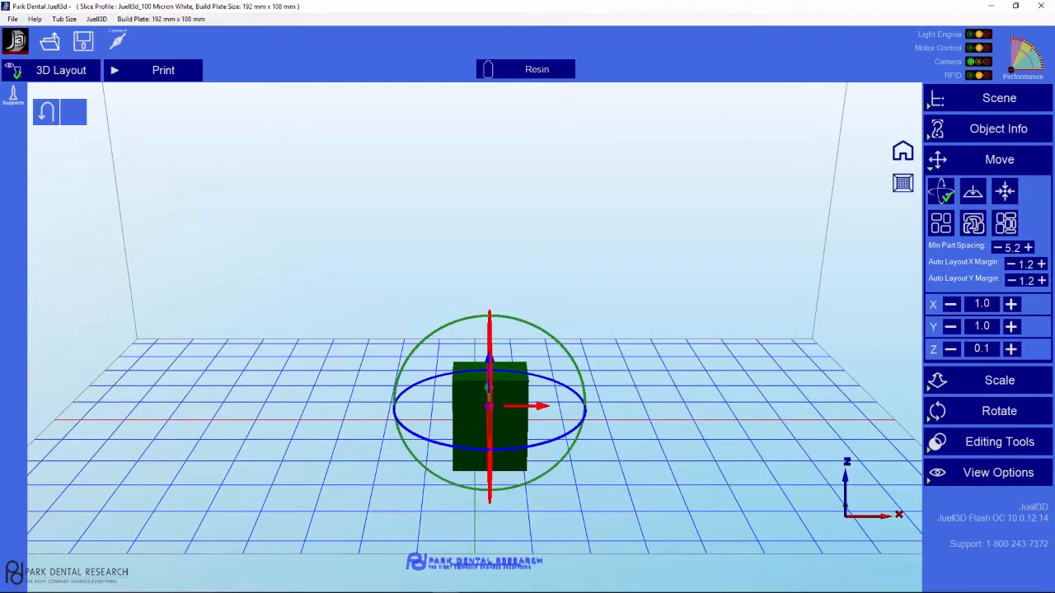
- Set the X move increment to 5.0 and preview the shift in both directions
{"action": "double_click", "coordinate": [978, 304]}
{"action": "mouse_move", "coordinate": [1011, 311]}
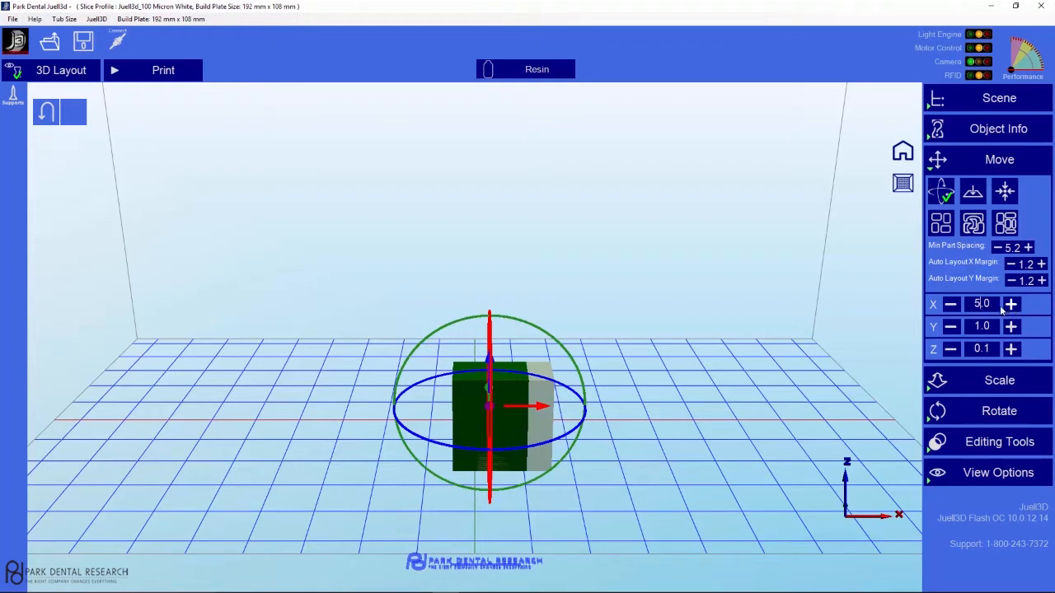
{"action": "mouse_move", "coordinate": [954, 307]}
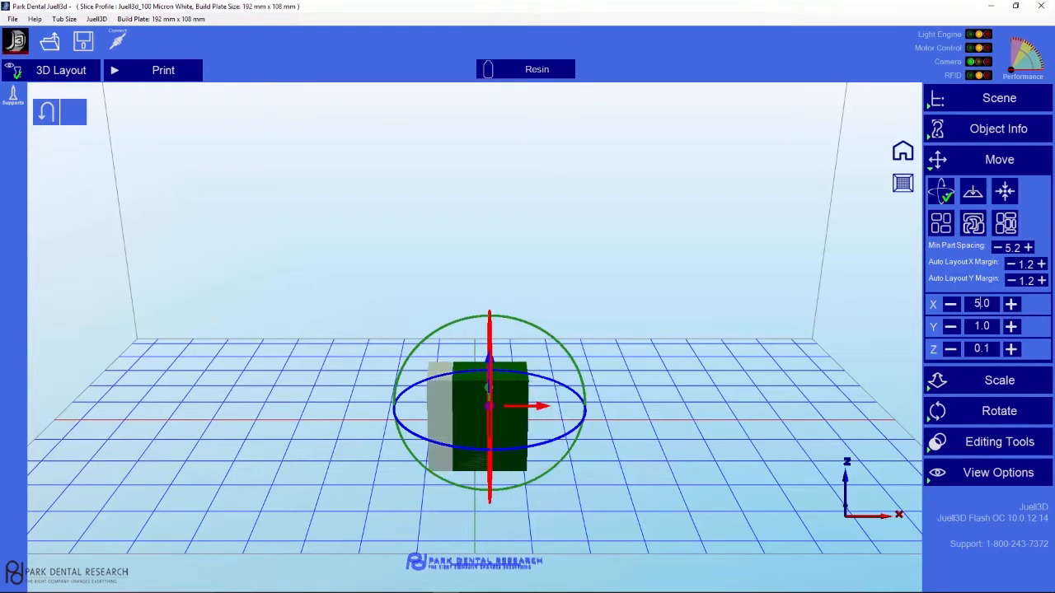
- Set the part's move increments to 5.0 along Y and 5.1 along Z
{"action": "left_click", "coordinate": [1011, 328]}
{"action": "double_click", "coordinate": [978, 326]}
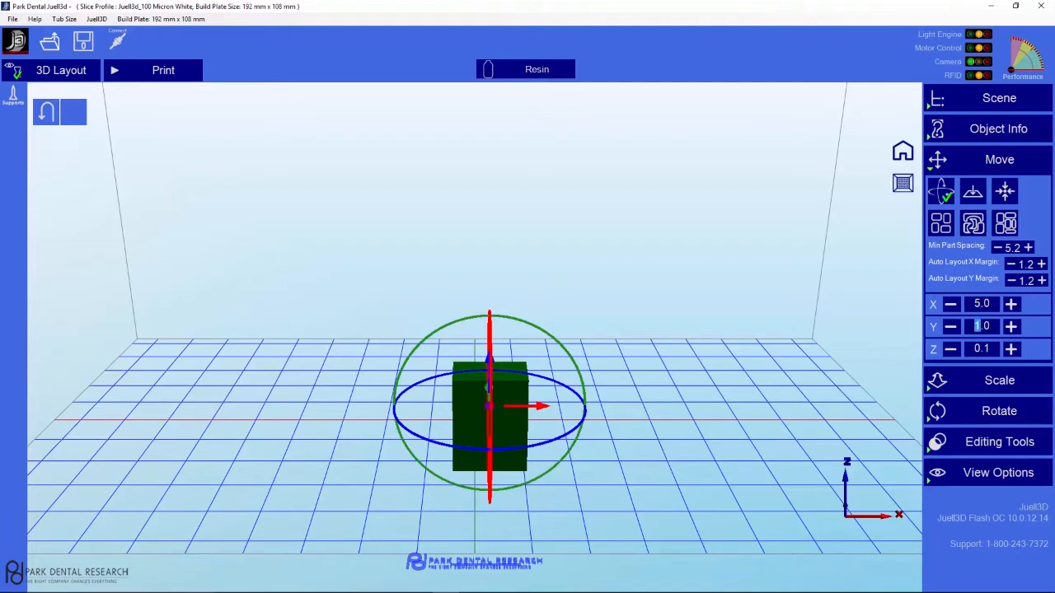
{"action": "type", "text": "5"}
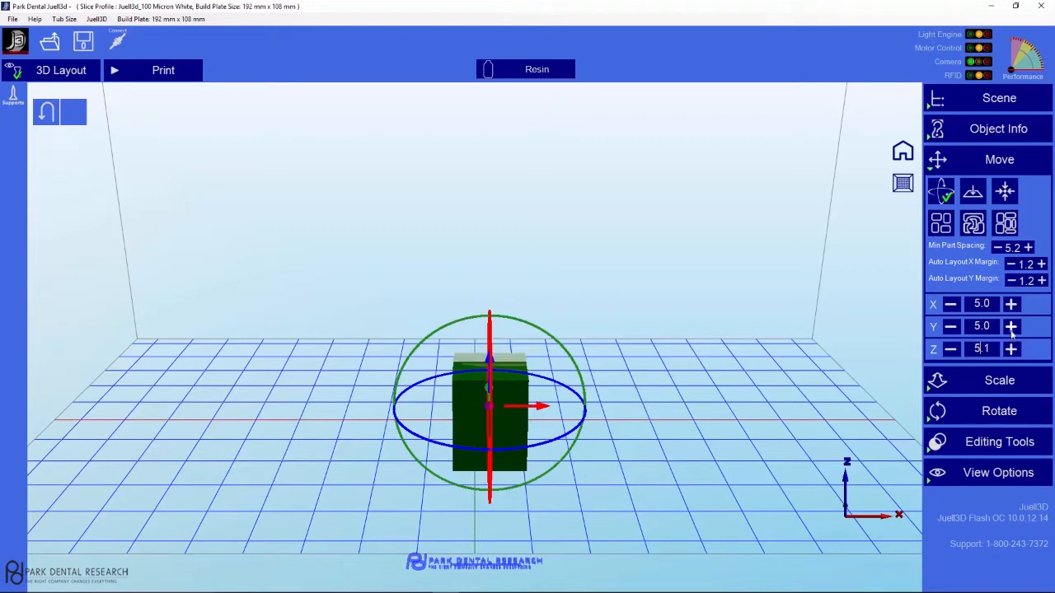
- Shift the part by 5.0 along Y and back, and raise it by 5.1 along Z and lower it again
{"action": "left_click_drag", "start_coordinate": [774, 414], "coordinate": [789, 455]}
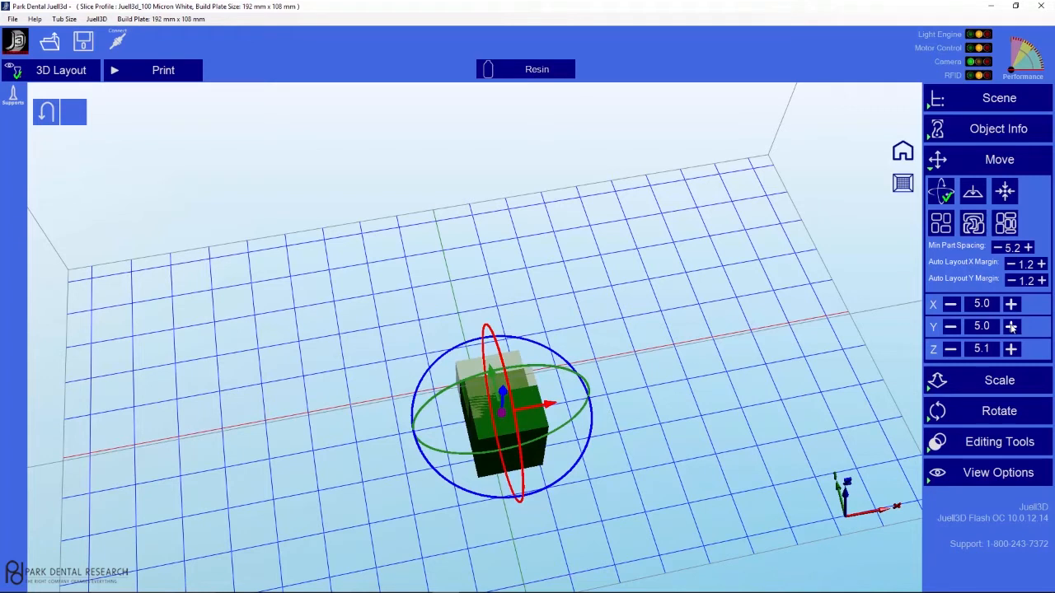
{"action": "left_click", "coordinate": [1011, 327]}
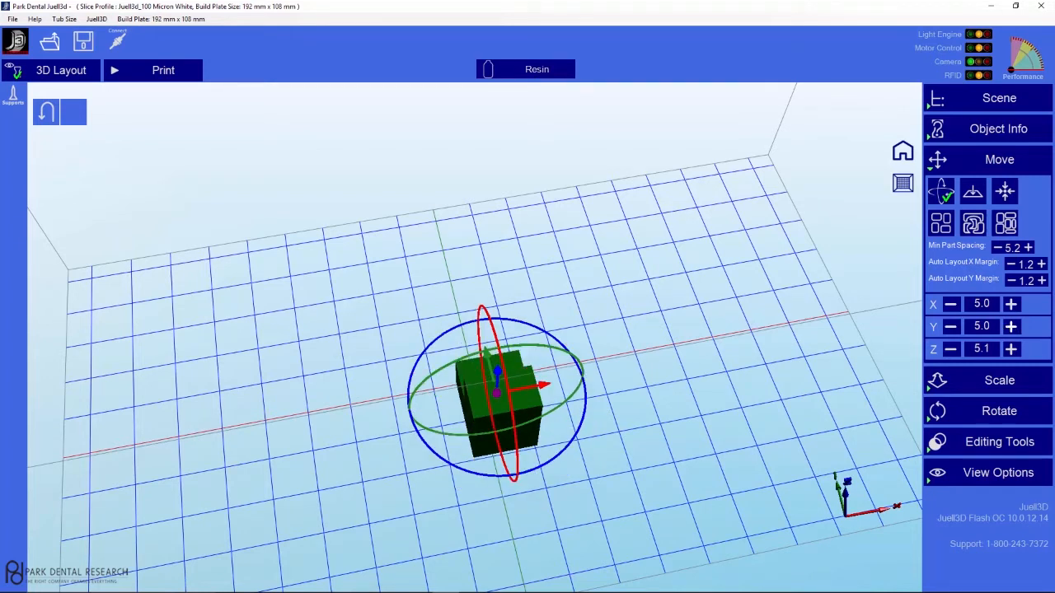
{"action": "left_click", "coordinate": [950, 330]}
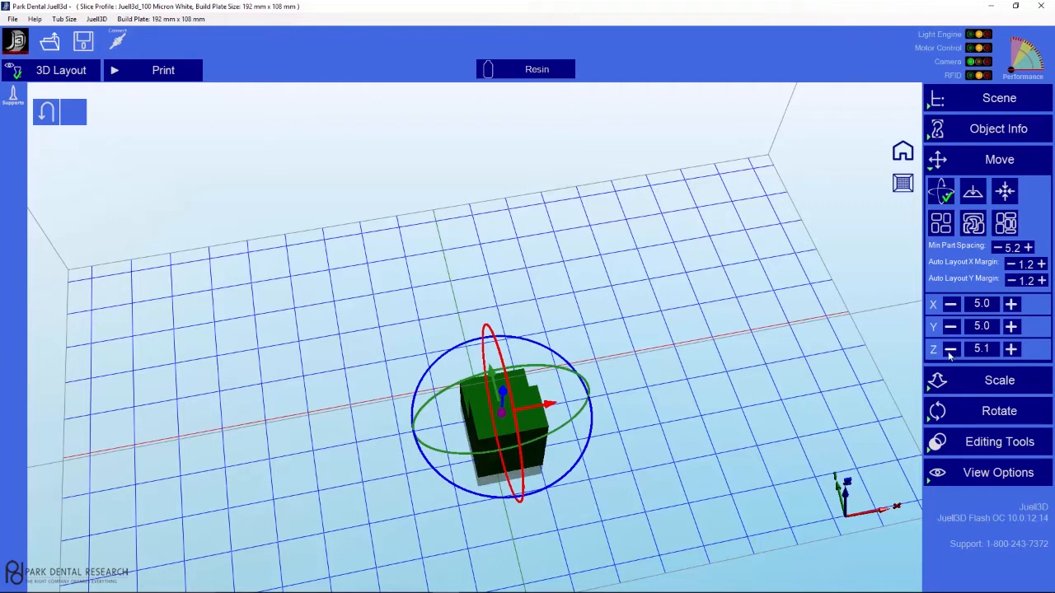
{"action": "left_click", "coordinate": [1012, 350]}
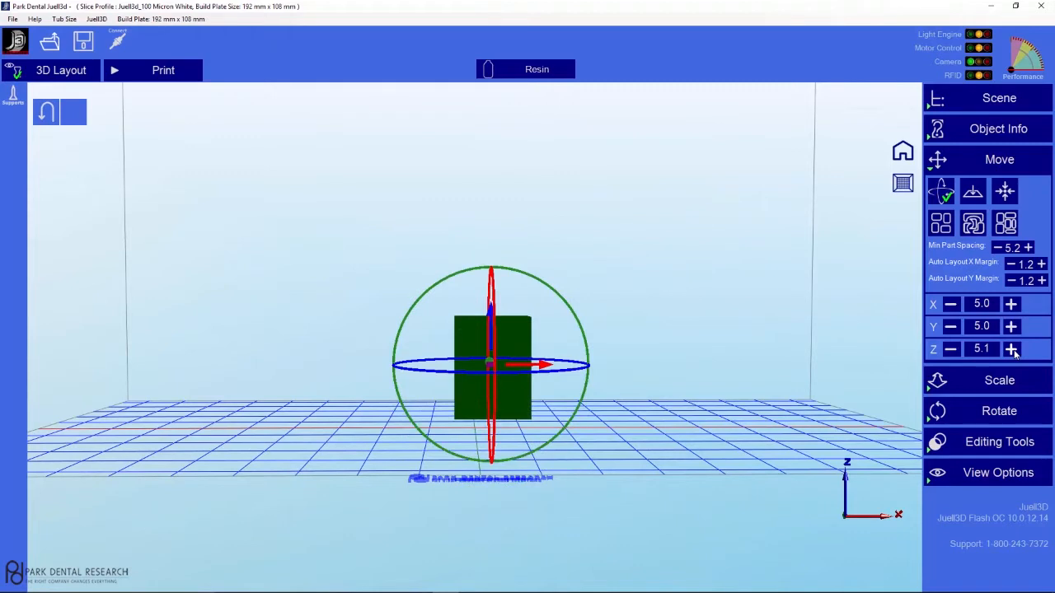
{"action": "left_click", "coordinate": [952, 350]}
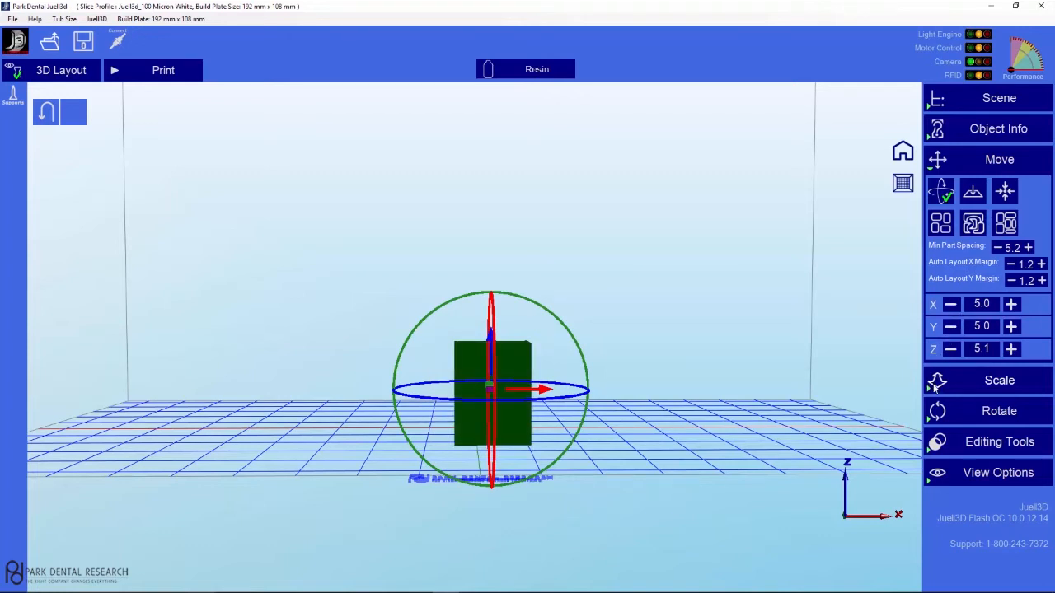
- Scale the whole part uniformly to 200 percent and undo that scaling
{"action": "left_click", "coordinate": [930, 386]}
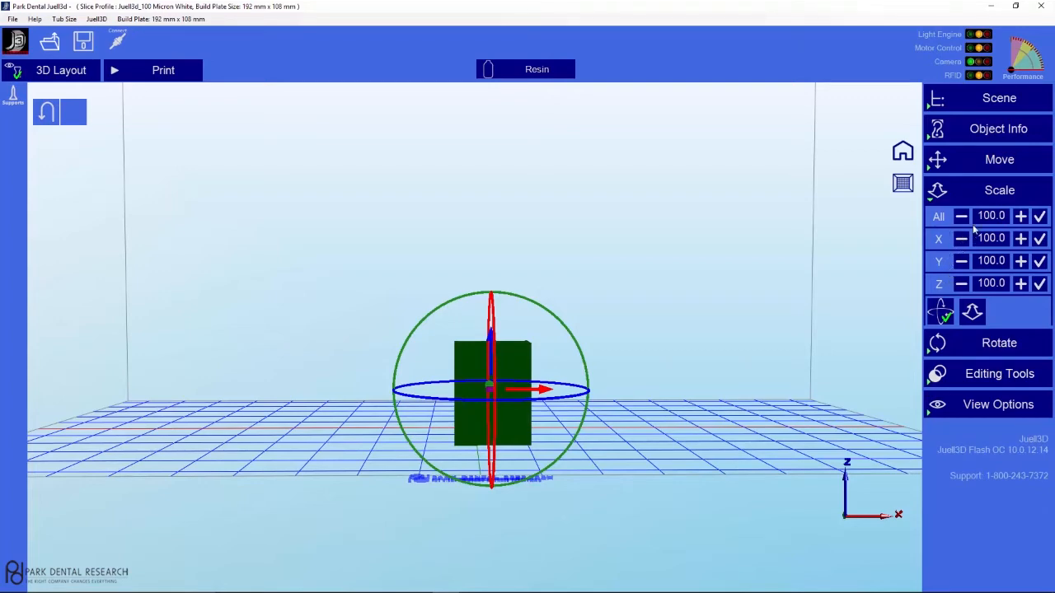
{"action": "mouse_move", "coordinate": [639, 428]}
{"action": "left_mouse_down"}
{"action": "mouse_move", "coordinate": [627, 442]}
{"action": "mouse_move", "coordinate": [634, 433]}
{"action": "left_mouse_up"}
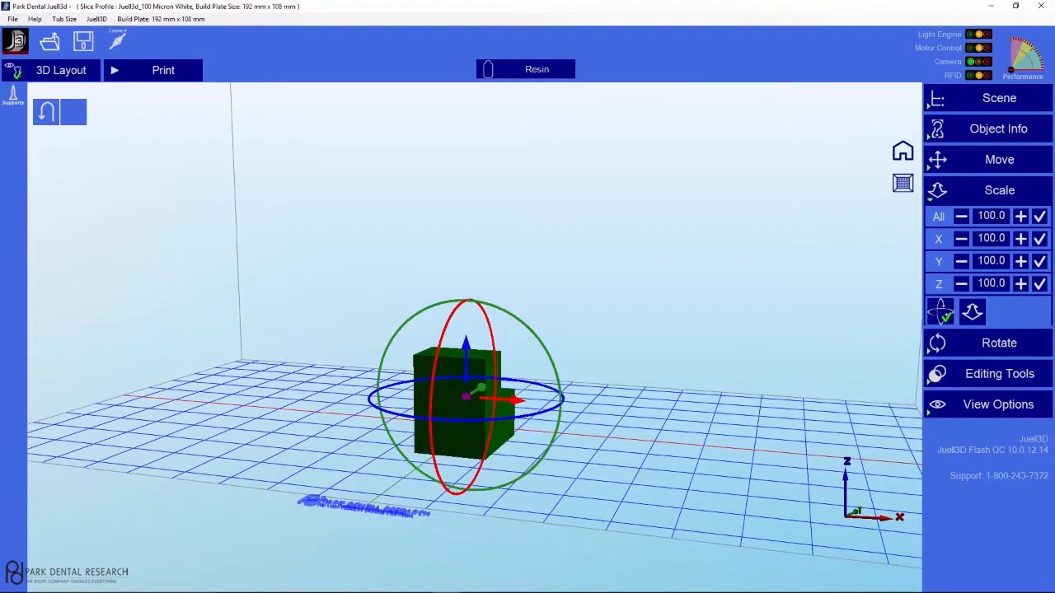
{"action": "left_click_drag", "start_coordinate": [992, 216], "coordinate": [983, 216]}
{"action": "type", "text": "10"}
{"action": "left_click", "coordinate": [1039, 215]}
{"action": "left_click", "coordinate": [1039, 216]}
{"action": "double_click", "coordinate": [992, 216]}
{"action": "type", "text": "200"}
{"action": "left_click", "coordinate": [1038, 220]}
{"action": "middle_click_drag", "start_coordinate": [800, 321], "coordinate": [768, 335]}
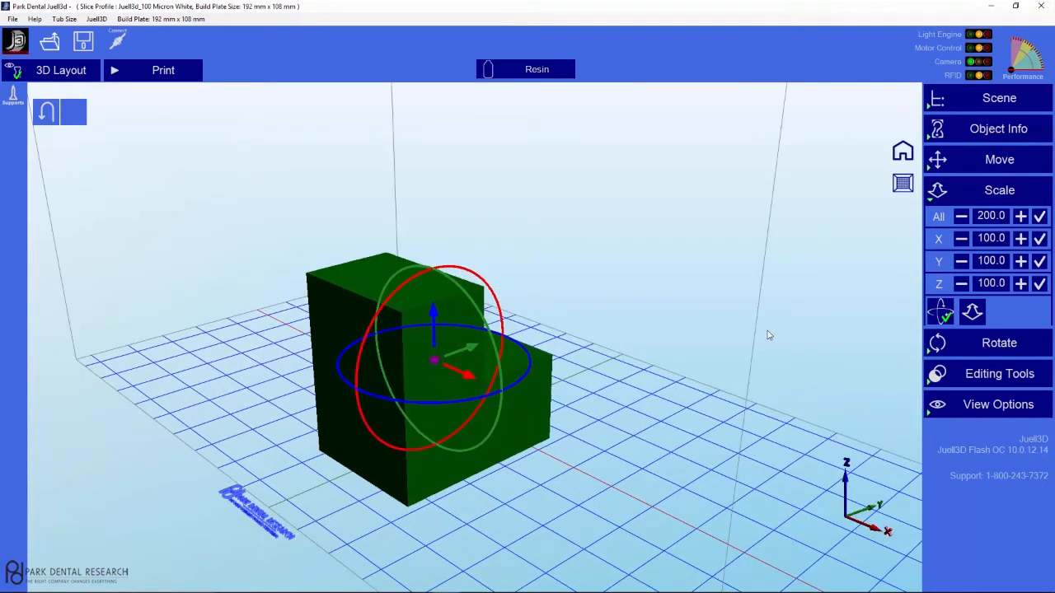
{"action": "left_click", "coordinate": [48, 114]}
{"action": "middle_click_drag", "start_coordinate": [570, 456], "coordinate": [609, 439]}
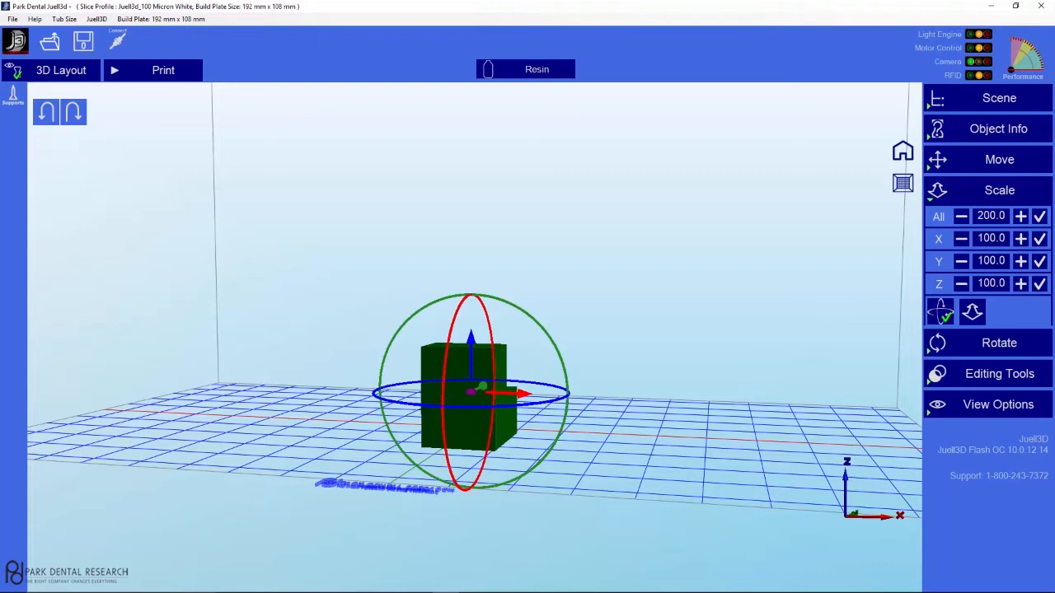
- Enter scale values of 200 for both the X and Y axes
{"action": "left_click_drag", "start_coordinate": [978, 238], "coordinate": [985, 239]}
{"action": "type", "text": "2"}
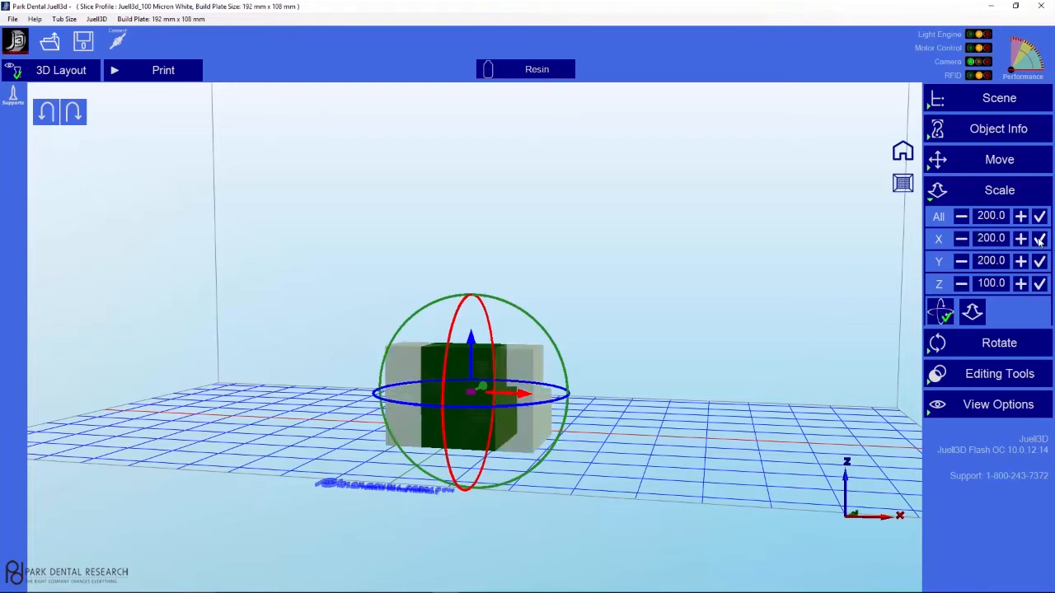
{"action": "right_click_drag", "start_coordinate": [771, 371], "coordinate": [793, 457]}
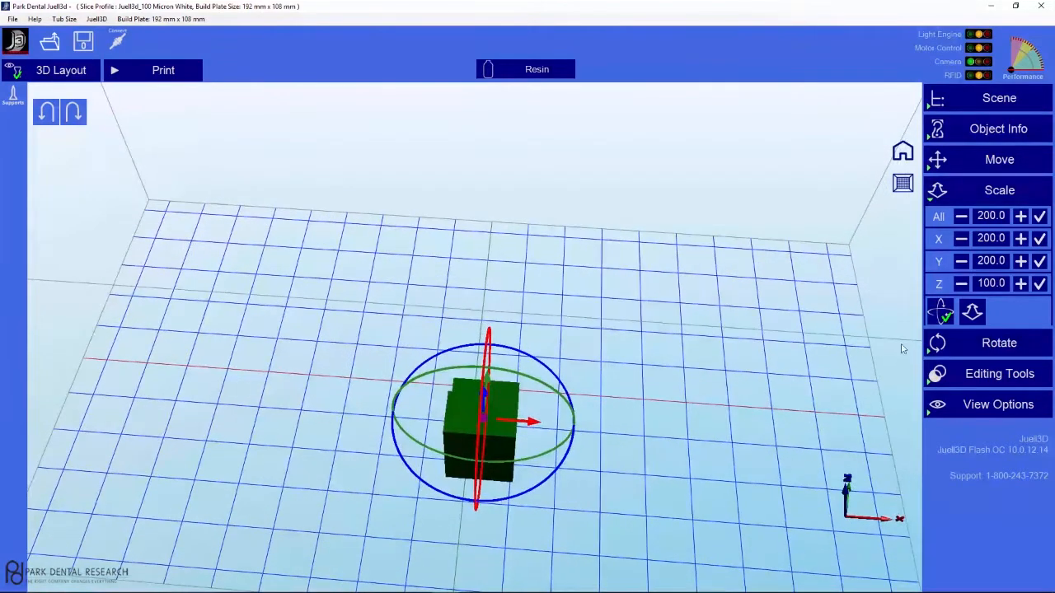
{"action": "left_click", "coordinate": [1039, 262]}
- Scale the part to 50 percent along the Z axis only
{"action": "left_click_drag", "start_coordinate": [980, 282], "coordinate": [970, 285]}
{"action": "type", "text": "5"}
{"action": "key", "text": "shift+Left"}
{"action": "type", "text": "5"}
{"action": "left_click", "coordinate": [1039, 284]}
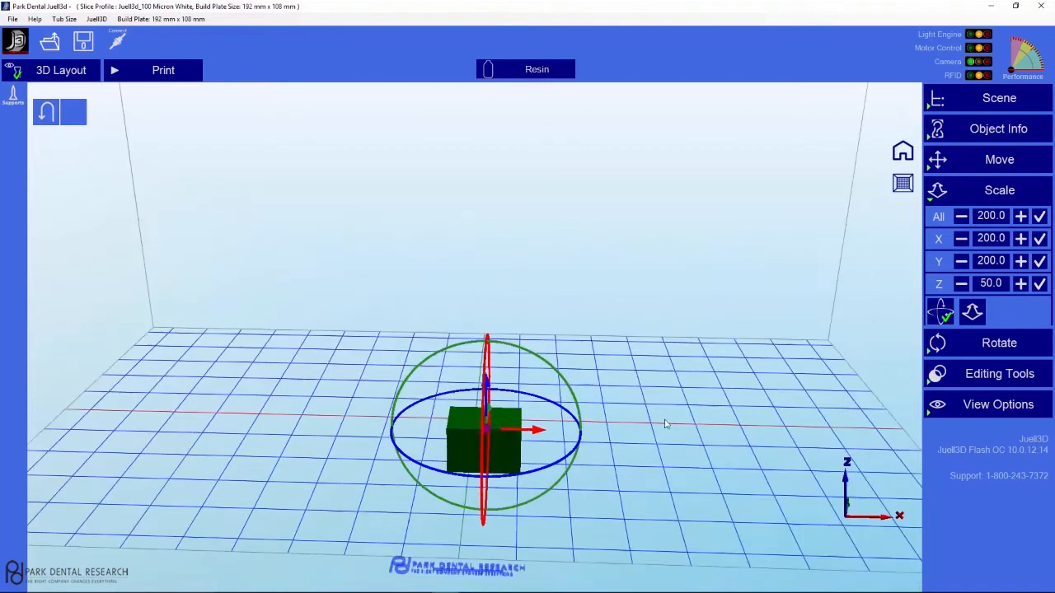
{"action": "left_click_drag", "start_coordinate": [658, 477], "coordinate": [669, 414]}
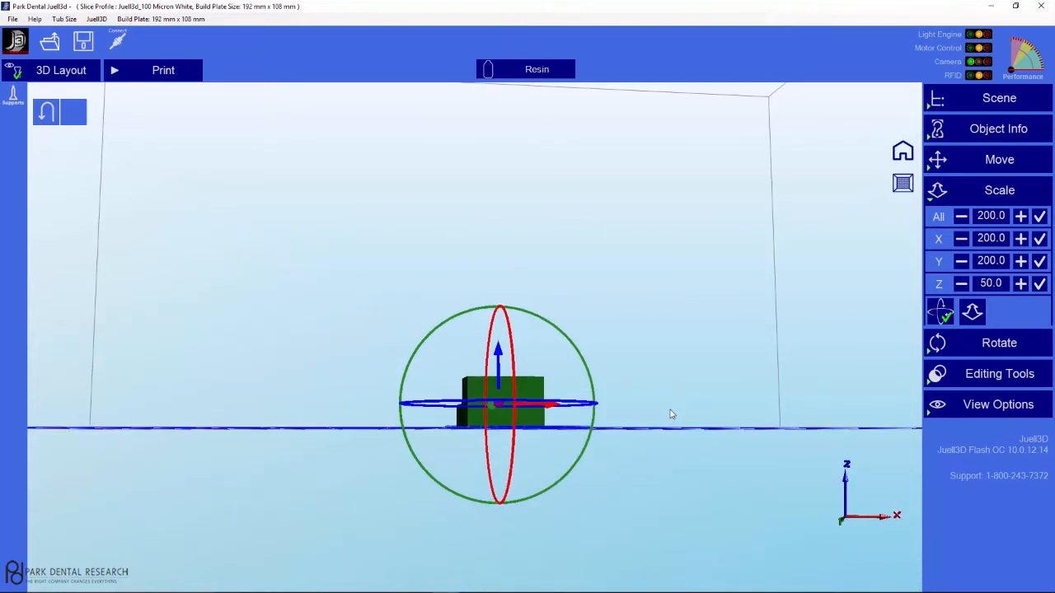
- Hide and restore the part's move and rotate gizmo, and show its scale handles
{"action": "left_click", "coordinate": [942, 313]}
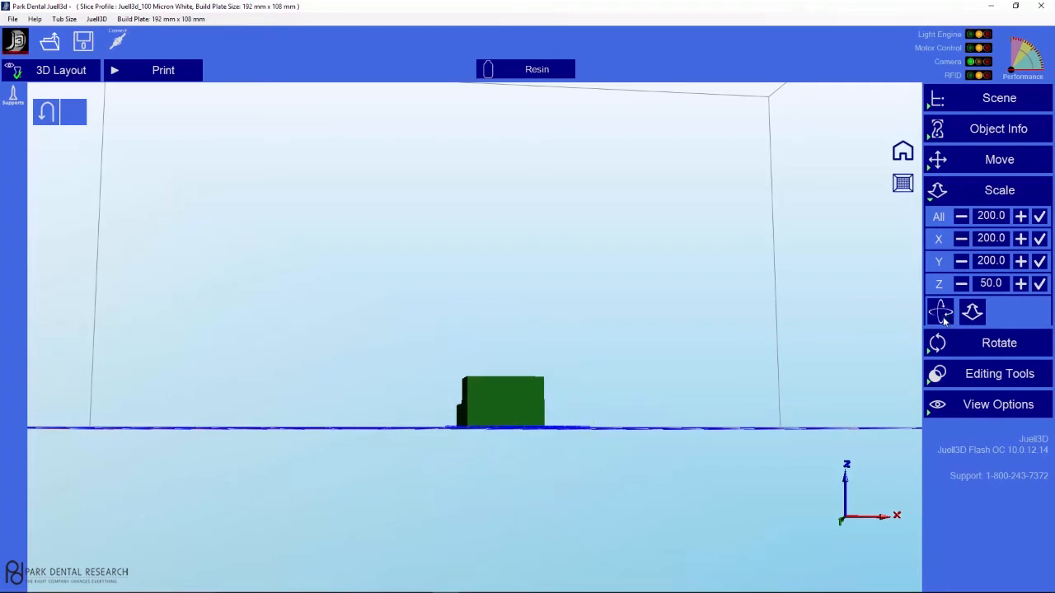
{"action": "left_click", "coordinate": [942, 313]}
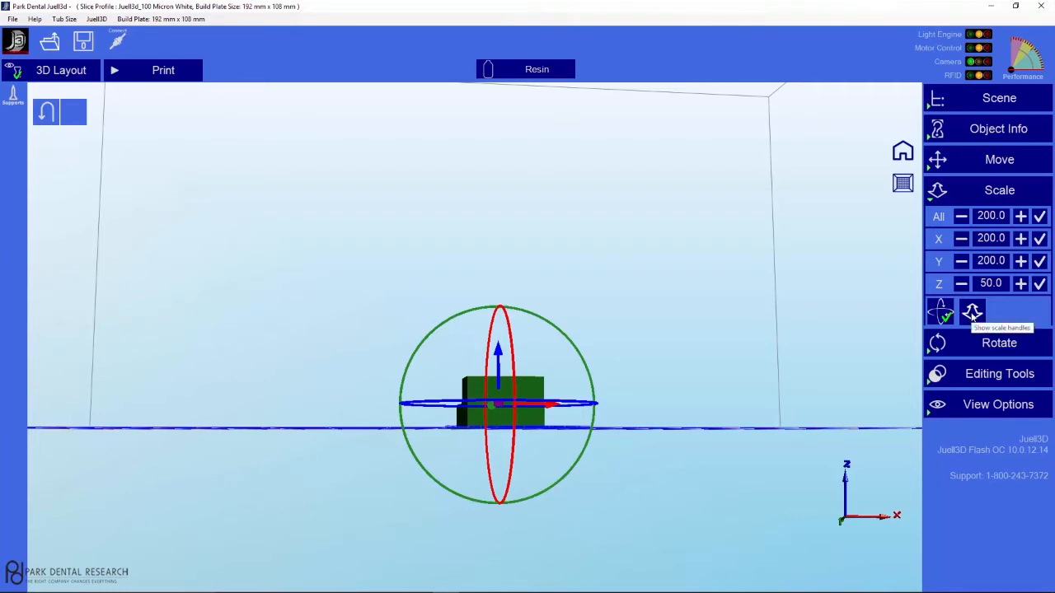
{"action": "left_click", "coordinate": [973, 314]}
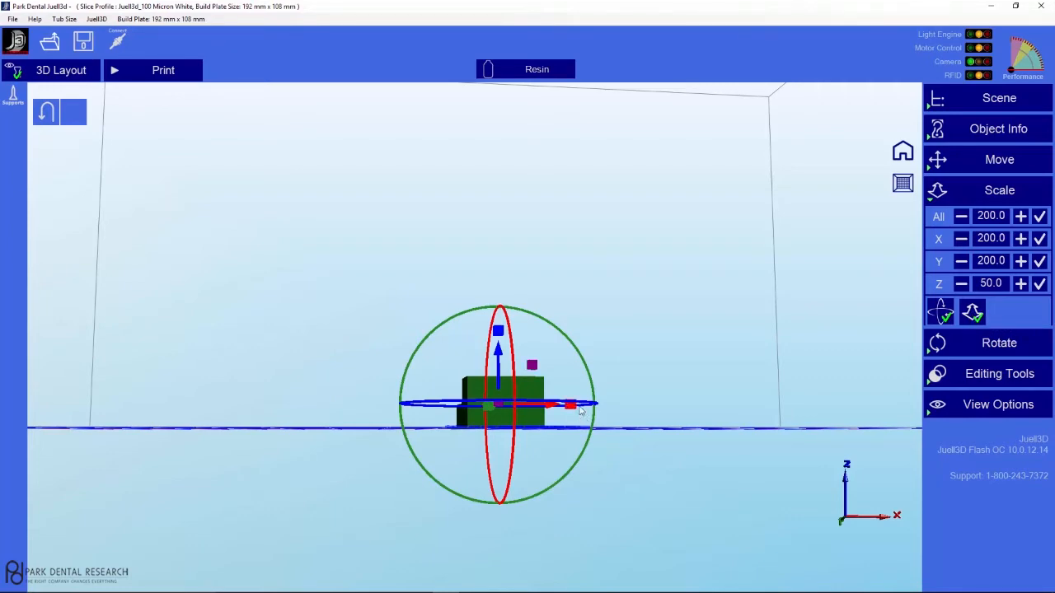
{"action": "left_click_drag", "start_coordinate": [649, 380], "coordinate": [606, 416]}
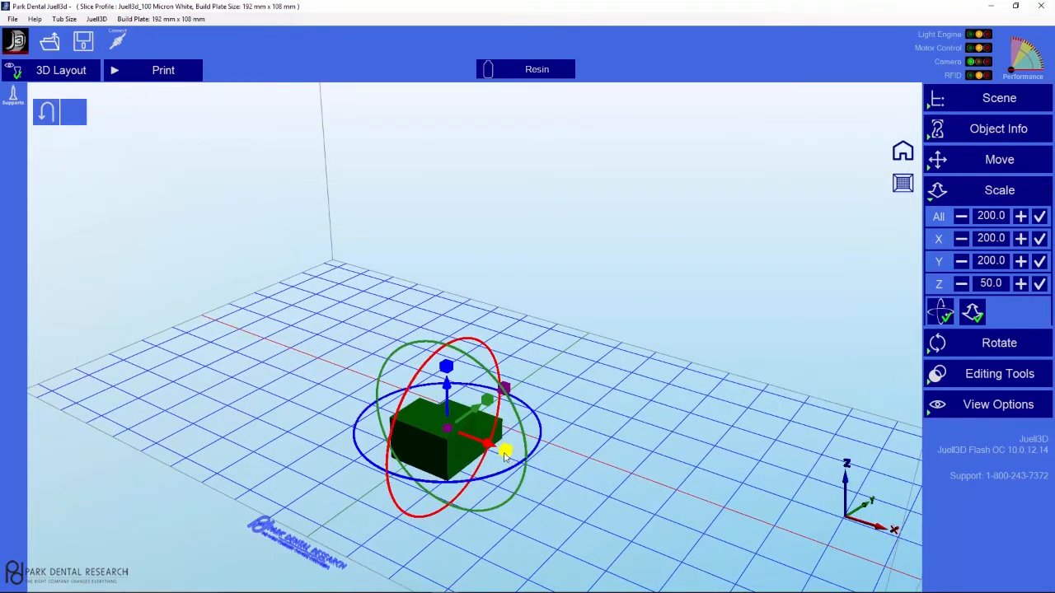
{"action": "left_click_drag", "start_coordinate": [558, 499], "coordinate": [590, 480]}
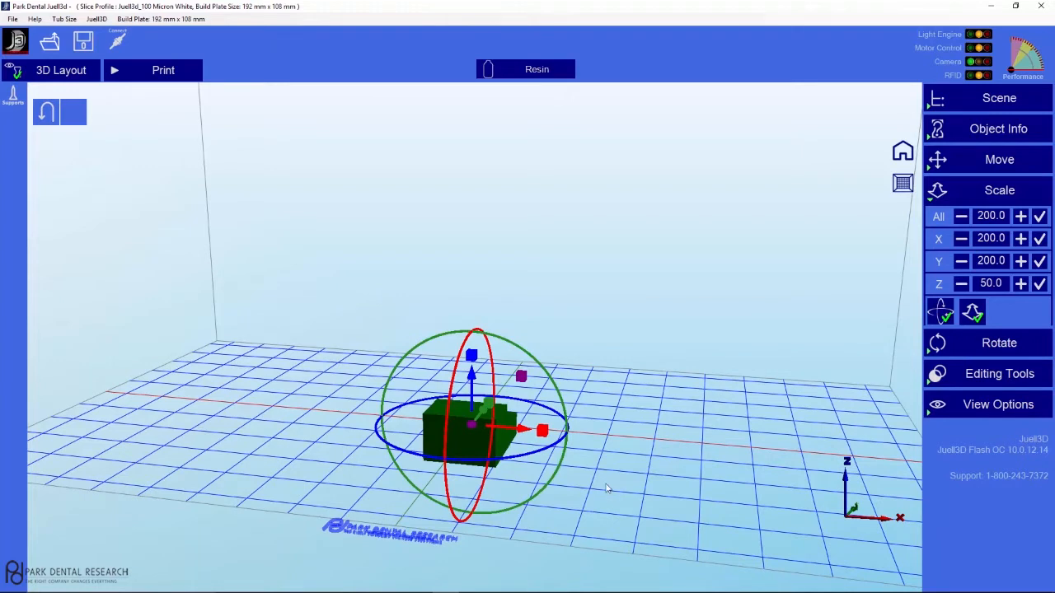
- Stretch the part freehand along X and Y and enlarge it overall with the scale handles, and hide the handles
{"action": "left_click_drag", "start_coordinate": [544, 435], "coordinate": [583, 440]}
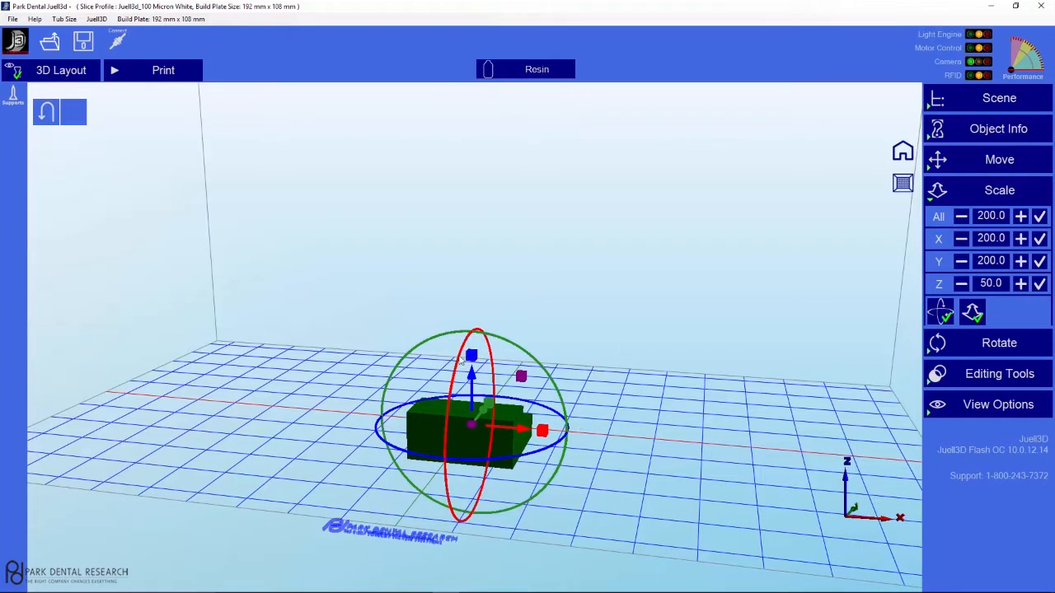
{"action": "mouse_move", "coordinate": [473, 361]}
{"action": "left_mouse_down"}
{"action": "mouse_move", "coordinate": [472, 306]}
{"action": "mouse_move", "coordinate": [474, 361]}
{"action": "left_mouse_up"}
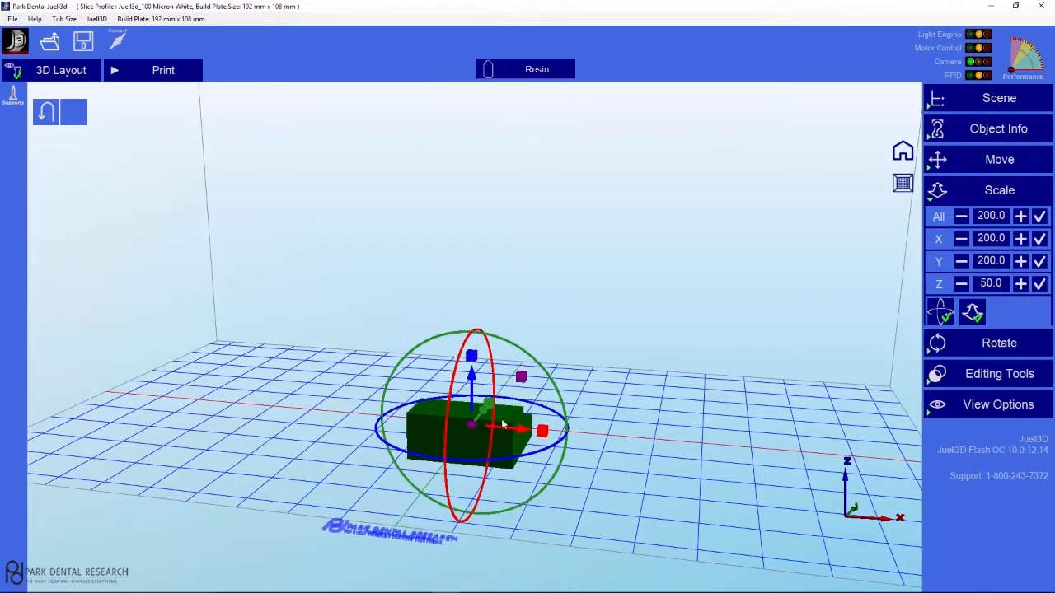
{"action": "left_click_drag", "start_coordinate": [491, 403], "coordinate": [531, 382]}
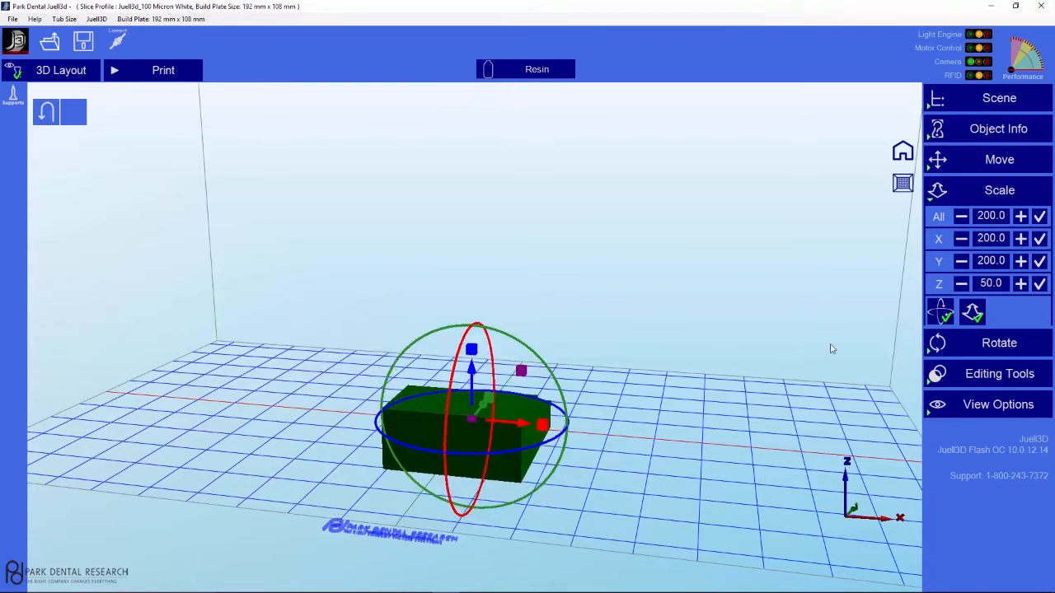
{"action": "left_click", "coordinate": [973, 314]}
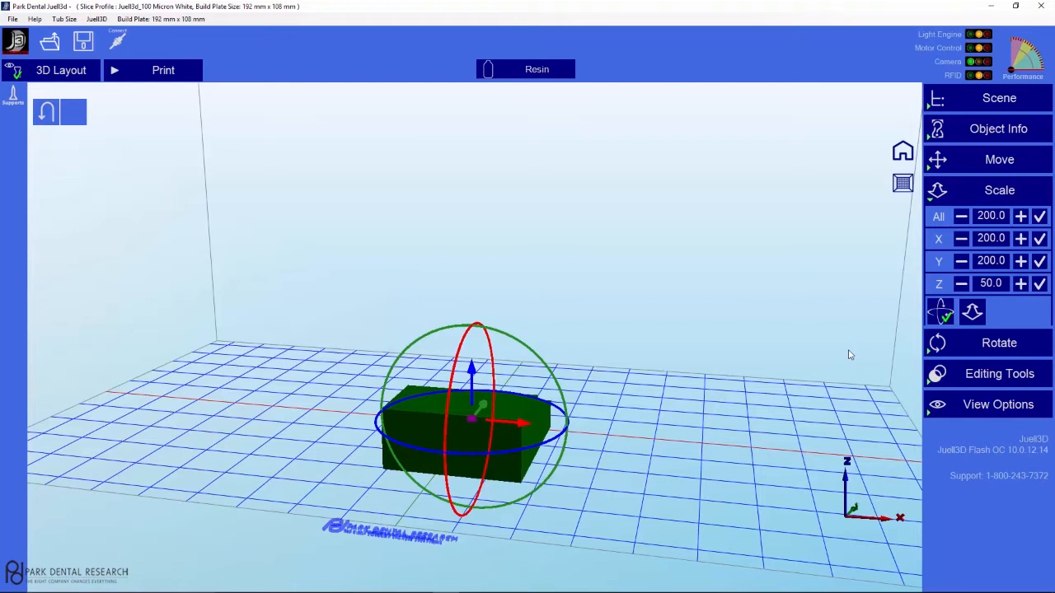
- Rotate the part by minus 33.1 degrees about the X axis and undo that rotation
{"action": "left_click", "coordinate": [933, 346]}
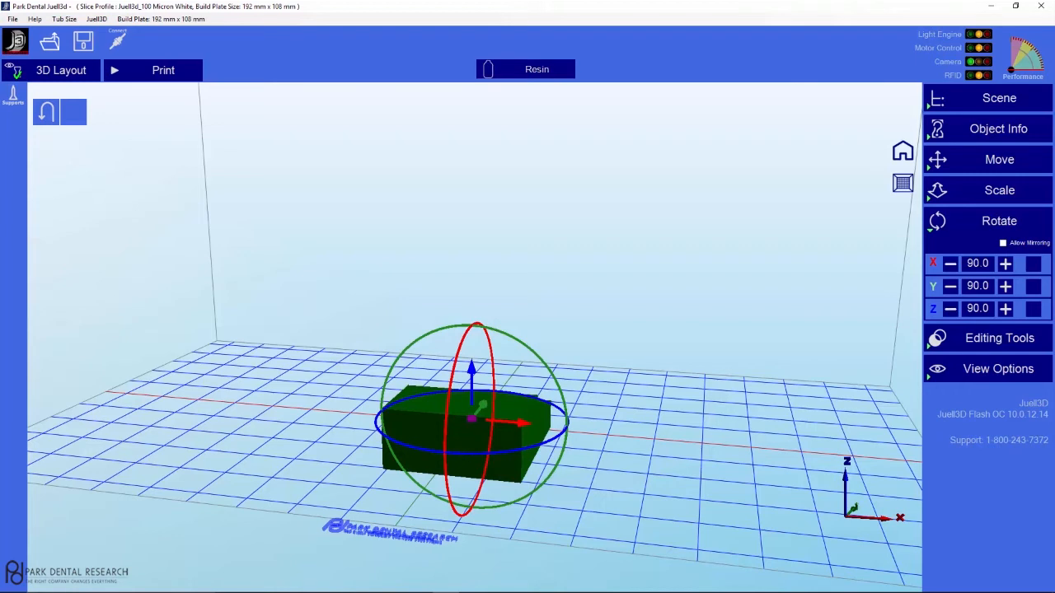
{"action": "left_click_drag", "start_coordinate": [989, 264], "coordinate": [964, 264]}
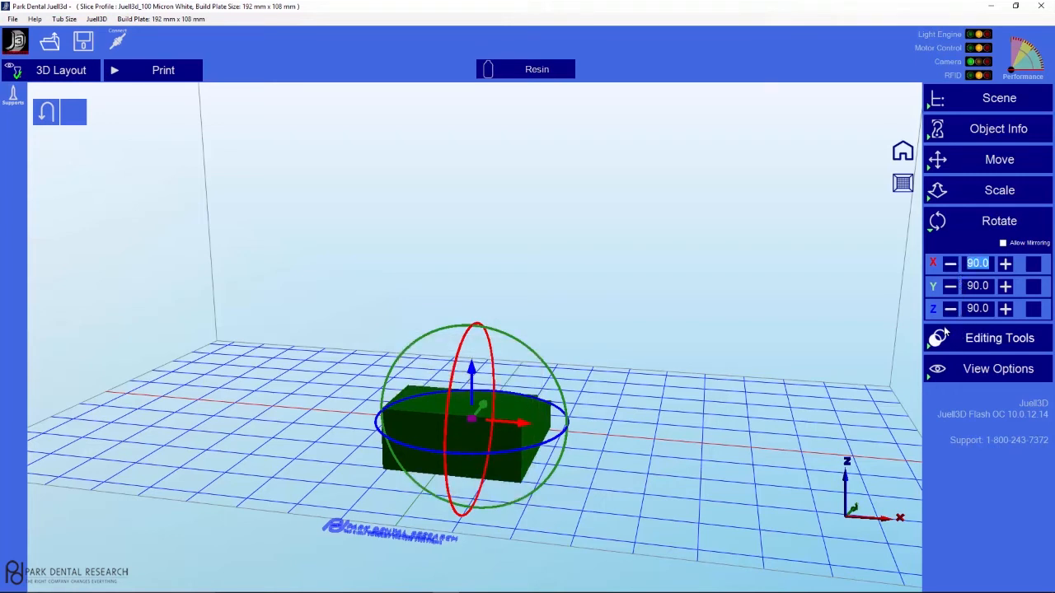
{"action": "type", "text": "33.1"}
{"action": "key", "text": "Return"}
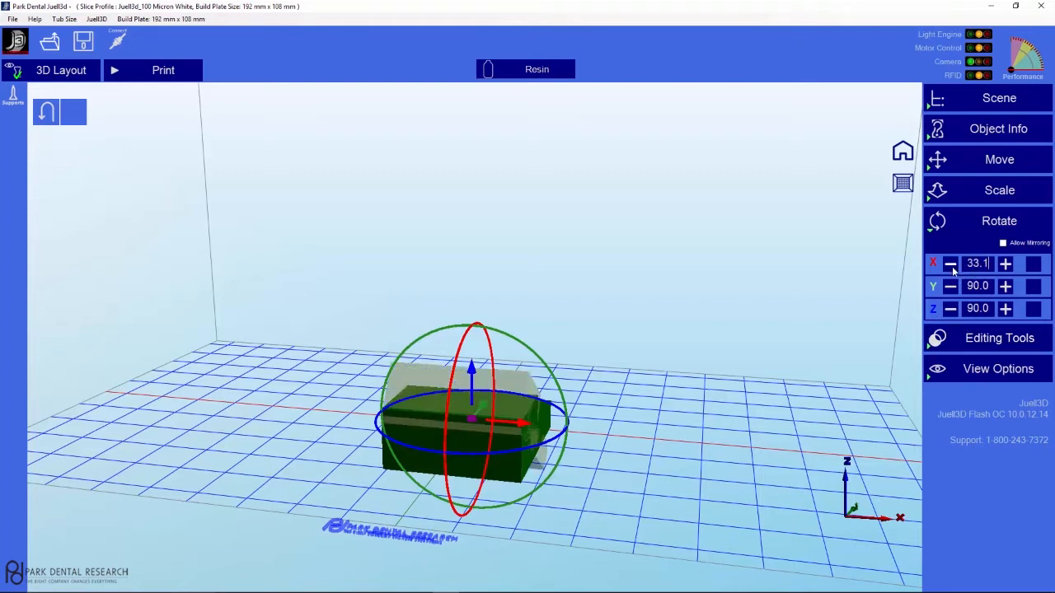
{"action": "left_click", "coordinate": [951, 268]}
{"action": "left_click_drag", "start_coordinate": [756, 472], "coordinate": [694, 457]}
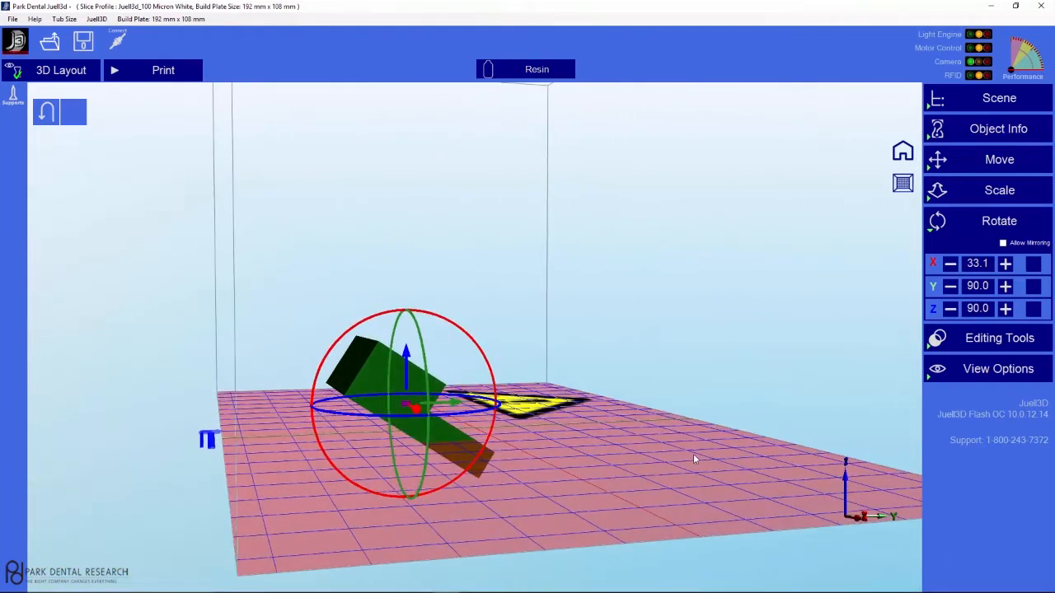
{"action": "left_click", "coordinate": [47, 113]}
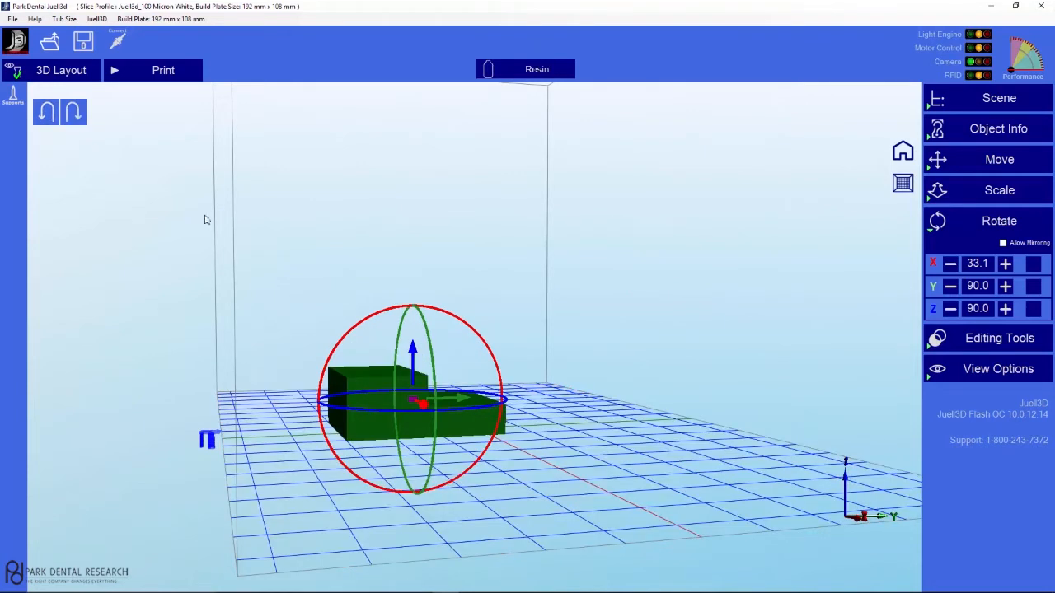
- Allow mirroring and mirror the part along the X, Y and Z axes
{"action": "left_click", "coordinate": [1003, 244]}
{"action": "left_click", "coordinate": [1035, 269]}
{"action": "left_click", "coordinate": [1035, 286]}
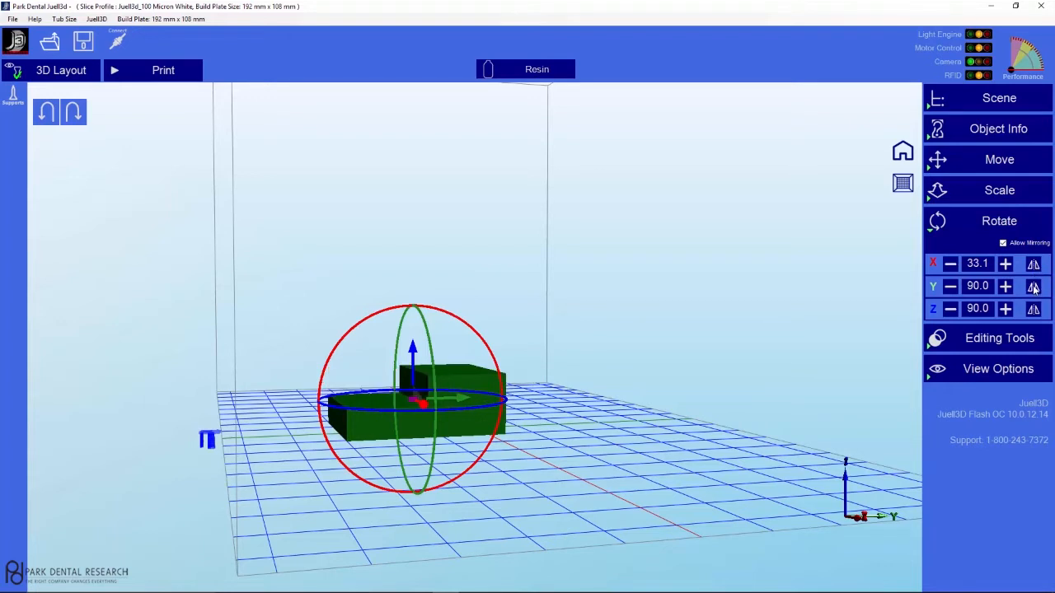
{"action": "left_click", "coordinate": [1034, 309]}
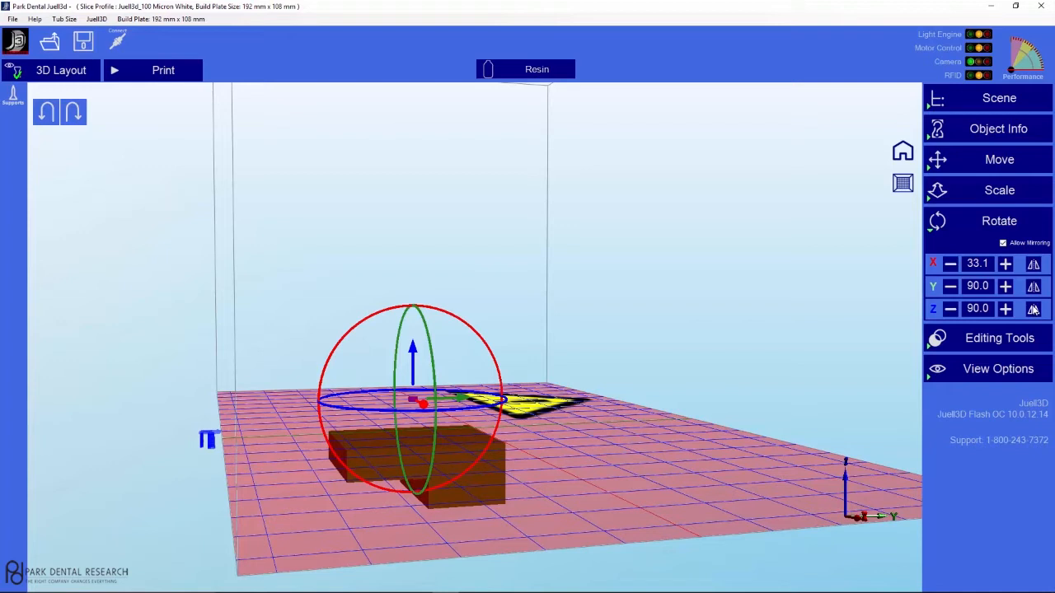
- Undo the recent mirror, scale and move edits one after another
{"action": "left_click", "coordinate": [47, 114]}
{"action": "left_click", "coordinate": [47, 114]}
{"action": "left_click", "coordinate": [47, 114]}
{"action": "left_click", "coordinate": [47, 114]}
{"action": "left_click", "coordinate": [47, 114]}
{"action": "left_click", "coordinate": [47, 114]}
{"action": "left_click", "coordinate": [47, 113]}
{"action": "left_click", "coordinate": [47, 114]}
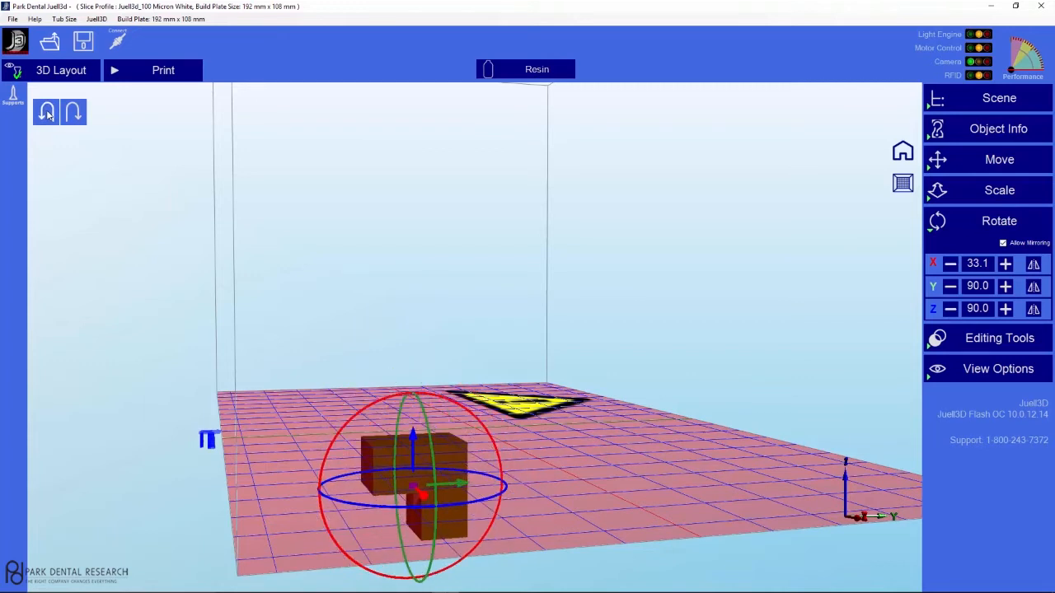
{"action": "left_click", "coordinate": [47, 114]}
- Redo the undone edits up to the mirrored version of the part
{"action": "left_click", "coordinate": [73, 114]}
{"action": "left_click", "coordinate": [73, 113]}
{"action": "left_click", "coordinate": [72, 113]}
{"action": "left_click", "coordinate": [73, 113]}
{"action": "left_click", "coordinate": [72, 114]}
{"action": "left_click", "coordinate": [73, 114]}
{"action": "left_click", "coordinate": [72, 114]}
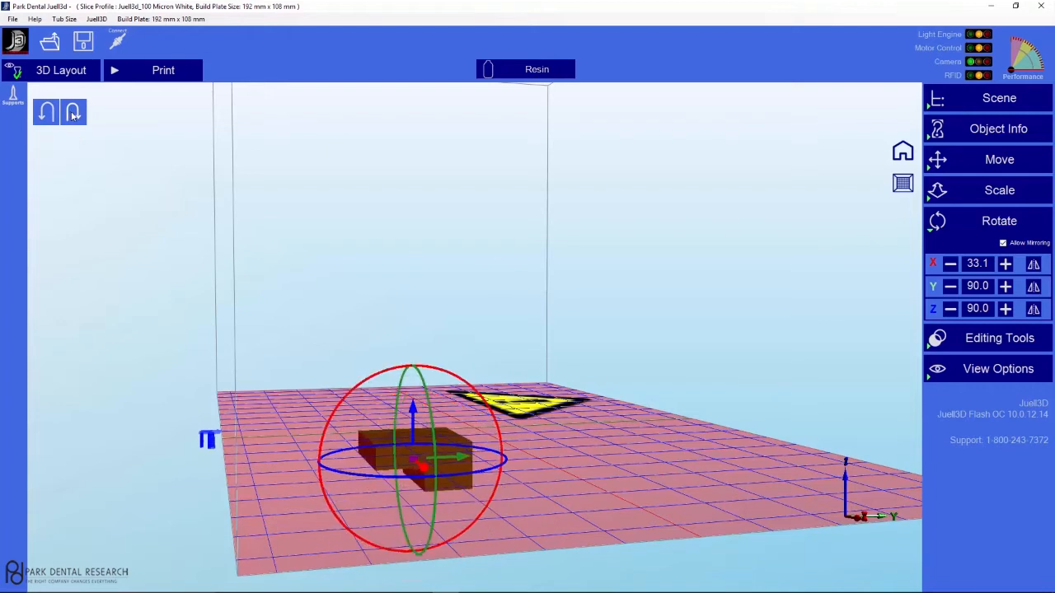
{"action": "left_click", "coordinate": [72, 113]}
{"action": "left_click", "coordinate": [72, 114]}
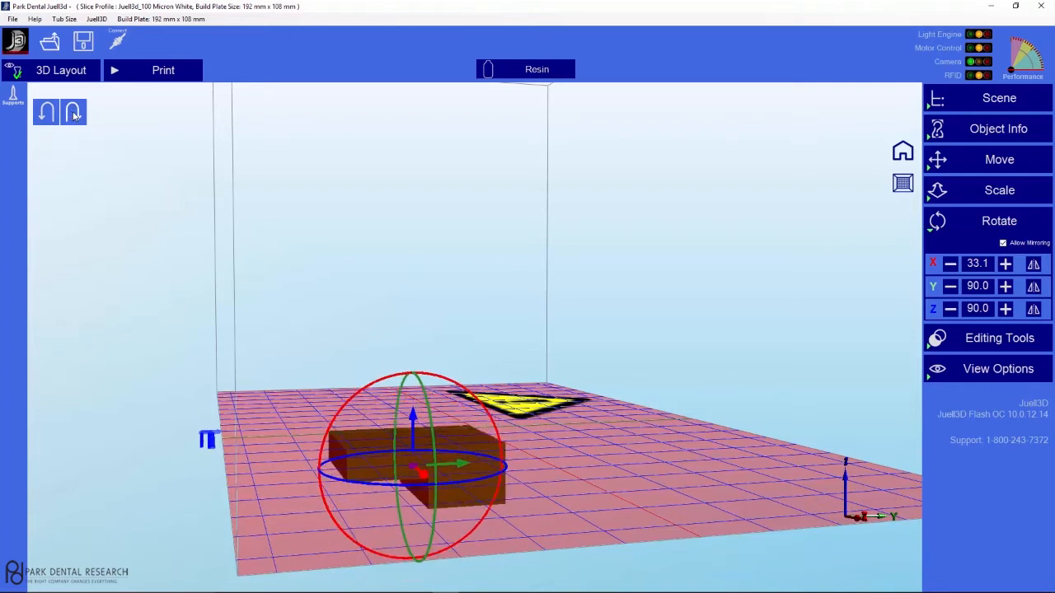
- Disallow mirroring and raise the part along Z until it sits above the build plate
{"action": "left_click", "coordinate": [1003, 243]}
{"action": "left_click_drag", "start_coordinate": [415, 426], "coordinate": [408, 333]}
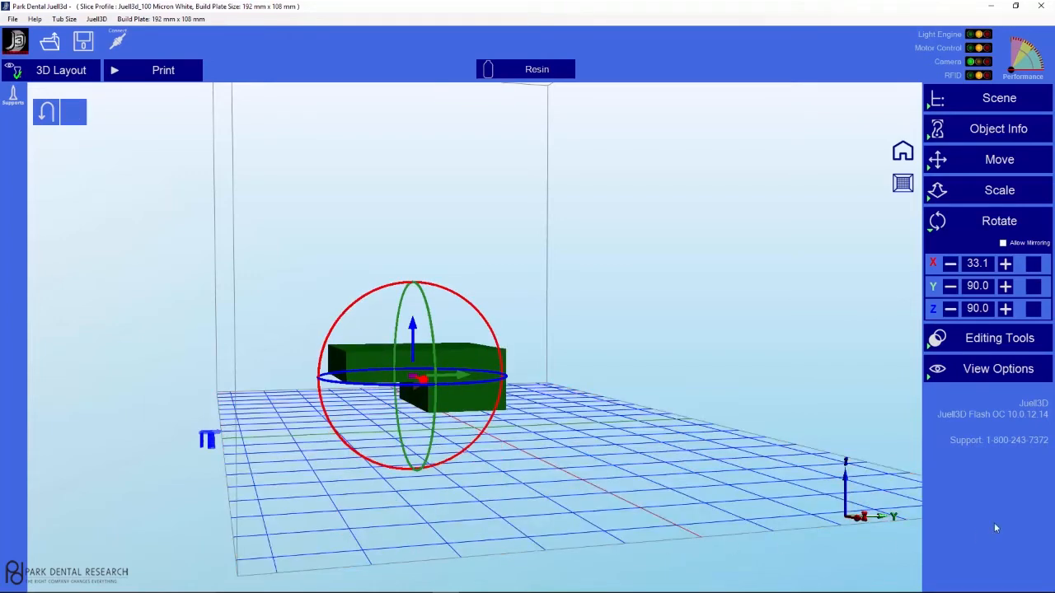
- Rotate the part about the X axis until it stands upright
{"action": "left_click", "coordinate": [935, 342]}
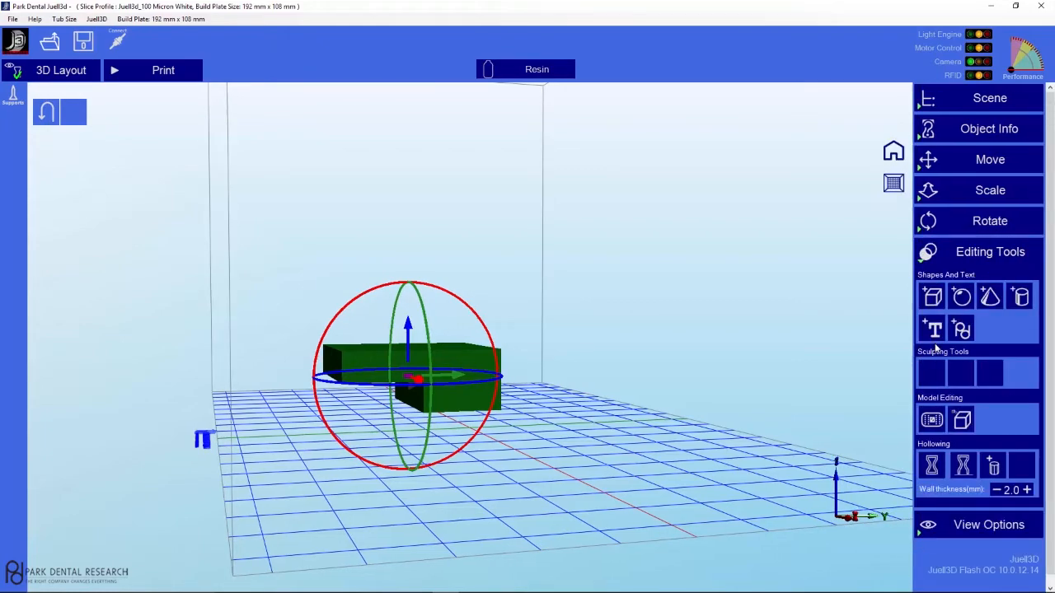
{"action": "left_click_drag", "start_coordinate": [520, 500], "coordinate": [599, 532]}
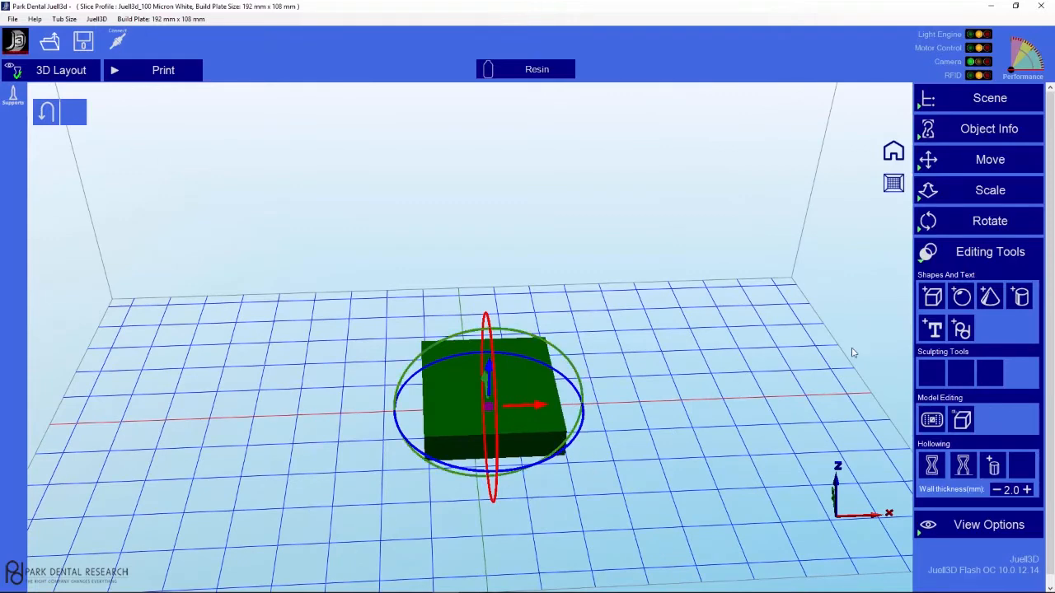
{"action": "left_click_drag", "start_coordinate": [639, 533], "coordinate": [498, 419]}
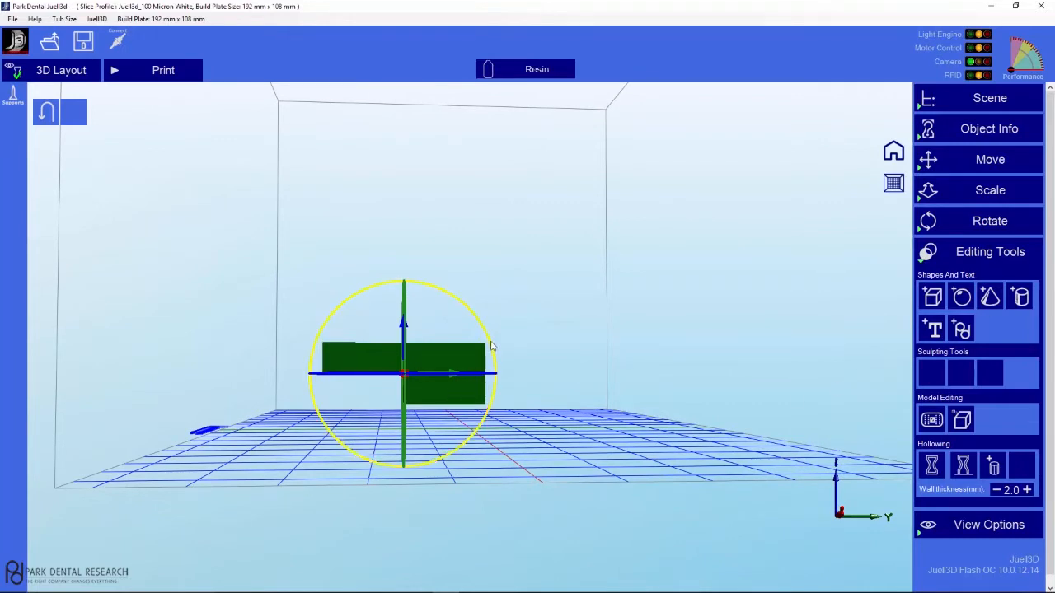
{"action": "left_click_drag", "start_coordinate": [491, 347], "coordinate": [448, 501]}
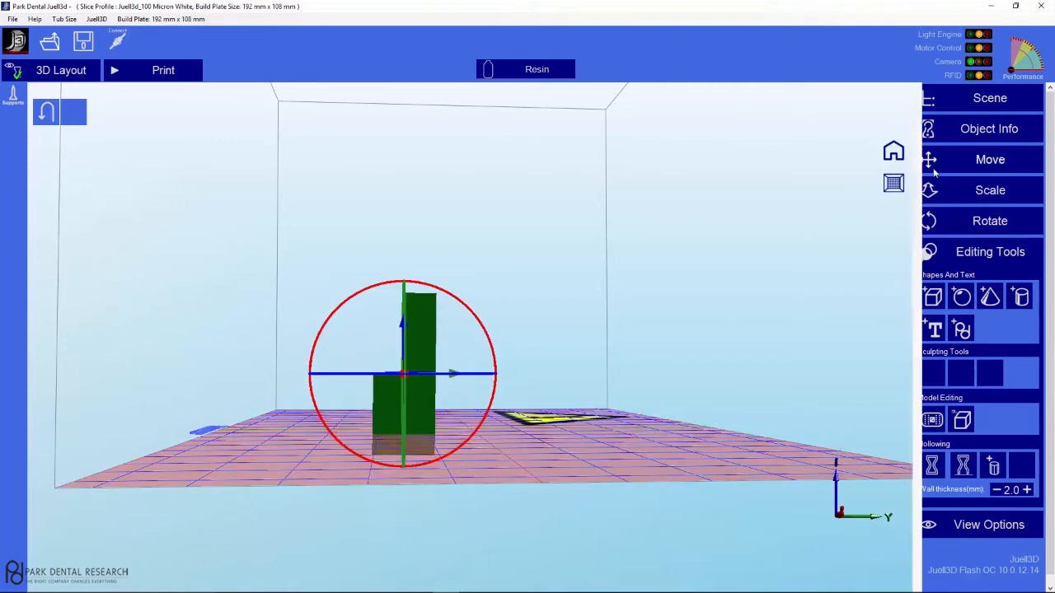
- Centre the upright part and drop it onto the build plate
{"action": "left_click", "coordinate": [931, 161]}
{"action": "left_click", "coordinate": [1005, 192]}
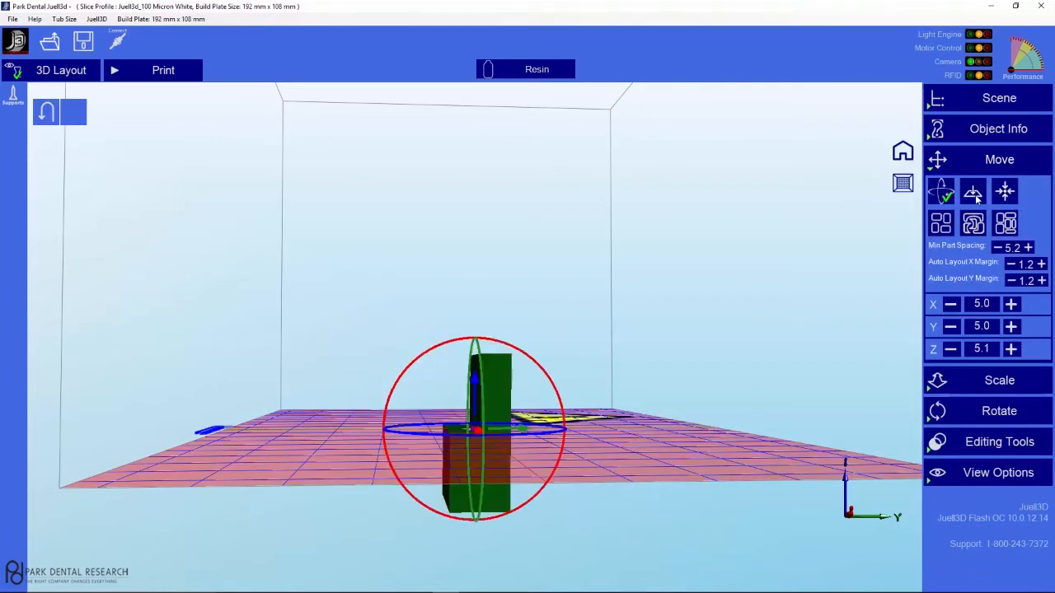
{"action": "left_click_drag", "start_coordinate": [608, 500], "coordinate": [687, 466]}
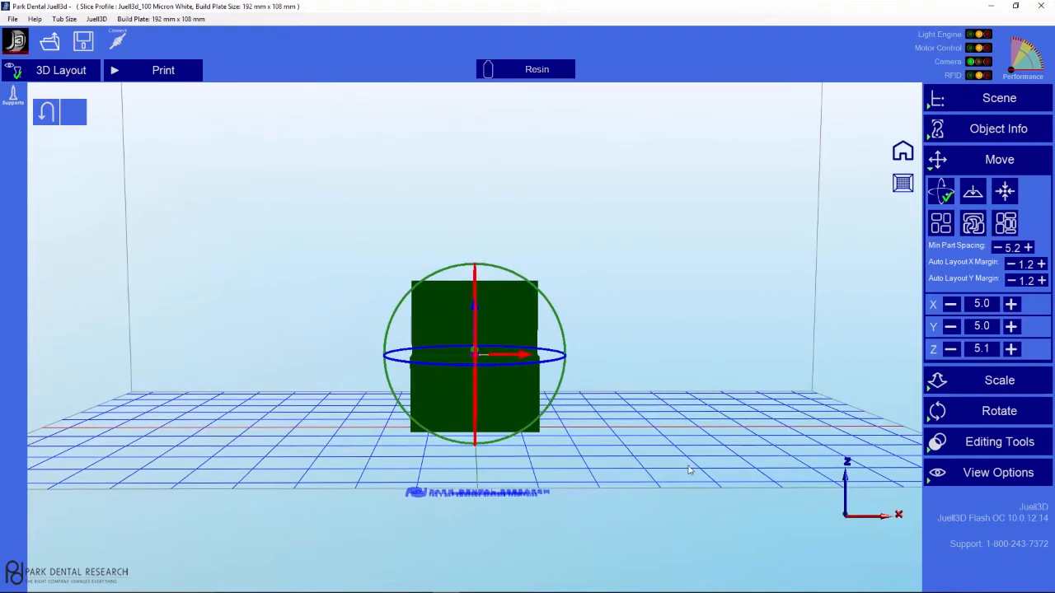
- Add a box shape and move it onto the build plate beside the part
{"action": "left_click", "coordinate": [939, 449]}
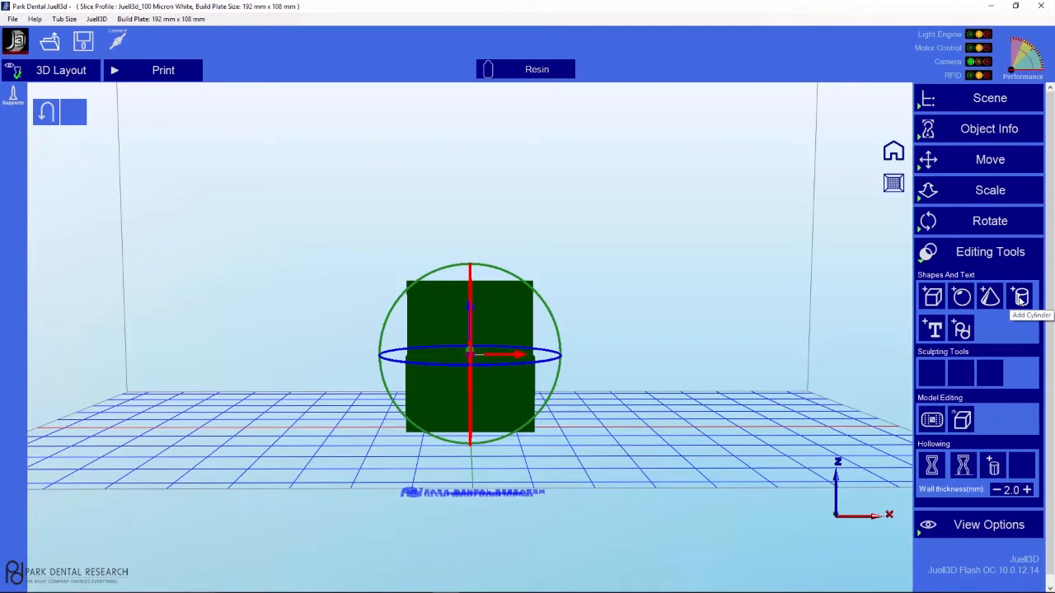
{"action": "left_click", "coordinate": [933, 298]}
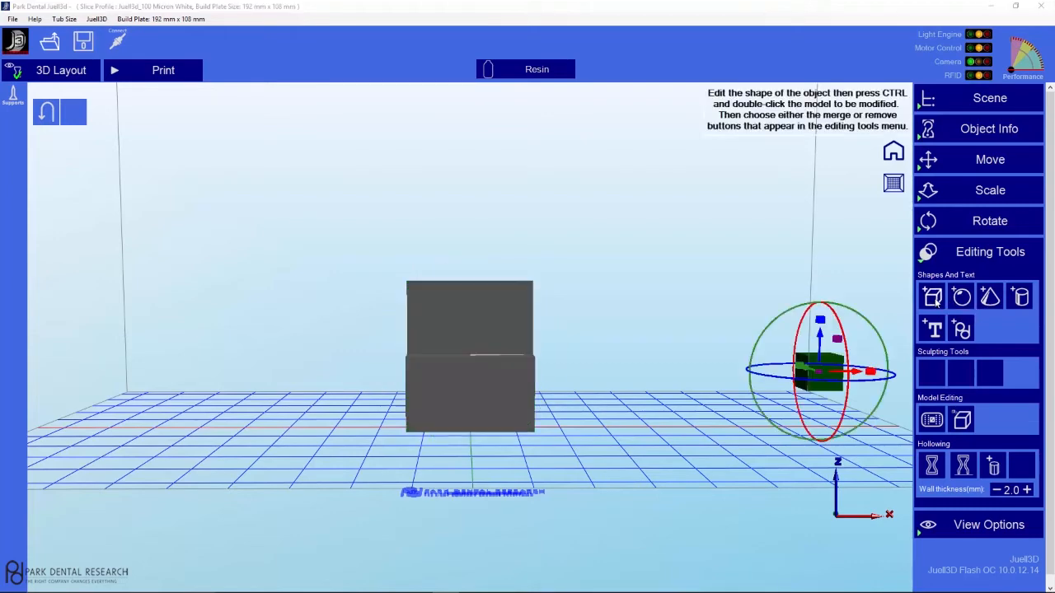
{"action": "right_click_drag", "start_coordinate": [688, 431], "coordinate": [730, 430]}
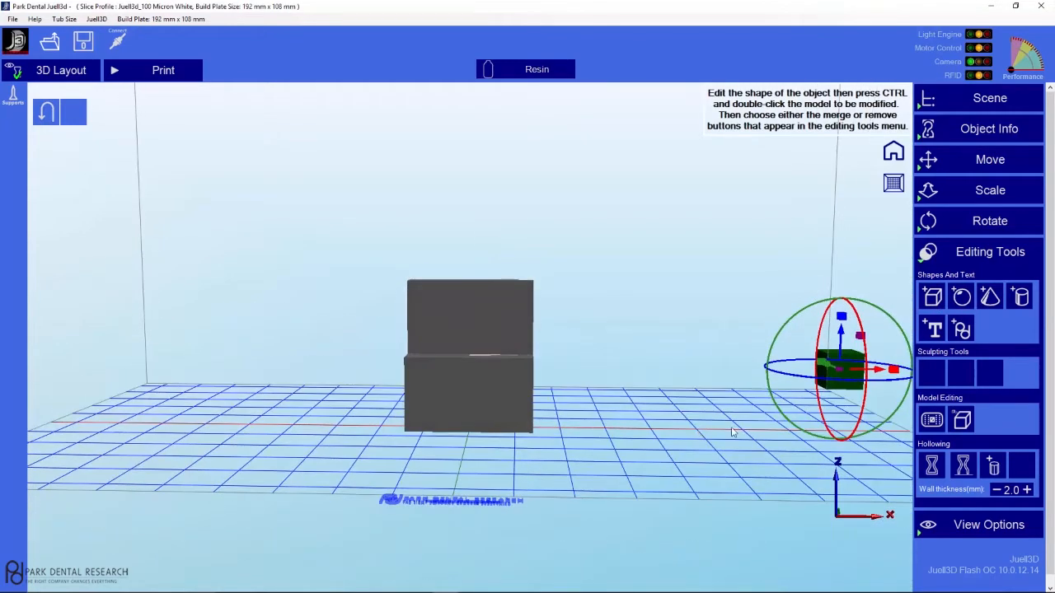
{"action": "left_click_drag", "start_coordinate": [831, 384], "coordinate": [683, 432]}
- Scale the box along the X, Y and Z axes and move it to overlap the lower front of the part
{"action": "left_click_drag", "start_coordinate": [765, 420], "coordinate": [853, 418]}
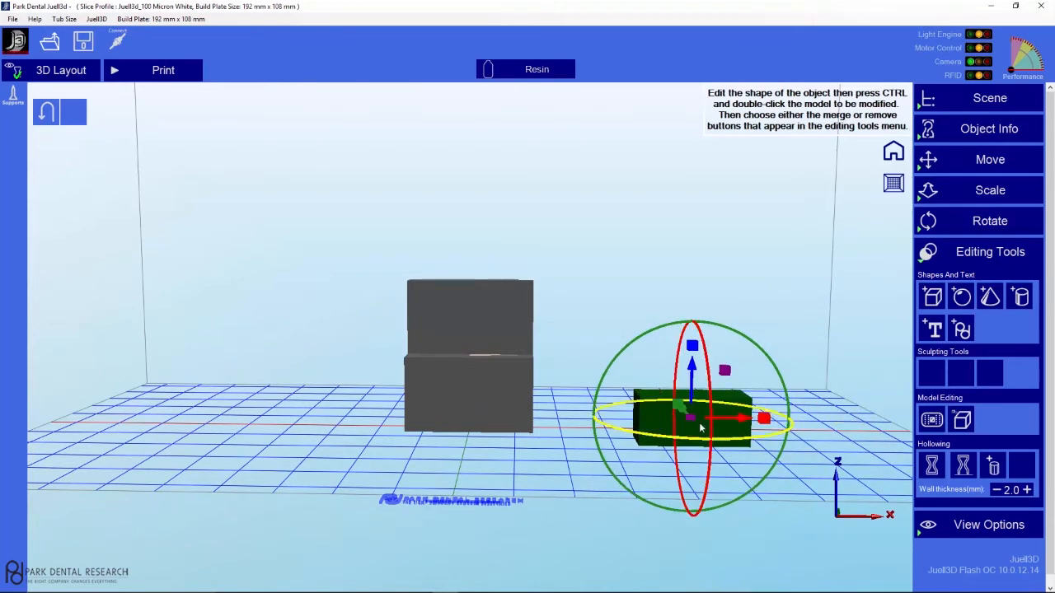
{"action": "left_click_drag", "start_coordinate": [679, 407], "coordinate": [680, 414]}
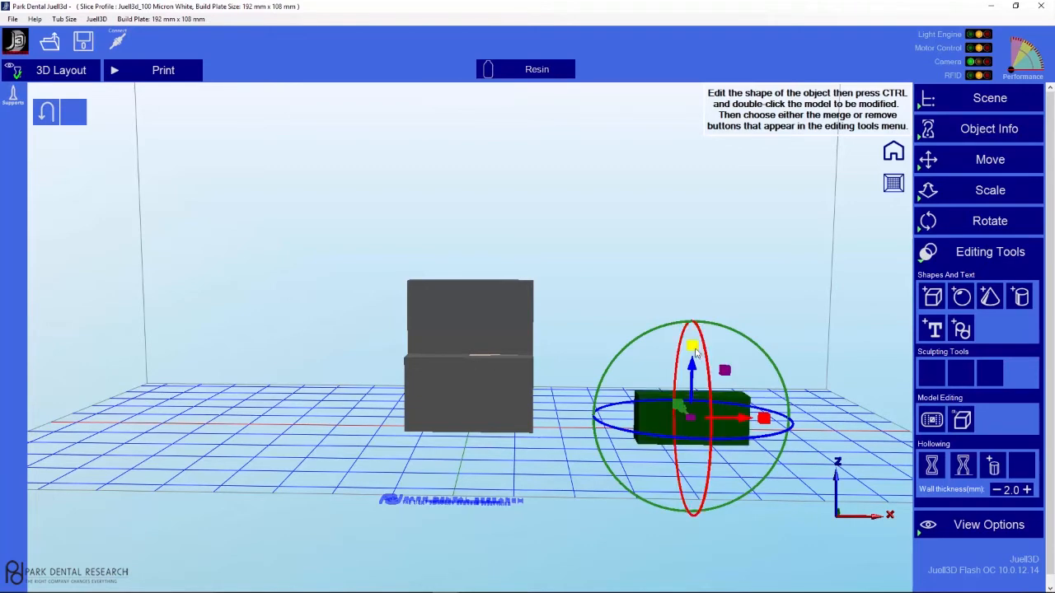
{"action": "left_click_drag", "start_coordinate": [692, 346], "coordinate": [694, 290]}
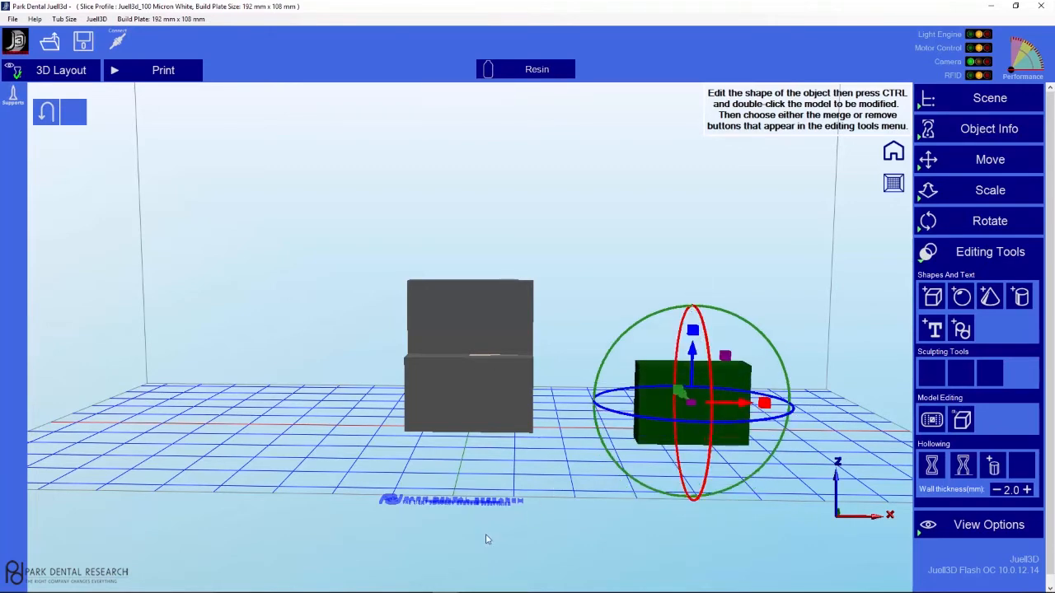
{"action": "left_click_drag", "start_coordinate": [521, 480], "coordinate": [614, 519]}
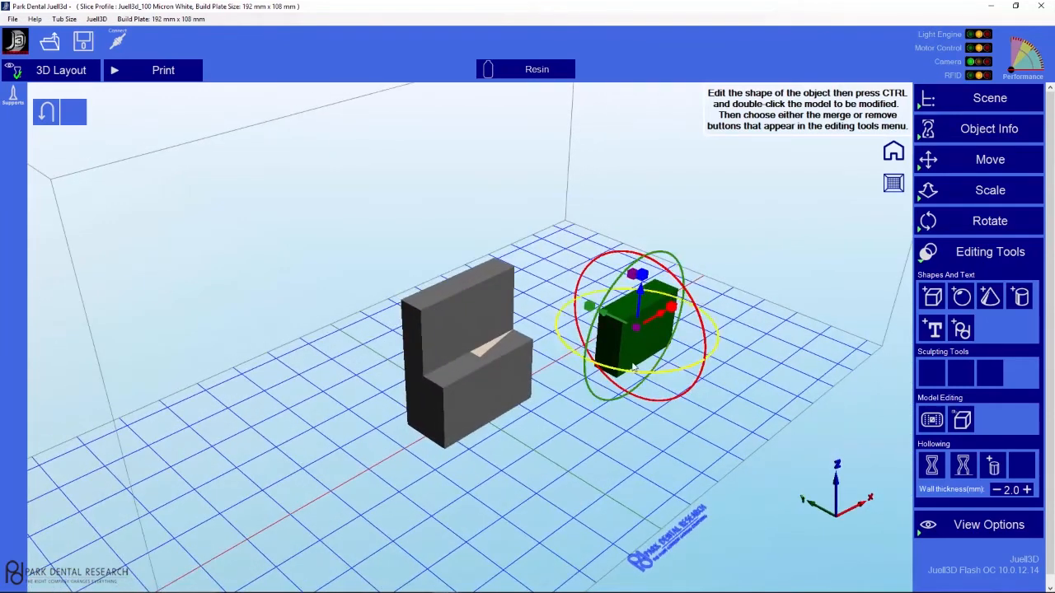
{"action": "left_click_drag", "start_coordinate": [636, 330], "coordinate": [521, 380]}
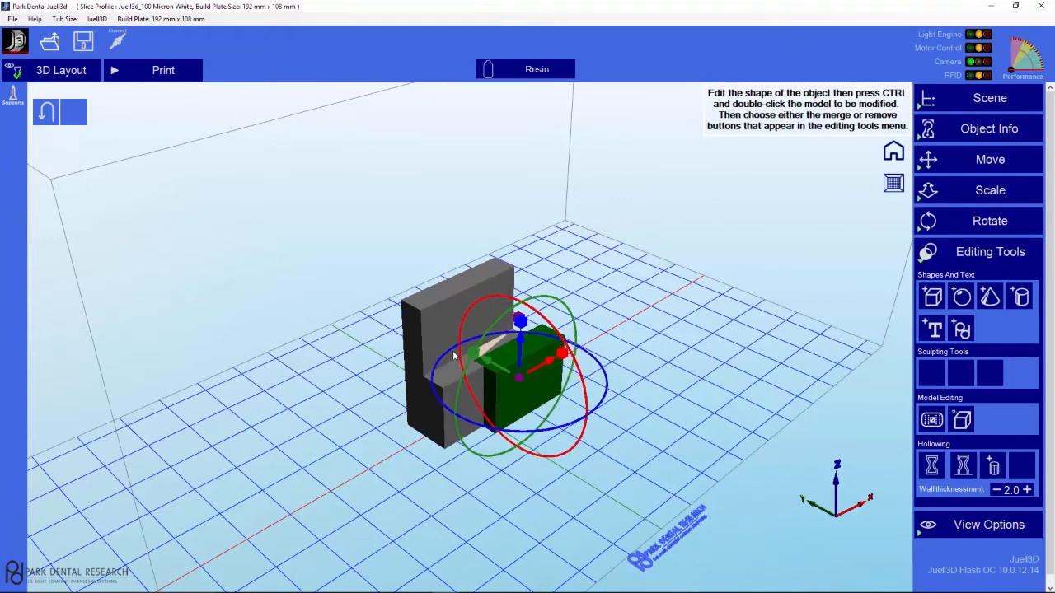
- Select the part together with the box, merge them into one body, and undo the merge
{"action": "double_click", "coordinate": [441, 333], "text": "ctrl"}
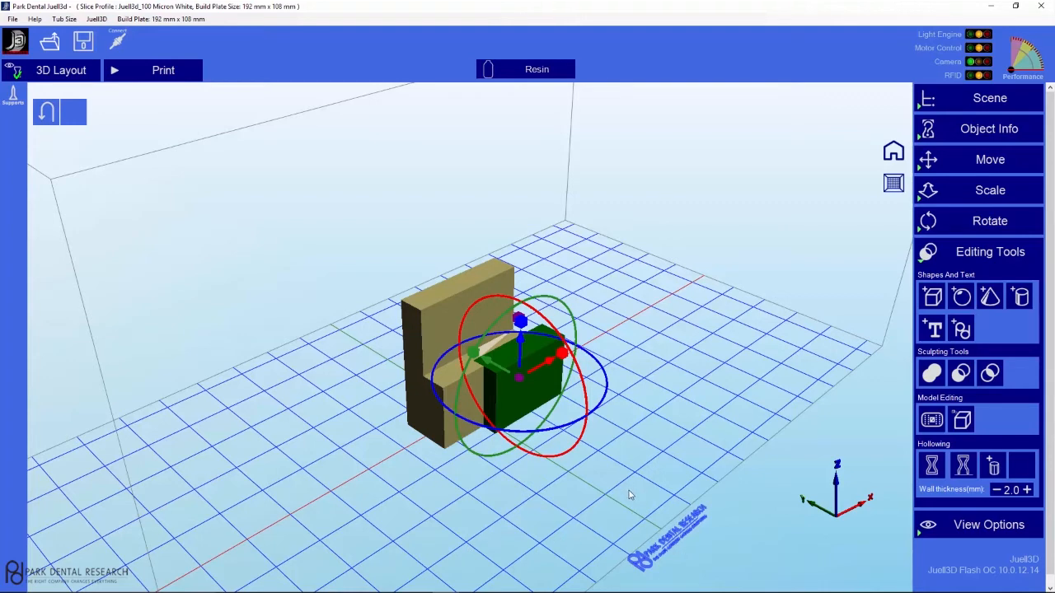
{"action": "left_click_drag", "start_coordinate": [628, 492], "coordinate": [609, 497]}
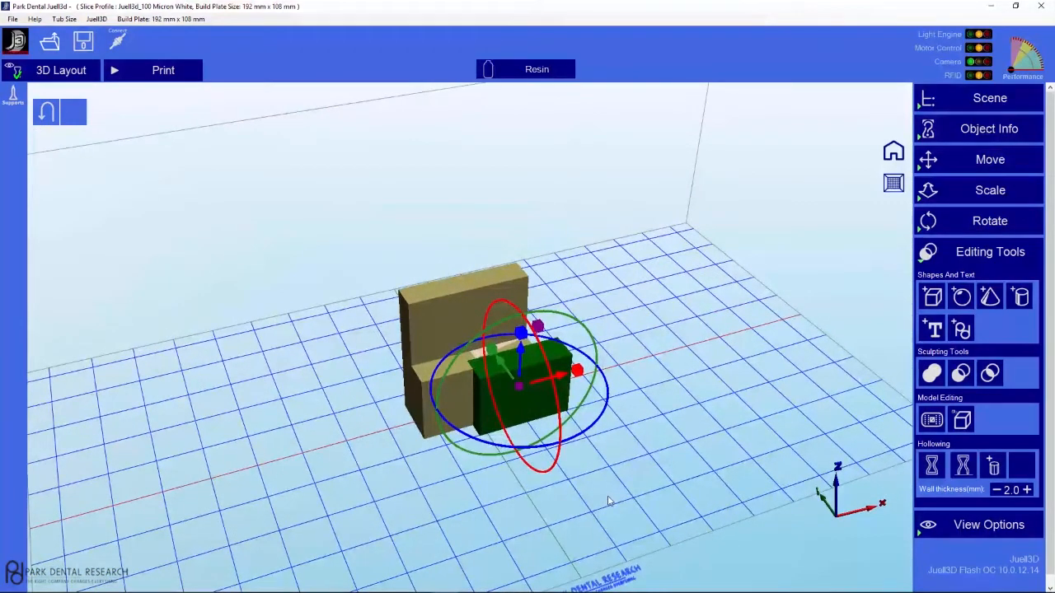
{"action": "left_click", "coordinate": [931, 376]}
{"action": "mouse_move", "coordinate": [503, 463]}
{"action": "left_mouse_down"}
{"action": "mouse_move", "coordinate": [524, 460]}
{"action": "mouse_move", "coordinate": [503, 449]}
{"action": "mouse_move", "coordinate": [543, 437]}
{"action": "left_mouse_up"}
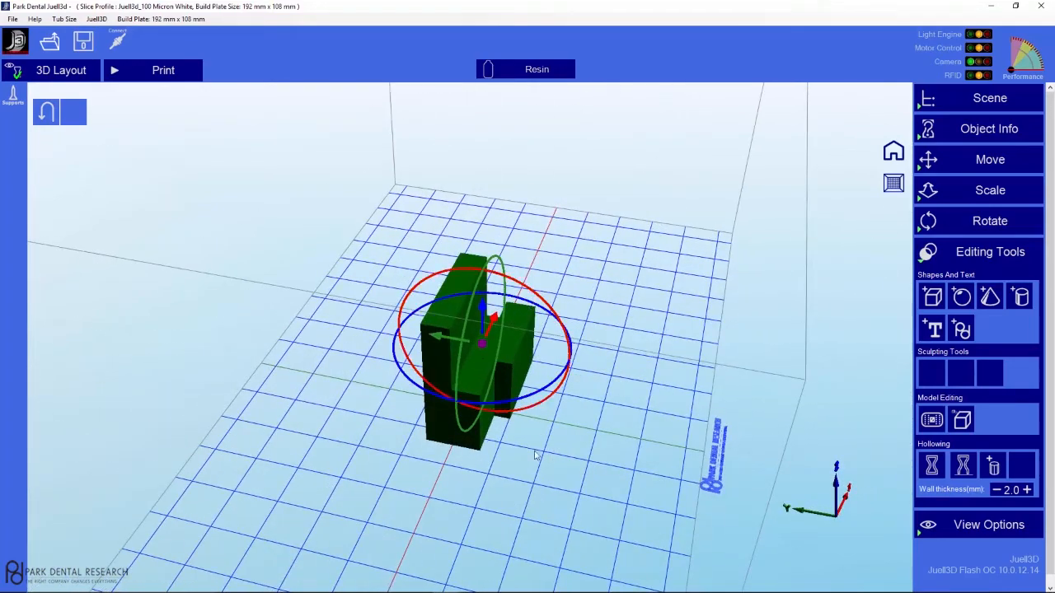
{"action": "left_click_drag", "start_coordinate": [522, 545], "coordinate": [471, 536]}
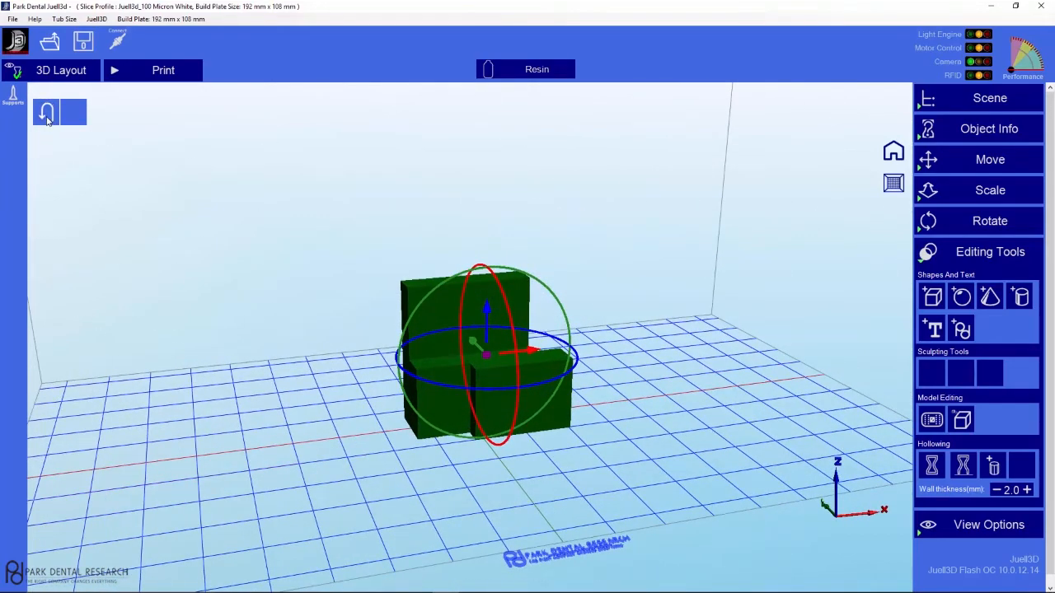
{"action": "left_click", "coordinate": [47, 115]}
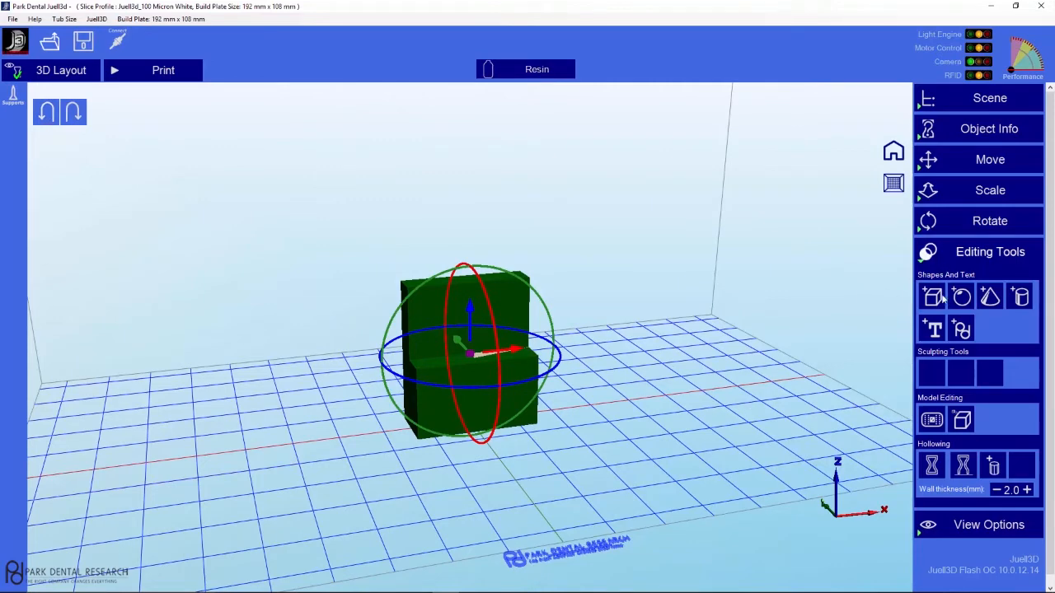
- Add a new box overlapping the part's lower front corner and stretch it along the X axis
{"action": "left_click", "coordinate": [931, 300]}
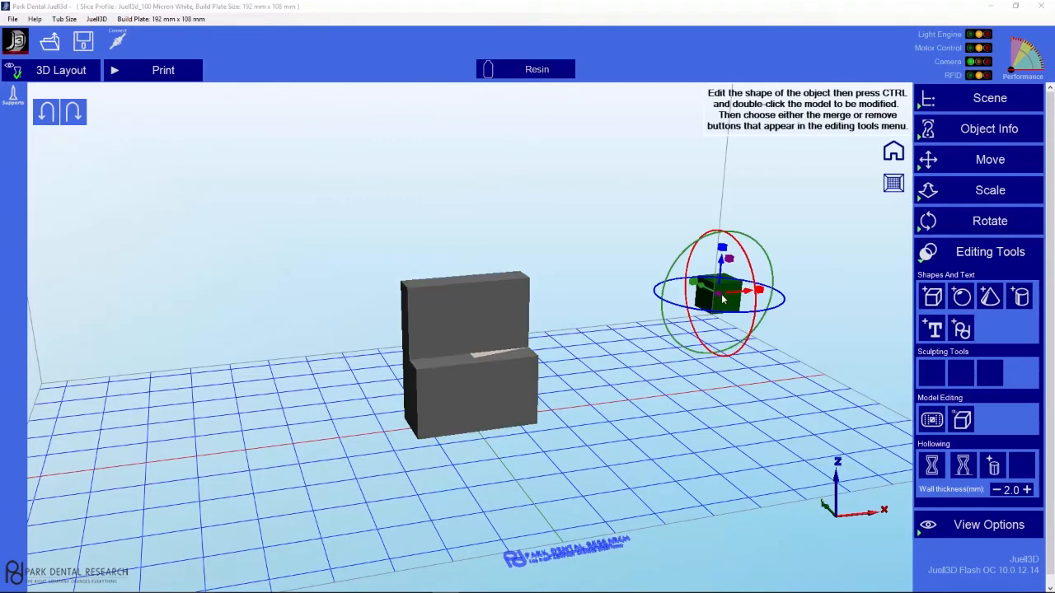
{"action": "left_click_drag", "start_coordinate": [719, 299], "coordinate": [527, 407]}
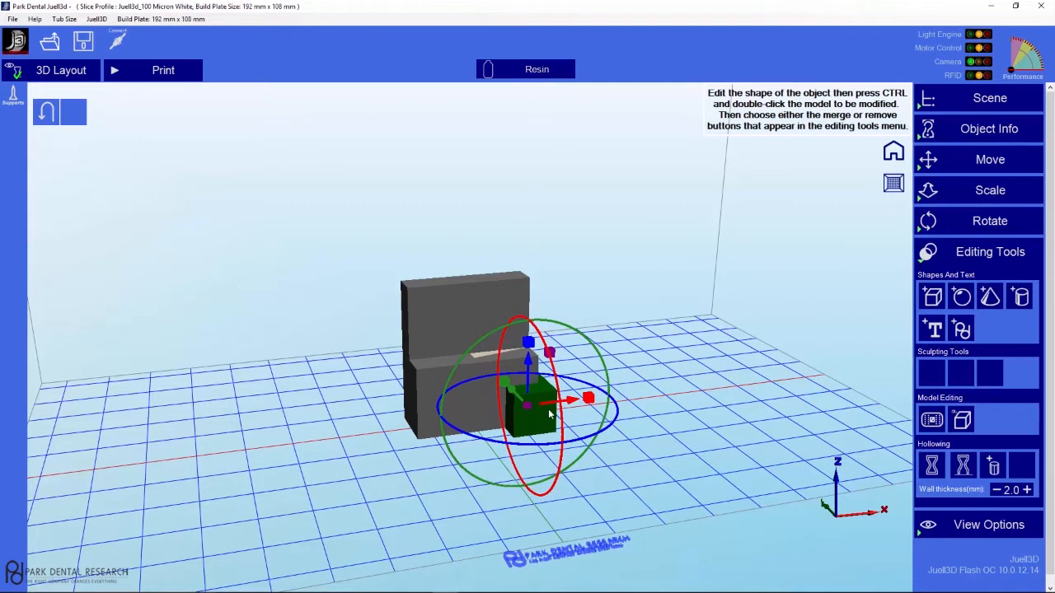
{"action": "left_click_drag", "start_coordinate": [590, 399], "coordinate": [693, 394]}
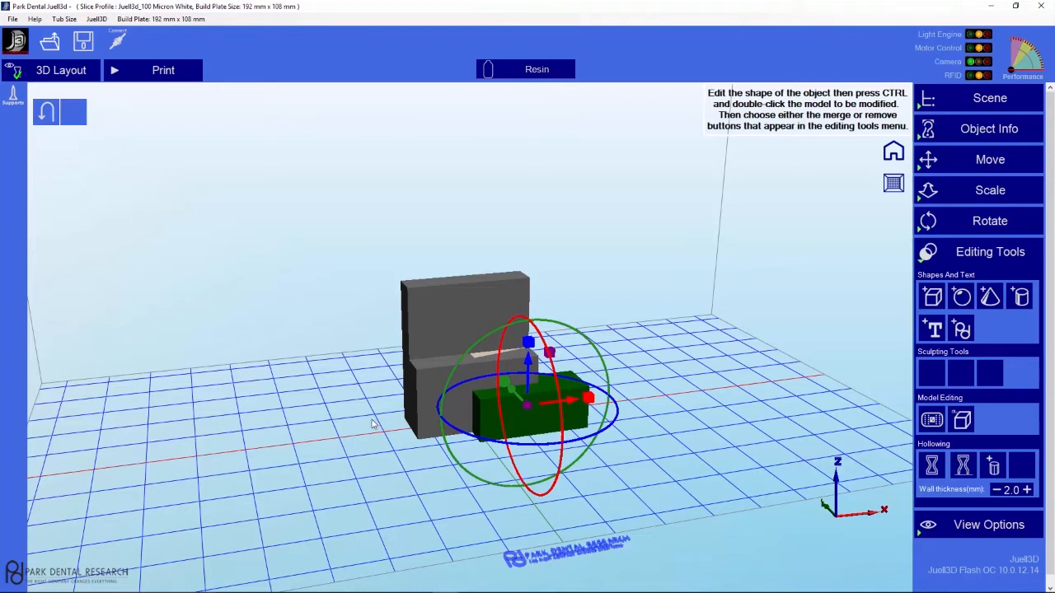
- Select the part together with the stretched box and remove the box's volume from the part
{"action": "double_click", "coordinate": [437, 372], "text": "ctrl"}
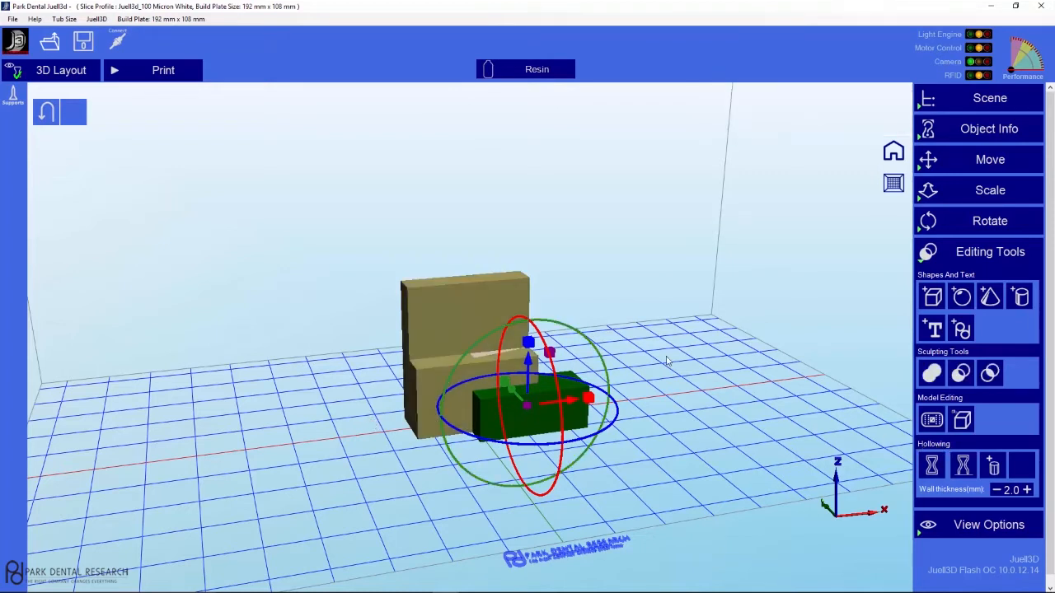
{"action": "left_click", "coordinate": [960, 375]}
{"action": "left_click_drag", "start_coordinate": [499, 490], "coordinate": [520, 466]}
- Add a cone, rotate it about the X axis to point into the part, and position it overlapping the lower front face
{"action": "left_click", "coordinate": [989, 297]}
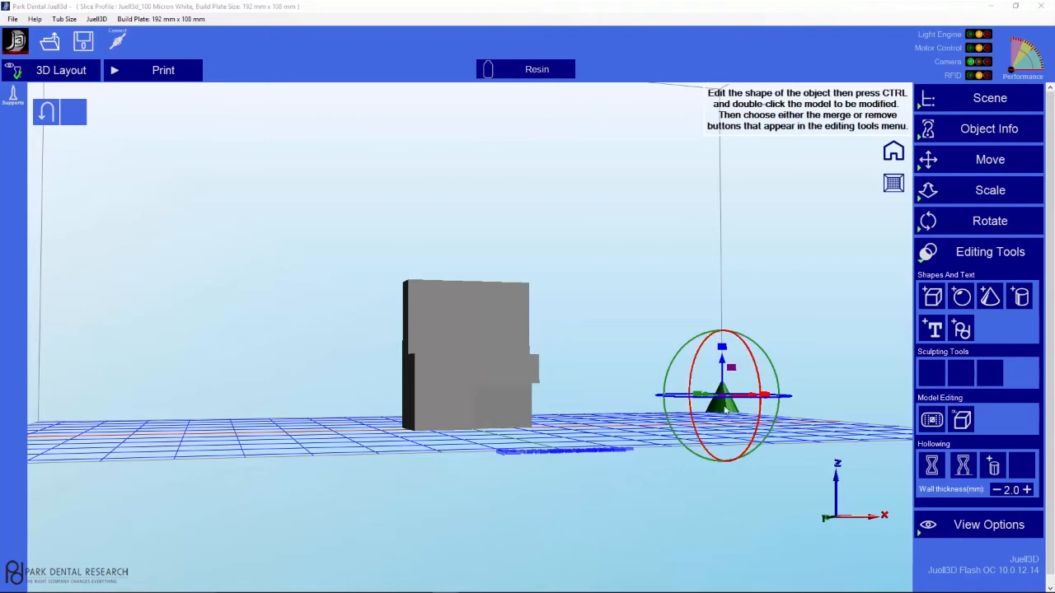
{"action": "left_click_drag", "start_coordinate": [804, 402], "coordinate": [803, 439]}
{"action": "left_click_drag", "start_coordinate": [753, 350], "coordinate": [482, 452]}
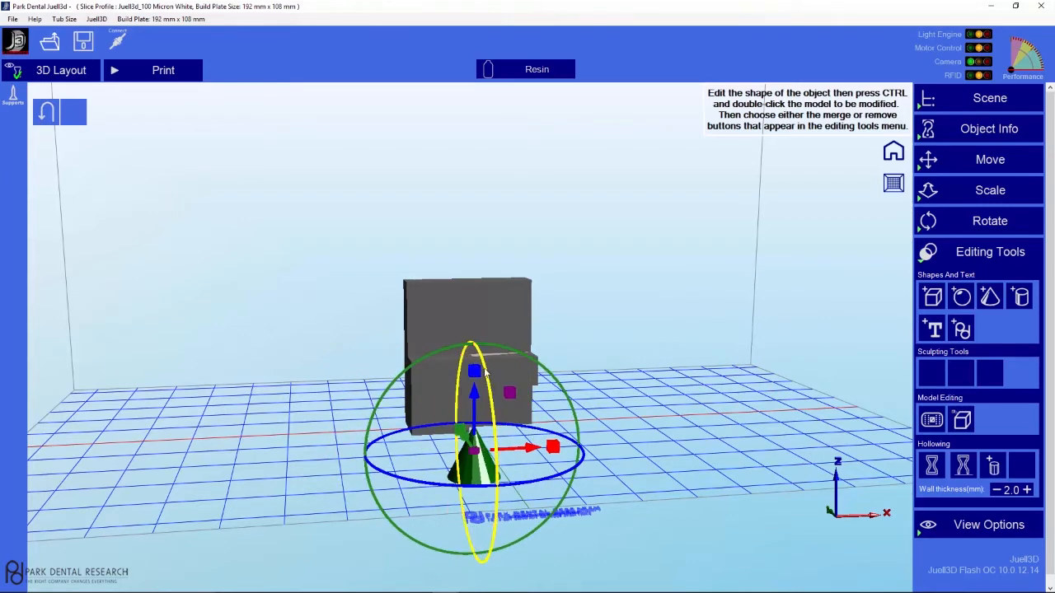
{"action": "left_click_drag", "start_coordinate": [489, 384], "coordinate": [453, 269]}
{"action": "left_click_drag", "start_coordinate": [475, 464], "coordinate": [450, 419]}
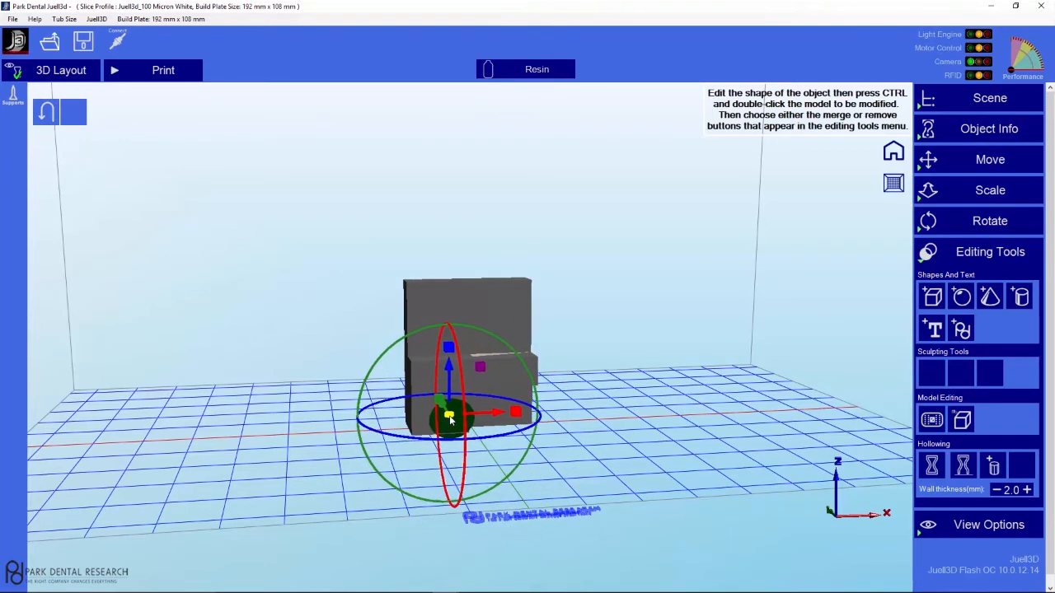
- Select the part together with the cone and remove the cone's volume from the part
{"action": "double_click", "coordinate": [429, 341], "text": "ctrl"}
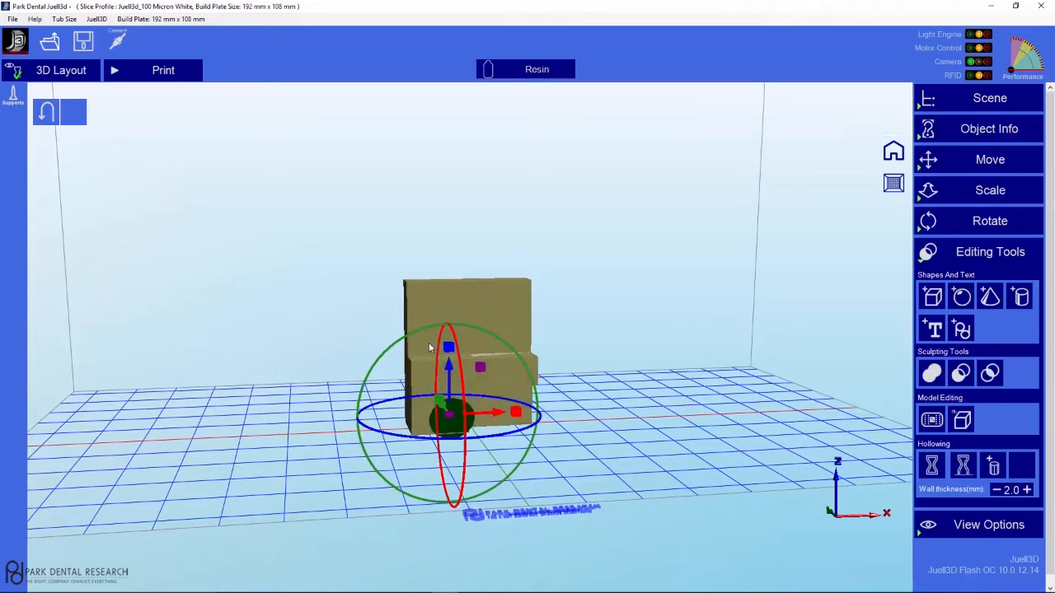
{"action": "left_click", "coordinate": [964, 422]}
{"action": "left_click_drag", "start_coordinate": [553, 469], "coordinate": [511, 463]}
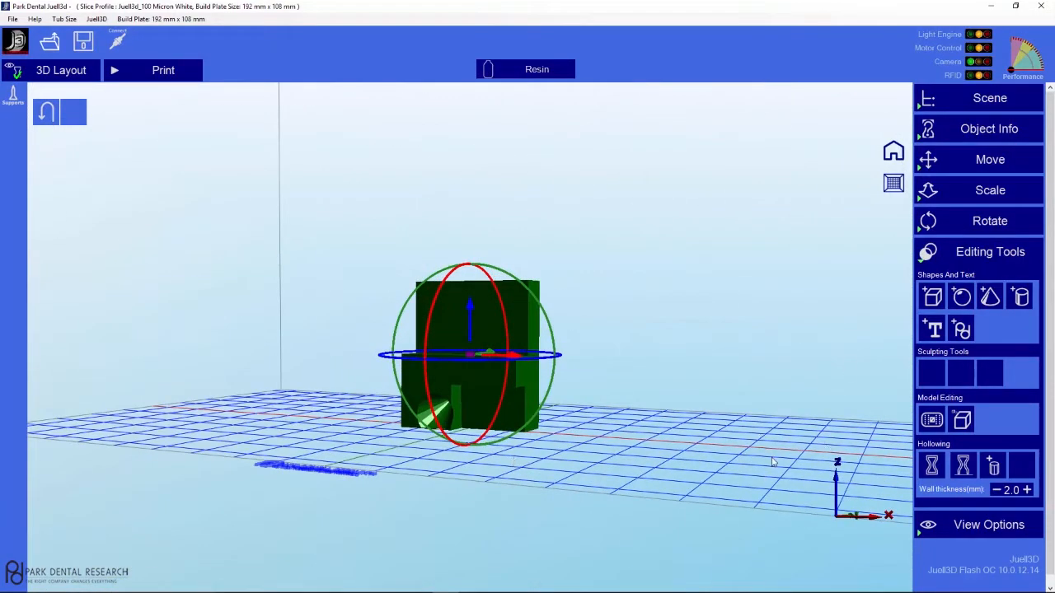
- Start a text label in the Broadway font at 4 mm size and enter the doctor's name as the label text
{"action": "left_click", "coordinate": [933, 331]}
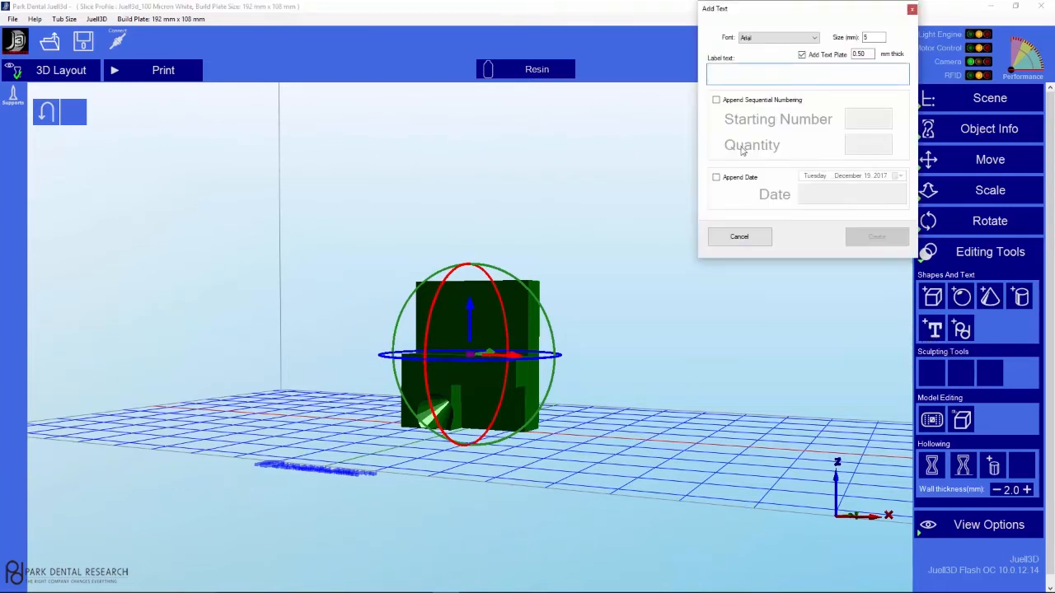
{"action": "left_click", "coordinate": [815, 39]}
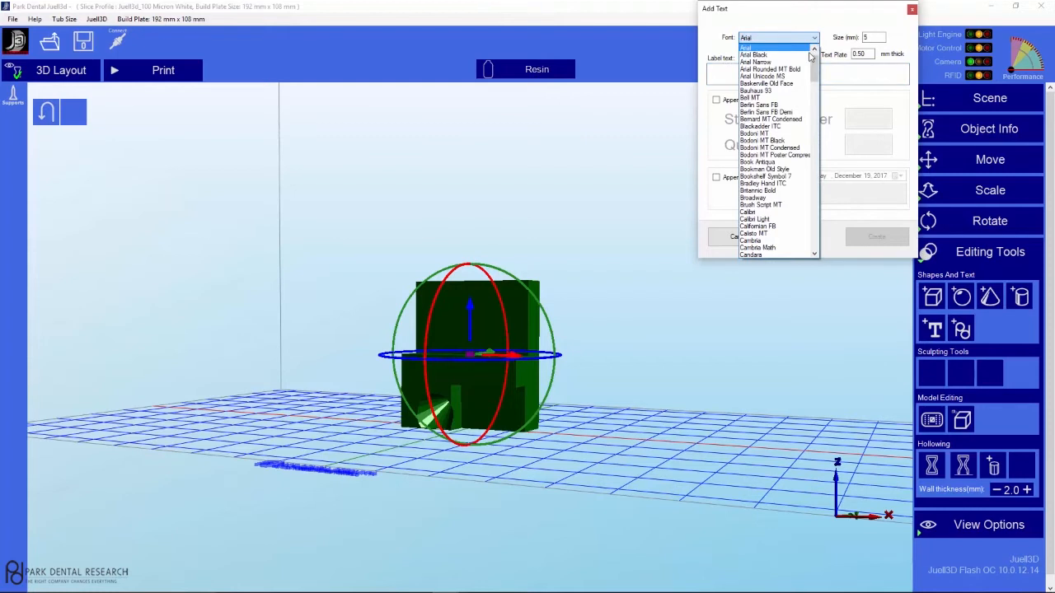
{"action": "left_click", "coordinate": [762, 199]}
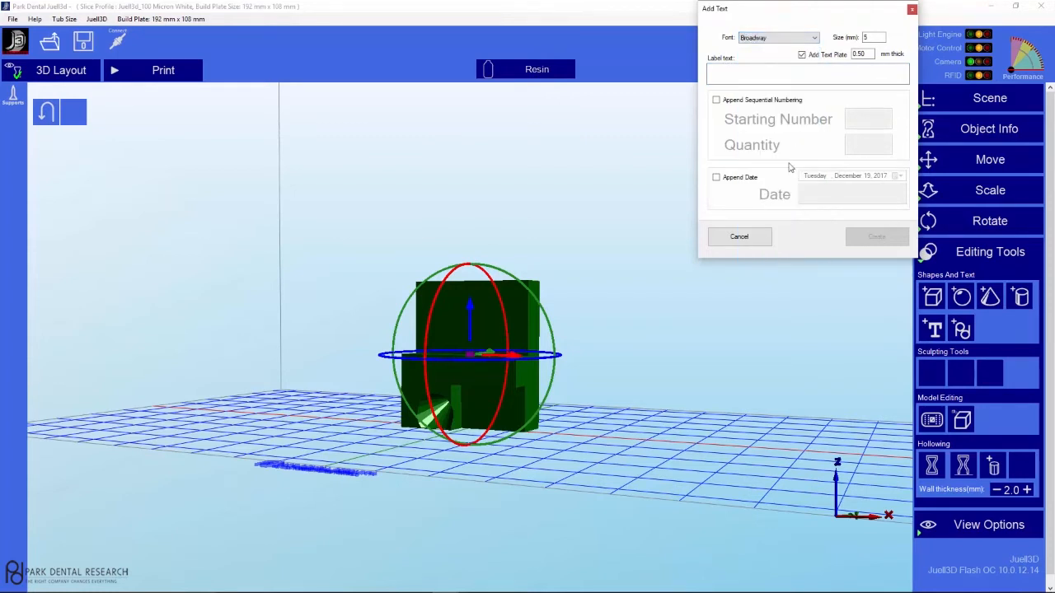
{"action": "double_click", "coordinate": [872, 37]}
{"action": "type", "text": "4"}
{"action": "left_click", "coordinate": [726, 74]}
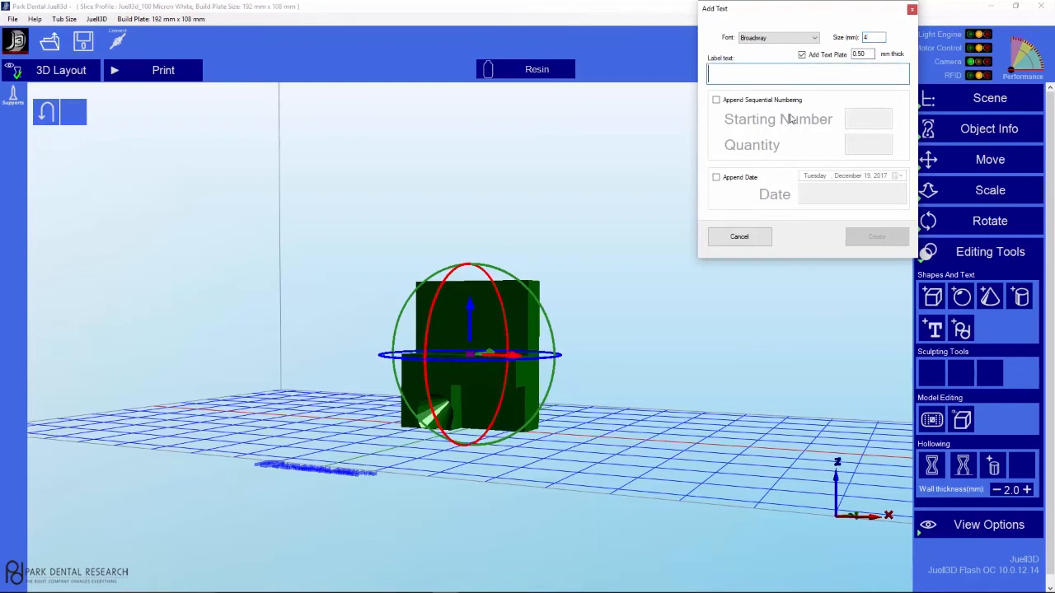
{"action": "type", "text": "Dr Brown"}
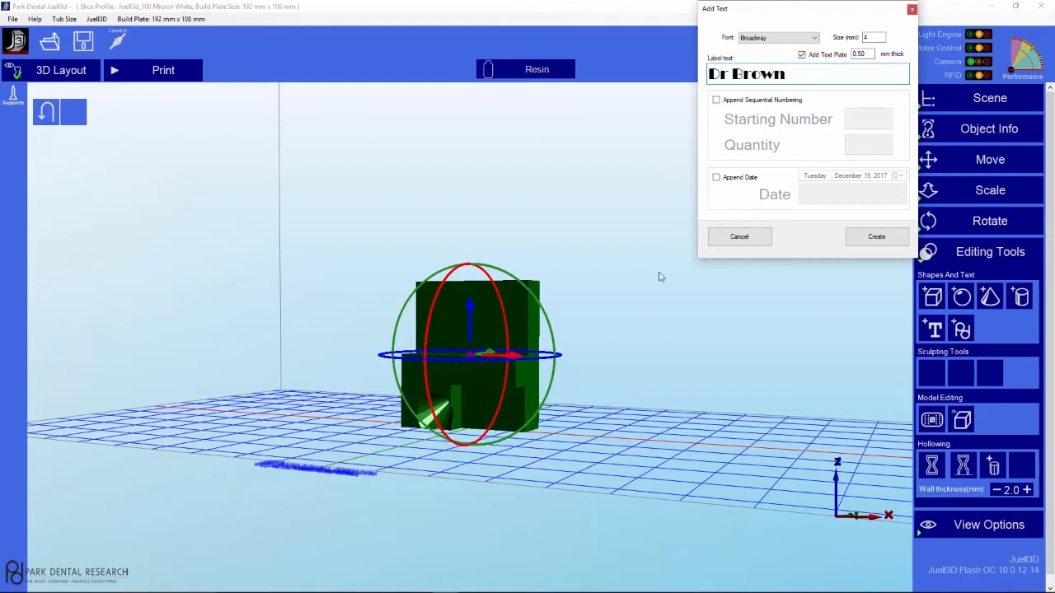
- Append sequential numbering with a quantity of 5 and the date 12/19/2017 to the label text, and create the labels
{"action": "left_click", "coordinate": [717, 99]}
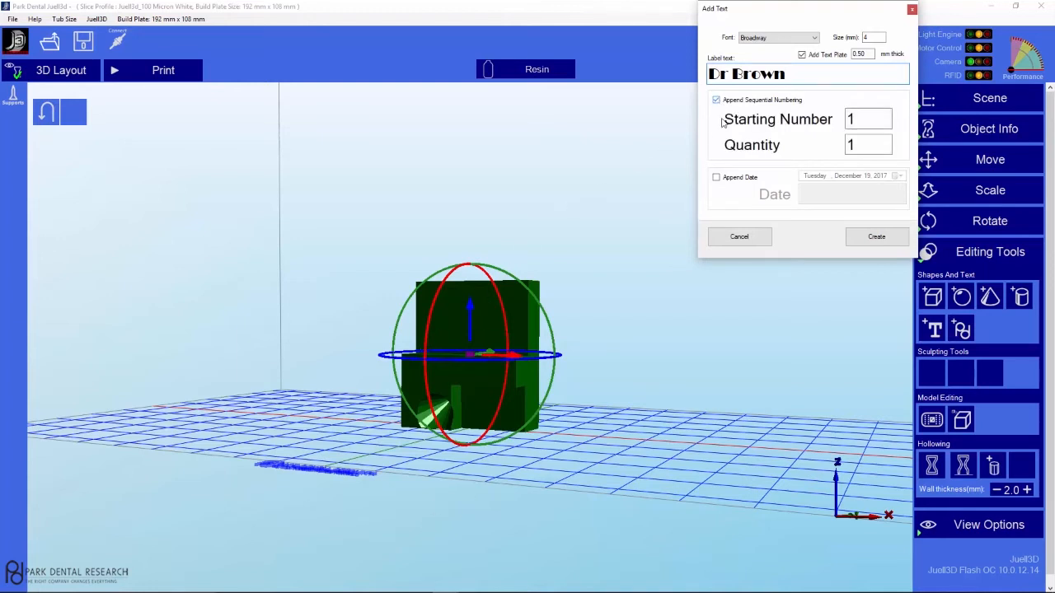
{"action": "double_click", "coordinate": [853, 146]}
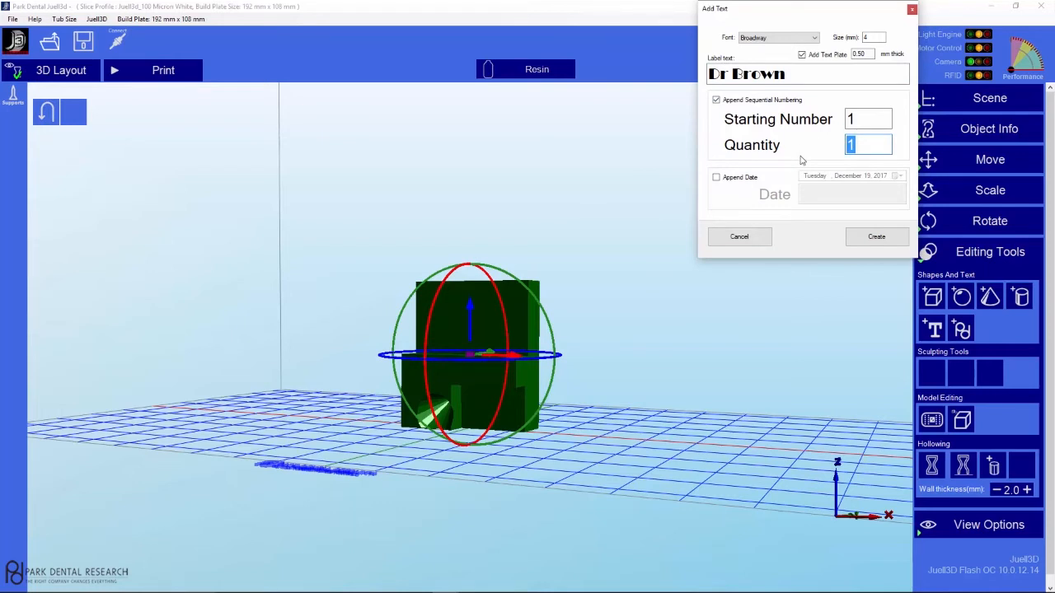
{"action": "type", "text": "5"}
{"action": "left_click", "coordinate": [716, 178]}
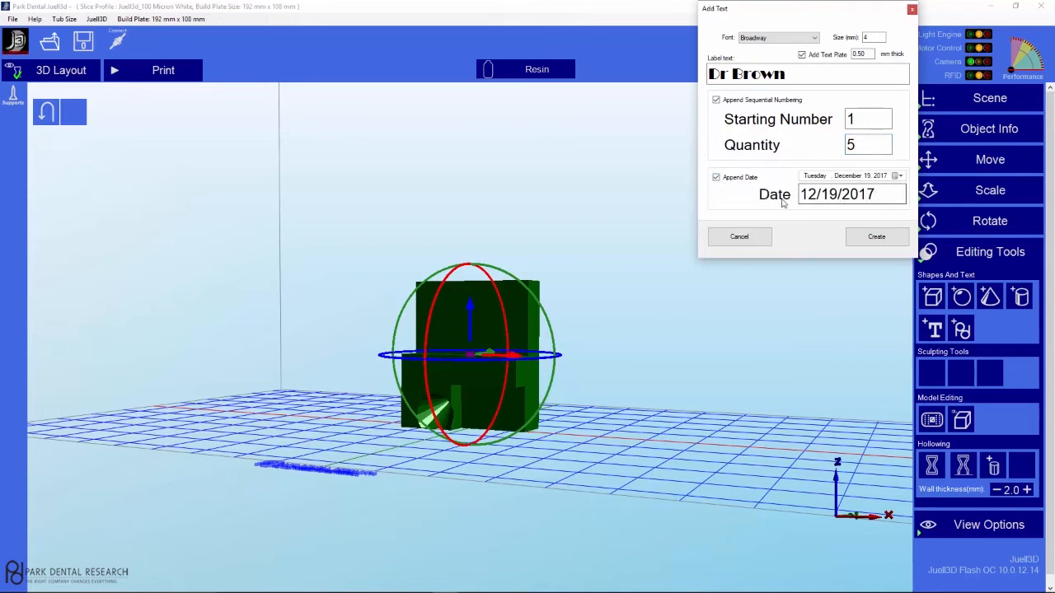
{"action": "left_click", "coordinate": [877, 239]}
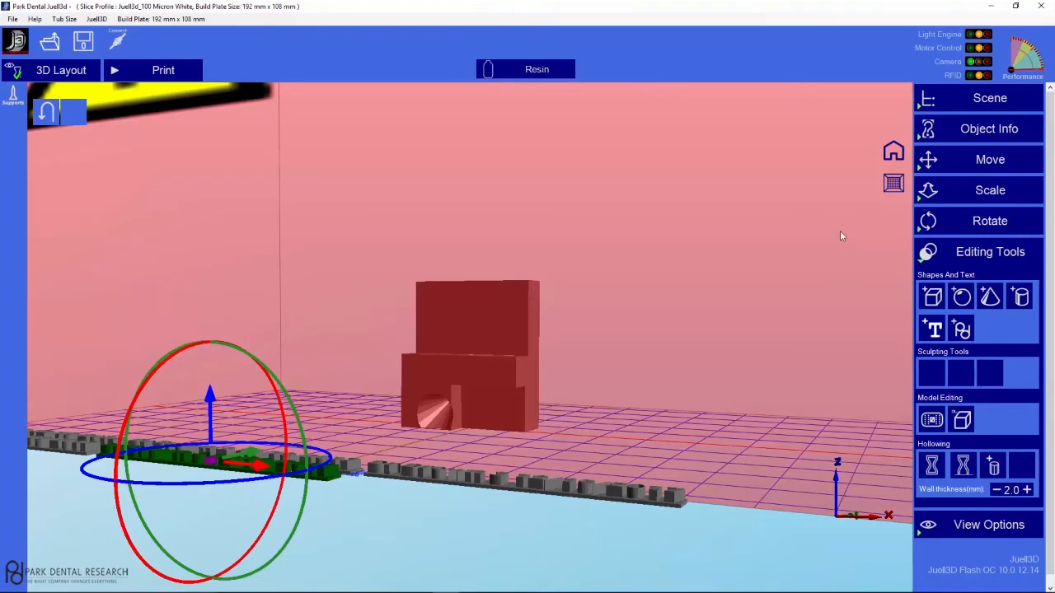
- Move one of the new text labels from the front edge of the build plate onto the lower part of the model
{"action": "middle_click_drag", "start_coordinate": [431, 504], "coordinate": [569, 554]}
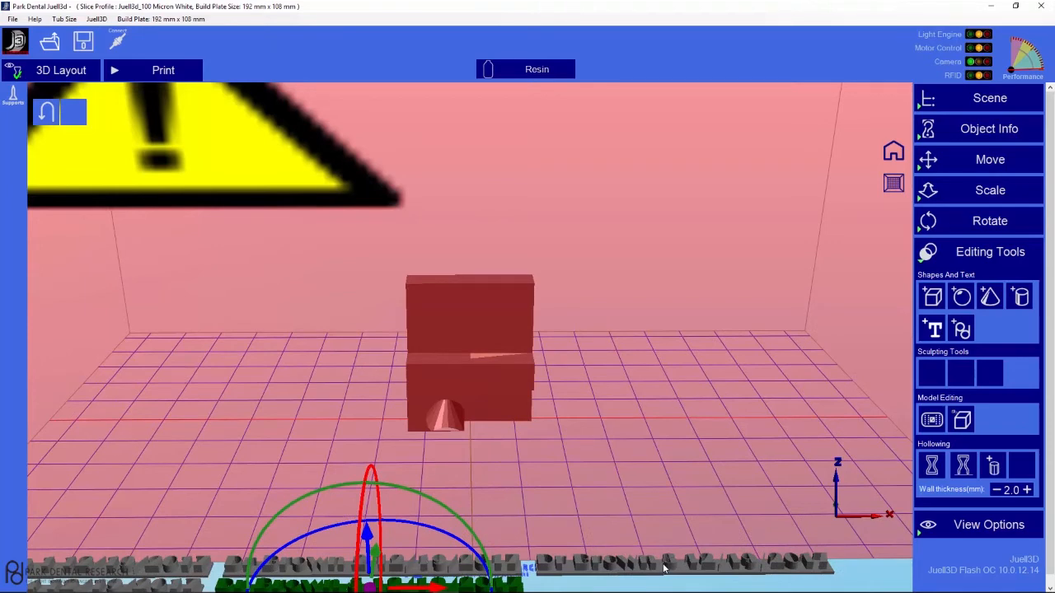
{"action": "left_click", "coordinate": [666, 569]}
{"action": "left_click_drag", "start_coordinate": [682, 569], "coordinate": [486, 545]}
{"action": "left_click_drag", "start_coordinate": [725, 513], "coordinate": [614, 478]}
{"action": "left_click_drag", "start_coordinate": [412, 428], "coordinate": [537, 436]}
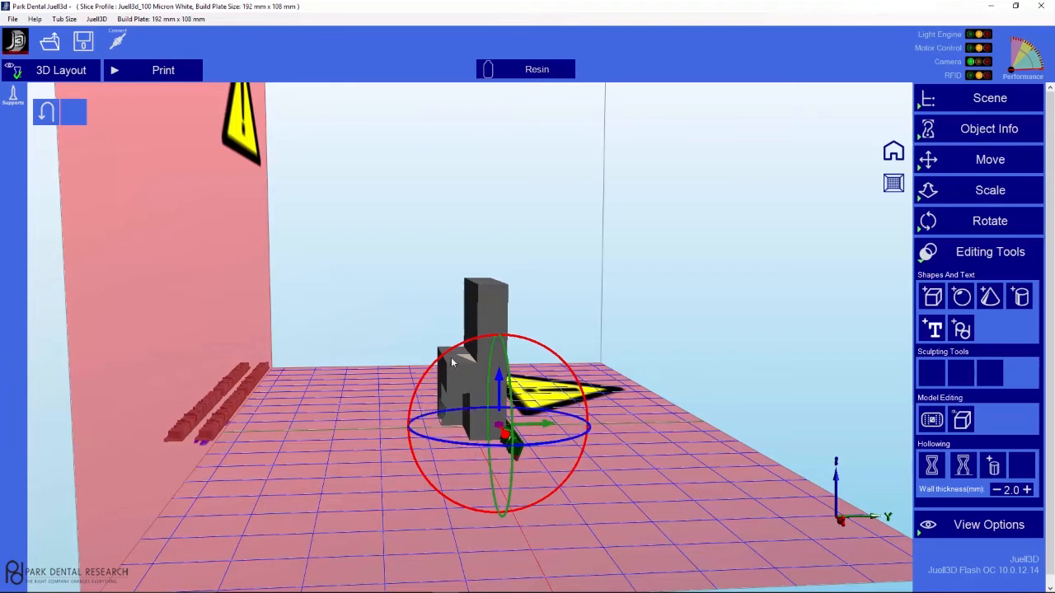
- Select the part together with the overlapping label and remove the label's volume from the part
{"action": "left_click", "coordinate": [465, 374]}
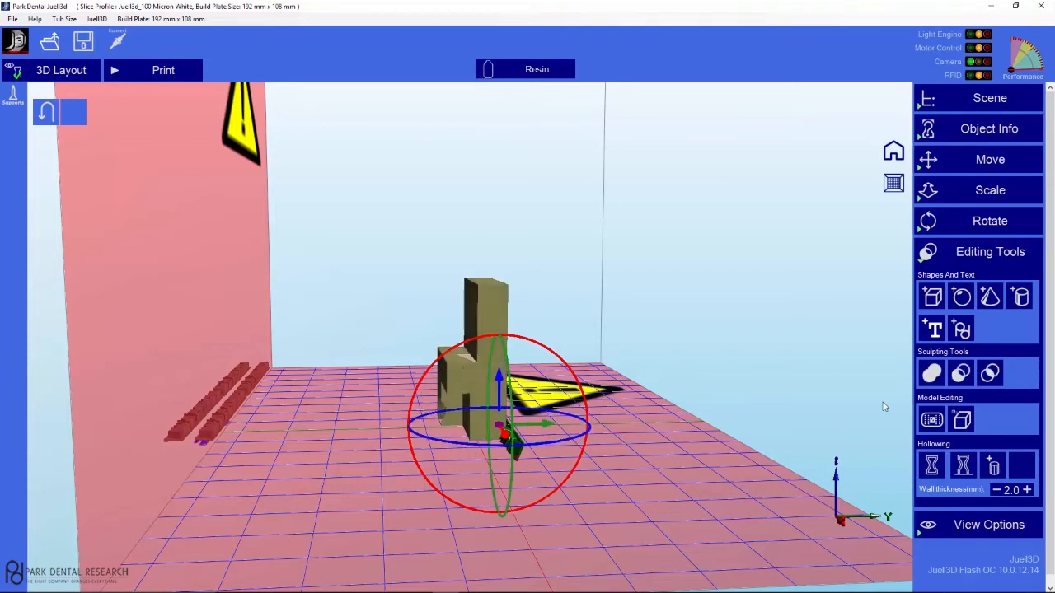
{"action": "left_click", "coordinate": [961, 375]}
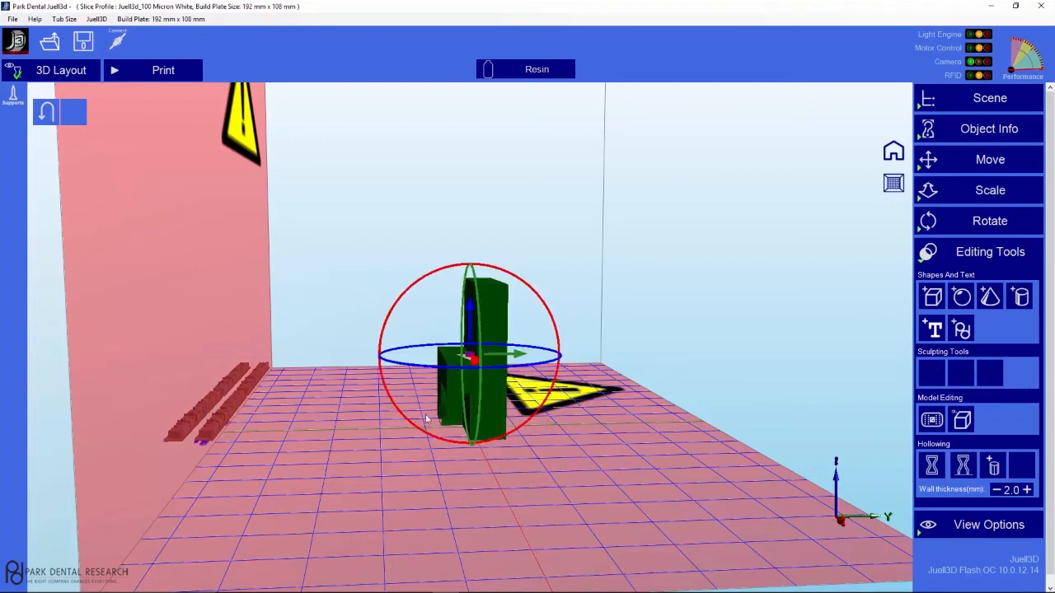
{"action": "middle_click_drag", "start_coordinate": [490, 427], "coordinate": [429, 398]}
{"action": "scroll", "coordinate": [428, 395], "scroll_direction": "up", "scroll_amount": 4}
{"action": "scroll", "coordinate": [428, 394], "scroll_direction": "up", "scroll_amount": 5}
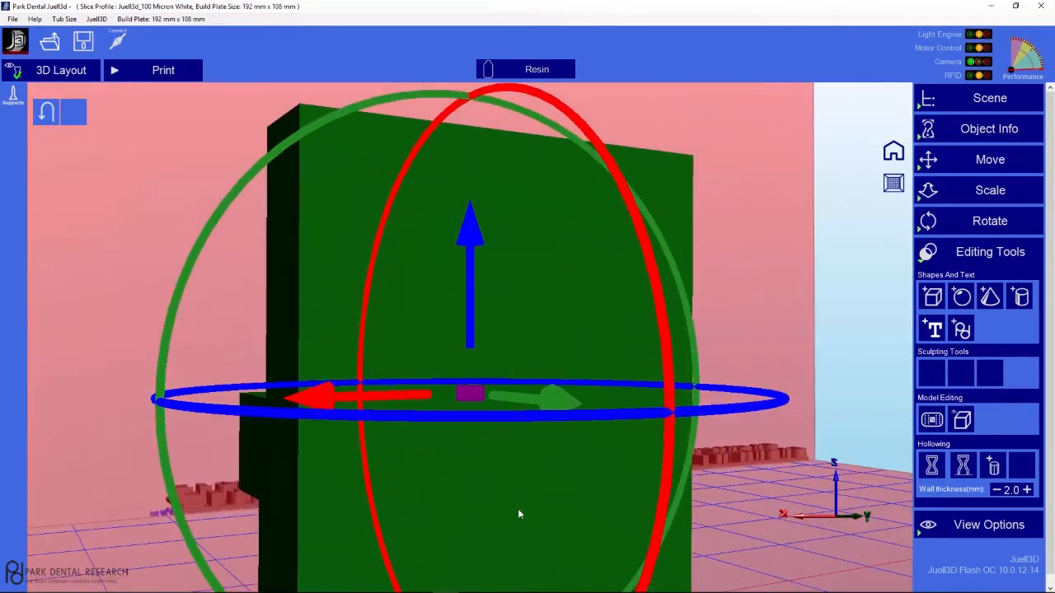
{"action": "middle_click_drag", "start_coordinate": [501, 509], "coordinate": [476, 370]}
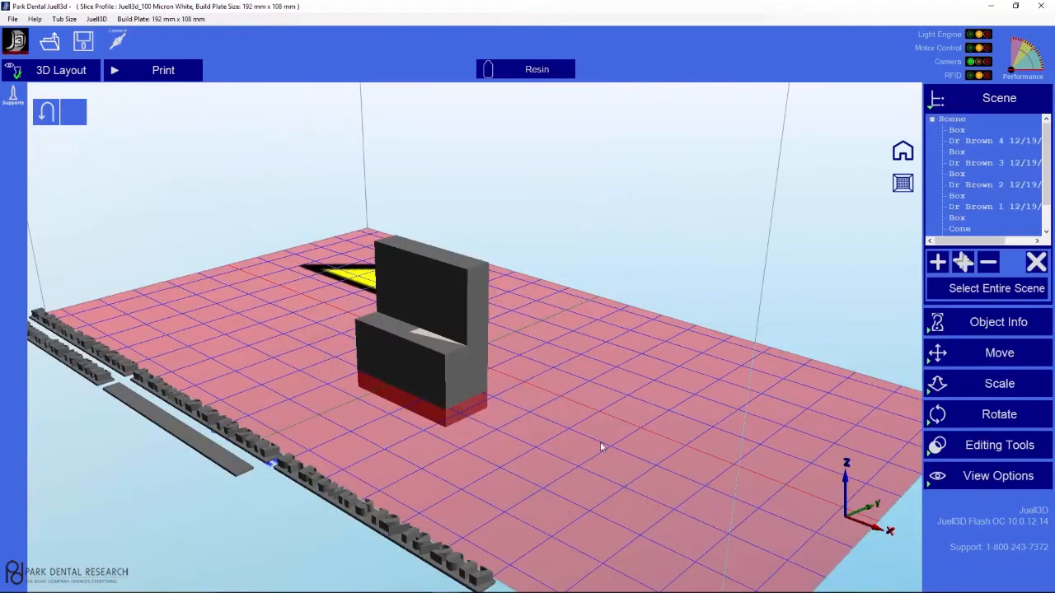
- Rotate the label numbered 2 about the X axis and place it against the part's upper front face
{"action": "left_click", "coordinate": [258, 446]}
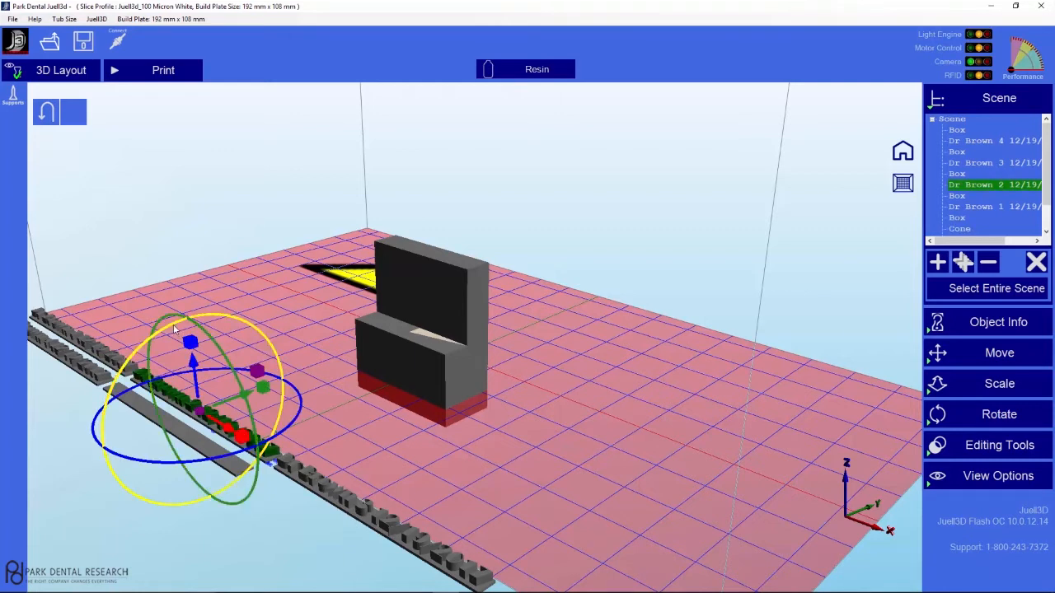
{"action": "left_click_drag", "start_coordinate": [175, 328], "coordinate": [152, 449]}
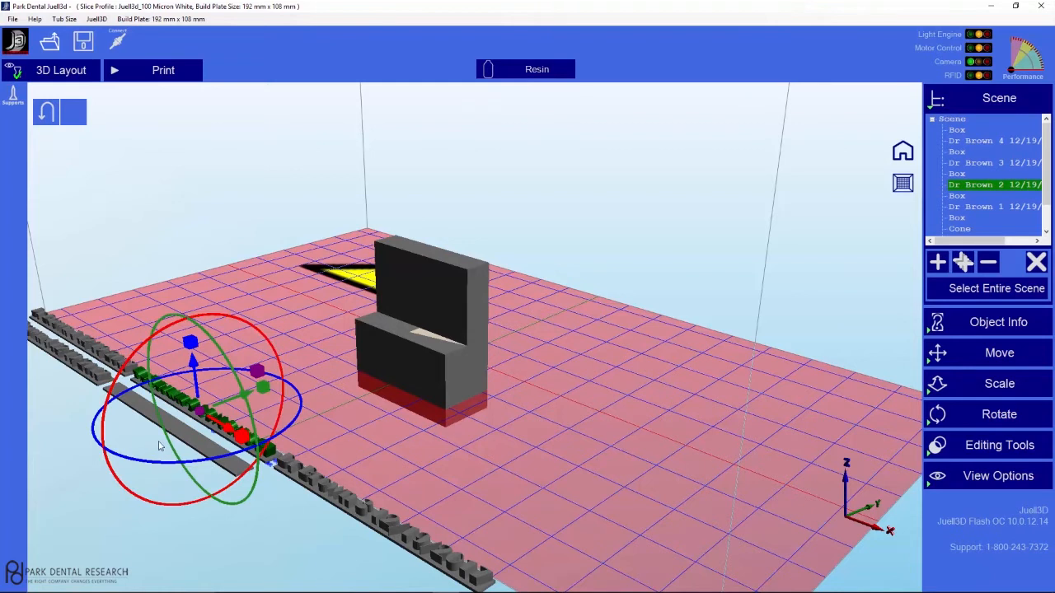
{"action": "double_click", "coordinate": [443, 306]}
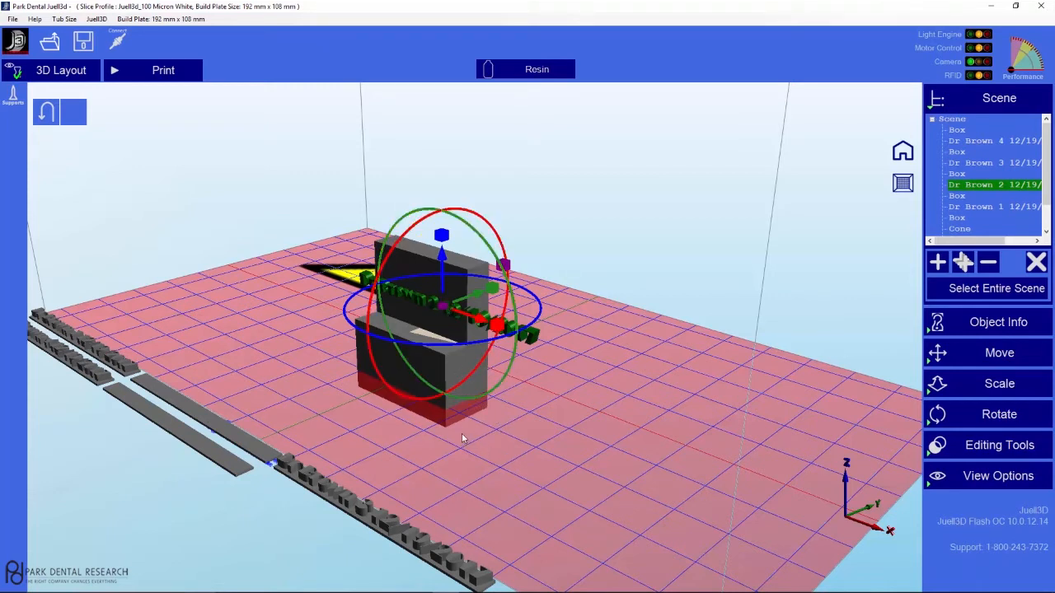
- Select the label numbered 1 and place it on the top face of the part
{"action": "left_click_drag", "start_coordinate": [432, 370], "coordinate": [534, 359]}
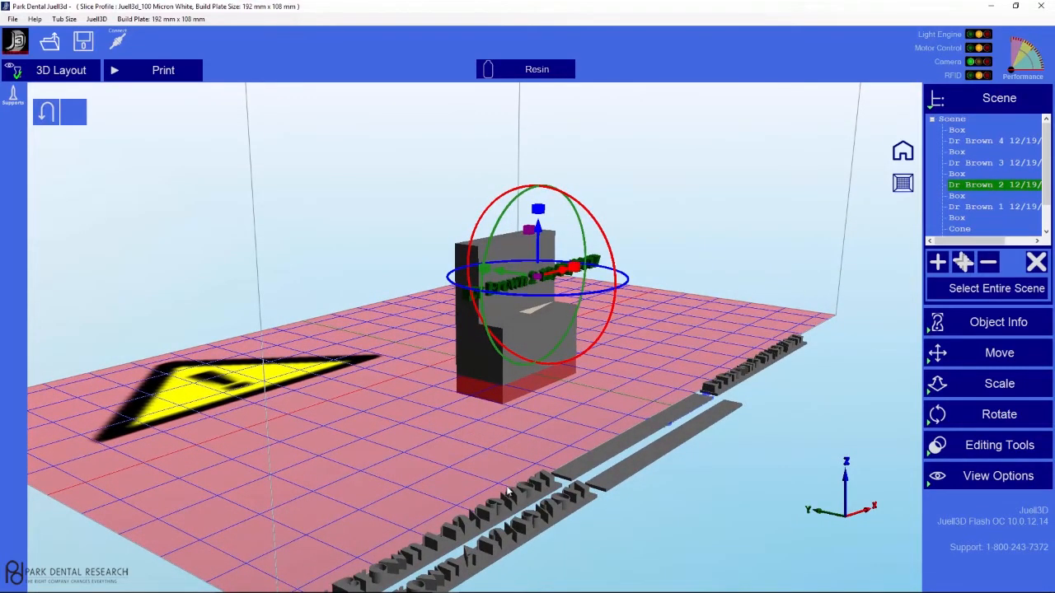
{"action": "left_click_drag", "start_coordinate": [504, 506], "coordinate": [504, 503]}
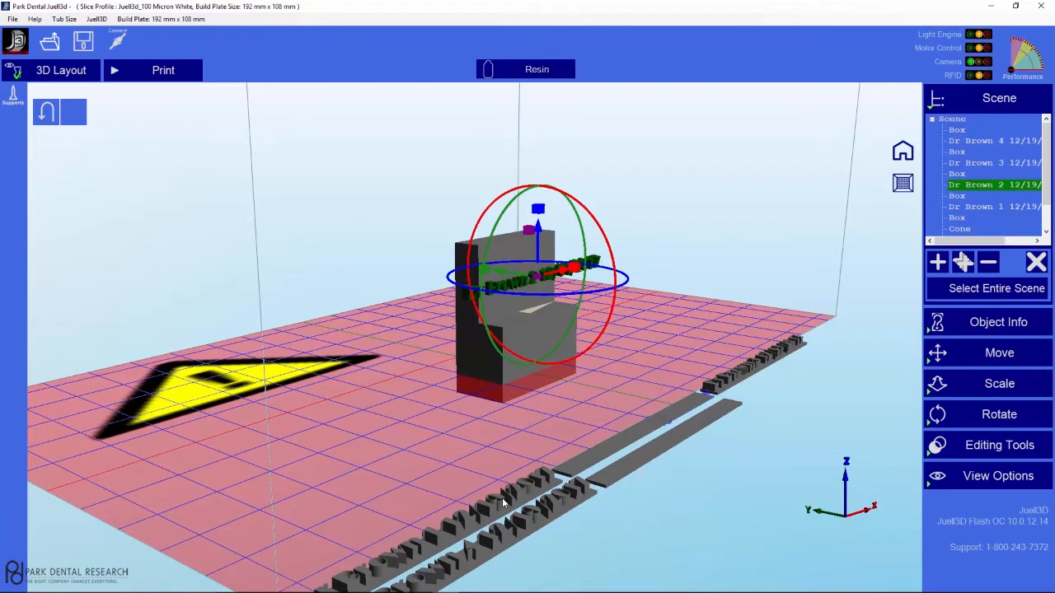
{"action": "left_click", "coordinate": [503, 503]}
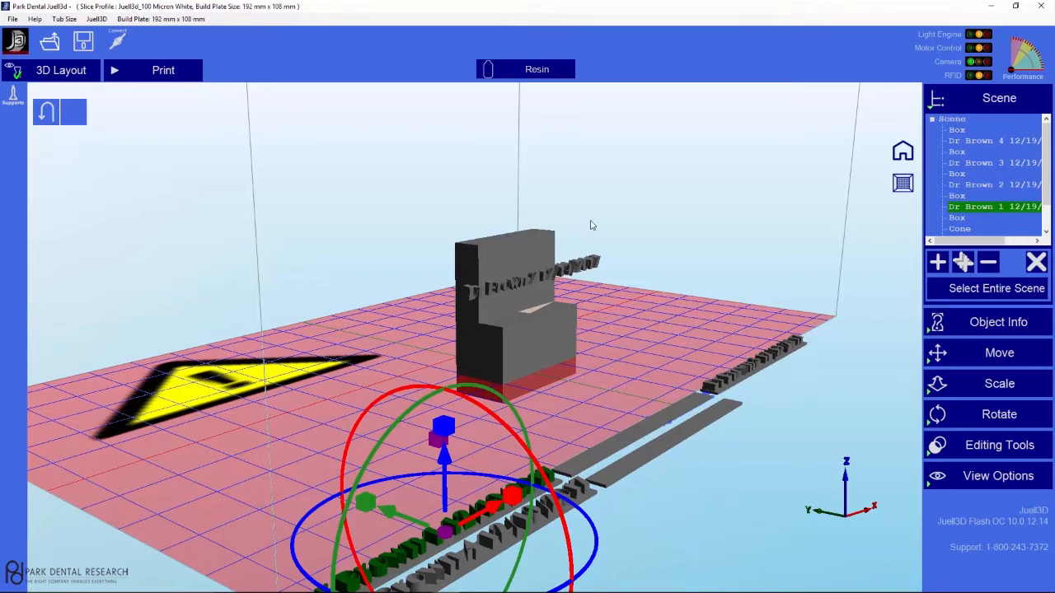
{"action": "left_click_drag", "start_coordinate": [589, 220], "coordinate": [585, 307]}
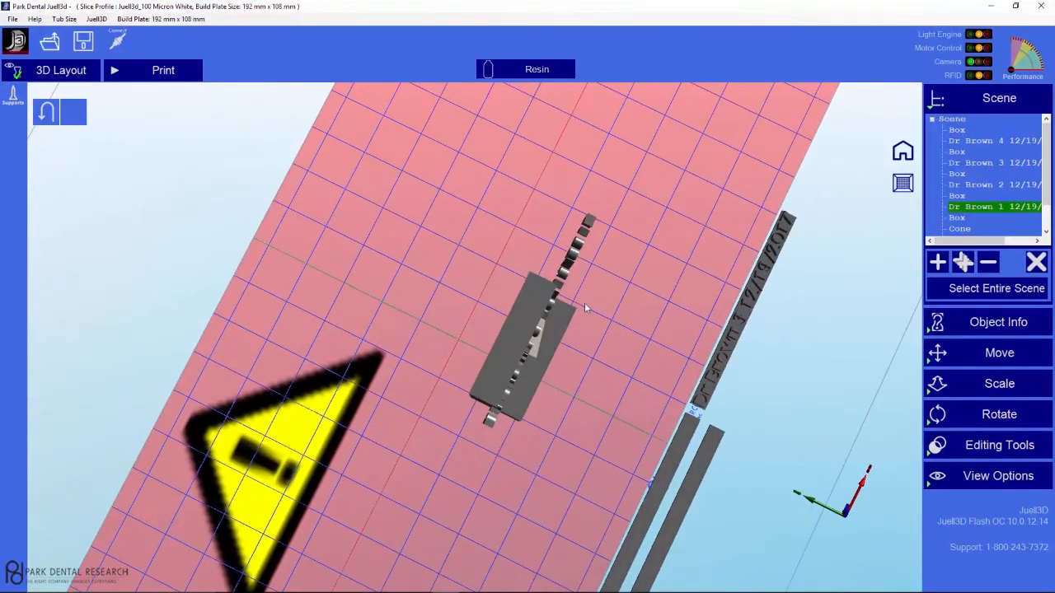
{"action": "left_click", "coordinate": [521, 332]}
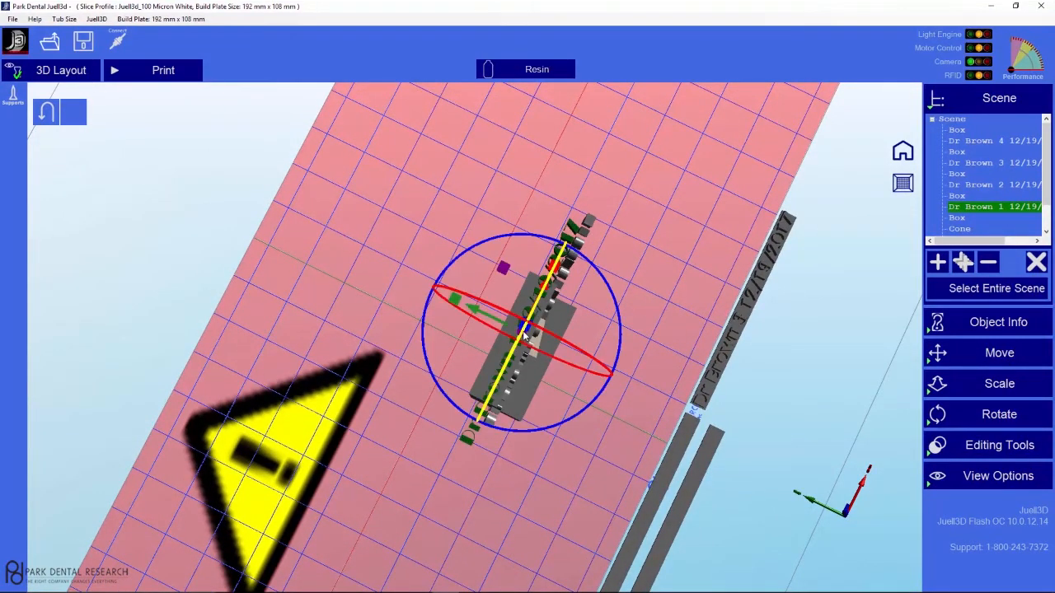
{"action": "left_click_drag", "start_coordinate": [644, 379], "coordinate": [546, 316]}
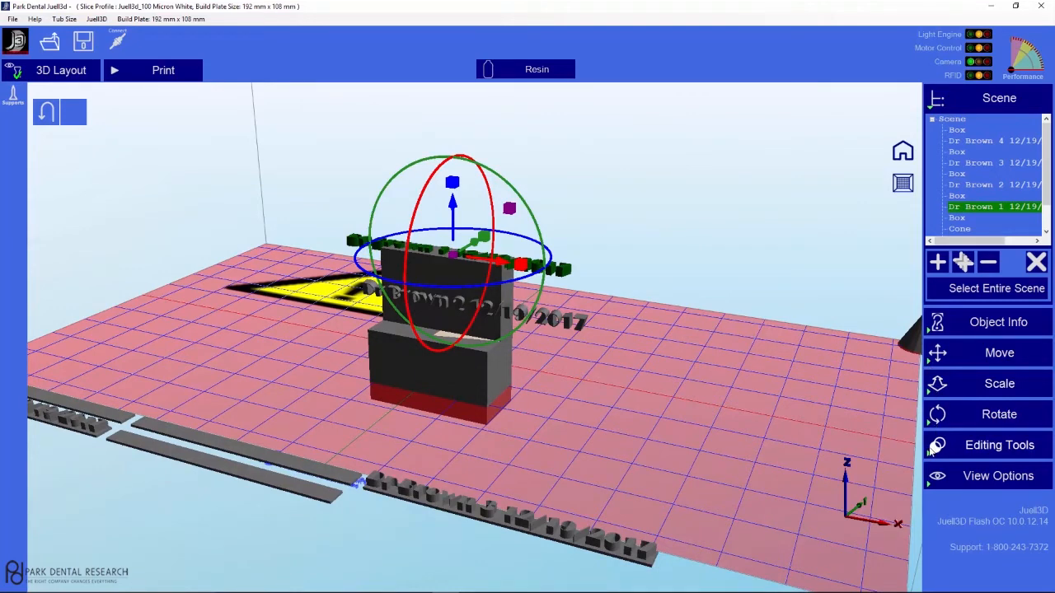
- Start adding a logo and open the linked website for converting pictures to SVG
{"action": "left_click", "coordinate": [937, 446]}
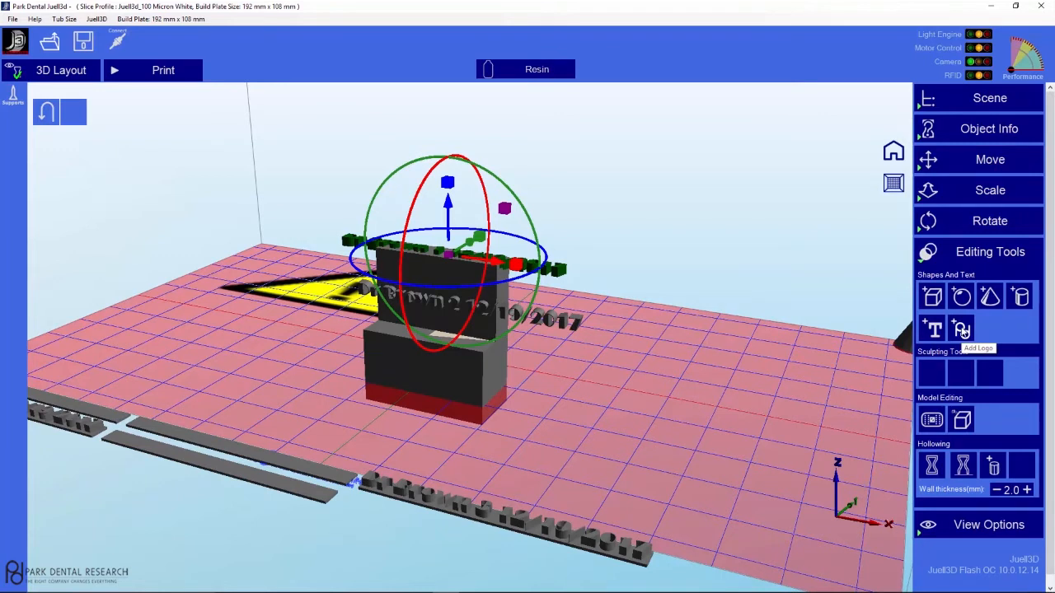
{"action": "left_click", "coordinate": [963, 331]}
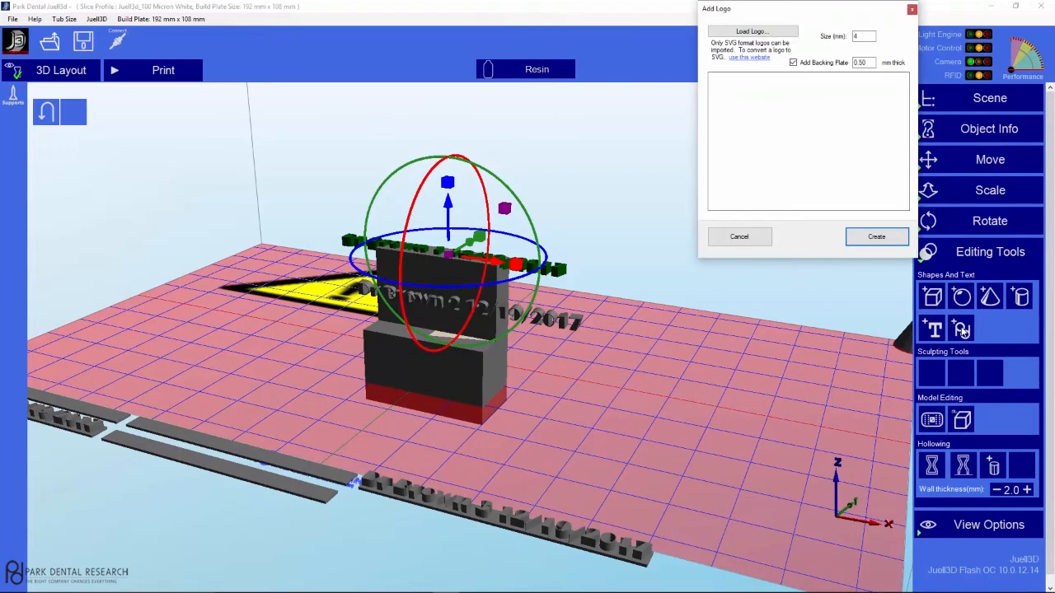
{"action": "left_click", "coordinate": [755, 33]}
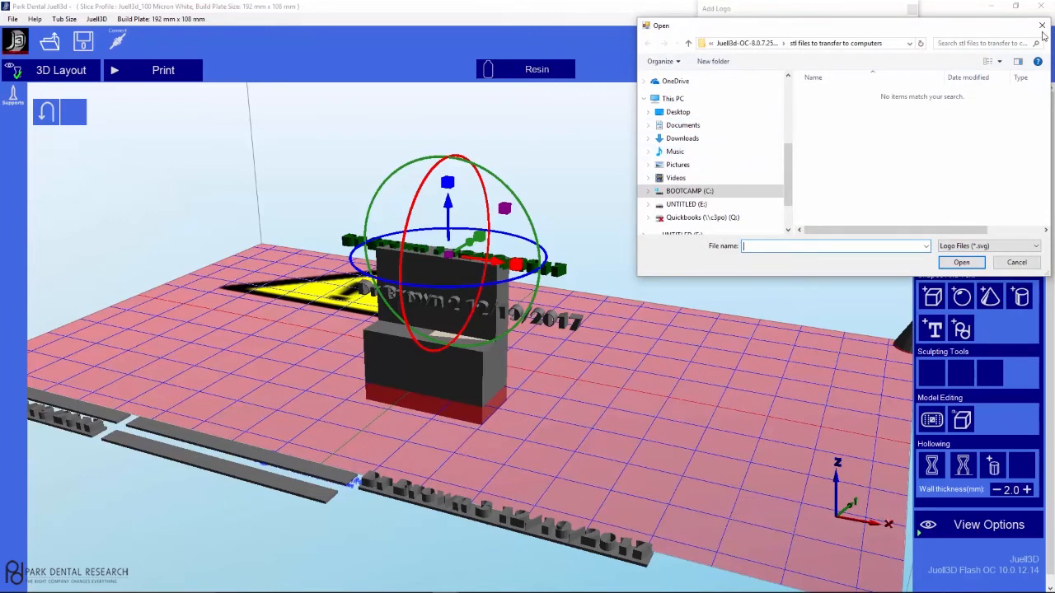
{"action": "left_click", "coordinate": [1042, 27]}
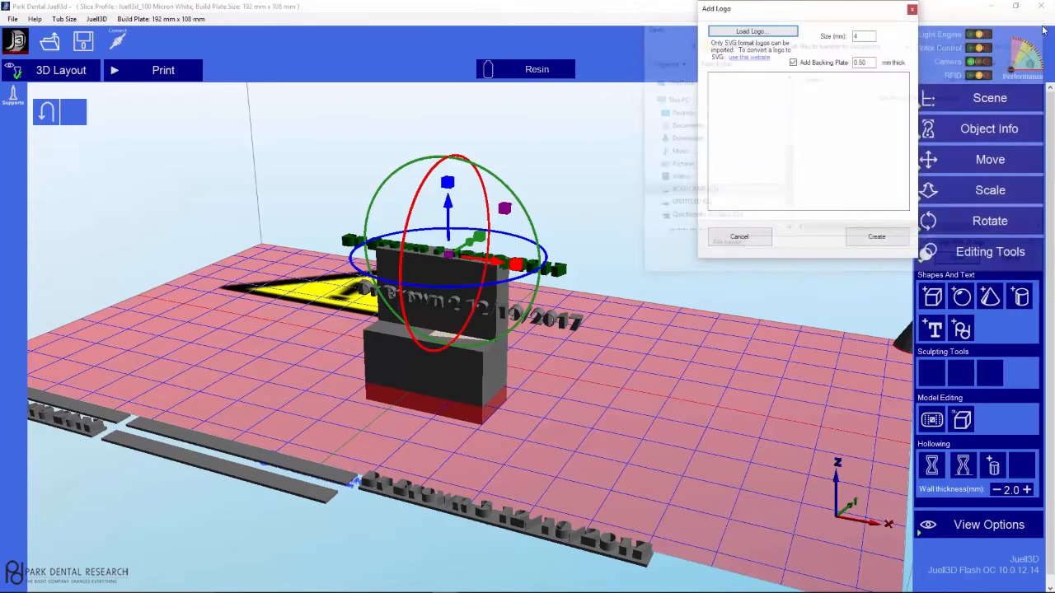
{"action": "left_click", "coordinate": [747, 60]}
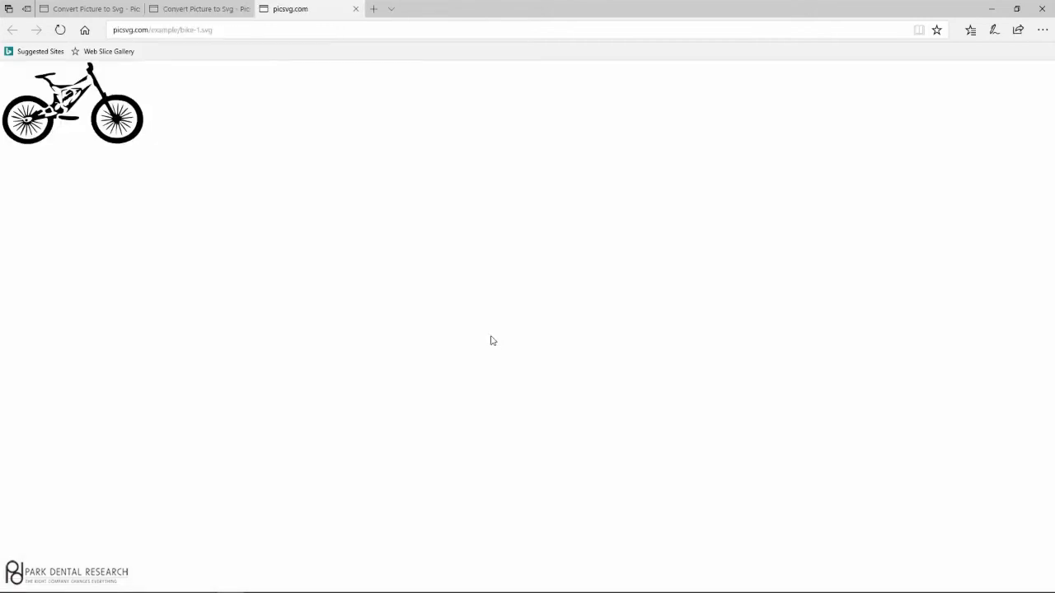
- Save the website's example bike picture as bike-1.svg in the Pictures folder, and close the browser and the file explorer window
{"action": "right_click", "coordinate": [83, 106]}
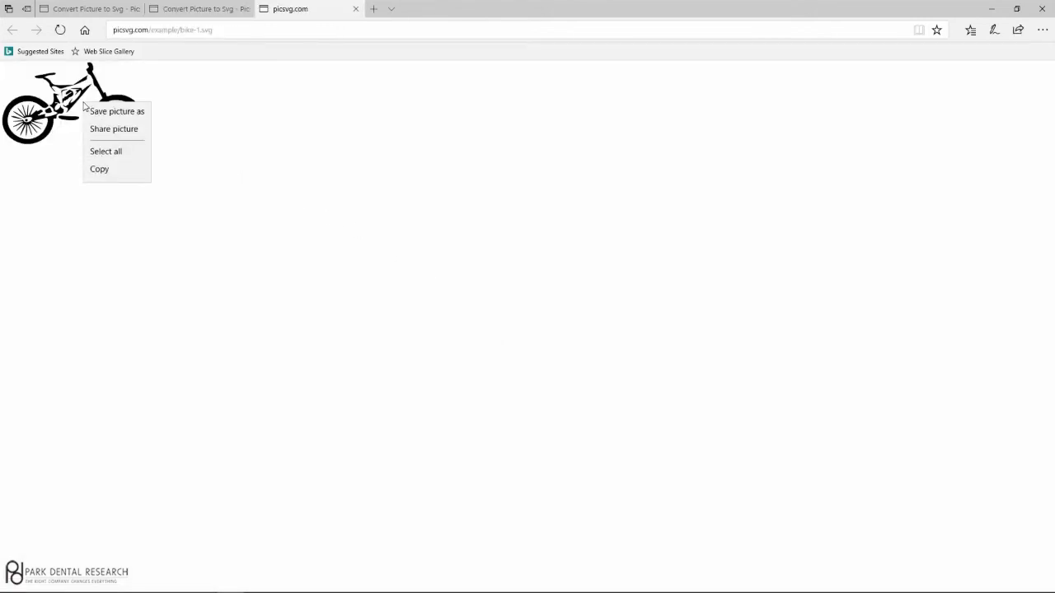
{"action": "left_click", "coordinate": [130, 116]}
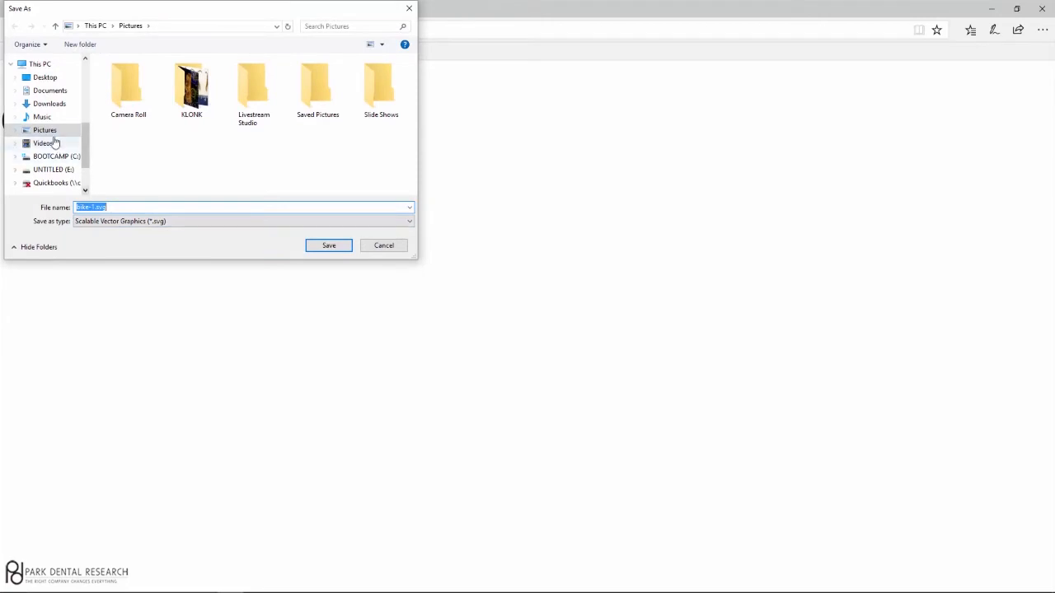
{"action": "left_click", "coordinate": [329, 246]}
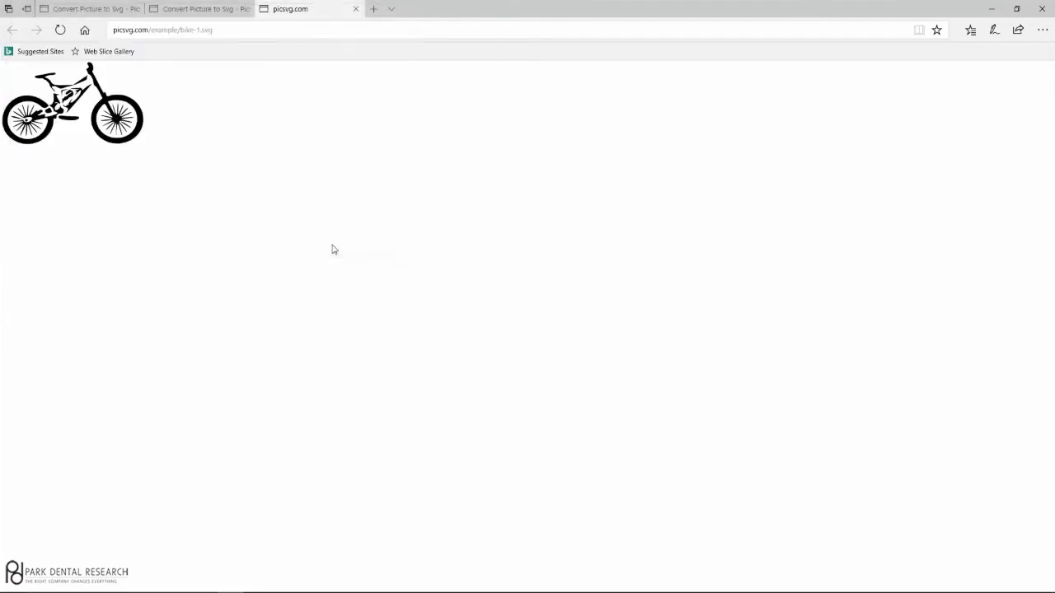
{"action": "left_click", "coordinate": [1045, 12]}
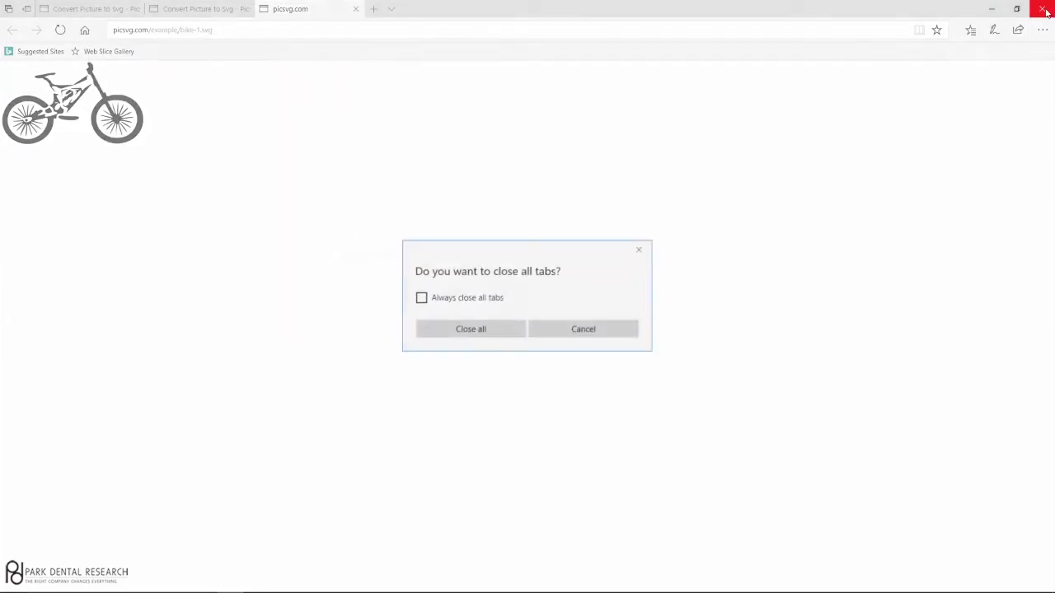
{"action": "left_click", "coordinate": [479, 332]}
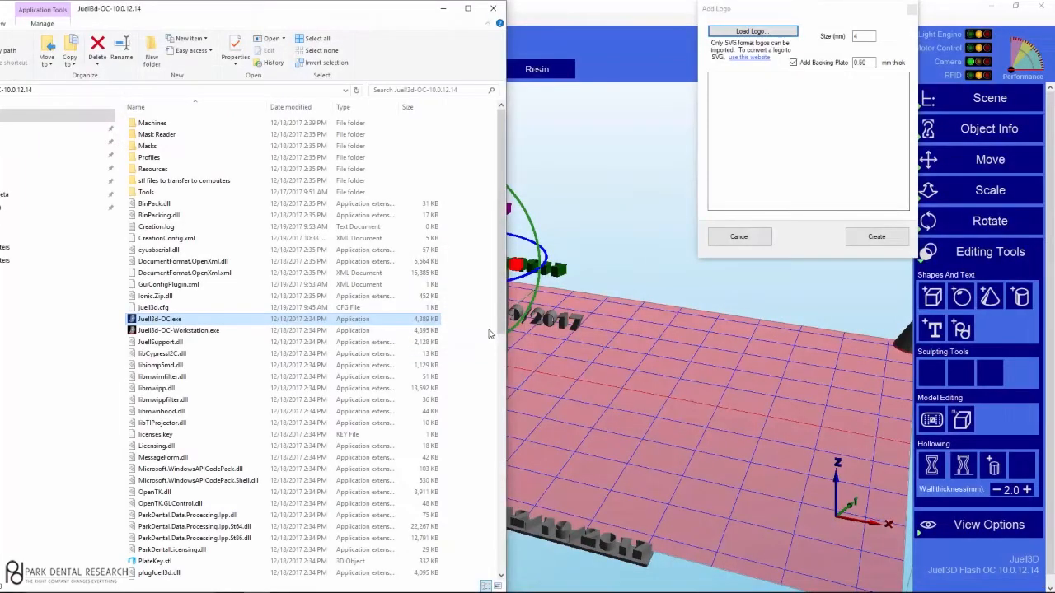
{"action": "left_click", "coordinate": [488, 11]}
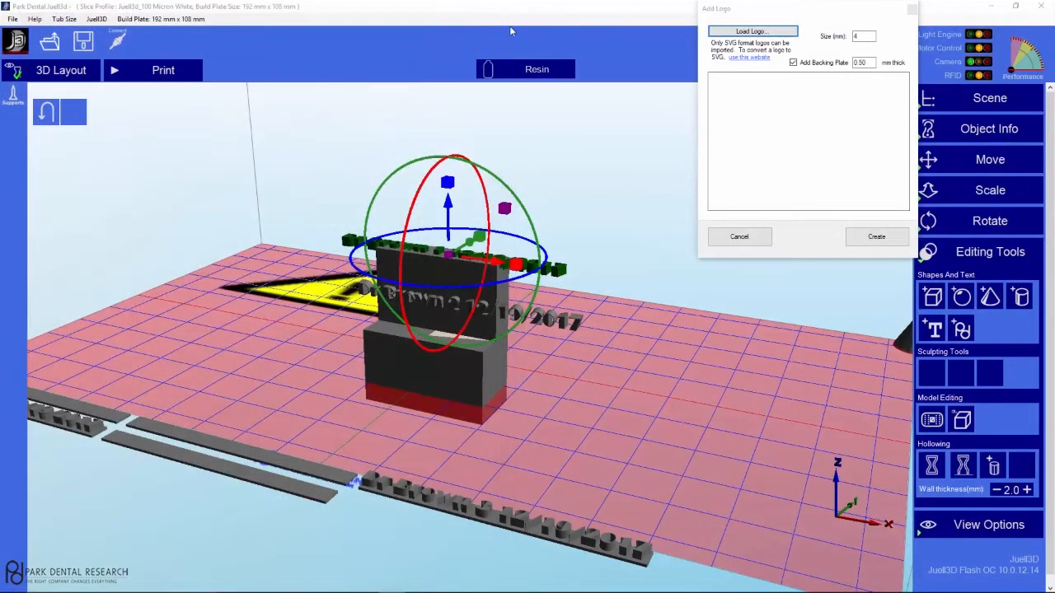
- Load bike-1.svg from the Pictures folder as the logo and create it at 4 mm size with a 0.50 mm backing plate
{"action": "left_click", "coordinate": [744, 33]}
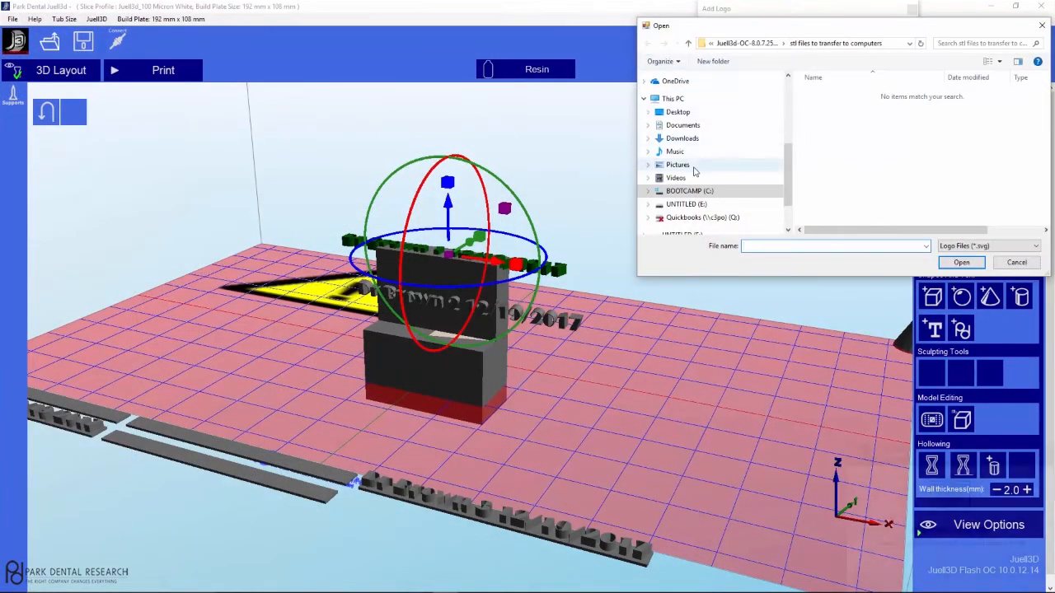
{"action": "left_click", "coordinate": [684, 167]}
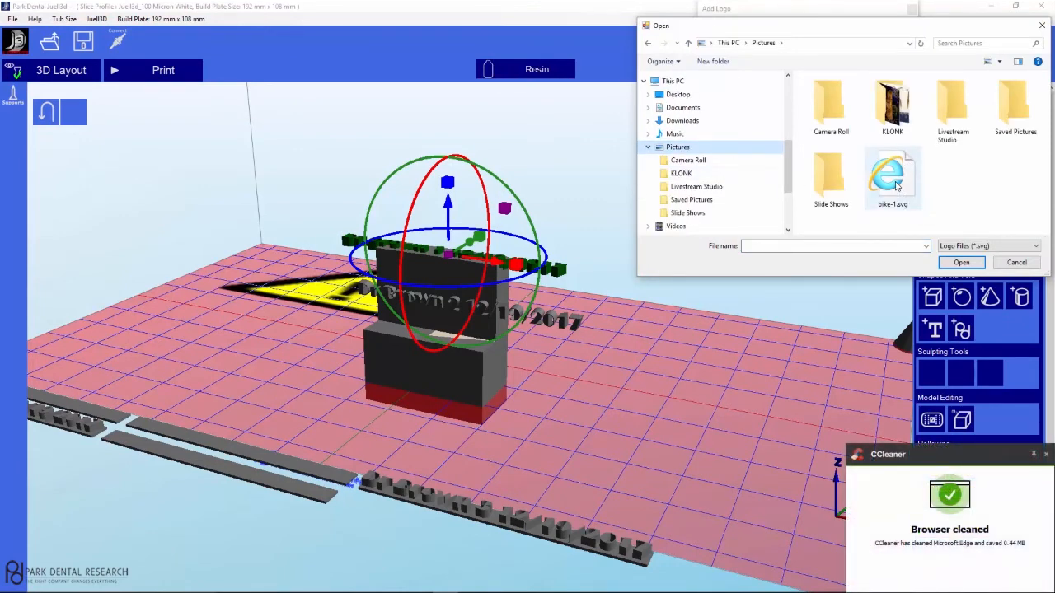
{"action": "double_click", "coordinate": [891, 177]}
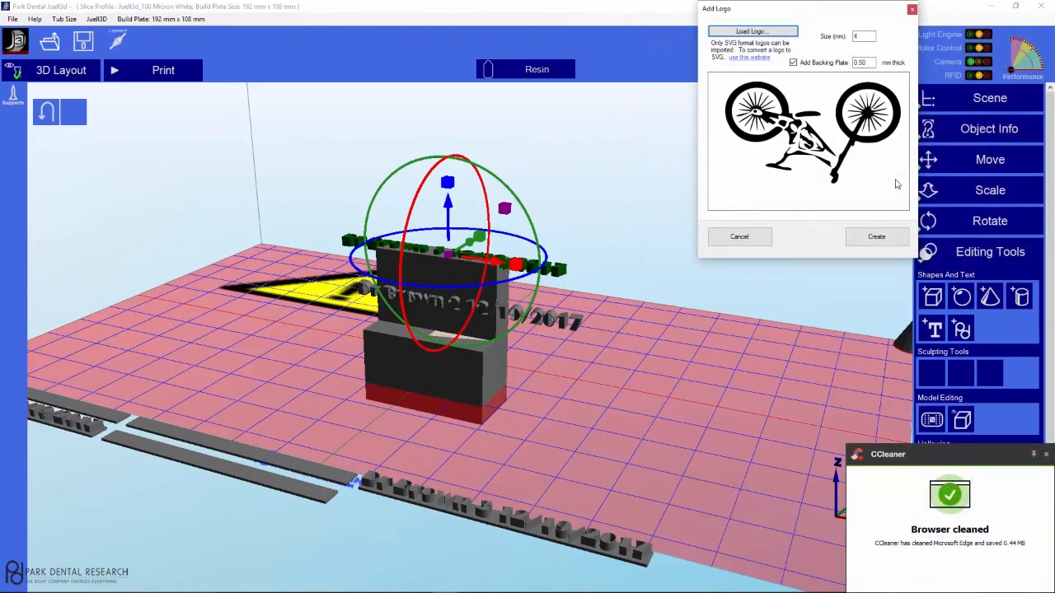
{"action": "left_click", "coordinate": [876, 237]}
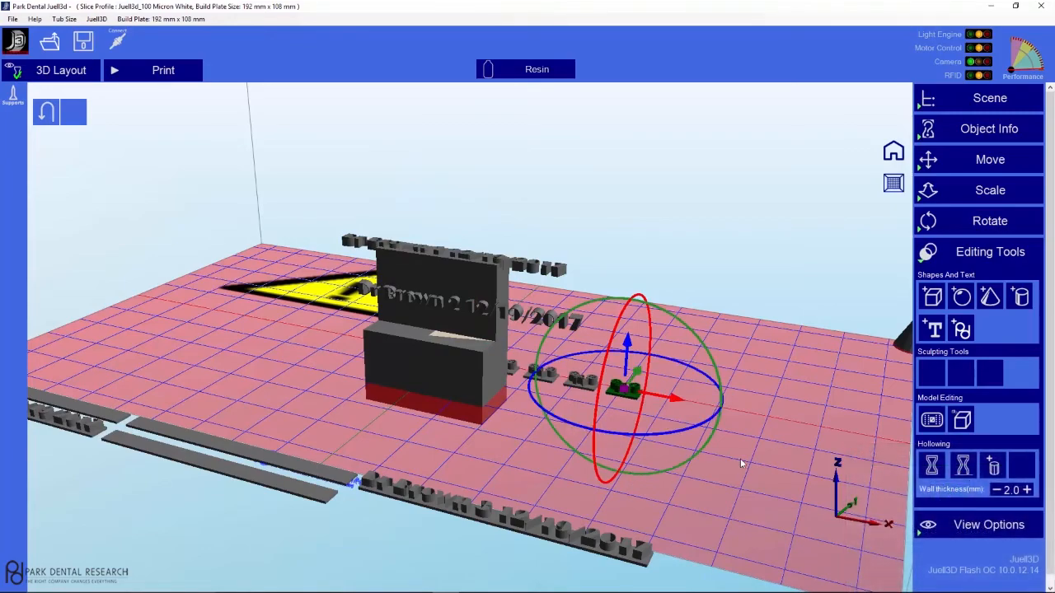
{"action": "left_click_drag", "start_coordinate": [740, 459], "coordinate": [579, 512]}
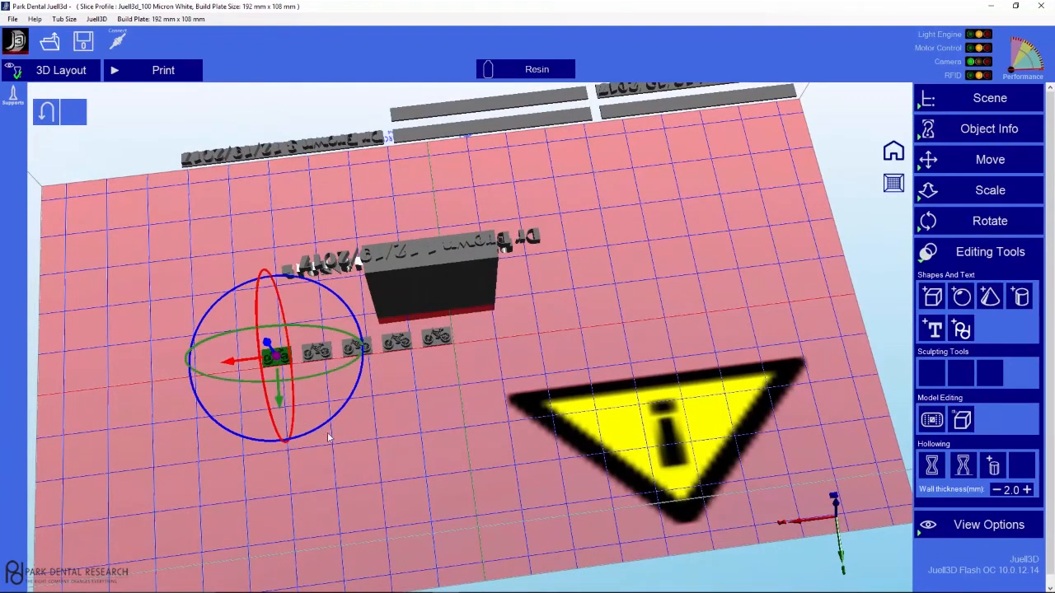
- Turn on the scale handles, enlarge the selected bike logo, and reposition it in front of the row of smaller logos
{"action": "left_click_drag", "start_coordinate": [396, 453], "coordinate": [388, 438]}
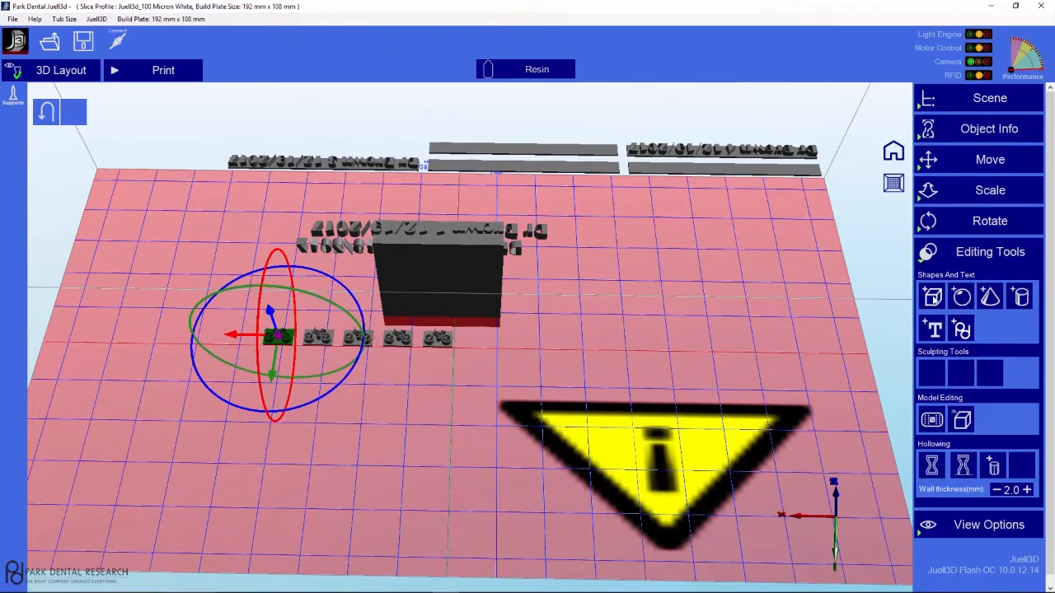
{"action": "left_click", "coordinate": [929, 195]}
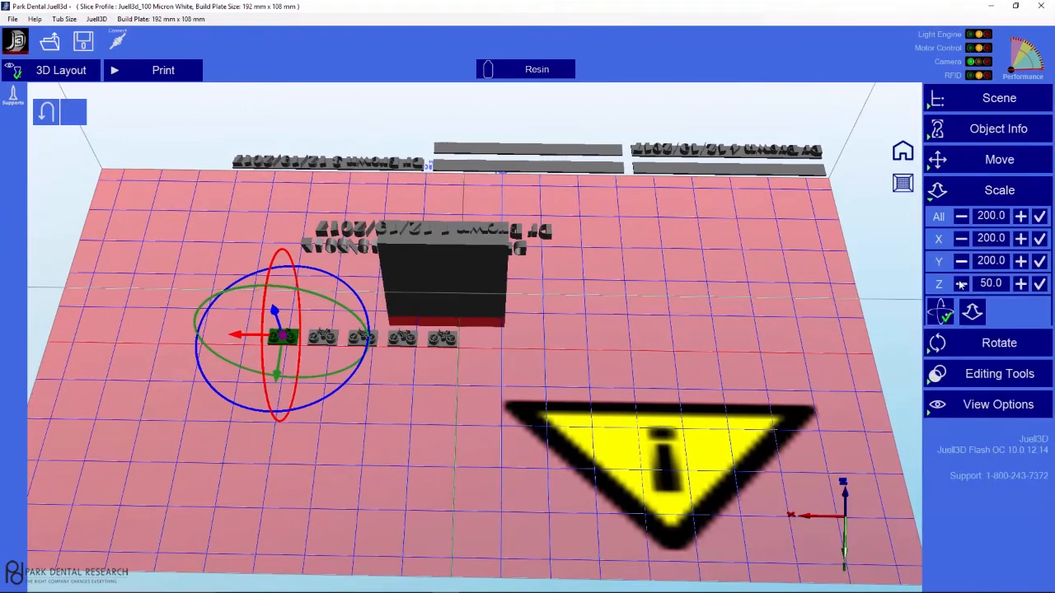
{"action": "left_click", "coordinate": [973, 312]}
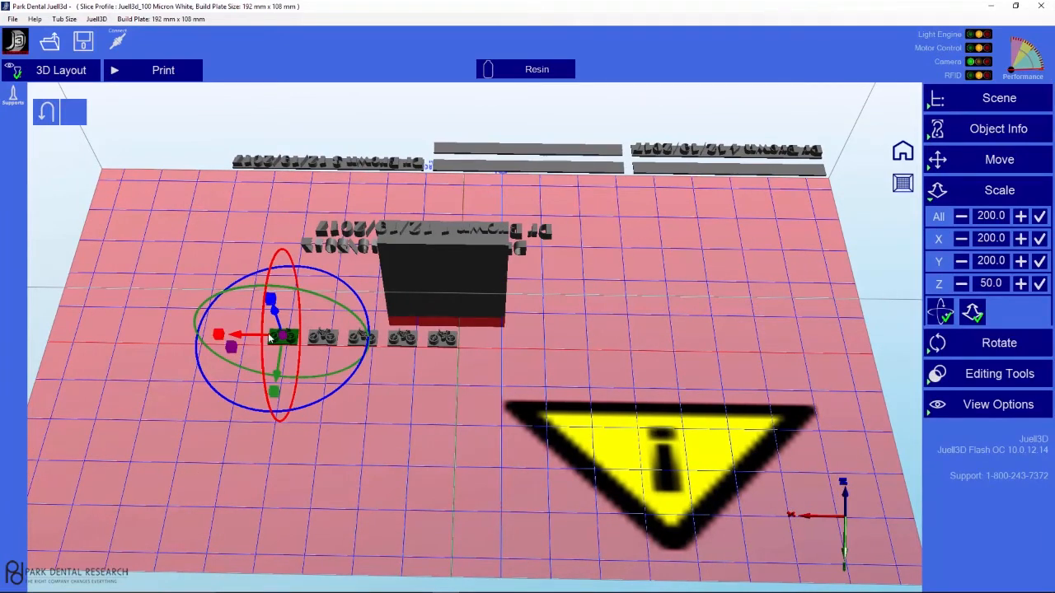
{"action": "left_click_drag", "start_coordinate": [364, 408], "coordinate": [339, 394]}
{"action": "left_click_drag", "start_coordinate": [254, 282], "coordinate": [37, 286]}
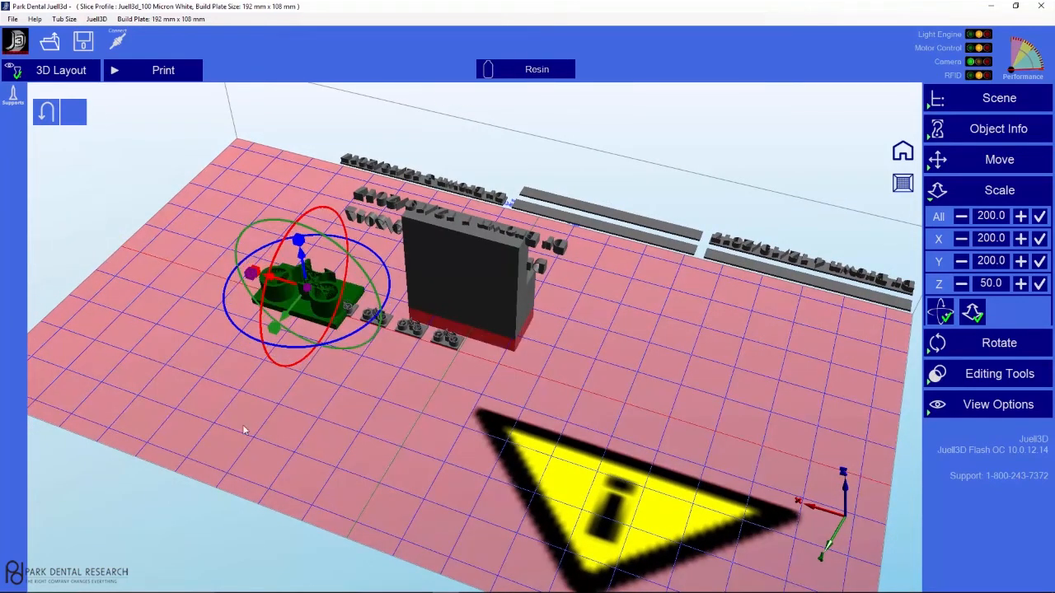
{"action": "left_click_drag", "start_coordinate": [244, 430], "coordinate": [430, 435]}
{"action": "left_click_drag", "start_coordinate": [279, 347], "coordinate": [376, 449]}
{"action": "left_click_drag", "start_coordinate": [491, 531], "coordinate": [410, 478]}
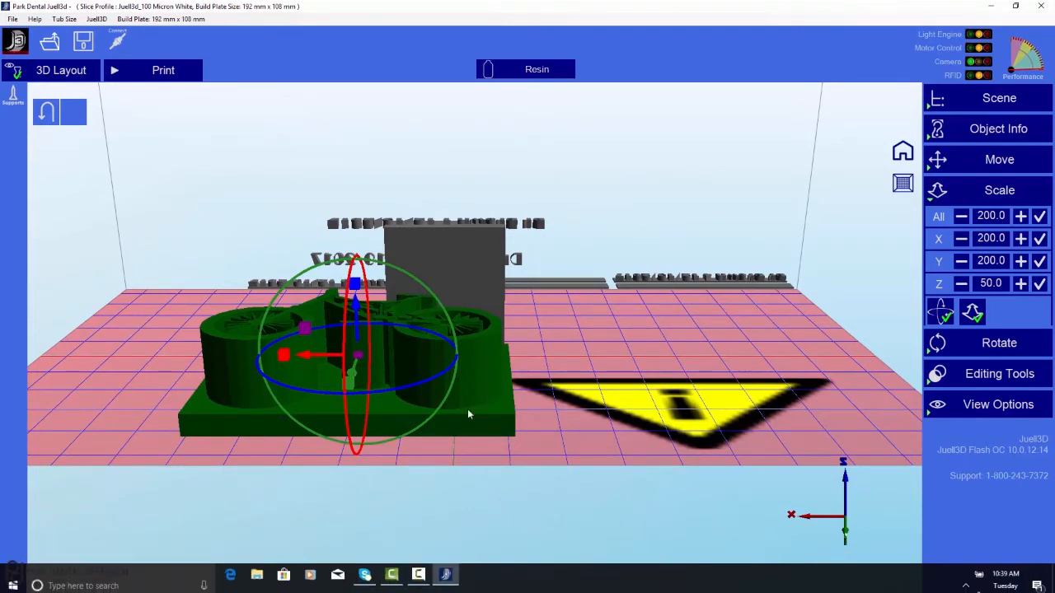
{"action": "left_click_drag", "start_coordinate": [498, 439], "coordinate": [496, 493]}
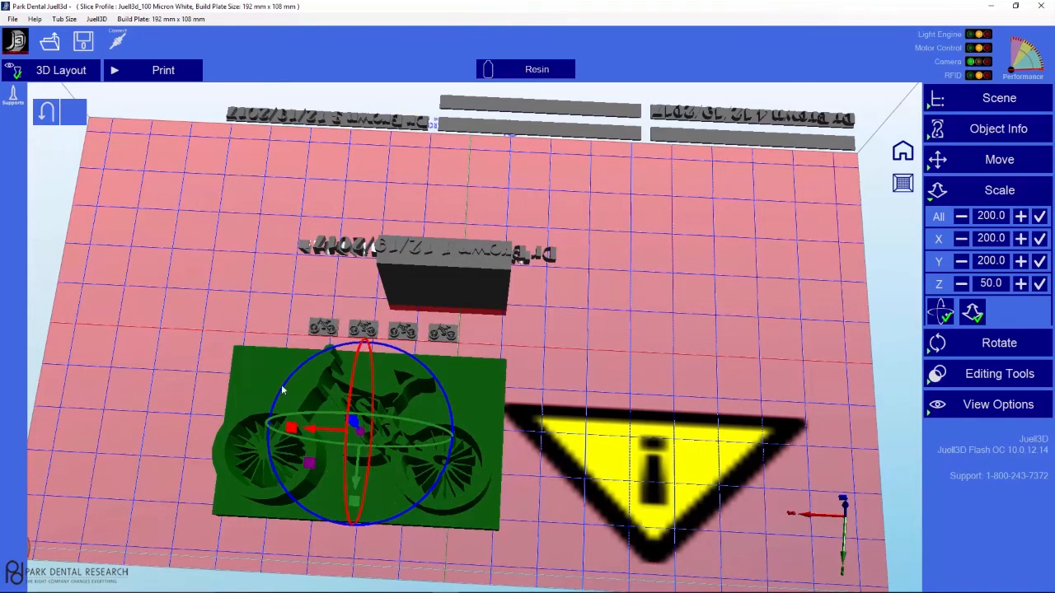
- Bring up the Mesh Reduction settings for the enlarged bike logo and dismiss them without running a reduction
{"action": "left_click", "coordinate": [934, 377]}
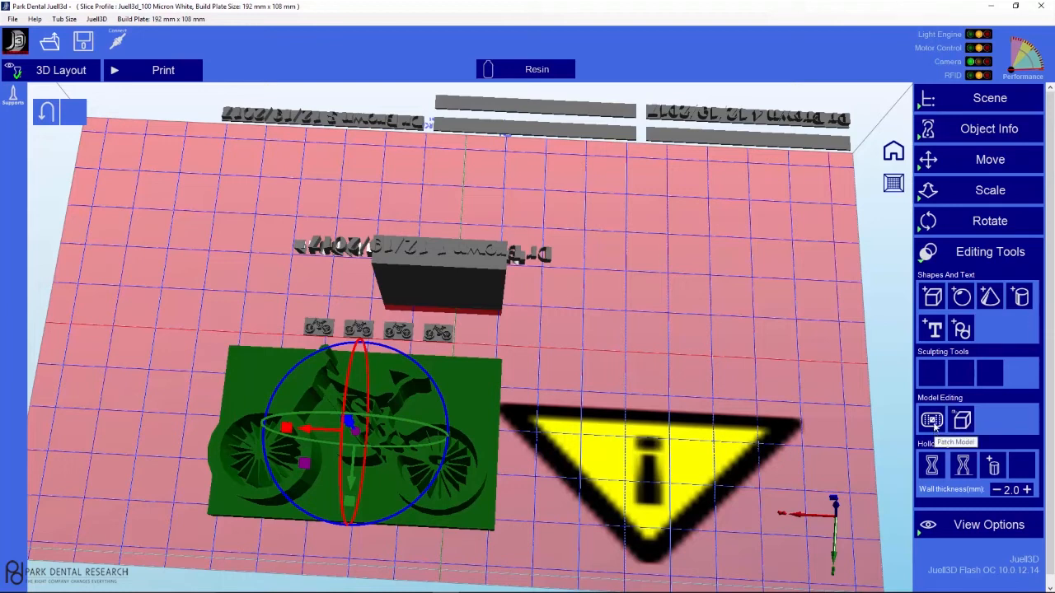
{"action": "left_click", "coordinate": [932, 421]}
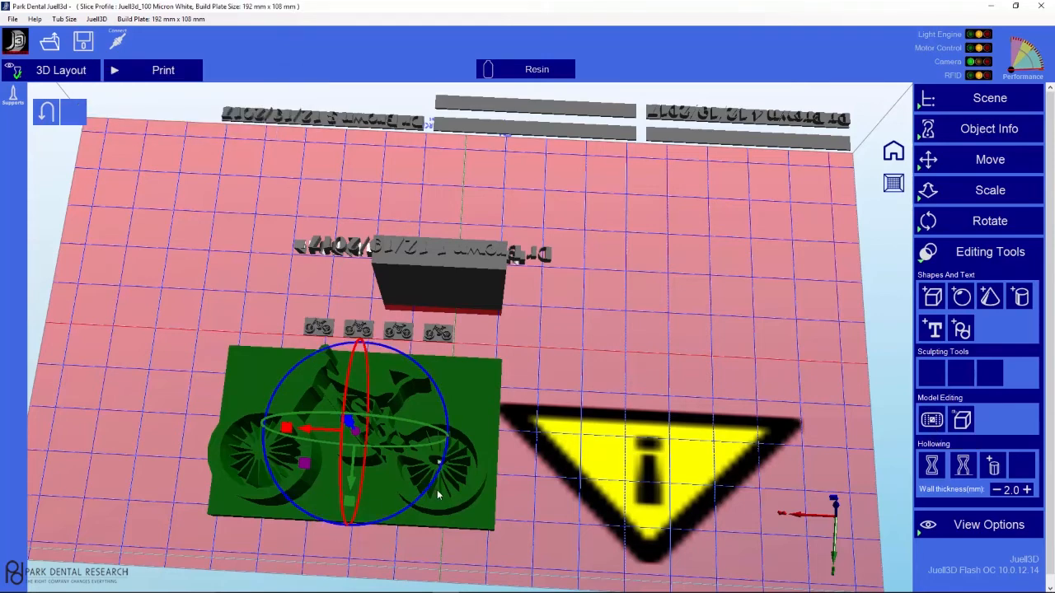
{"action": "middle_click_drag", "start_coordinate": [587, 496], "coordinate": [589, 473]}
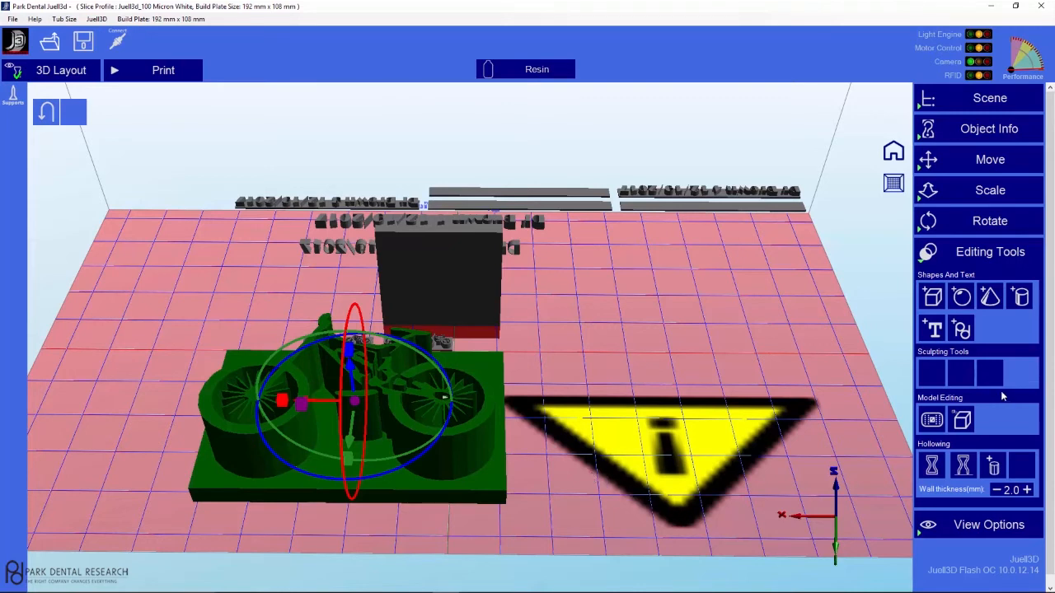
{"action": "left_click", "coordinate": [932, 422]}
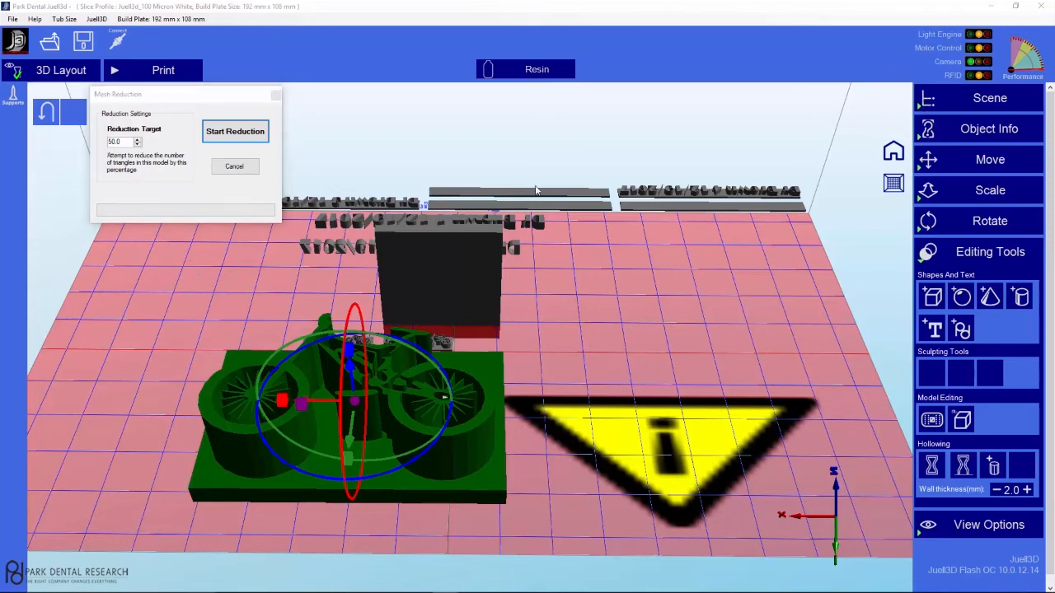
{"action": "left_click", "coordinate": [275, 95]}
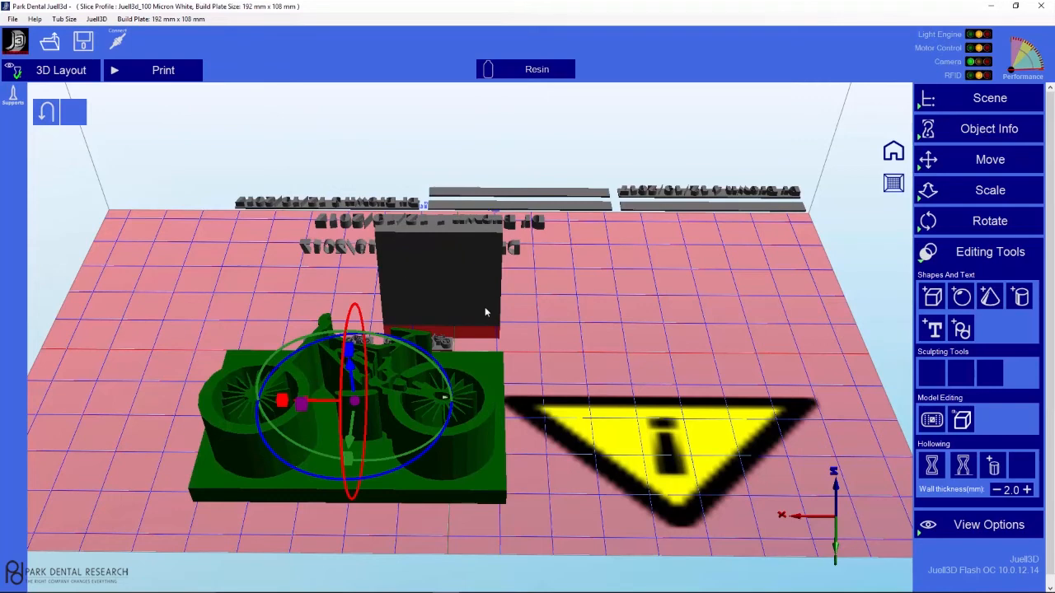
- Clear the whole scene and load Calibration Cylinder.stl from the "stl files to transfer to computers" folder in Juell3d-OC-10.0.11.8 on drive C
{"action": "left_click", "coordinate": [952, 98]}
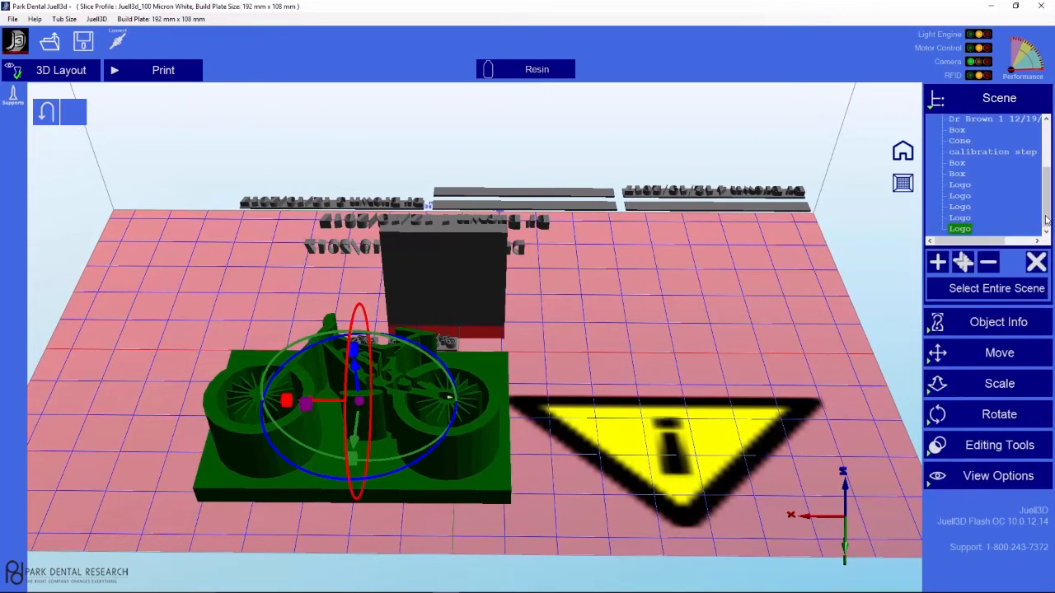
{"action": "left_click", "coordinate": [1032, 262]}
{"action": "left_click", "coordinate": [50, 41]}
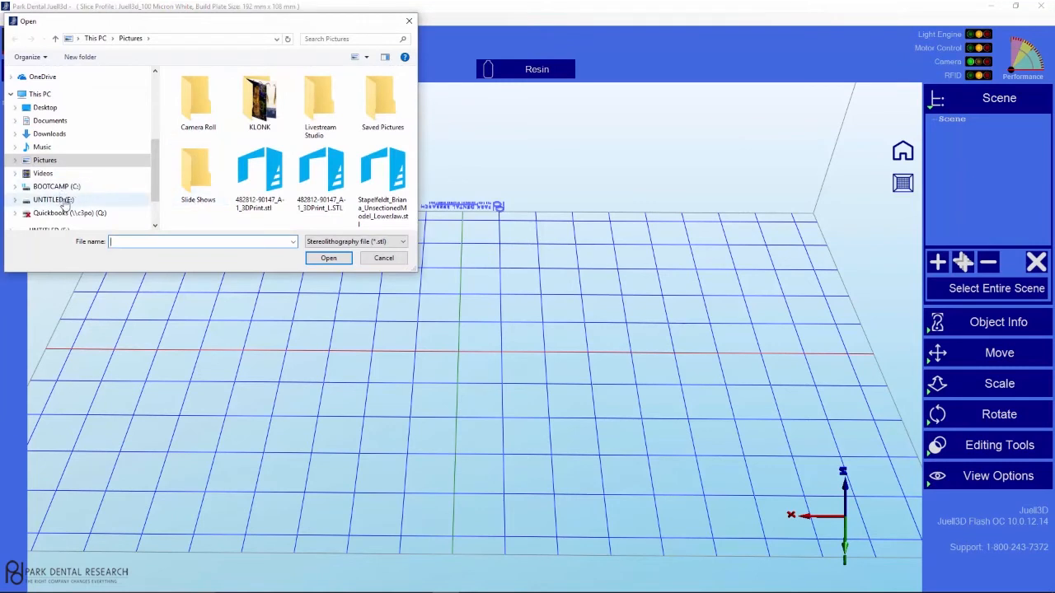
{"action": "double_click", "coordinate": [38, 94]}
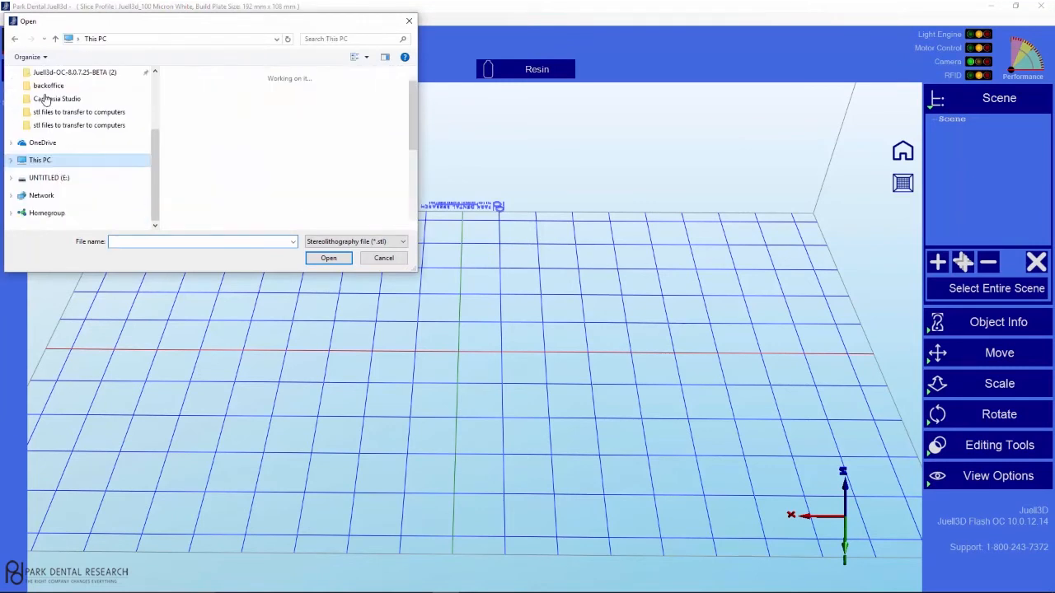
{"action": "left_click", "coordinate": [55, 164]}
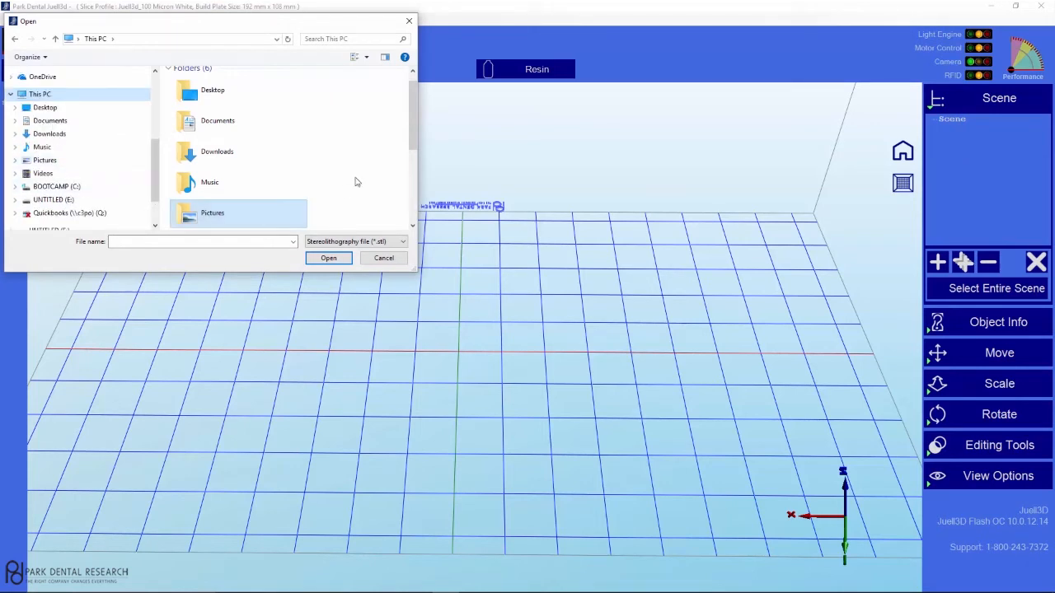
{"action": "left_click", "coordinate": [410, 188]}
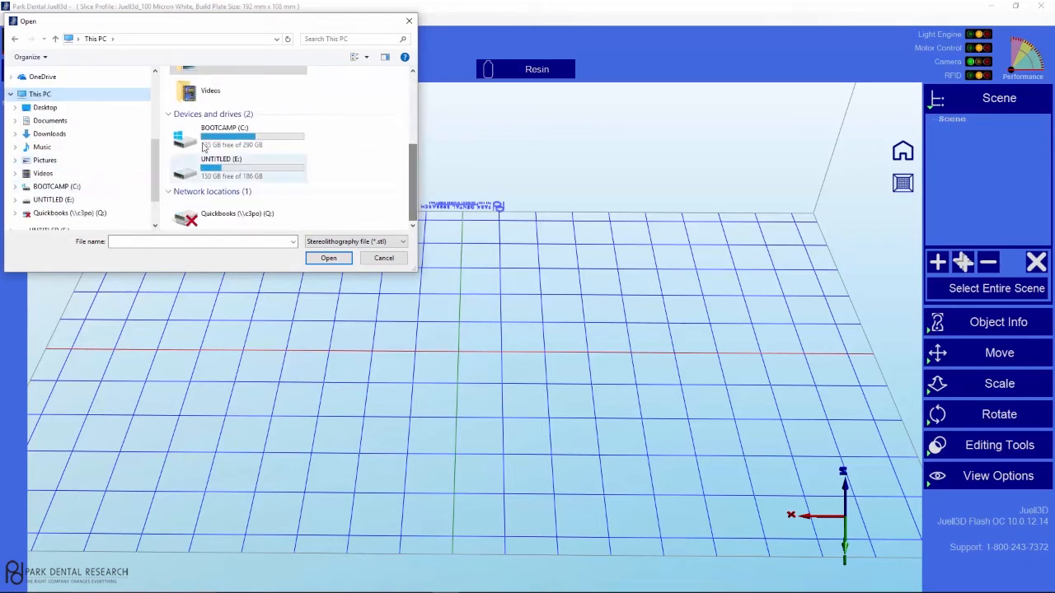
{"action": "double_click", "coordinate": [238, 148]}
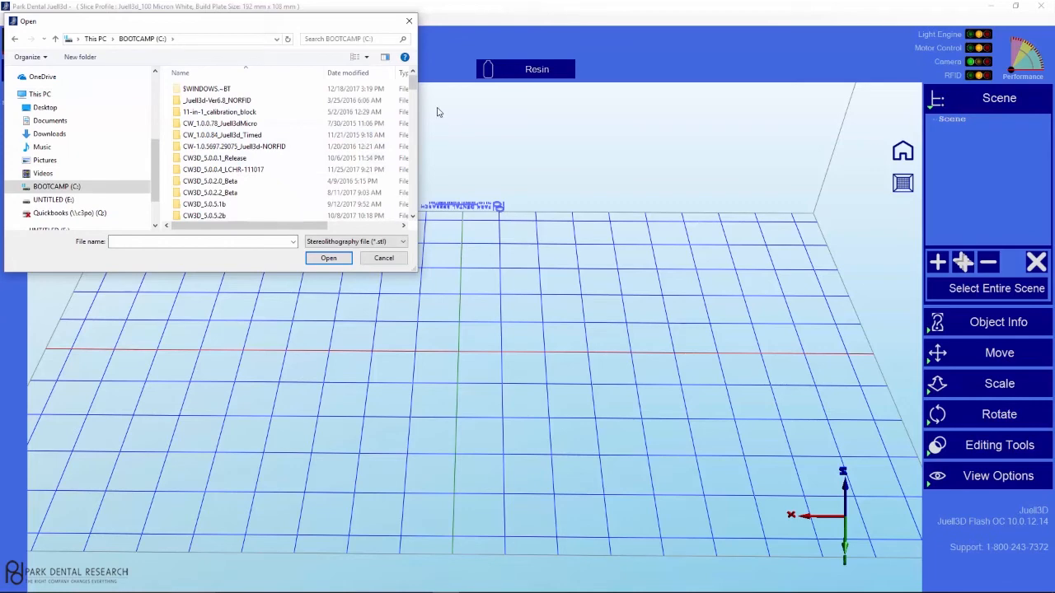
{"action": "left_click_drag", "start_coordinate": [413, 85], "coordinate": [406, 181]}
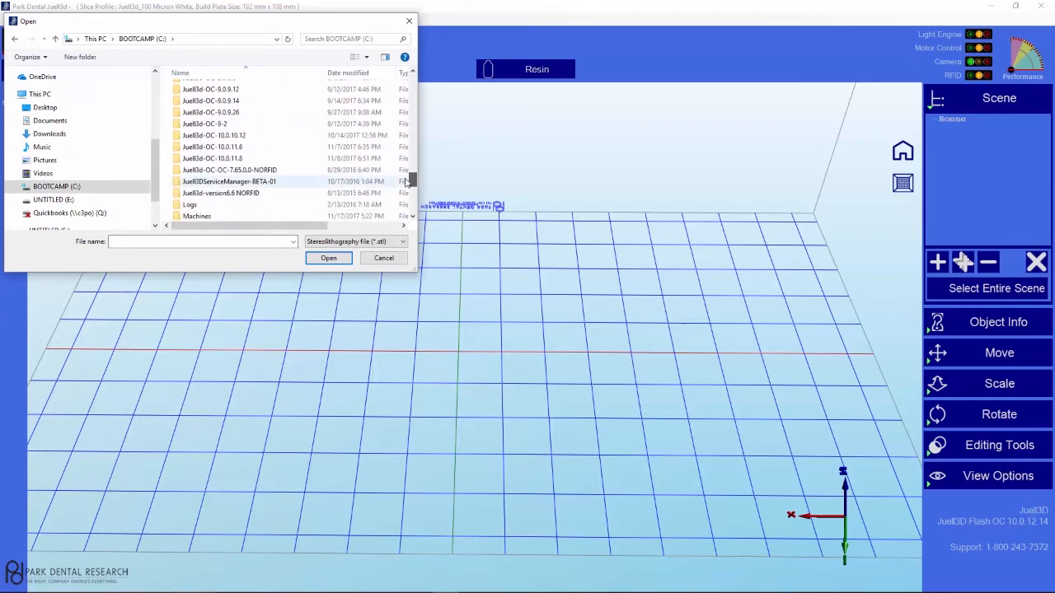
{"action": "double_click", "coordinate": [255, 159]}
{"action": "double_click", "coordinate": [206, 147]}
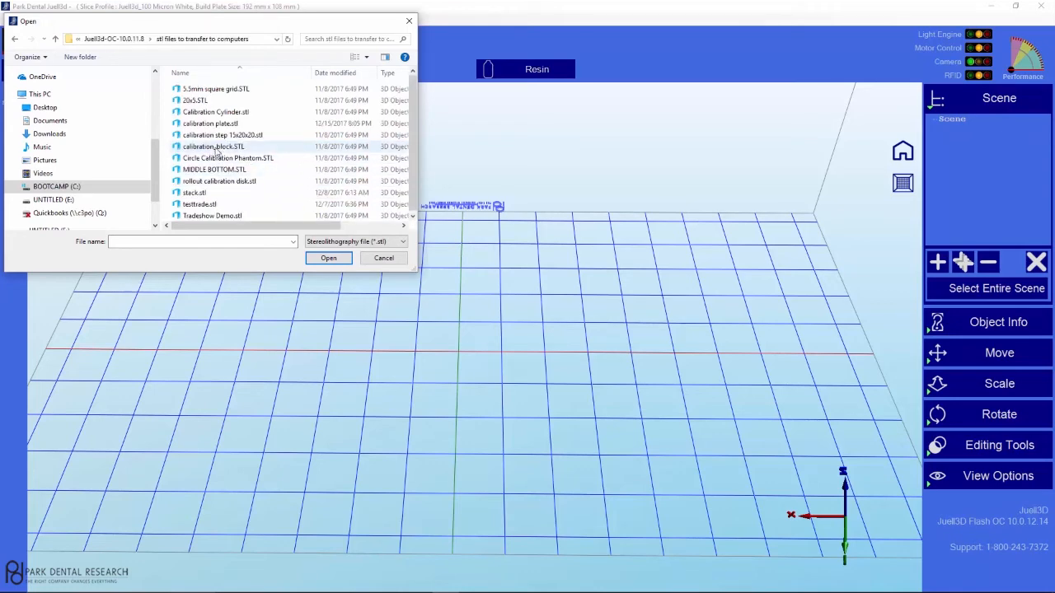
{"action": "double_click", "coordinate": [216, 113]}
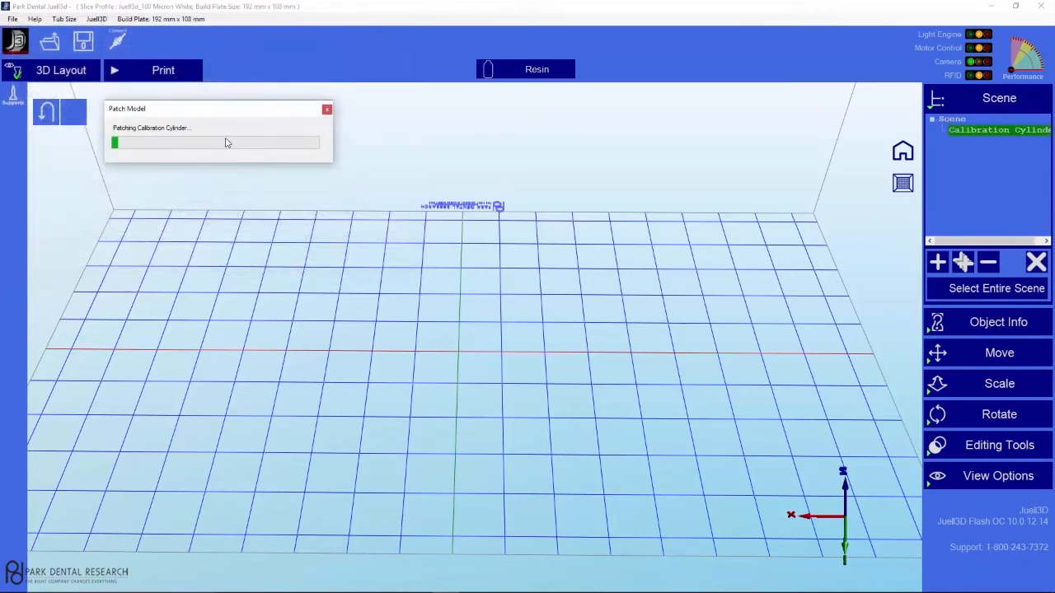
- Review the calibration cylinder's object info, and run Mesh Reduction on it with a 50% reduction target
{"action": "left_click", "coordinate": [938, 323]}
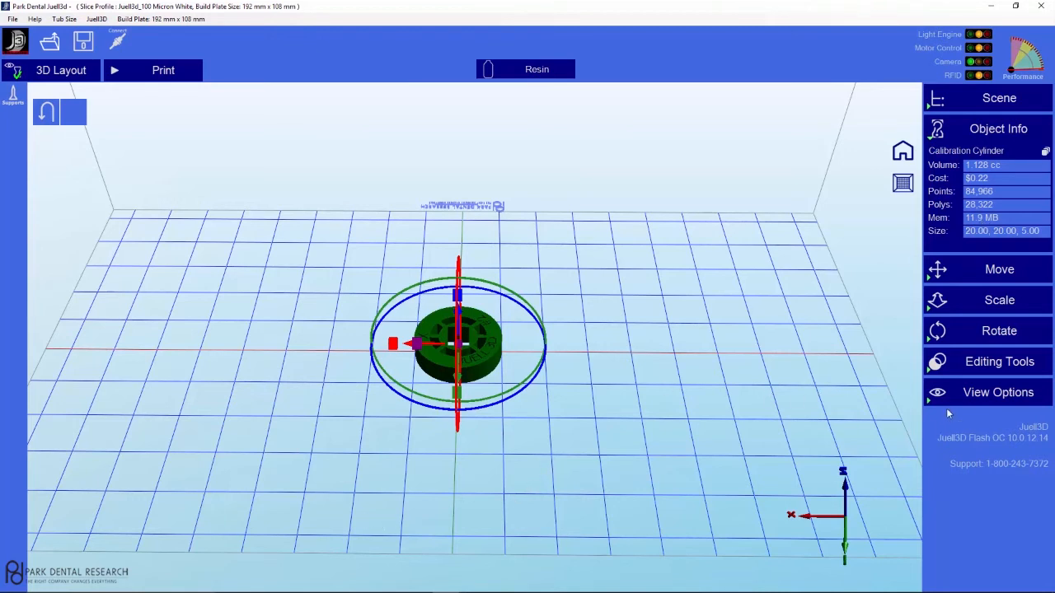
{"action": "mouse_move", "coordinate": [582, 437]}
{"action": "left_mouse_down"}
{"action": "mouse_move", "coordinate": [582, 416]}
{"action": "mouse_move", "coordinate": [562, 402]}
{"action": "mouse_move", "coordinate": [563, 473]}
{"action": "mouse_move", "coordinate": [586, 438]}
{"action": "left_mouse_up"}
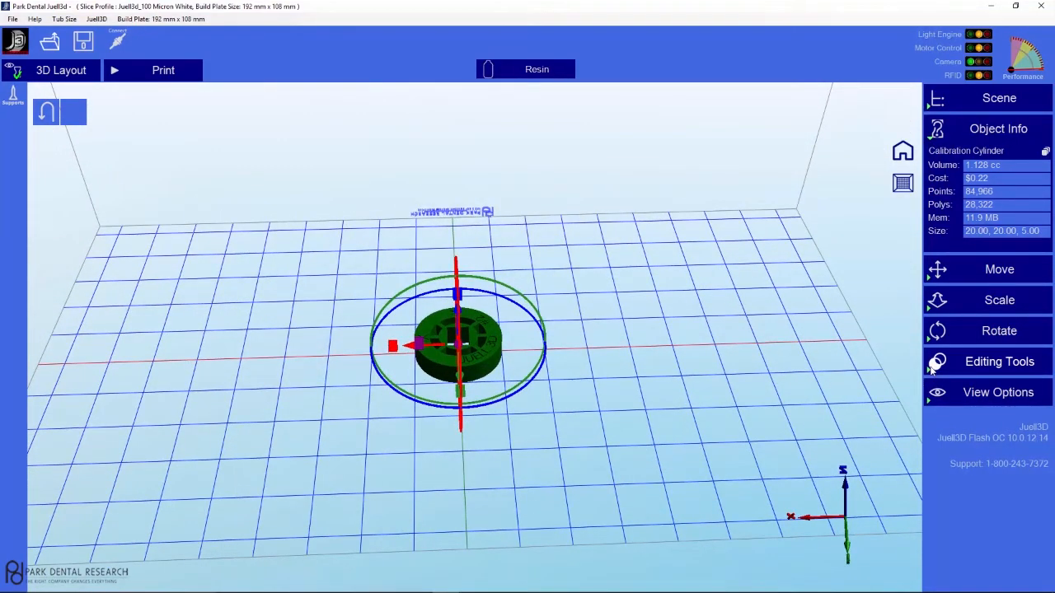
{"action": "left_click", "coordinate": [935, 367]}
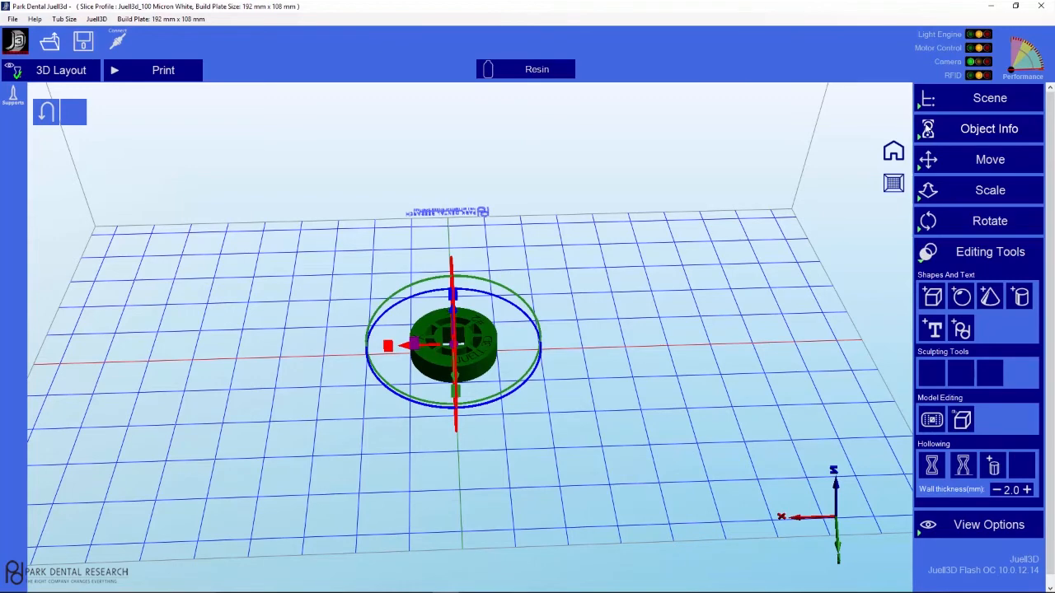
{"action": "left_click", "coordinate": [932, 129]}
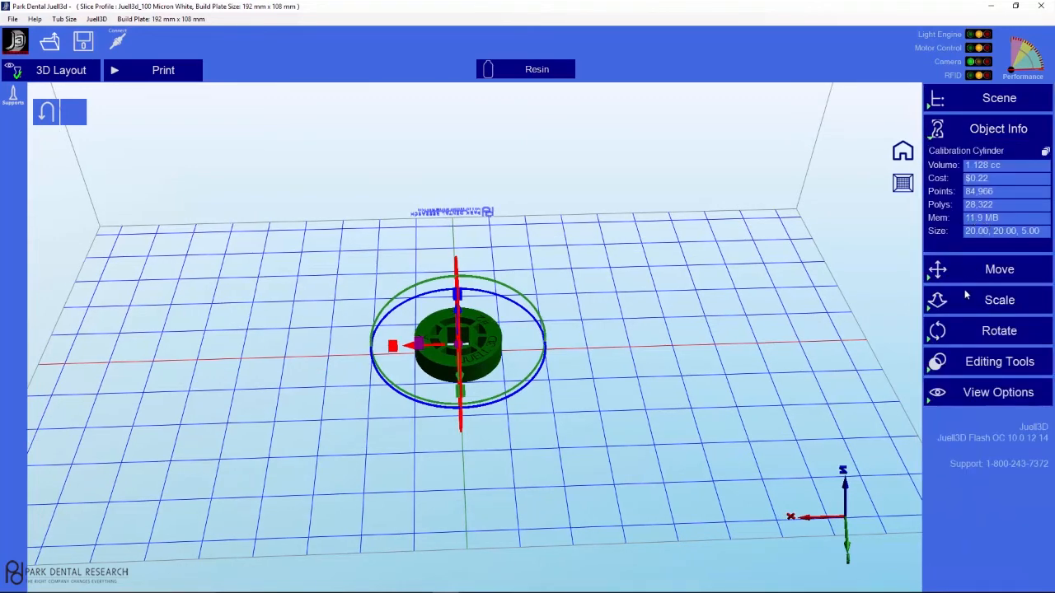
{"action": "left_click", "coordinate": [936, 361]}
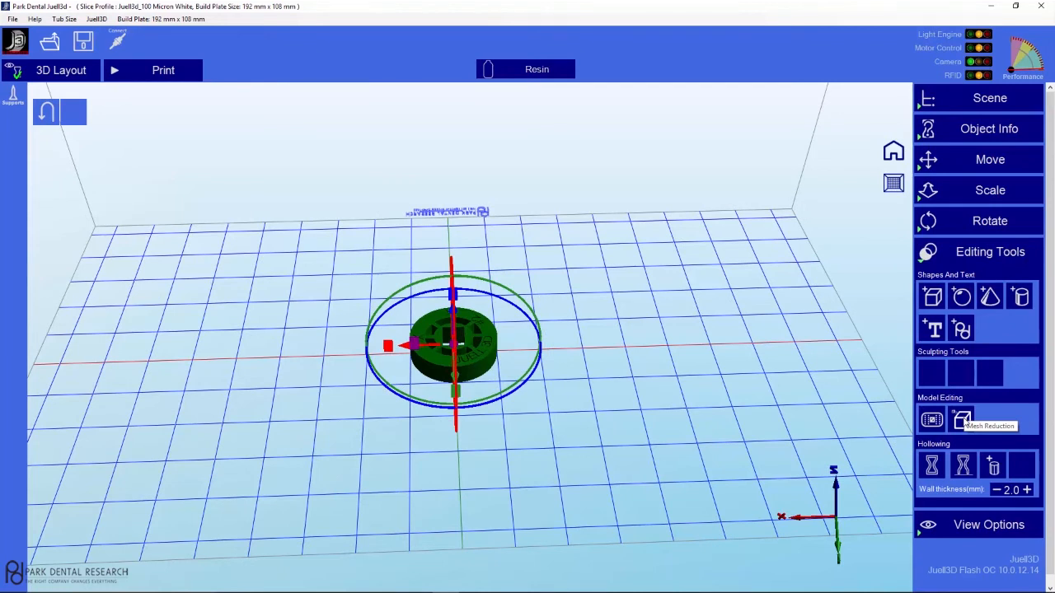
{"action": "left_click", "coordinate": [963, 420]}
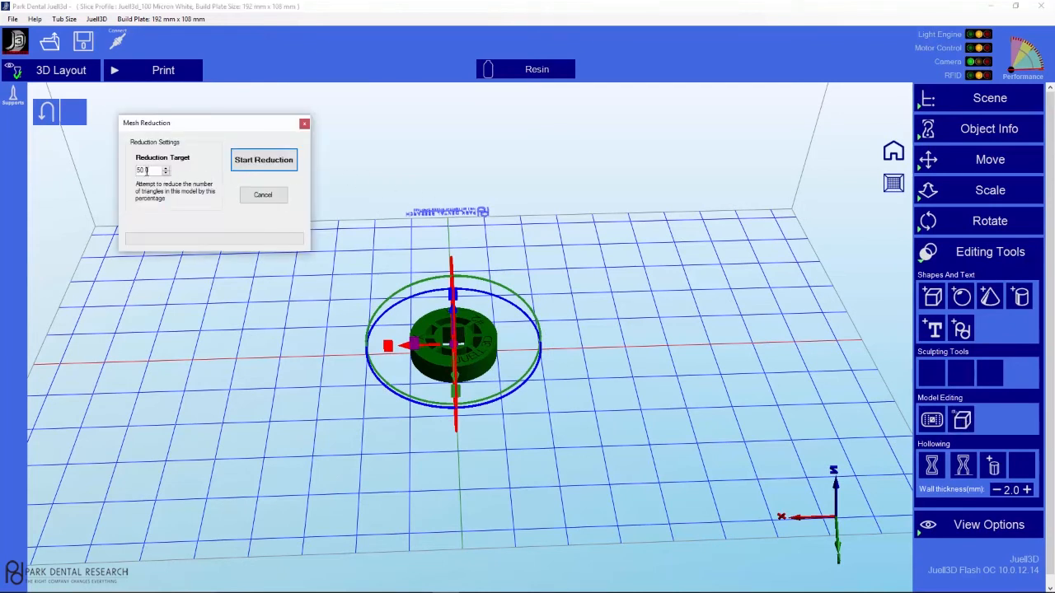
{"action": "left_click", "coordinate": [264, 161]}
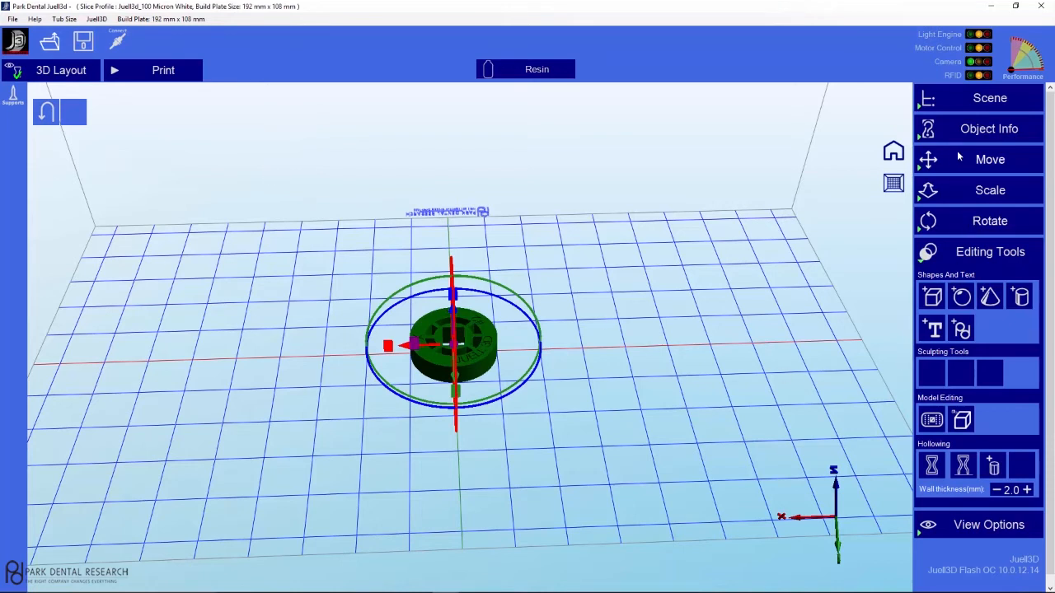
- Check the reduced cylinder's points, polygons and memory size in its object info, and inspect its shape from several angles
{"action": "left_click", "coordinate": [933, 135]}
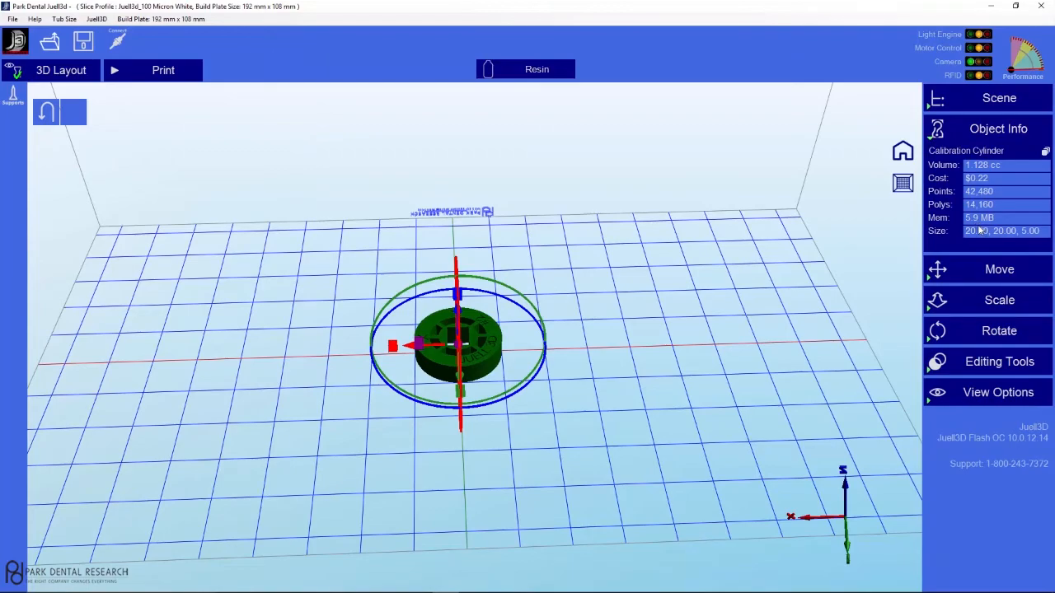
{"action": "mouse_move", "coordinate": [632, 465]}
{"action": "middle_mouse_down"}
{"action": "mouse_move", "coordinate": [565, 480]}
{"action": "mouse_move", "coordinate": [622, 428]}
{"action": "mouse_move", "coordinate": [660, 447]}
{"action": "mouse_move", "coordinate": [632, 534]}
{"action": "mouse_move", "coordinate": [619, 457]}
{"action": "middle_mouse_up"}
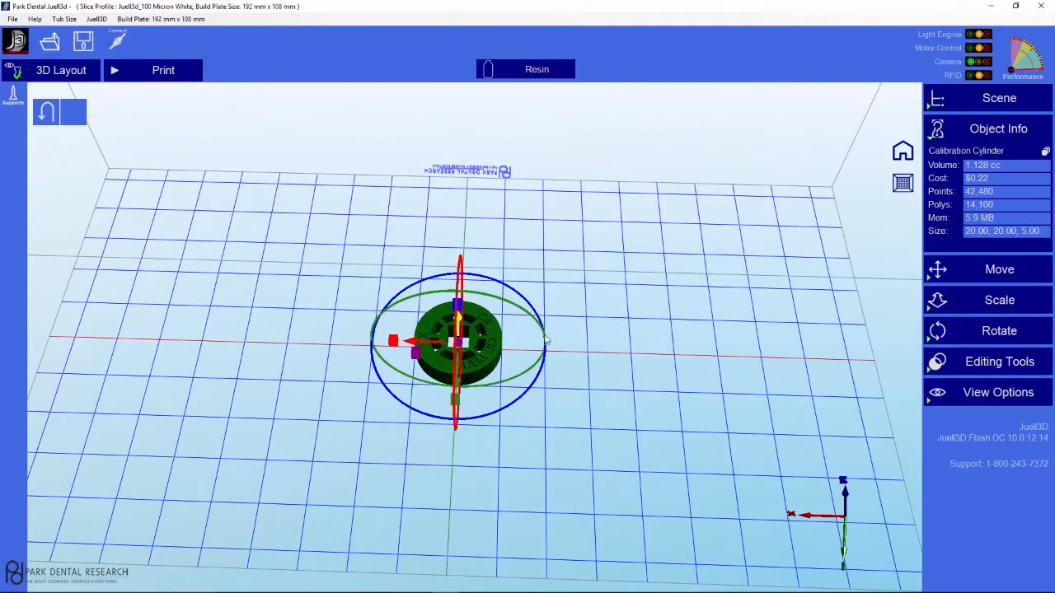
{"action": "mouse_move", "coordinate": [607, 590]}
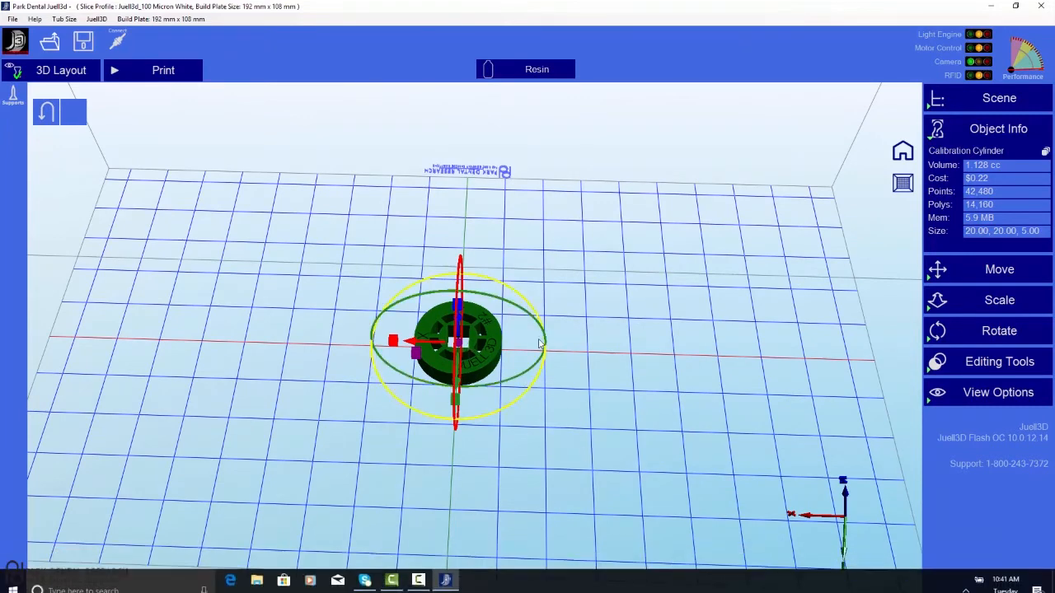
{"action": "mouse_move", "coordinate": [501, 417]}
{"action": "middle_mouse_down"}
{"action": "mouse_move", "coordinate": [514, 455]}
{"action": "mouse_move", "coordinate": [517, 409]}
{"action": "middle_mouse_up"}
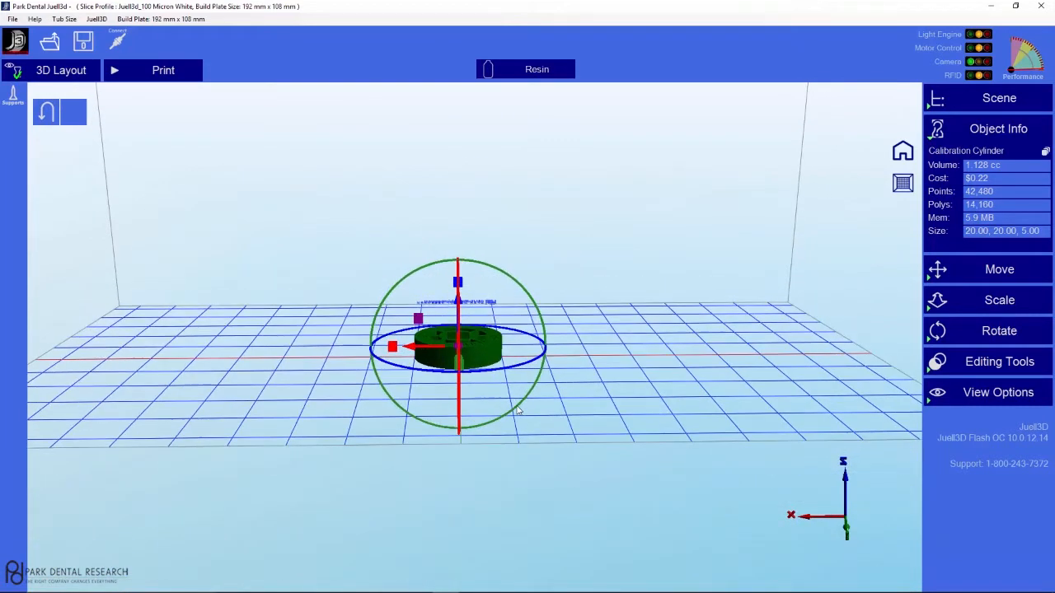
- Remove the calibration cylinder from the scene and load model.stl from the Desktop
{"action": "left_click", "coordinate": [937, 364]}
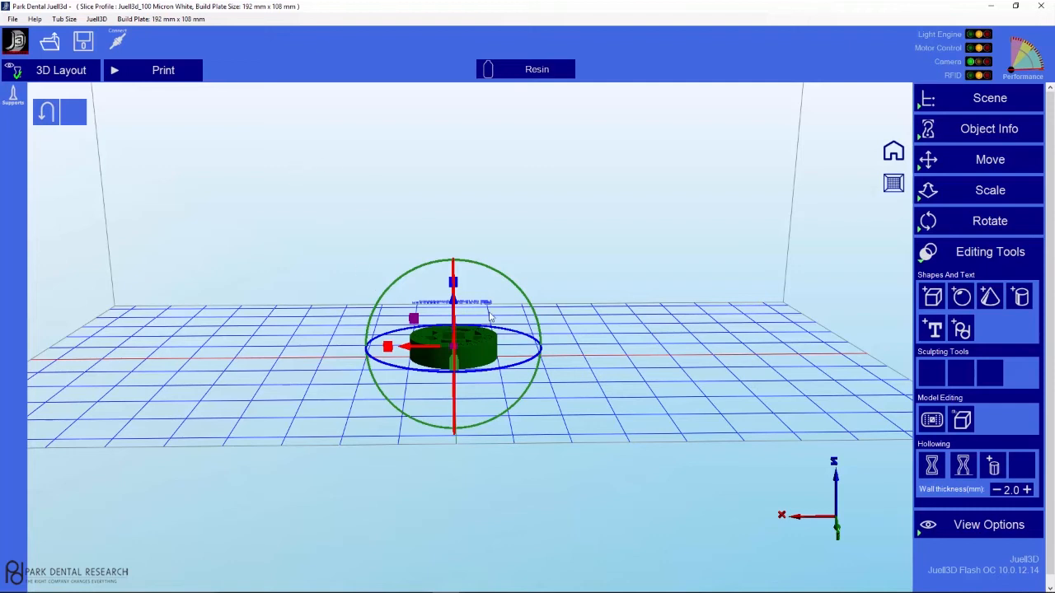
{"action": "left_click", "coordinate": [931, 101]}
{"action": "left_click", "coordinate": [1036, 262]}
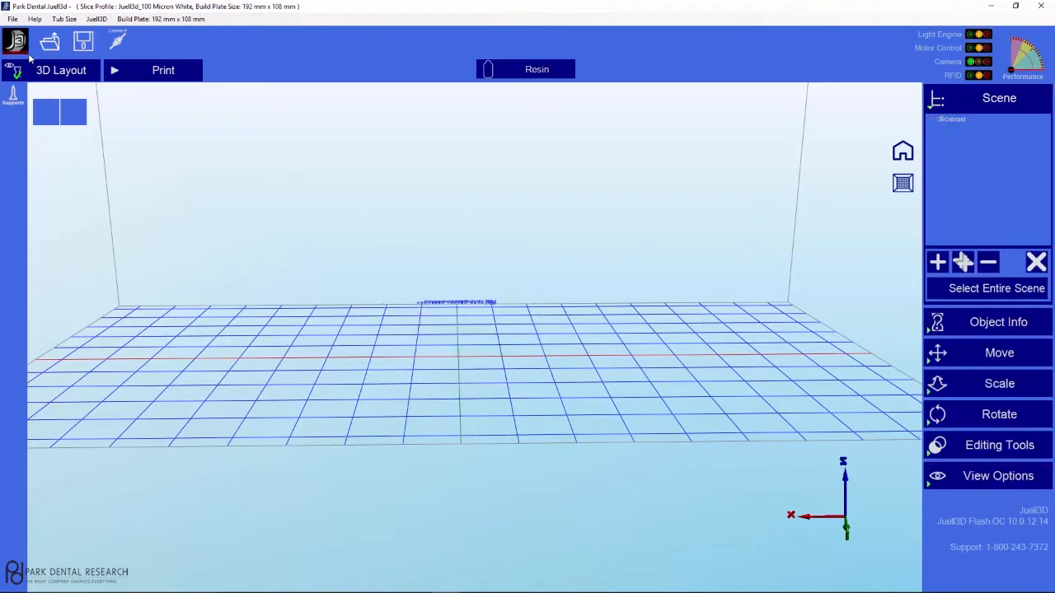
{"action": "left_click", "coordinate": [50, 43]}
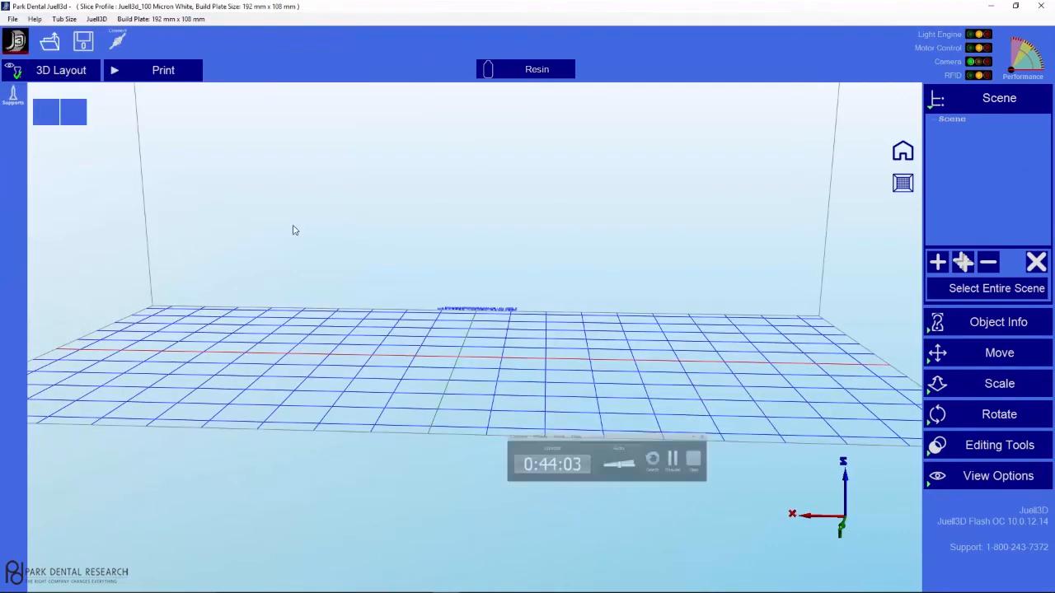
{"action": "left_click", "coordinate": [50, 43]}
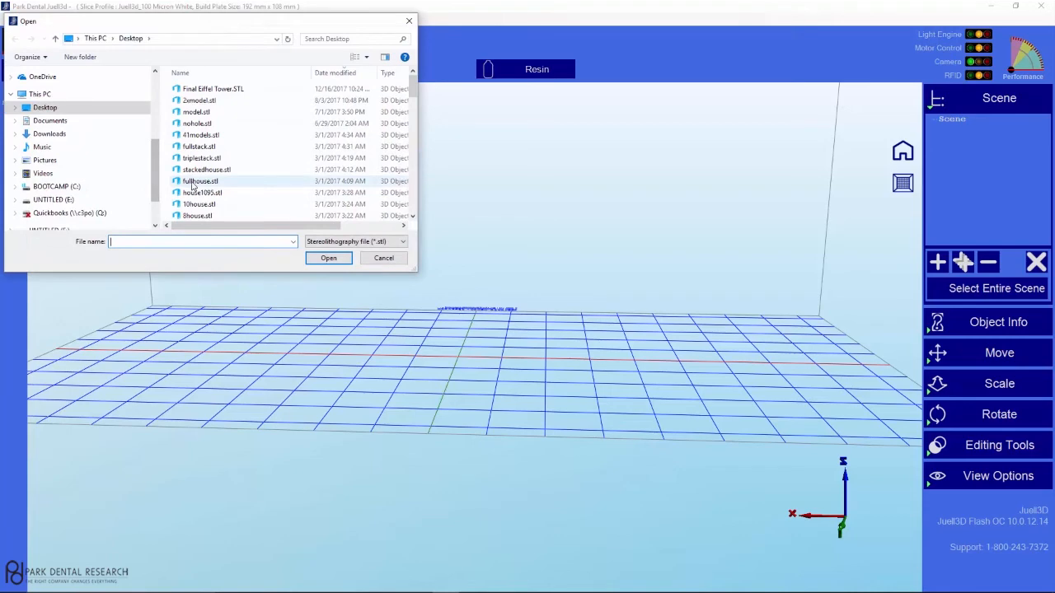
{"action": "double_click", "coordinate": [198, 113]}
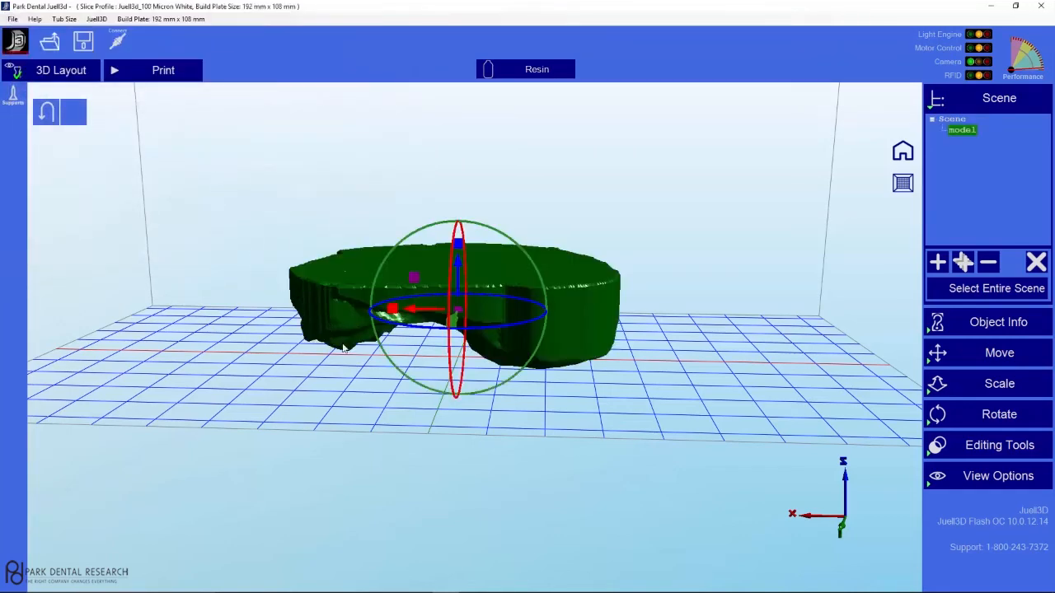
- Rotate the dental model so its teeth face up, level it, and lower its base slightly below the build plate
{"action": "mouse_move", "coordinate": [660, 377]}
{"action": "left_mouse_down"}
{"action": "mouse_move", "coordinate": [660, 356]}
{"action": "mouse_move", "coordinate": [660, 367]}
{"action": "left_mouse_up"}
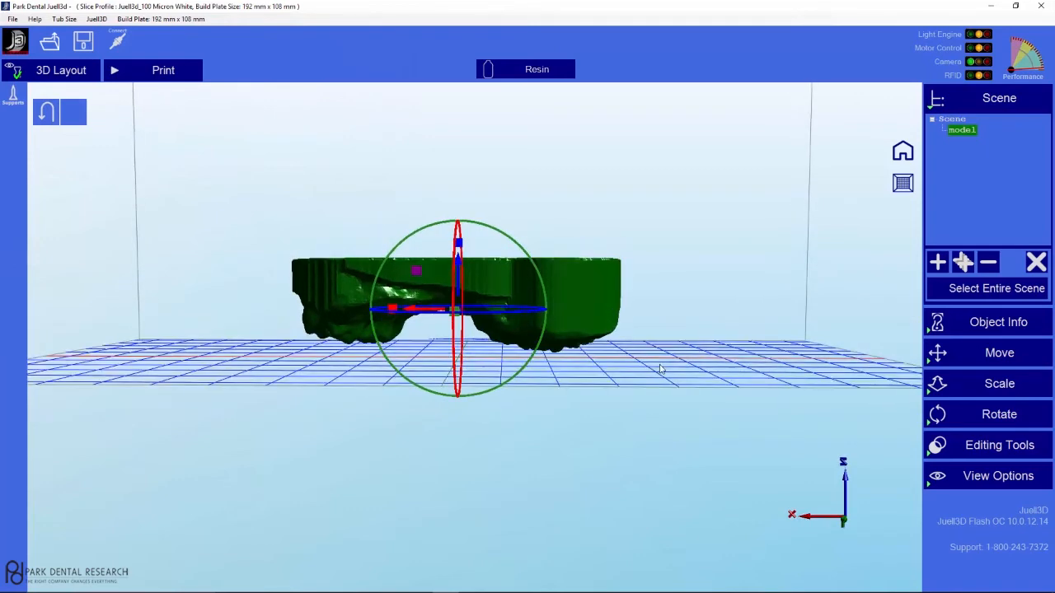
{"action": "left_click_drag", "start_coordinate": [509, 240], "coordinate": [367, 424]}
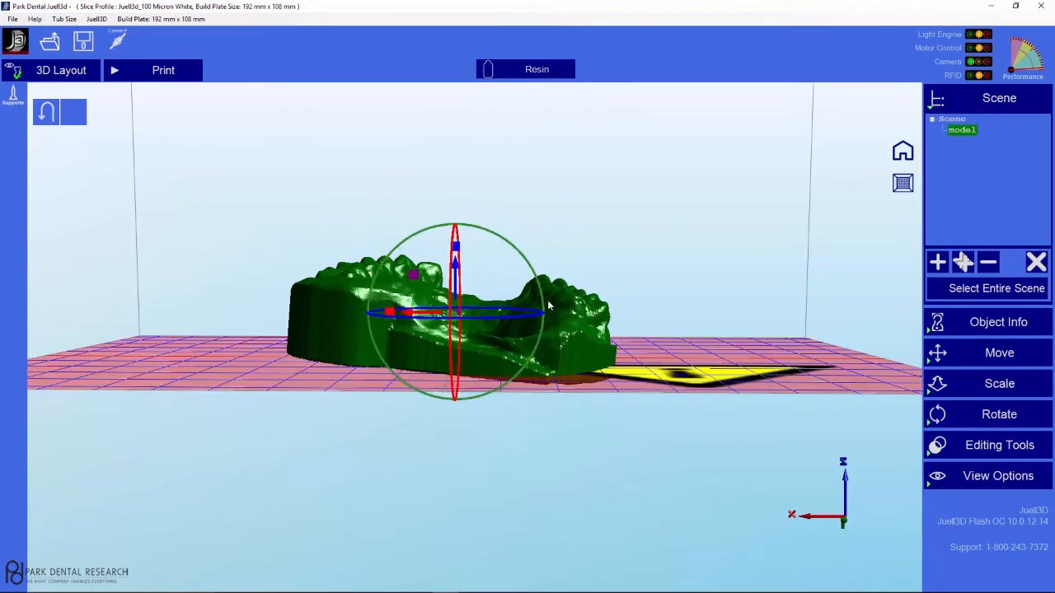
{"action": "left_click_drag", "start_coordinate": [543, 301], "coordinate": [540, 298]}
{"action": "middle_click_drag", "start_coordinate": [632, 382], "coordinate": [578, 367]}
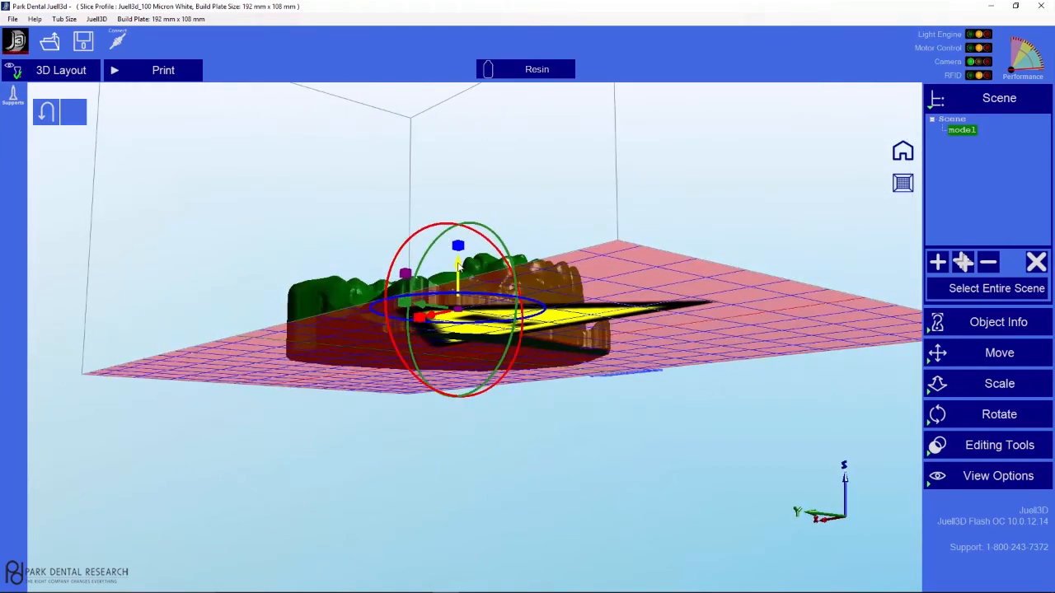
{"action": "left_click_drag", "start_coordinate": [458, 263], "coordinate": [459, 276]}
{"action": "middle_click_drag", "start_coordinate": [626, 284], "coordinate": [732, 399]}
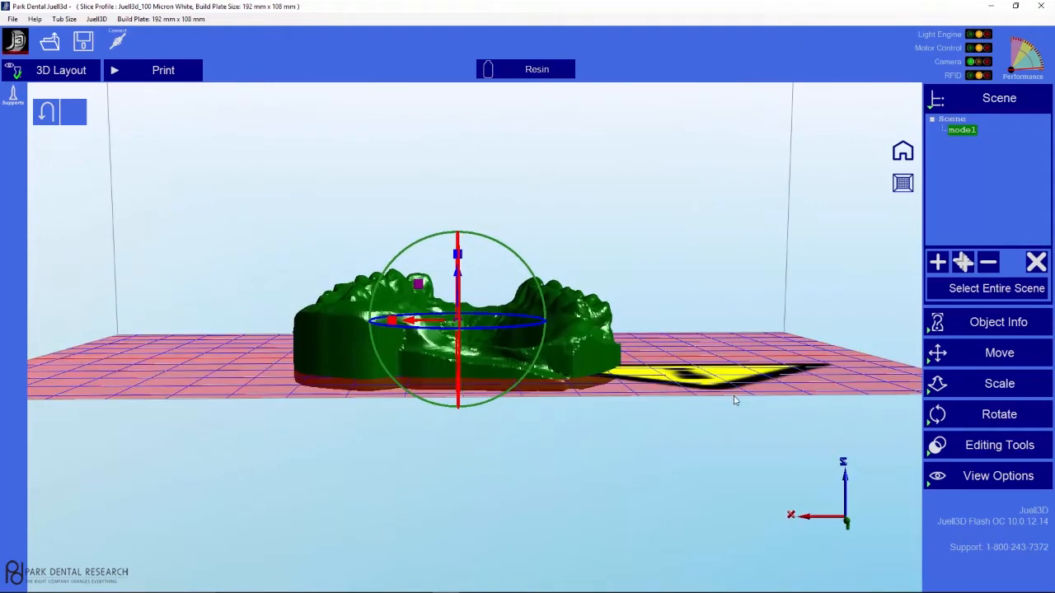
- Hollow the dental model all the way to the build platform with a 2.0 mm wall thickness
{"action": "left_click", "coordinate": [935, 449]}
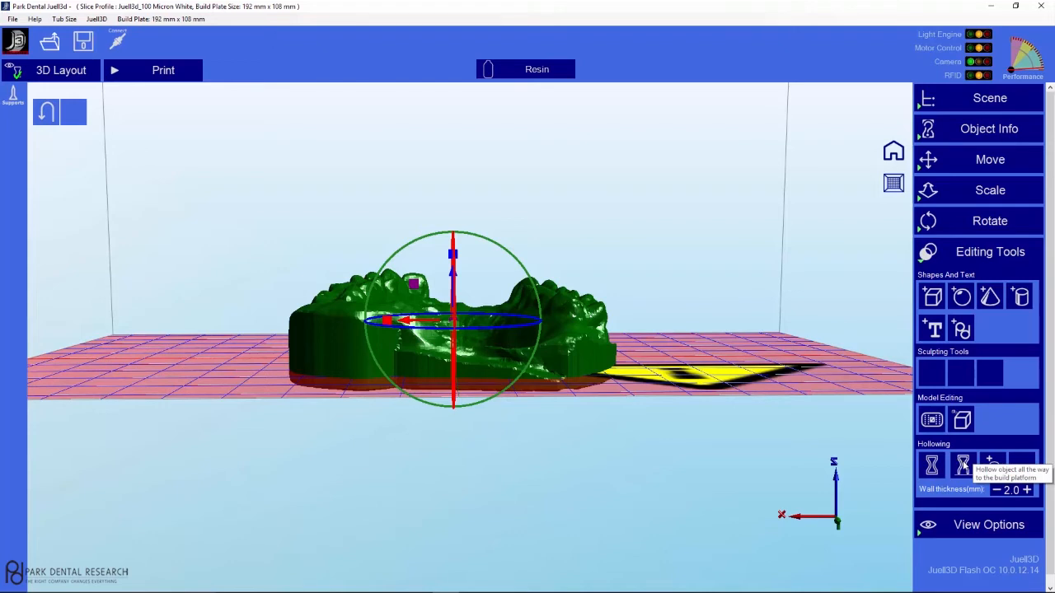
{"action": "left_click", "coordinate": [962, 466]}
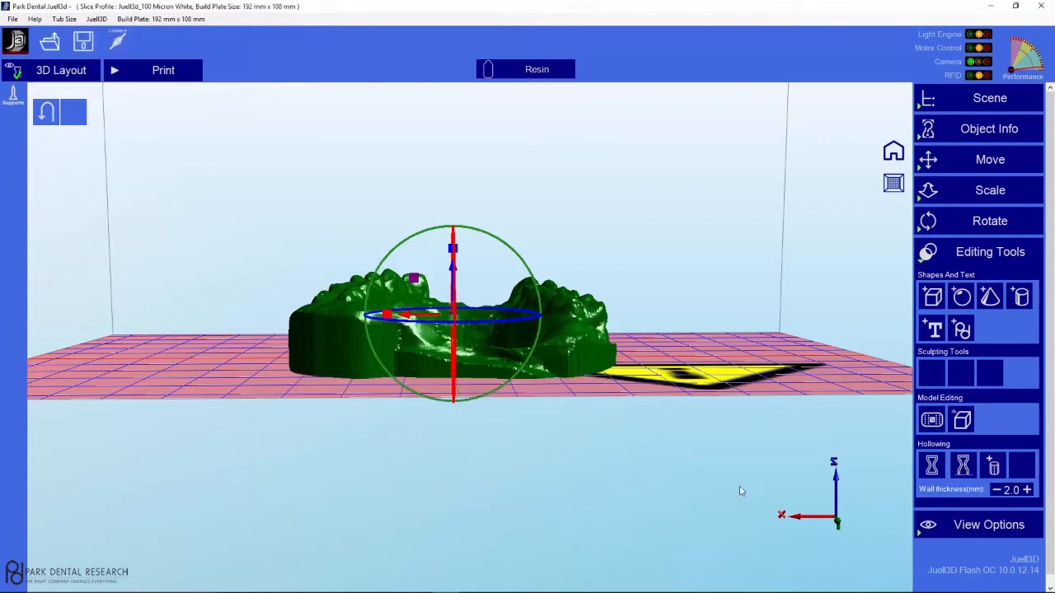
{"action": "left_click_drag", "start_coordinate": [619, 402], "coordinate": [712, 492]}
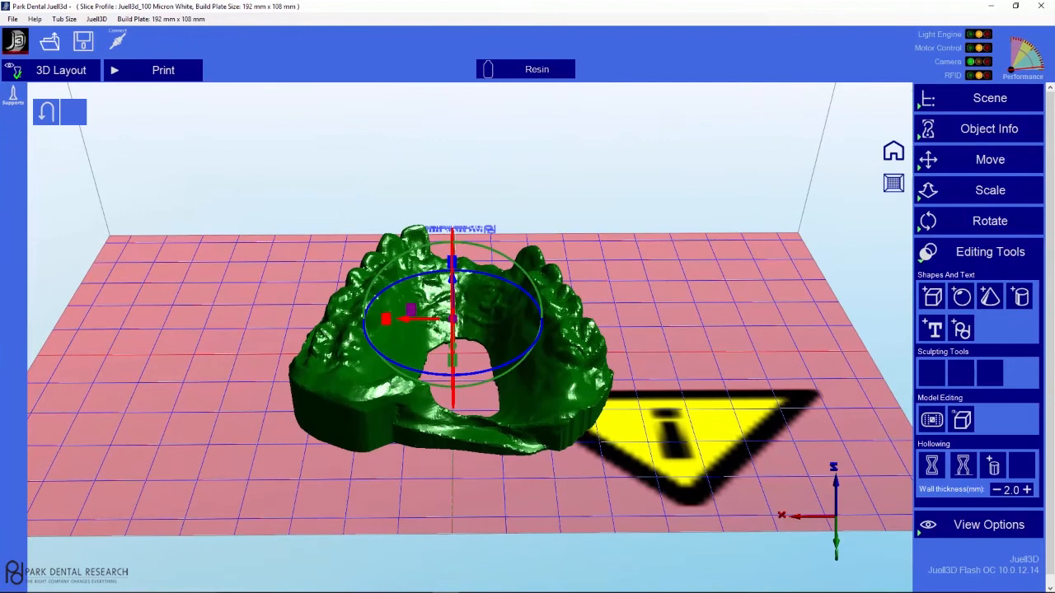
- Add a drain hole cylinder, tilt it, and position it through the inner wall of the dental arch
{"action": "left_click", "coordinate": [995, 468]}
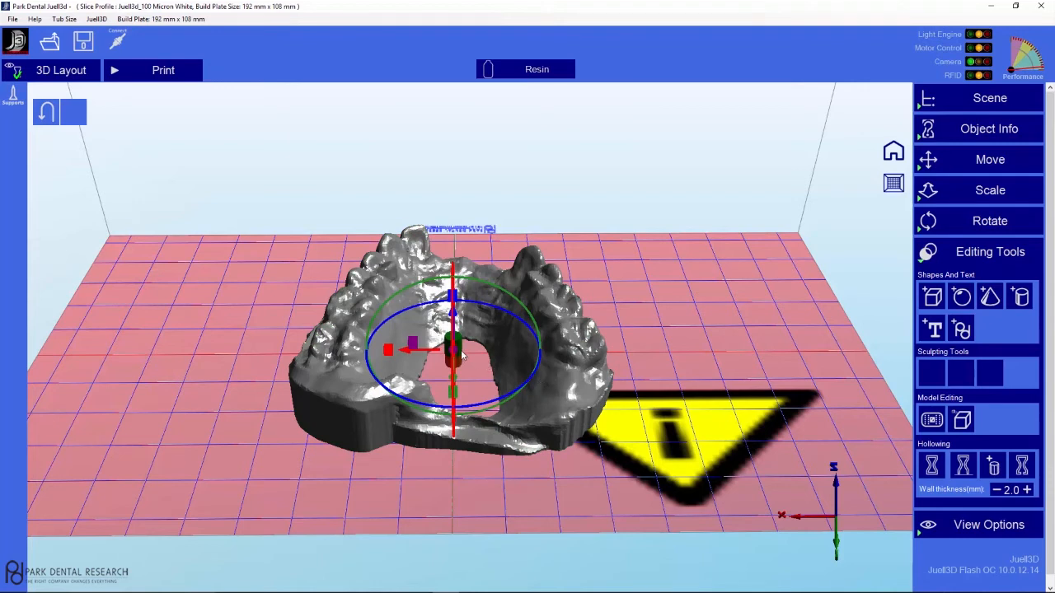
{"action": "left_click_drag", "start_coordinate": [456, 354], "coordinate": [520, 350]}
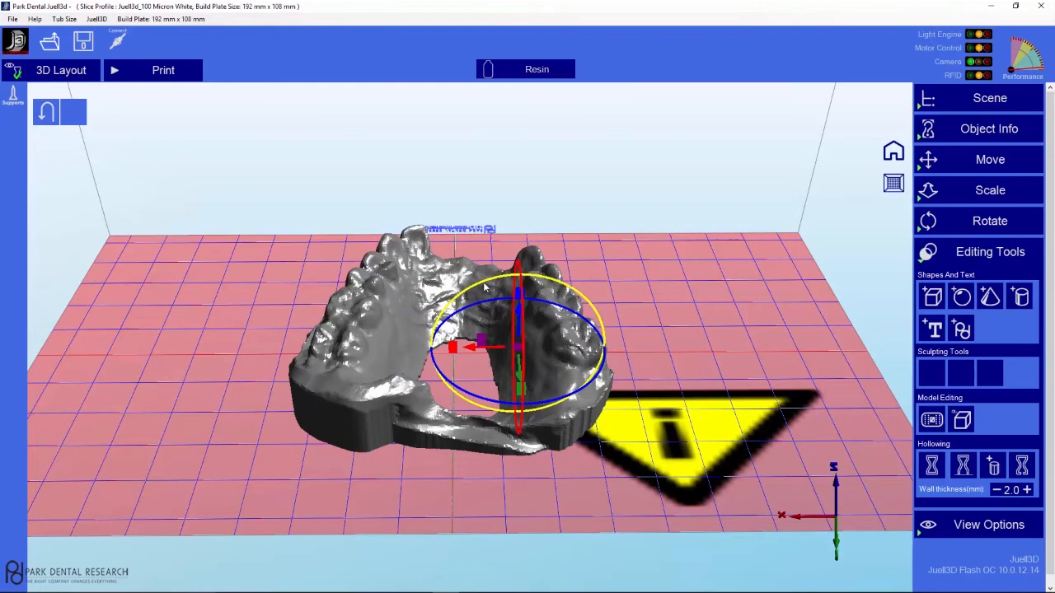
{"action": "left_click_drag", "start_coordinate": [484, 285], "coordinate": [452, 338]}
{"action": "middle_click_drag", "start_coordinate": [451, 339], "coordinate": [591, 426]}
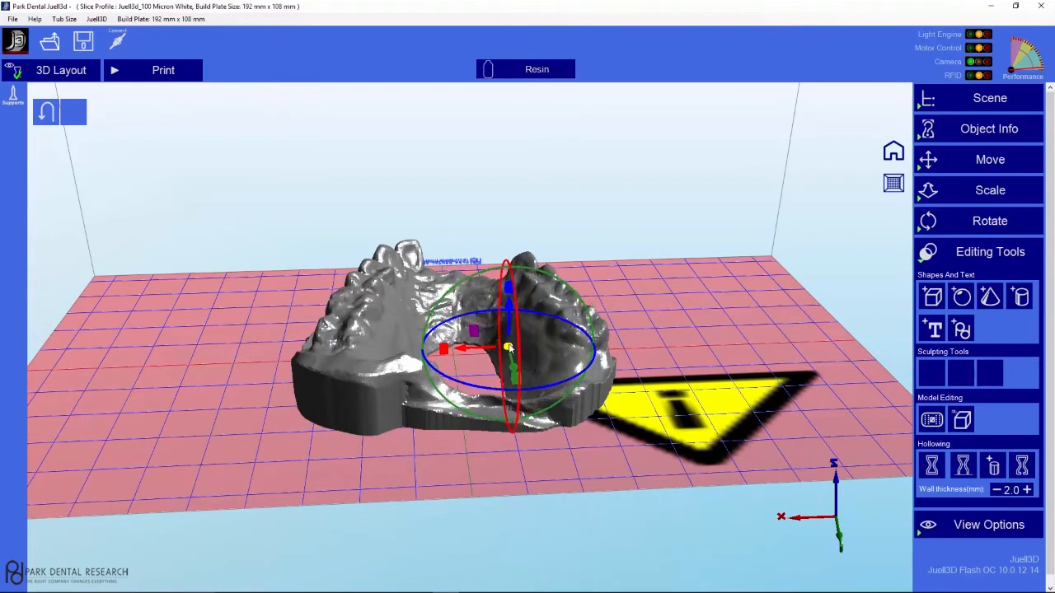
{"action": "mouse_move", "coordinate": [487, 353]}
{"action": "left_mouse_down"}
{"action": "mouse_move", "coordinate": [439, 355]}
{"action": "mouse_move", "coordinate": [508, 356]}
{"action": "left_mouse_up"}
{"action": "middle_click_drag", "start_coordinate": [592, 492], "coordinate": [596, 478]}
{"action": "left_click_drag", "start_coordinate": [507, 319], "coordinate": [509, 308]}
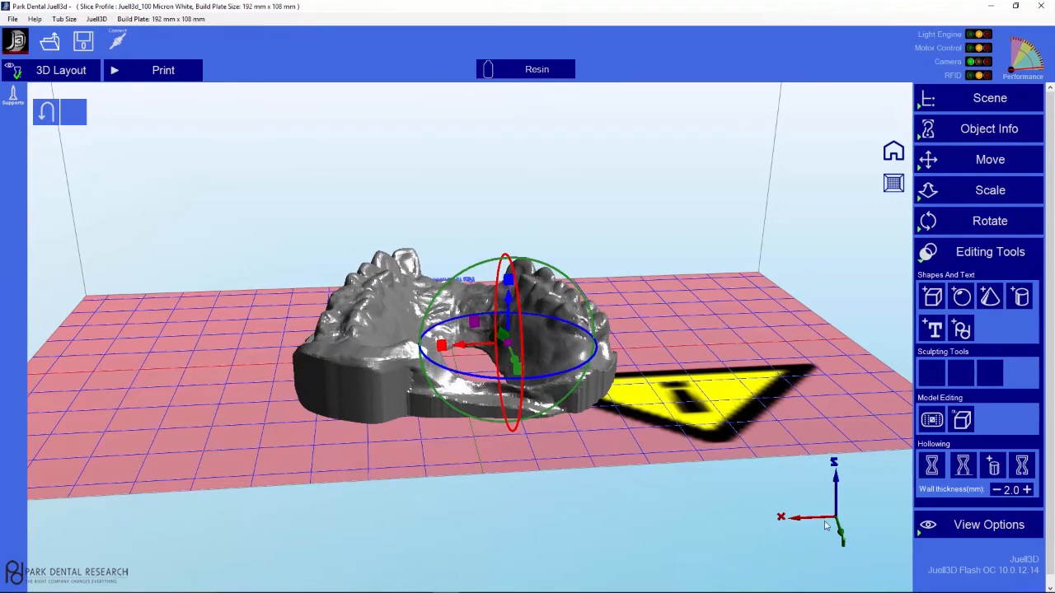
- Select the dental model together with the drain hole cylinder and apply the hole to the model
{"action": "left_click", "coordinate": [380, 366]}
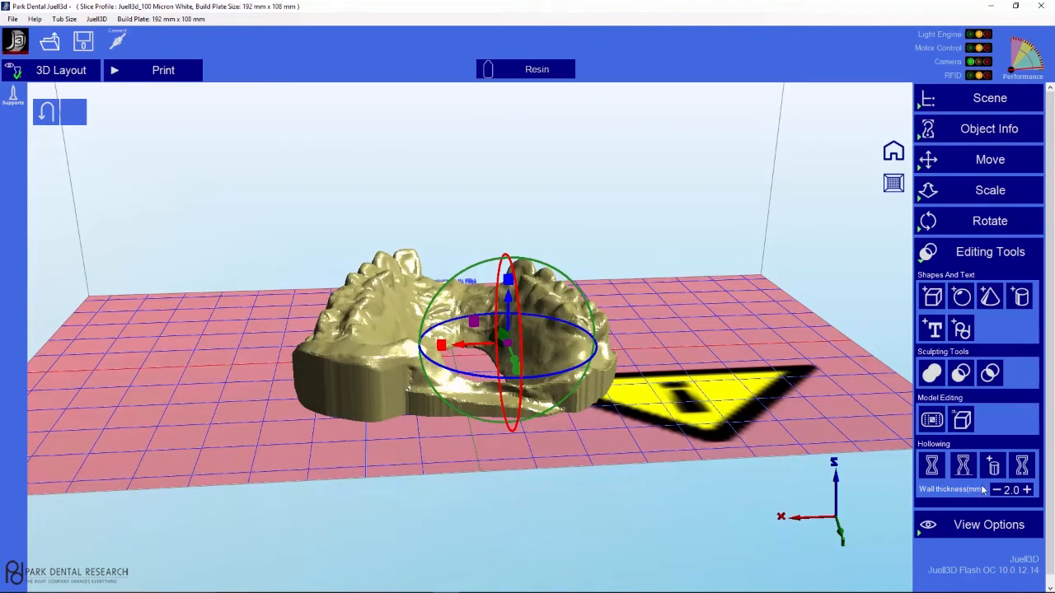
{"action": "left_click", "coordinate": [1021, 468]}
{"action": "middle_click_drag", "start_coordinate": [501, 403], "coordinate": [495, 450]}
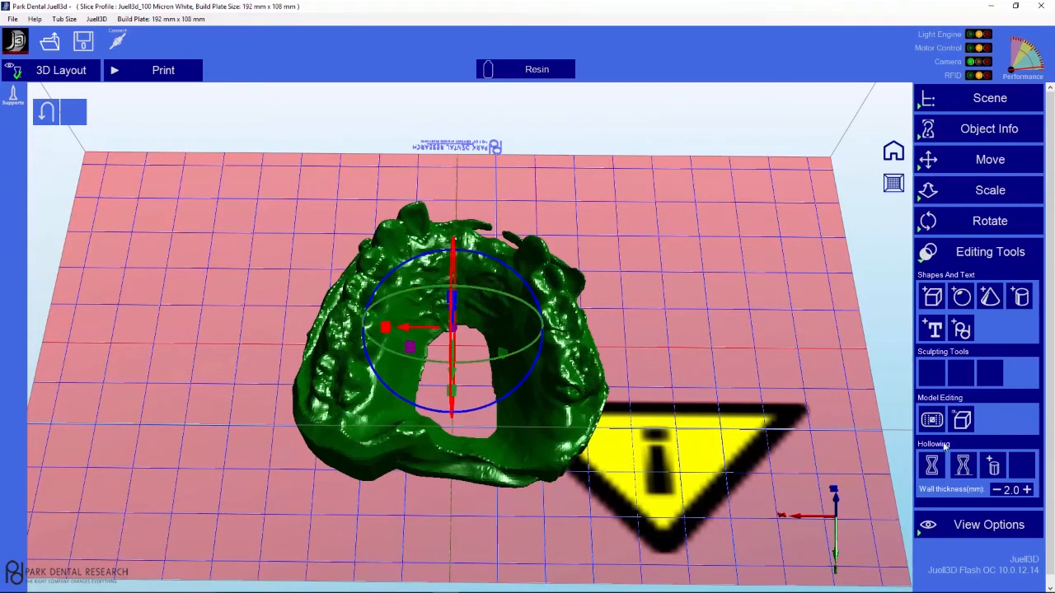
- Make the dental model transparent, and compare its appearance at 1% and 91% transparency before returning to 1%
{"action": "left_click", "coordinate": [925, 534]}
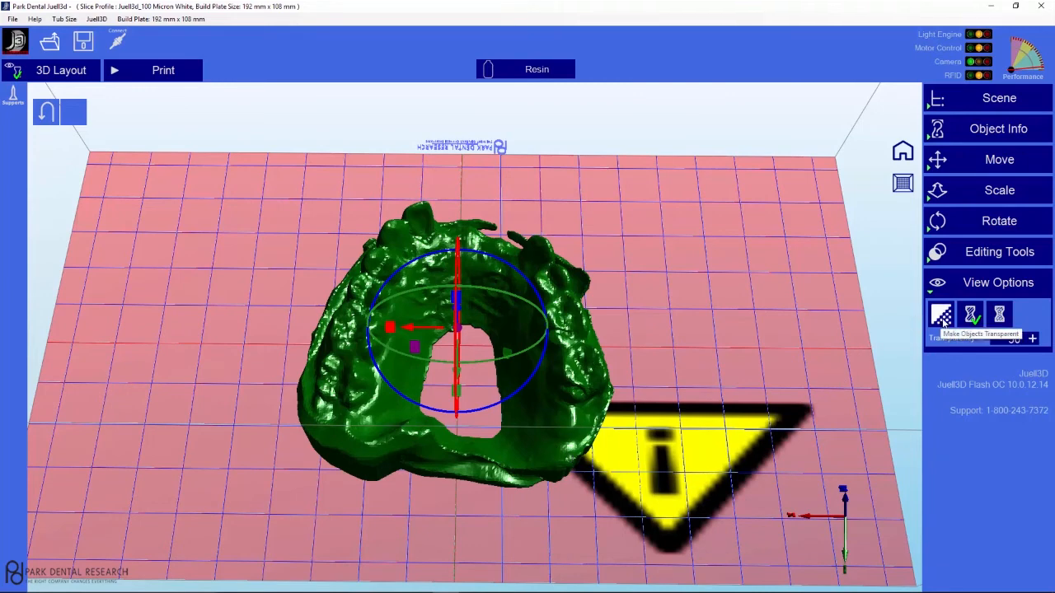
{"action": "left_click", "coordinate": [942, 319]}
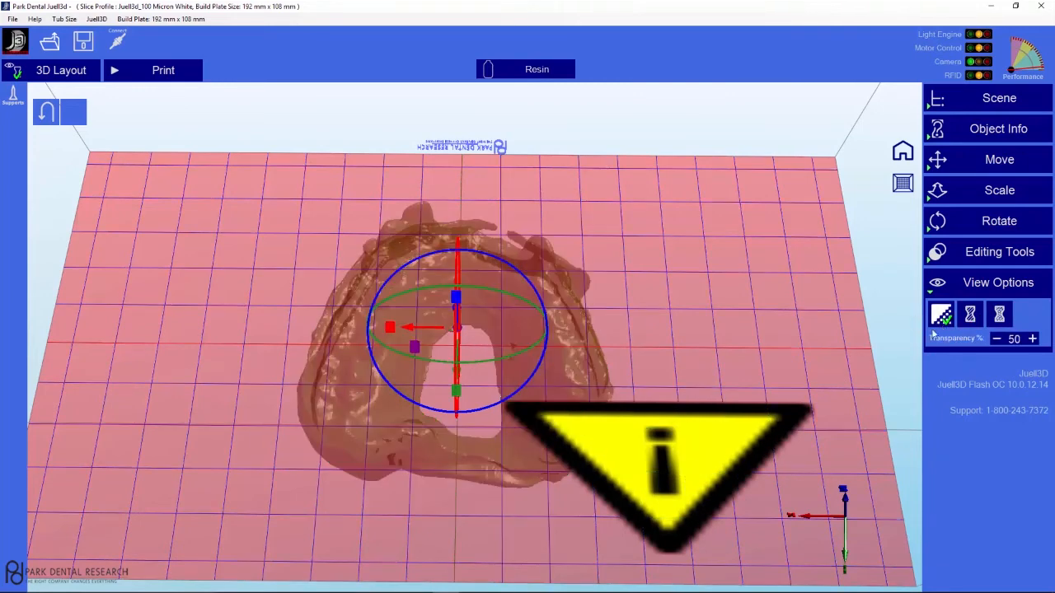
{"action": "left_click_drag", "start_coordinate": [621, 502], "coordinate": [867, 399]}
{"action": "left_click_drag", "start_coordinate": [997, 339], "coordinate": [997, 339]}
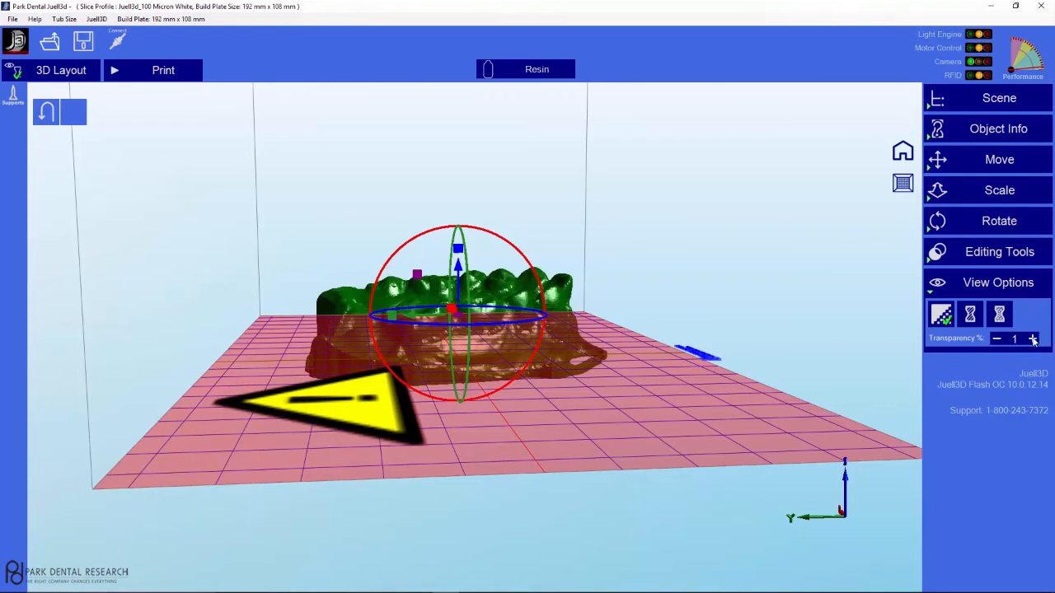
{"action": "left_click_drag", "start_coordinate": [1033, 339], "coordinate": [1032, 340]}
{"action": "left_click_drag", "start_coordinate": [392, 416], "coordinate": [515, 420]}
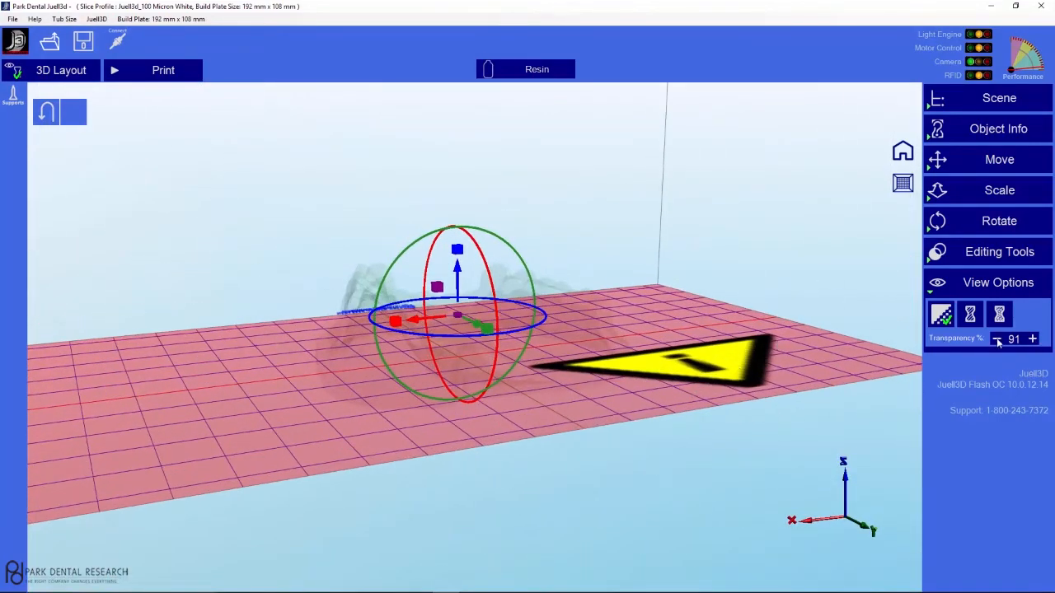
{"action": "left_click_drag", "start_coordinate": [997, 341], "coordinate": [996, 341]}
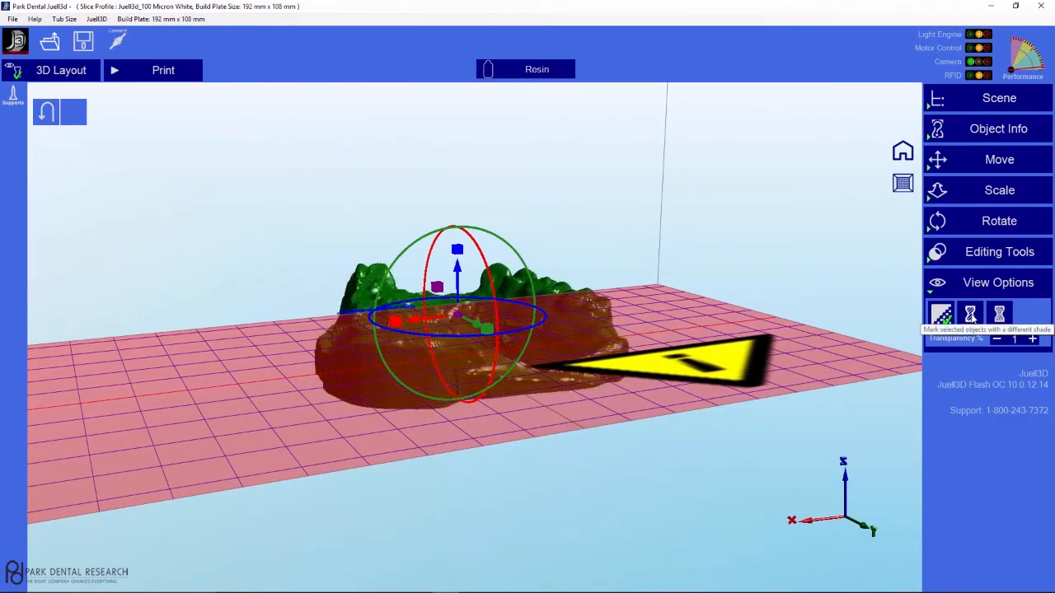
- Mark the selected model with a different shade, overlay its mesh wireframe, and turn object transparency back on
{"action": "left_click", "coordinate": [973, 318]}
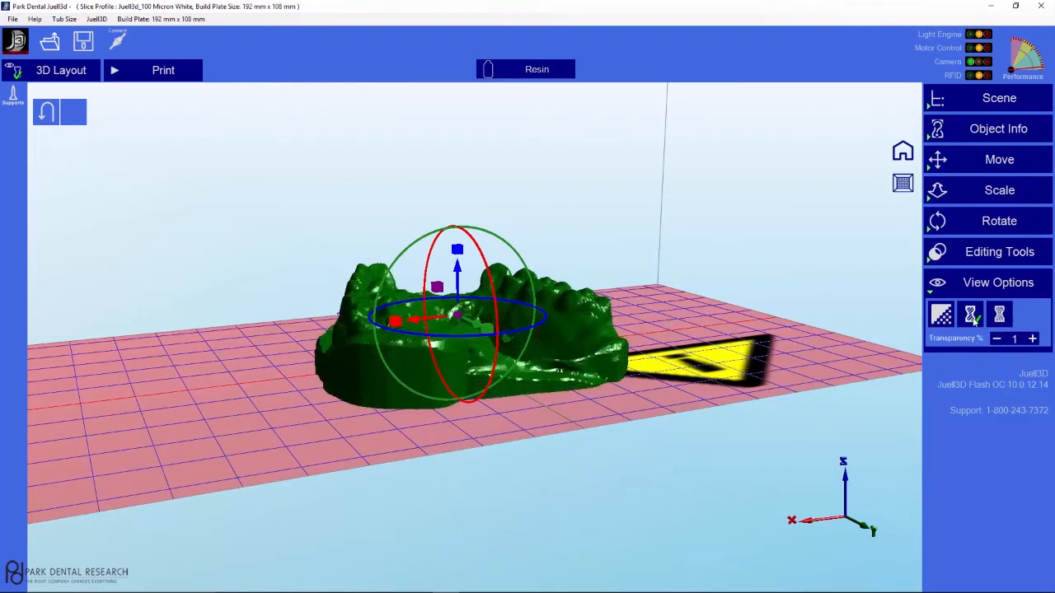
{"action": "left_click", "coordinate": [1000, 317]}
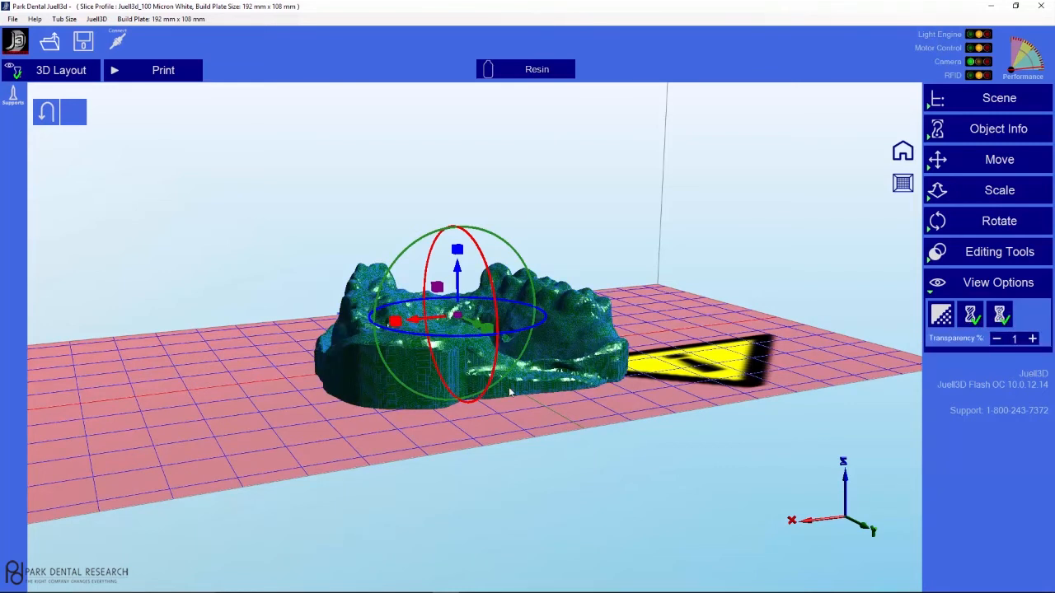
{"action": "left_click", "coordinate": [941, 314]}
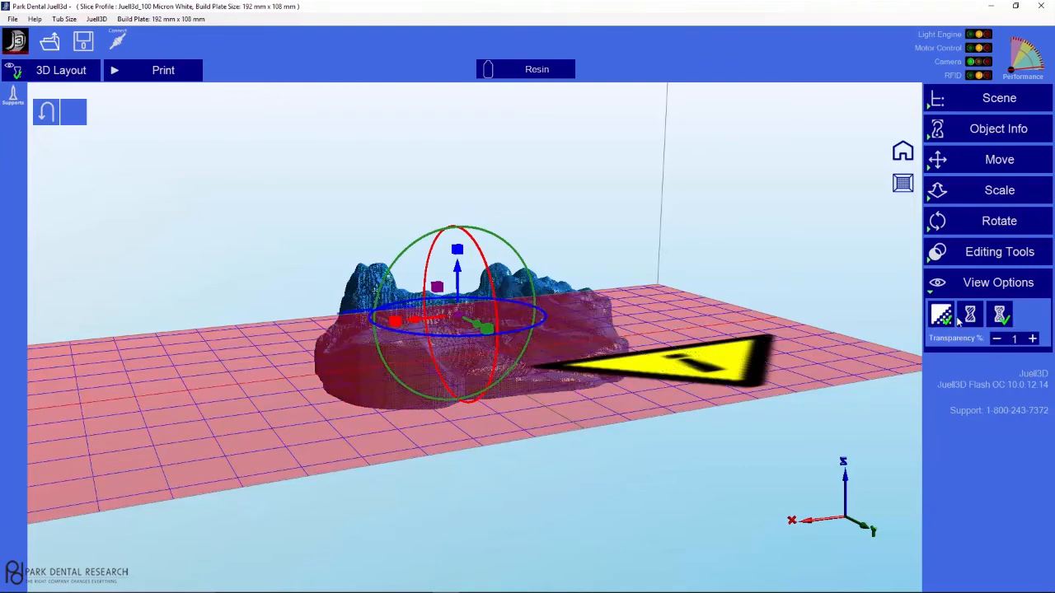
{"action": "left_click_drag", "start_coordinate": [528, 385], "coordinate": [499, 412]}
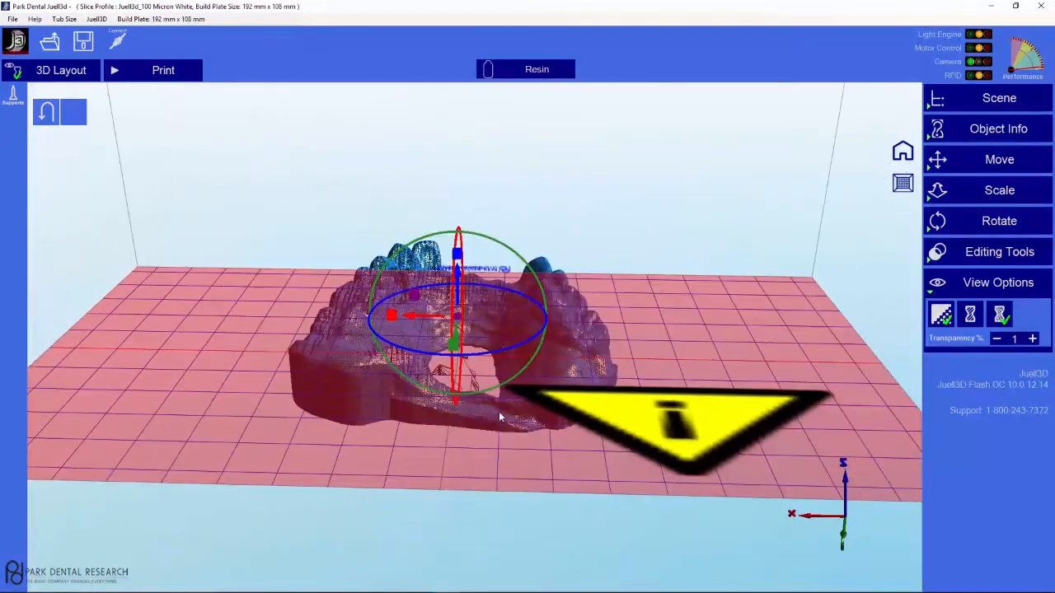
- Raise the transparency to 91% and examine the hollow interior of the wireframe model close up
{"action": "left_click", "coordinate": [1033, 340]}
{"action": "left_click", "coordinate": [1034, 339]}
{"action": "left_click", "coordinate": [1033, 339]}
{"action": "left_click", "coordinate": [1033, 340]}
{"action": "left_click", "coordinate": [1033, 340]}
{"action": "left_click_drag", "start_coordinate": [792, 339], "coordinate": [630, 313]}
{"action": "scroll", "coordinate": [631, 314], "scroll_direction": "up", "scroll_amount": 5}
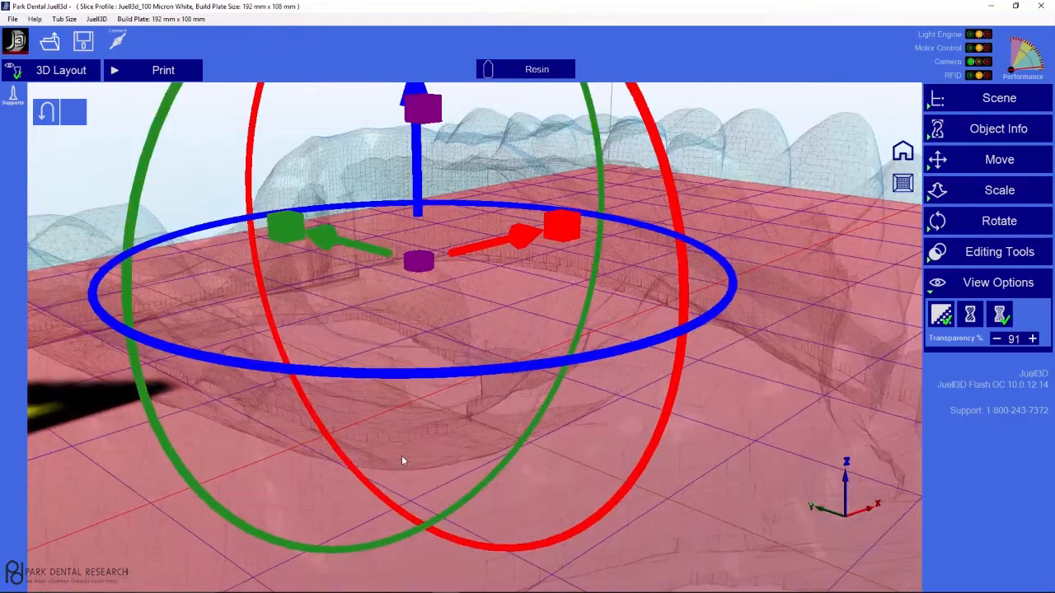
{"action": "middle_click_drag", "start_coordinate": [402, 456], "coordinate": [568, 462]}
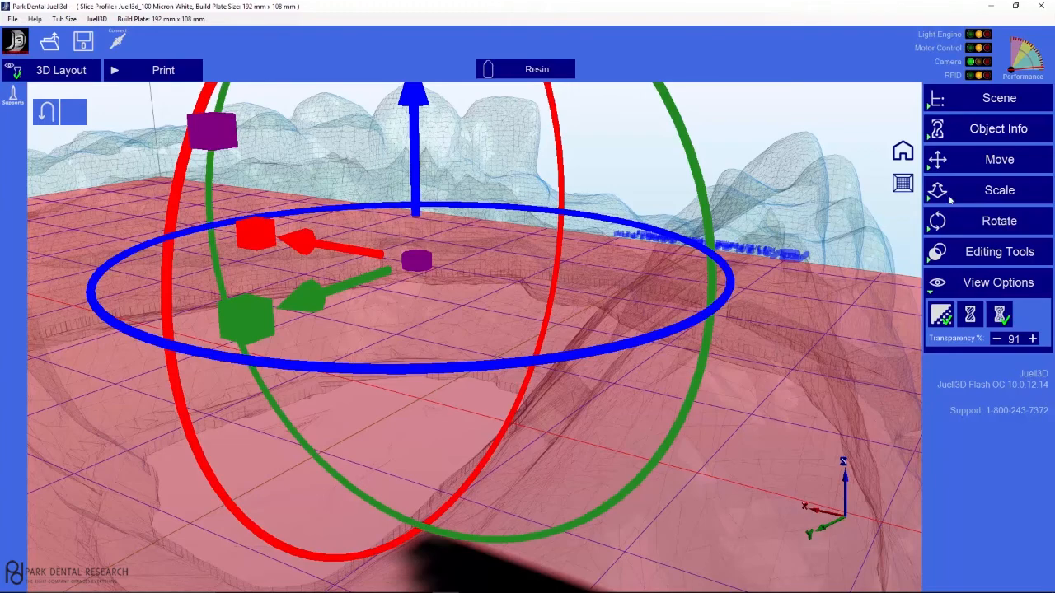
- Switch the model from transparent display back to selected-object shading, and inspect its mesh up close and from farther away
{"action": "left_click", "coordinate": [973, 313]}
{"action": "scroll", "coordinate": [548, 315], "scroll_direction": "up", "scroll_amount": 3}
{"action": "scroll", "coordinate": [549, 318], "scroll_direction": "down", "scroll_amount": 4}
{"action": "scroll", "coordinate": [552, 327], "scroll_direction": "down", "scroll_amount": 5}
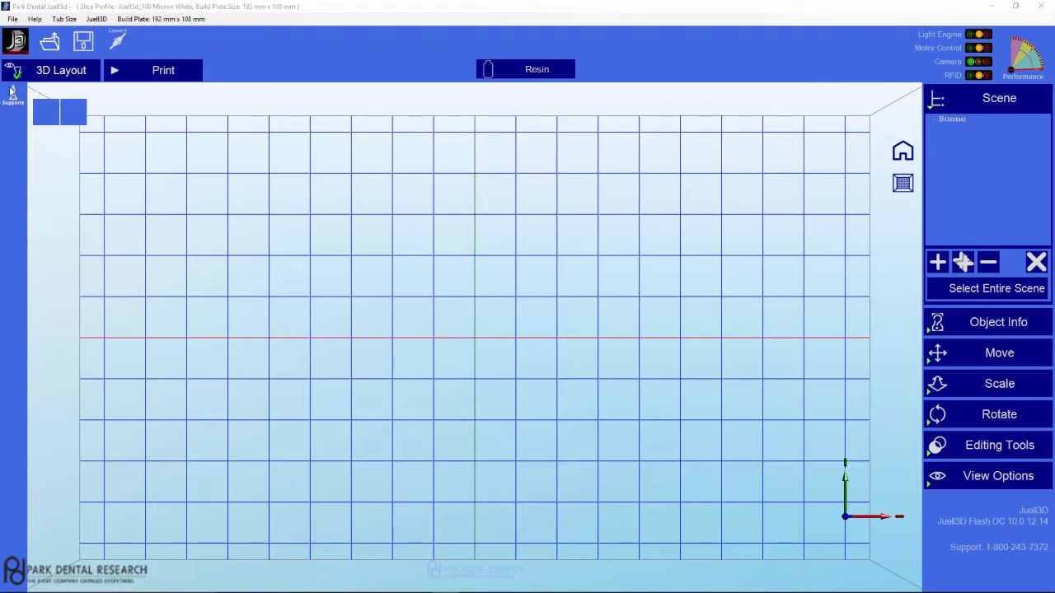
- Load Tradeshow Demo.stl from the "stl files to transfer to computers" folder and view the dental arch from an angle
{"action": "left_click", "coordinate": [53, 46]}
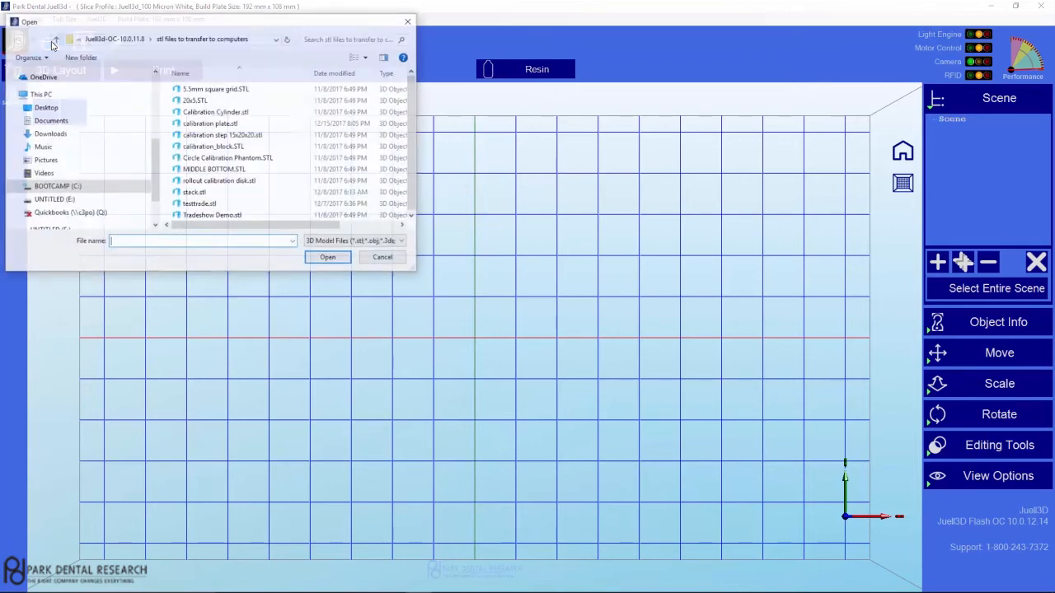
{"action": "left_click", "coordinate": [200, 215]}
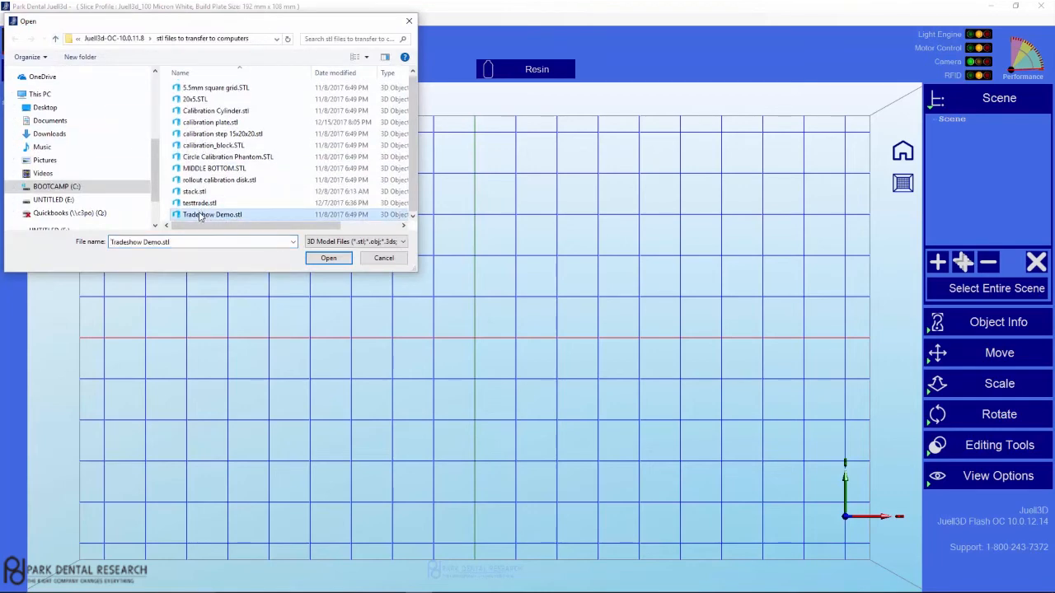
{"action": "double_click", "coordinate": [199, 216]}
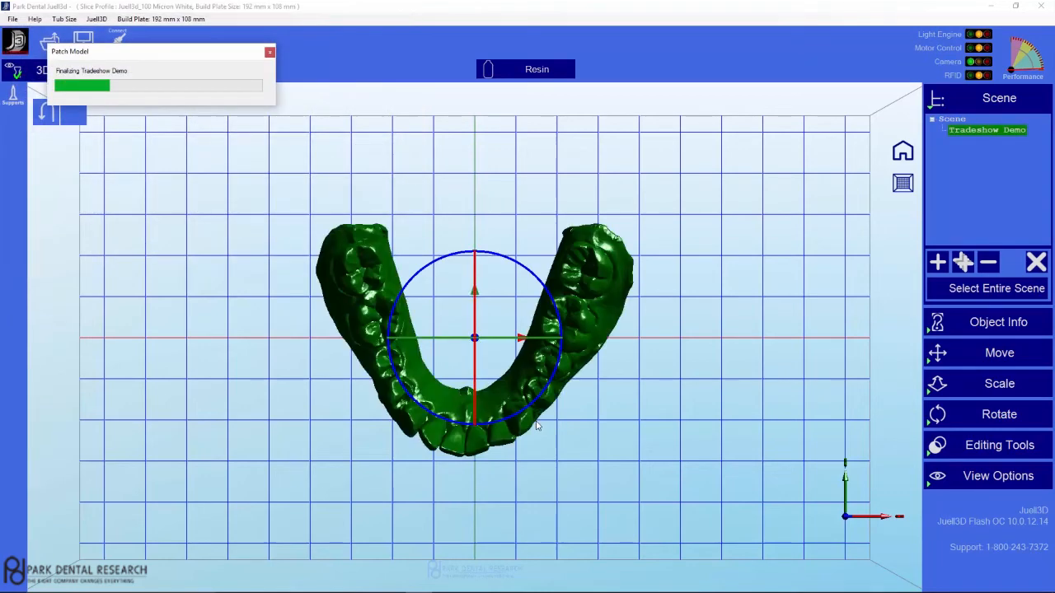
{"action": "left_click_drag", "start_coordinate": [615, 479], "coordinate": [615, 412]}
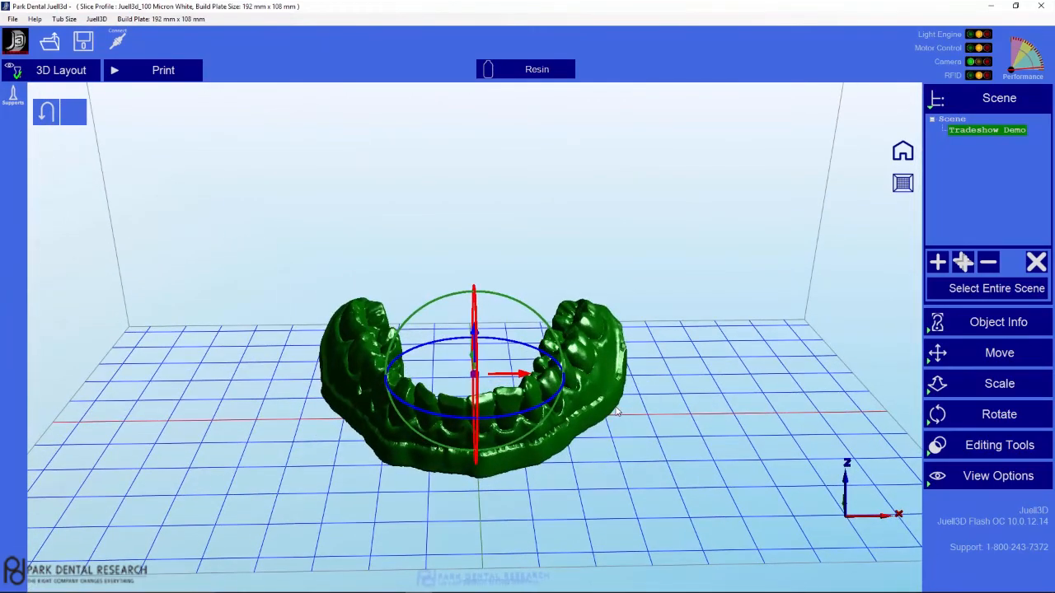
{"action": "left_click_drag", "start_coordinate": [610, 457], "coordinate": [556, 430]}
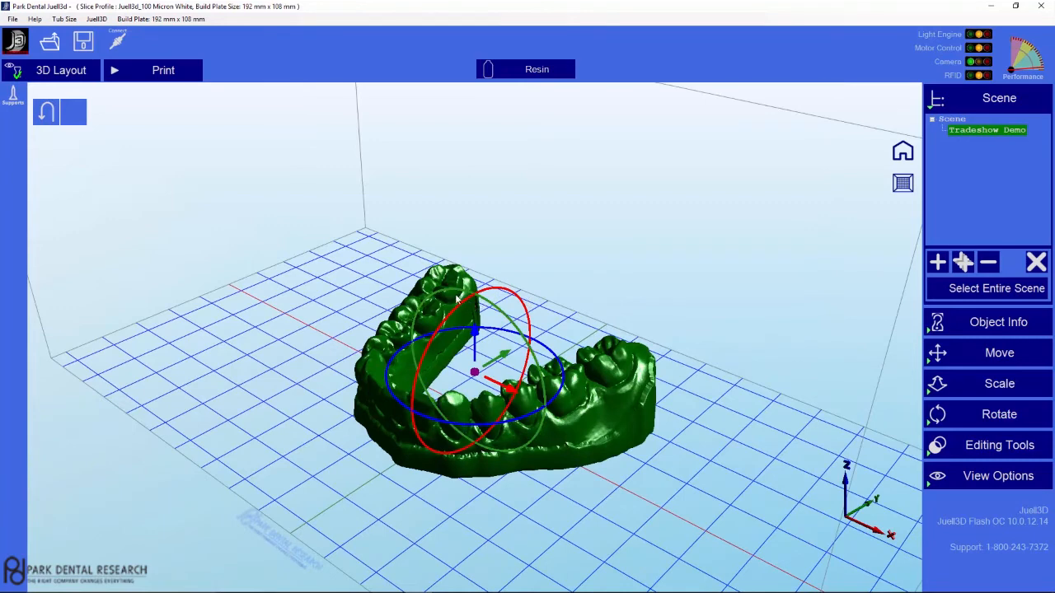
- Rotate the dental arch so its teeth face down, and raise it above the build plate
{"action": "left_click_drag", "start_coordinate": [458, 317], "coordinate": [451, 513]}
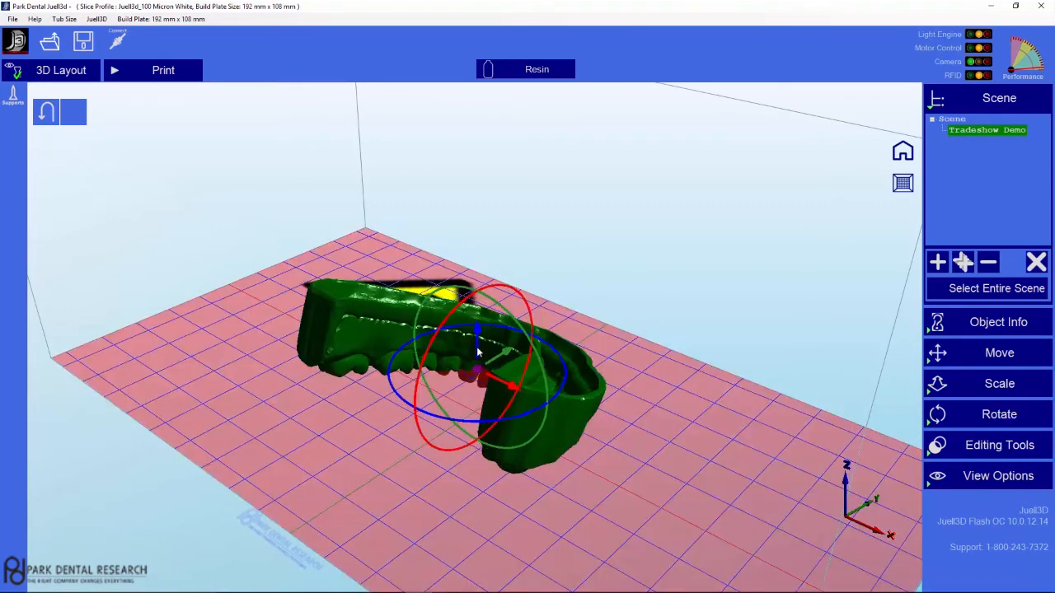
{"action": "left_click_drag", "start_coordinate": [478, 329], "coordinate": [484, 279]}
{"action": "left_click_drag", "start_coordinate": [474, 526], "coordinate": [556, 489]}
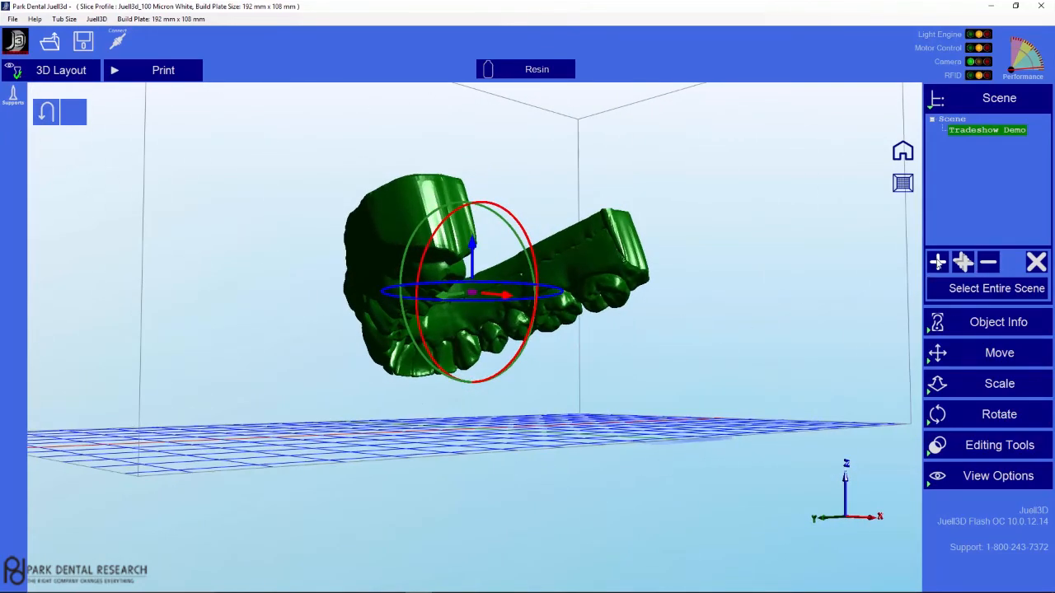
- Duplicate the dental arch and automatically arrange both copies side by side on the build plate
{"action": "left_click", "coordinate": [938, 263]}
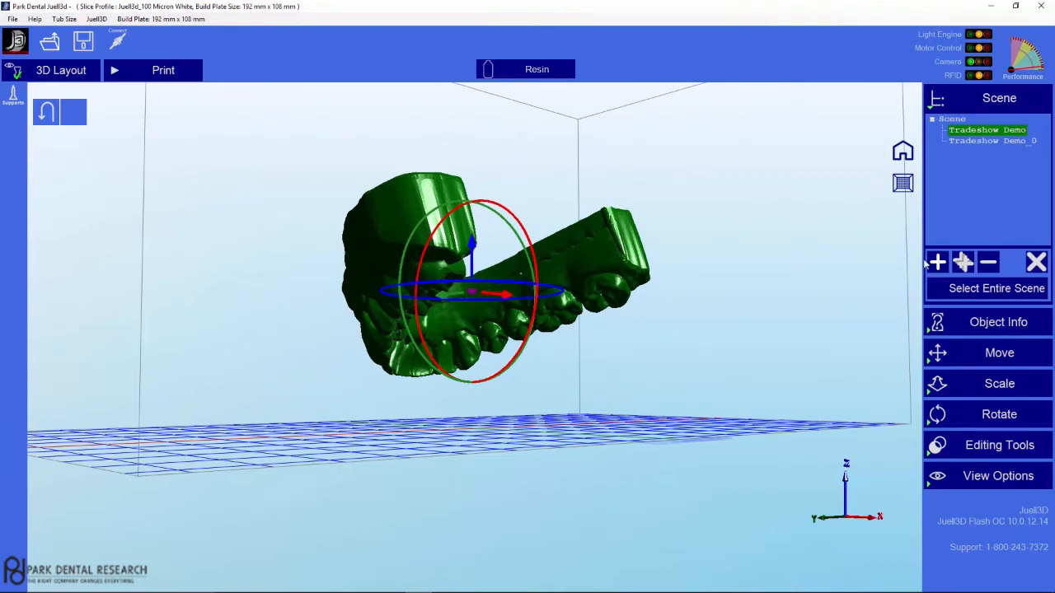
{"action": "left_click_drag", "start_coordinate": [719, 388], "coordinate": [689, 396]}
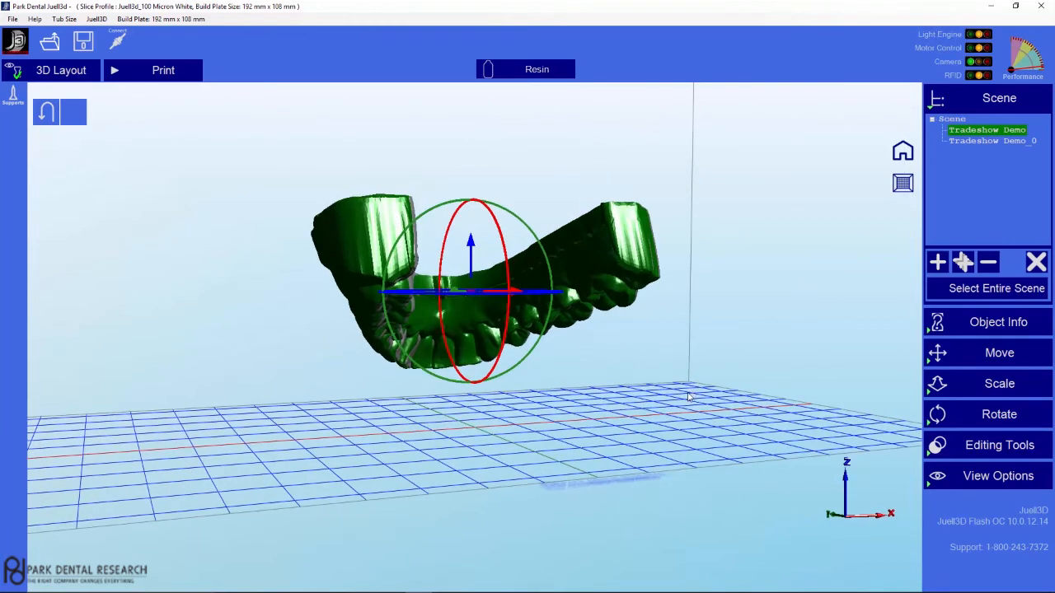
{"action": "left_click", "coordinate": [936, 354]}
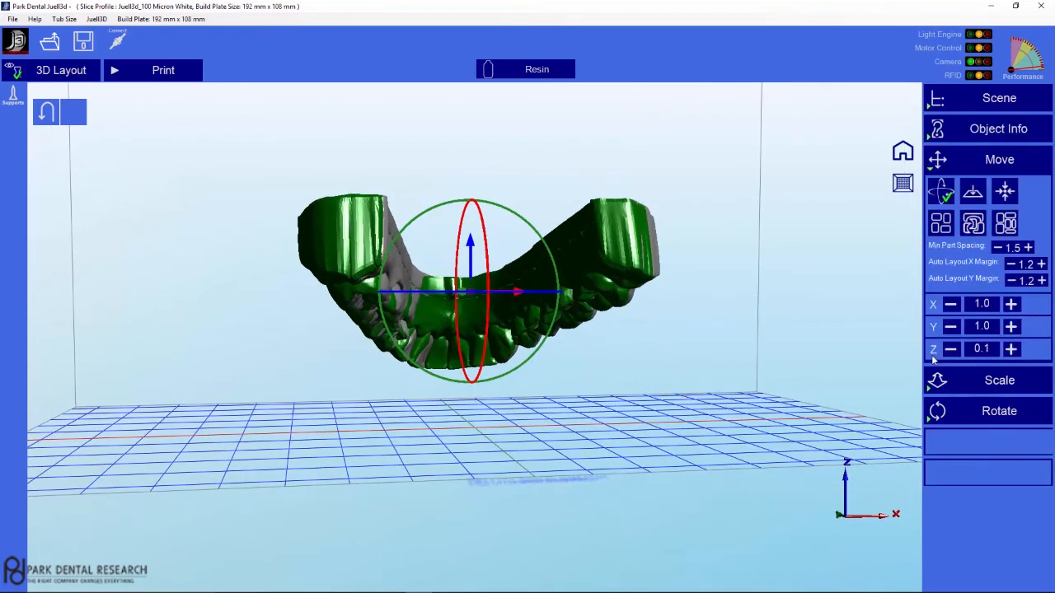
{"action": "left_click", "coordinate": [940, 223]}
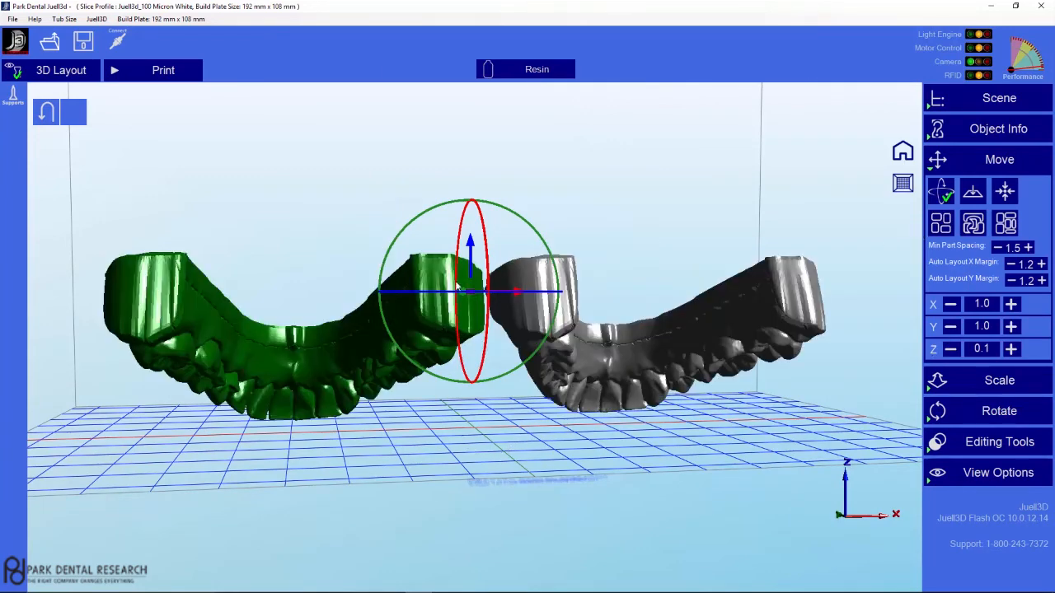
- Raise both arches higher above the plate, and rotate the second copy so its hollow underside faces forward
{"action": "middle_click_drag", "start_coordinate": [473, 259], "coordinate": [421, 288]}
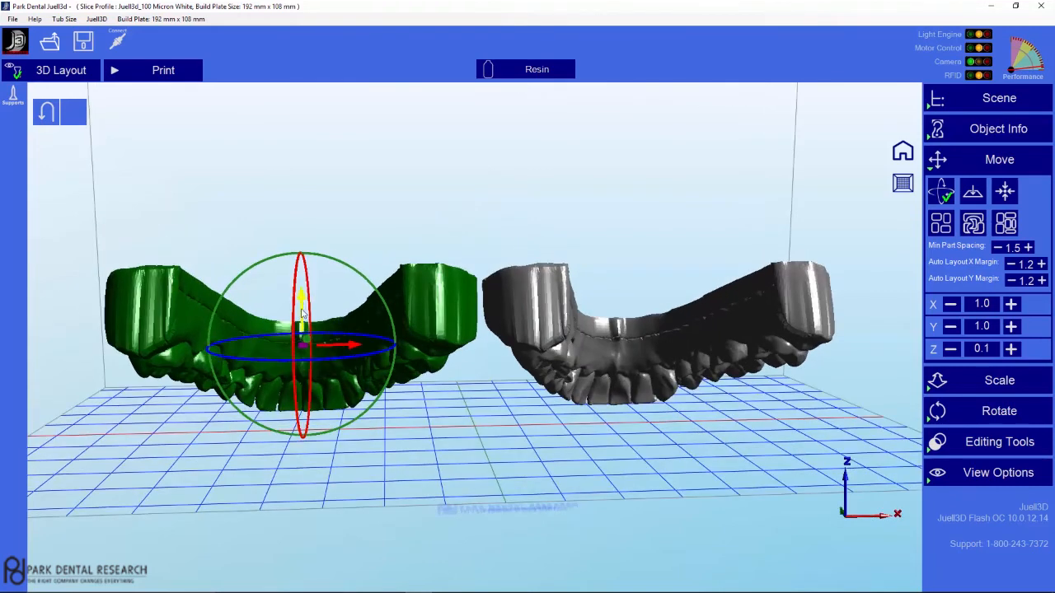
{"action": "left_click_drag", "start_coordinate": [302, 306], "coordinate": [305, 194]}
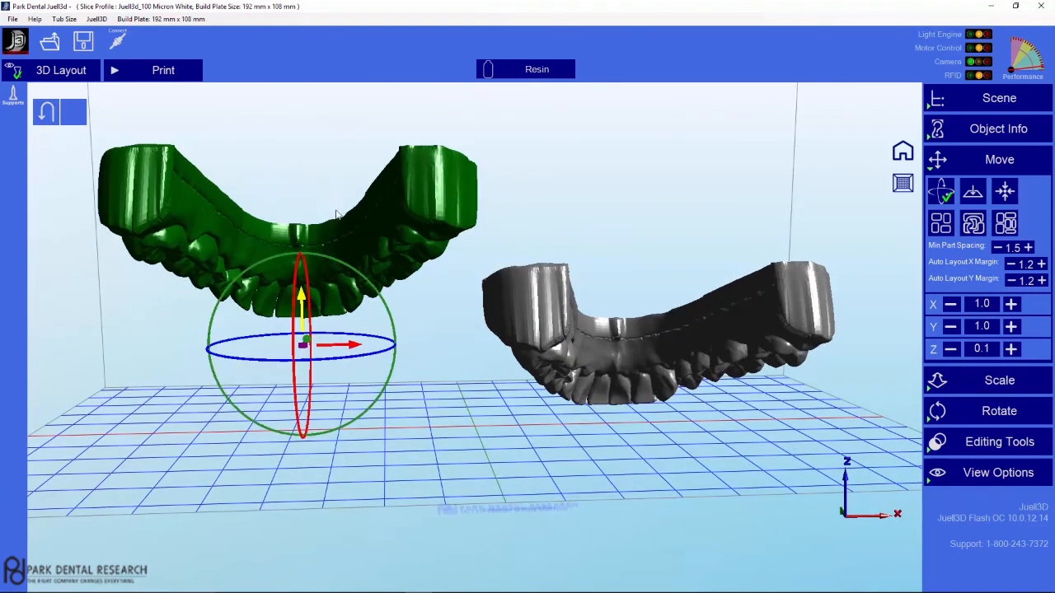
{"action": "left_click", "coordinate": [616, 361]}
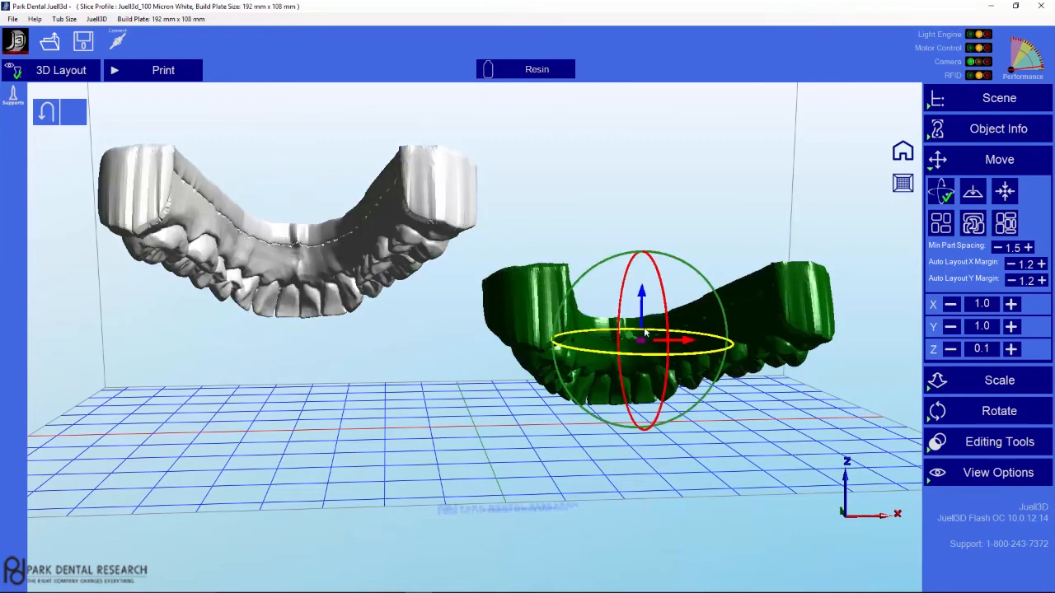
{"action": "left_click_drag", "start_coordinate": [641, 317], "coordinate": [617, 184]}
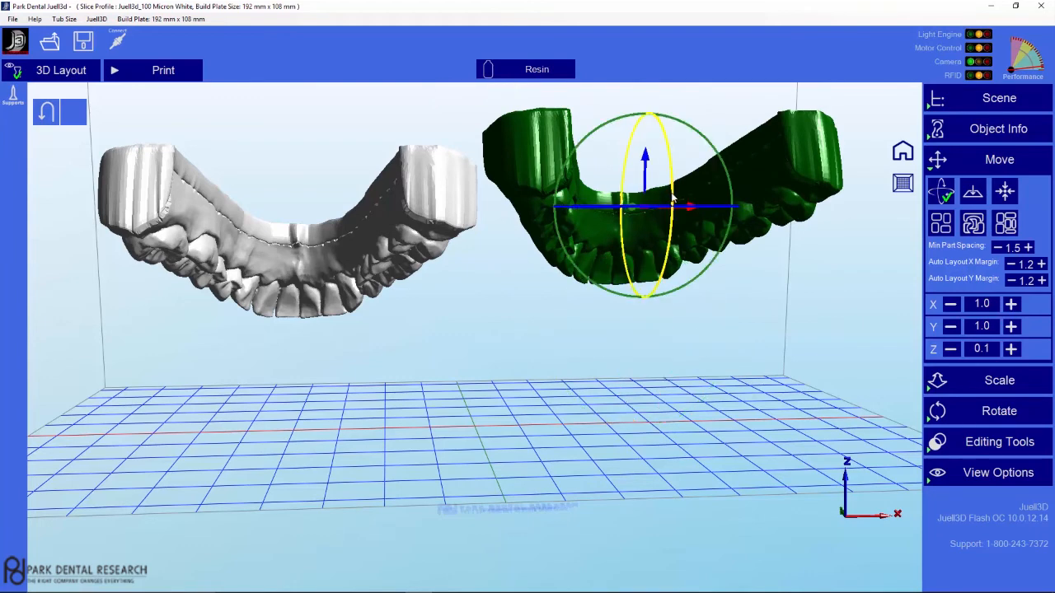
{"action": "left_click_drag", "start_coordinate": [672, 200], "coordinate": [649, 256]}
{"action": "left_click_drag", "start_coordinate": [629, 309], "coordinate": [646, 242]}
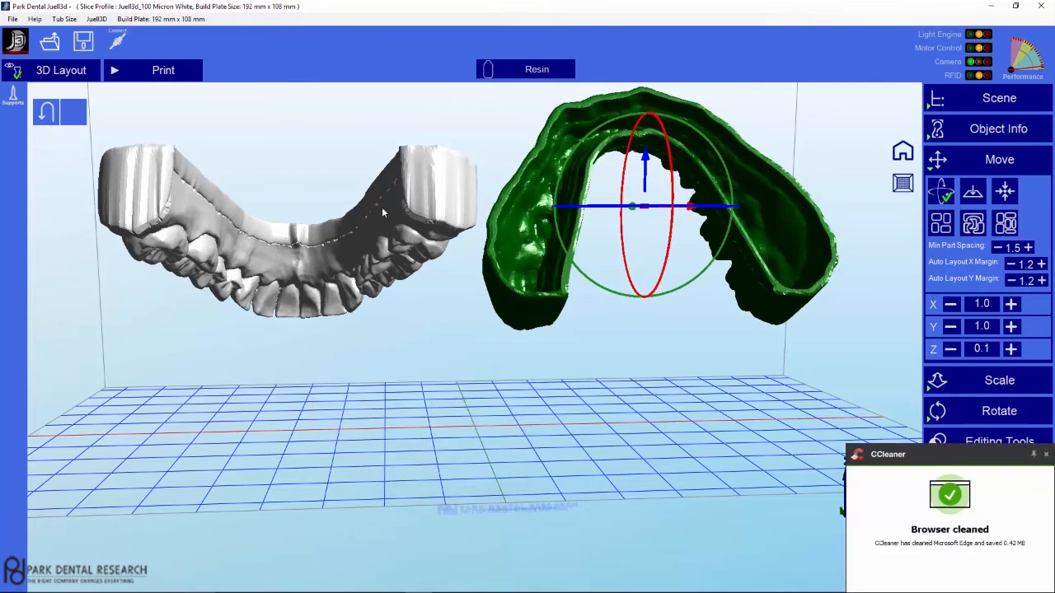
- Save the Dental values from the advanced support generation settings as a new preset named Surgical Guides
{"action": "left_click", "coordinate": [12, 97]}
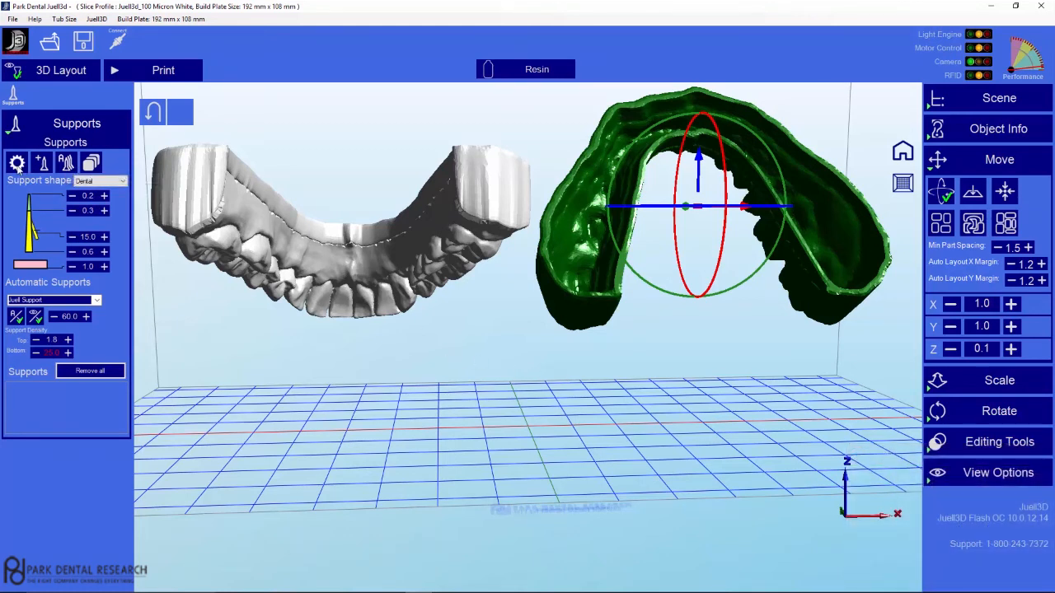
{"action": "left_click", "coordinate": [16, 163]}
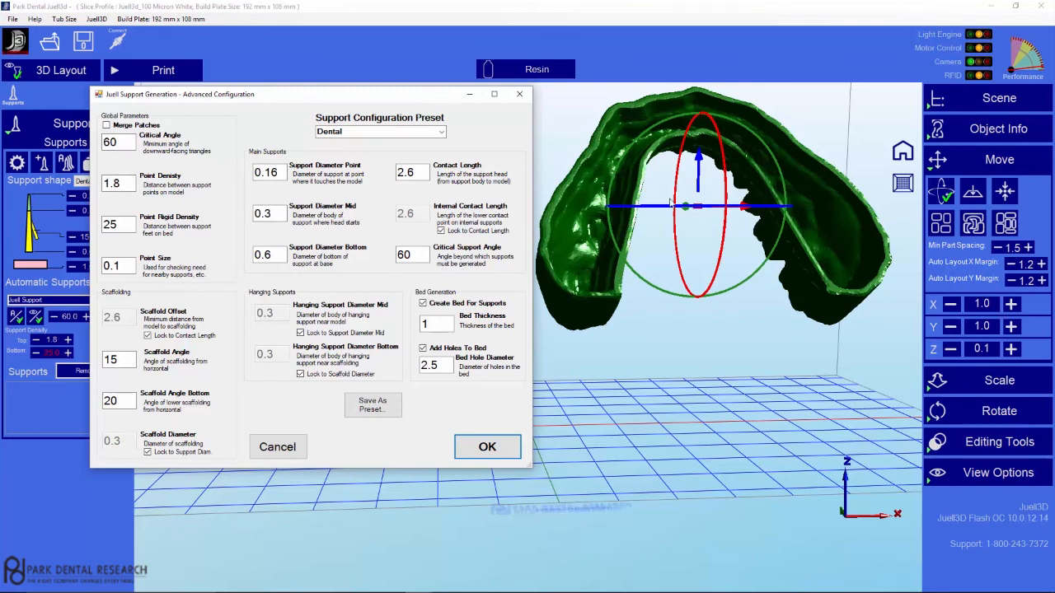
{"action": "left_click", "coordinate": [123, 184]}
{"action": "left_click", "coordinate": [423, 304]}
{"action": "left_click", "coordinate": [423, 304]}
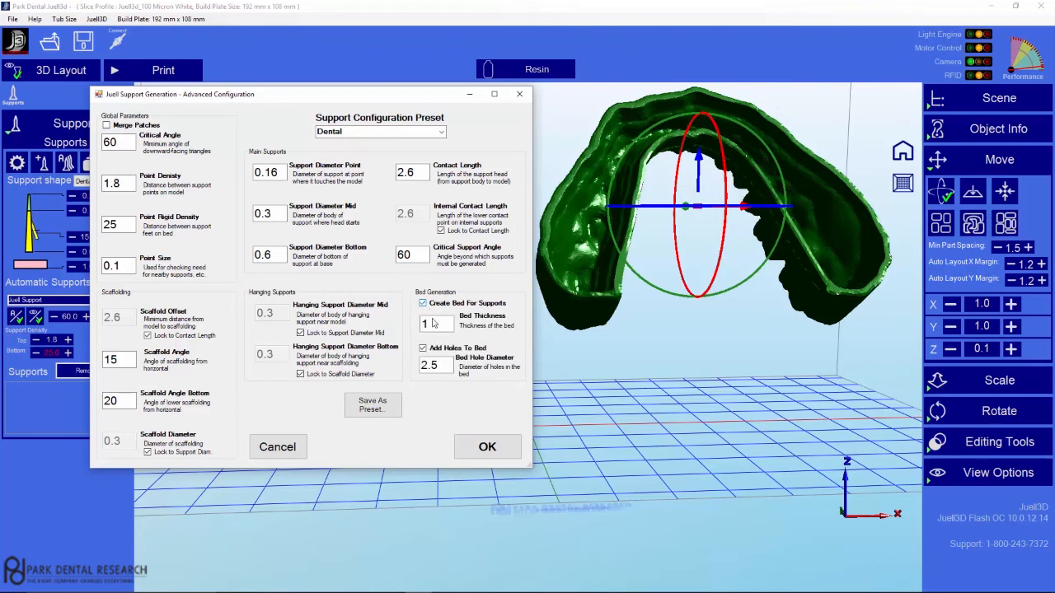
{"action": "left_click", "coordinate": [381, 407]}
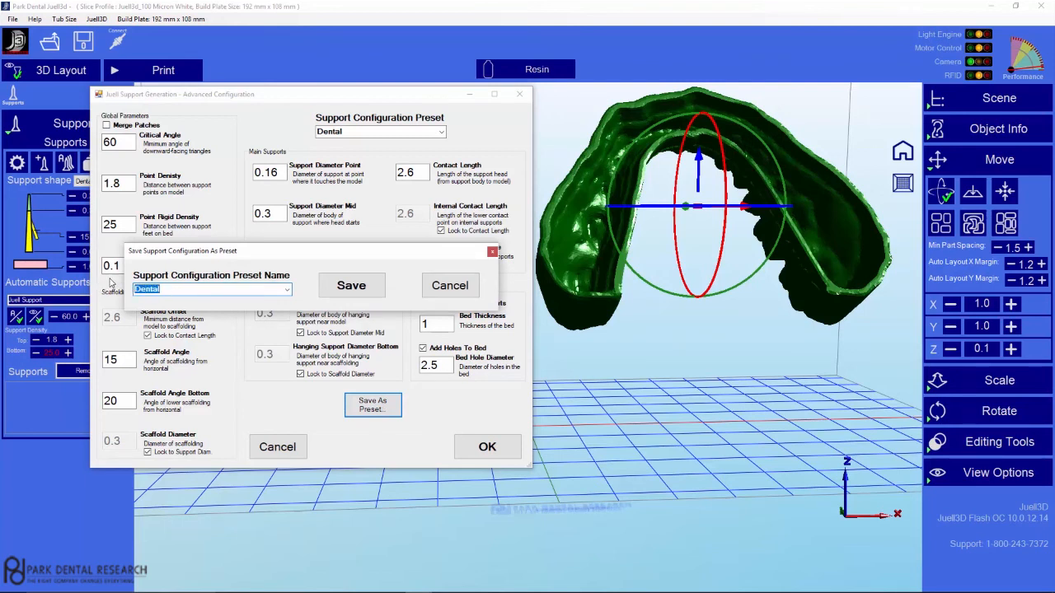
{"action": "type", "text": "Surgical Guides"}
{"action": "left_click", "coordinate": [347, 288]}
{"action": "left_click", "coordinate": [626, 344]}
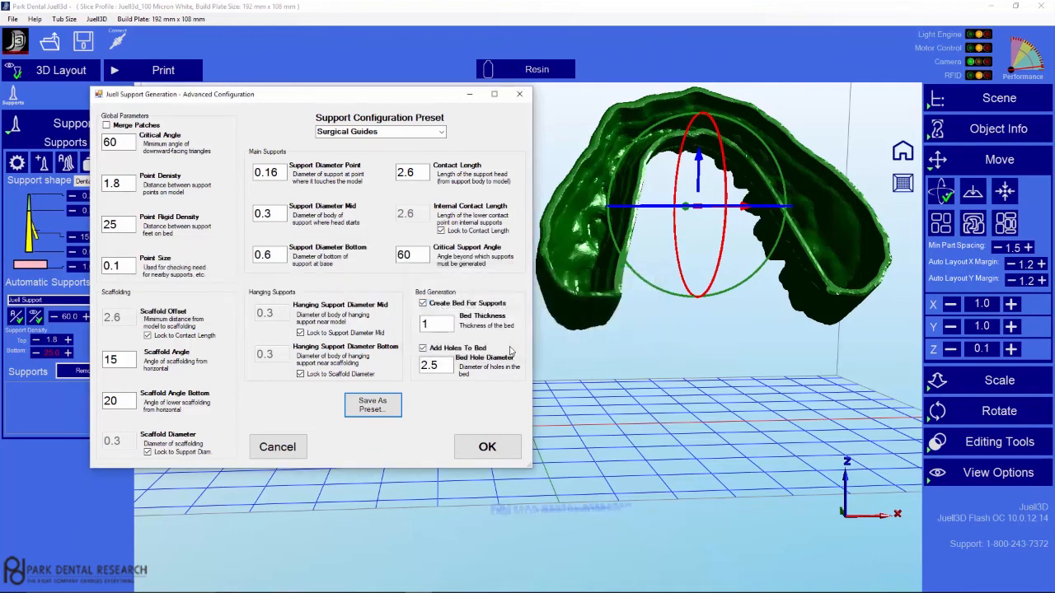
{"action": "left_click", "coordinate": [520, 96]}
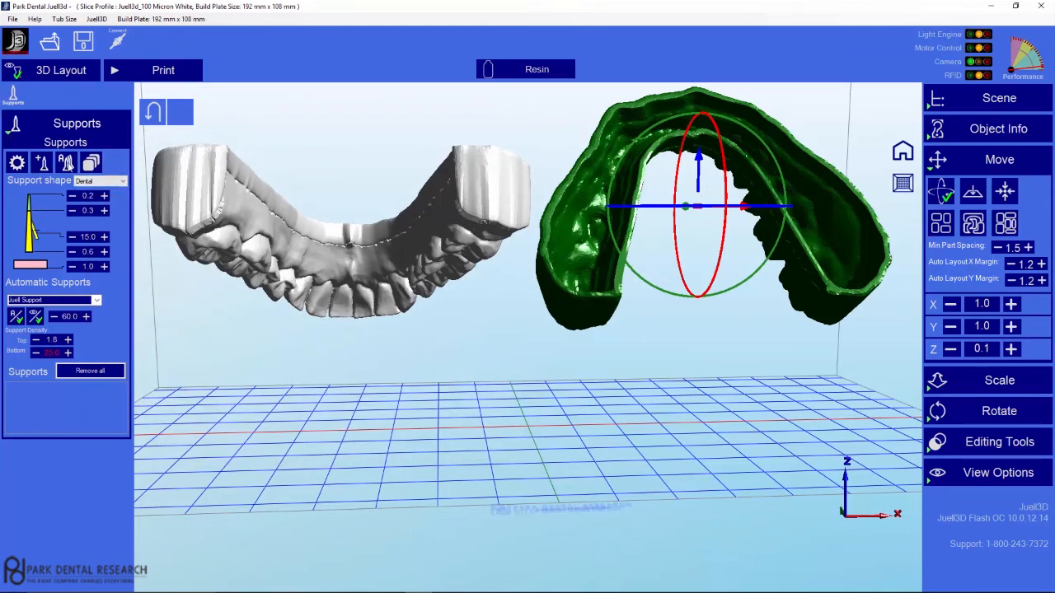
- Generate automatic Juell supports with a base for the selected tilted arch, and remove all of them
{"action": "left_click", "coordinate": [66, 162]}
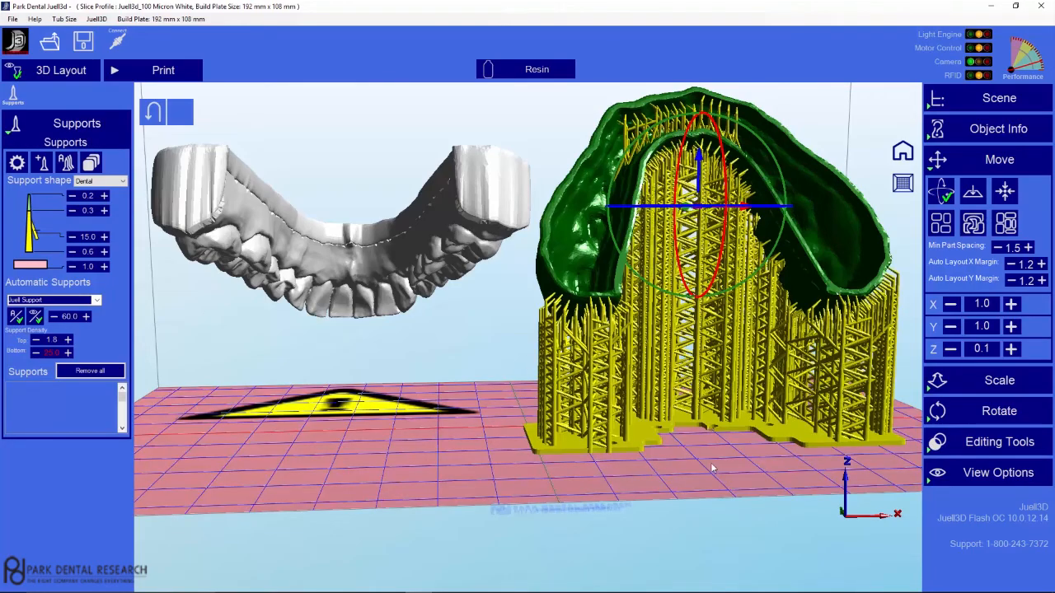
{"action": "left_click_drag", "start_coordinate": [704, 448], "coordinate": [824, 437]}
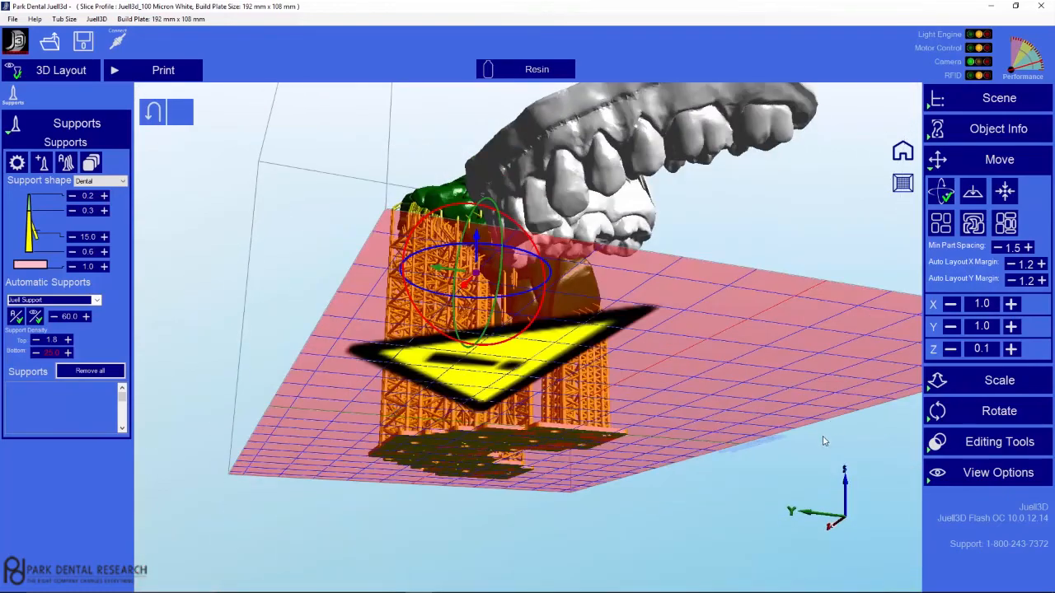
{"action": "mouse_move", "coordinate": [729, 262]}
{"action": "left_mouse_down"}
{"action": "mouse_move", "coordinate": [678, 323]}
{"action": "mouse_move", "coordinate": [733, 276]}
{"action": "left_mouse_up"}
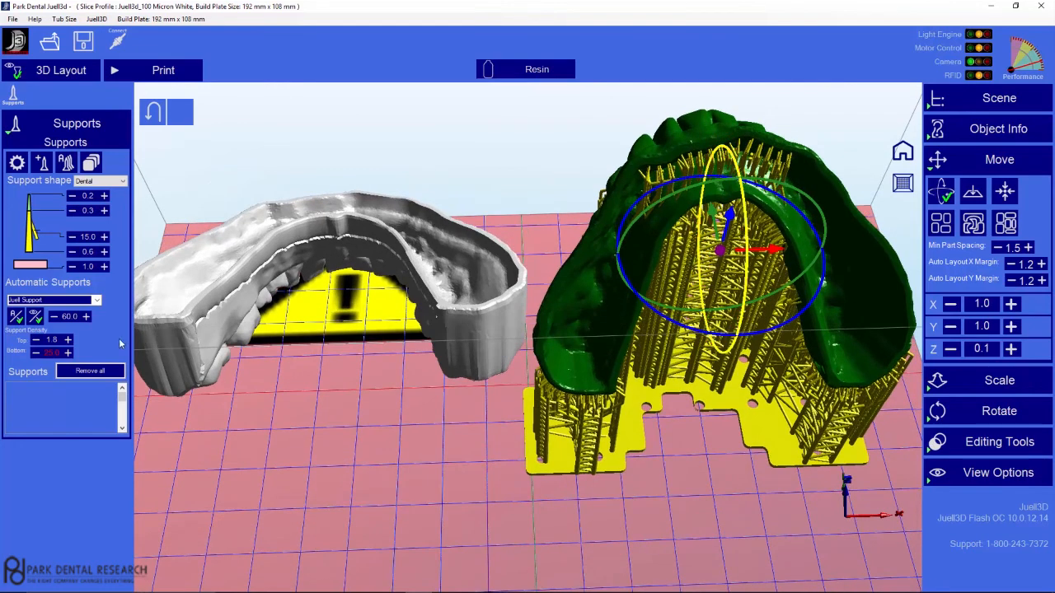
{"action": "left_click", "coordinate": [103, 373]}
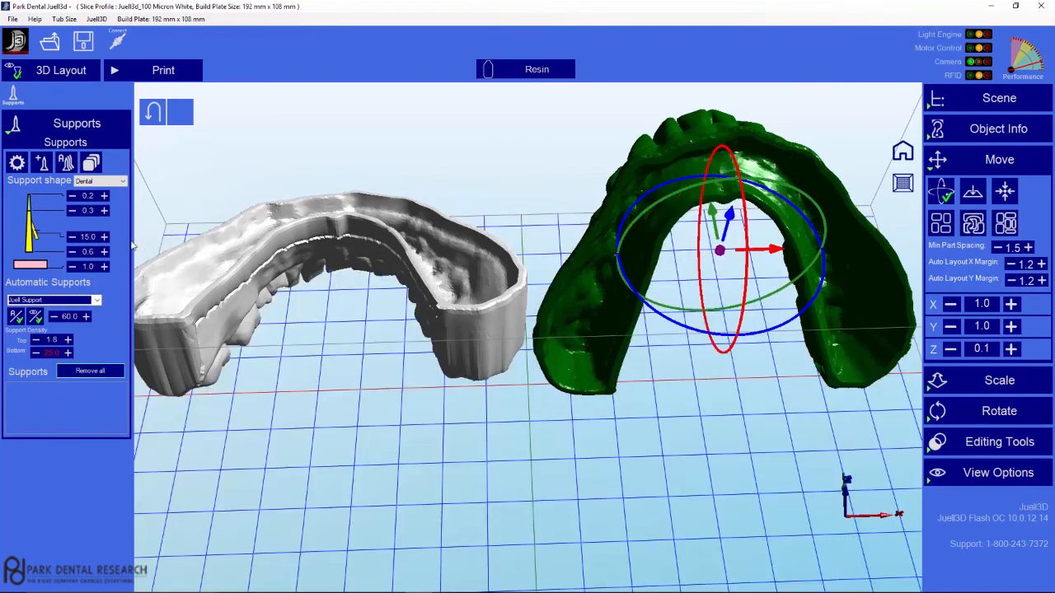
- Generate automatic Juell supports for all models in the scene, and clear all the supports
{"action": "left_click", "coordinate": [91, 162]}
{"action": "left_click", "coordinate": [68, 164]}
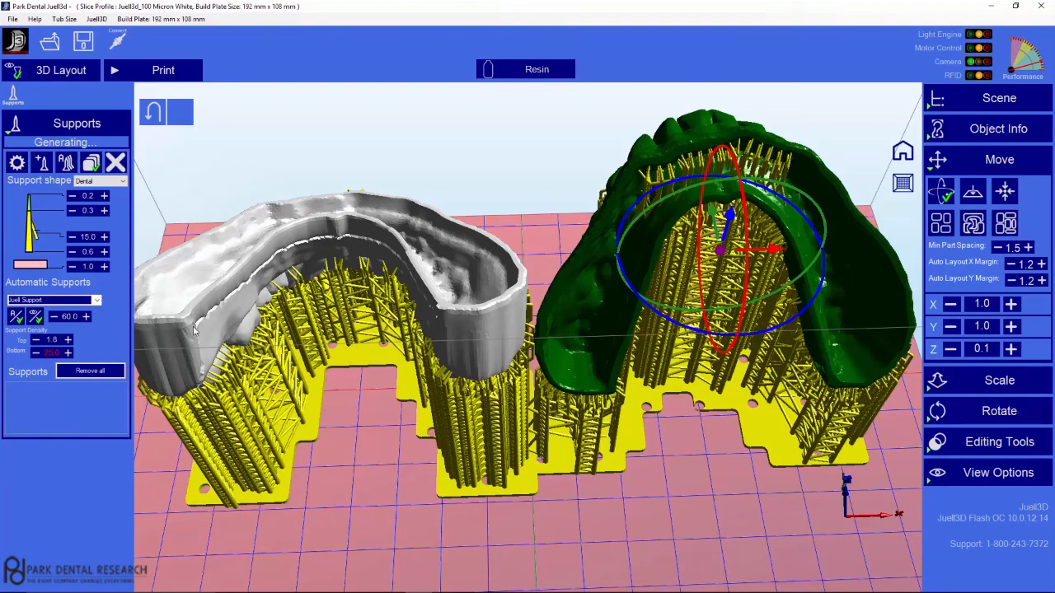
{"action": "left_click_drag", "start_coordinate": [421, 457], "coordinate": [416, 445]}
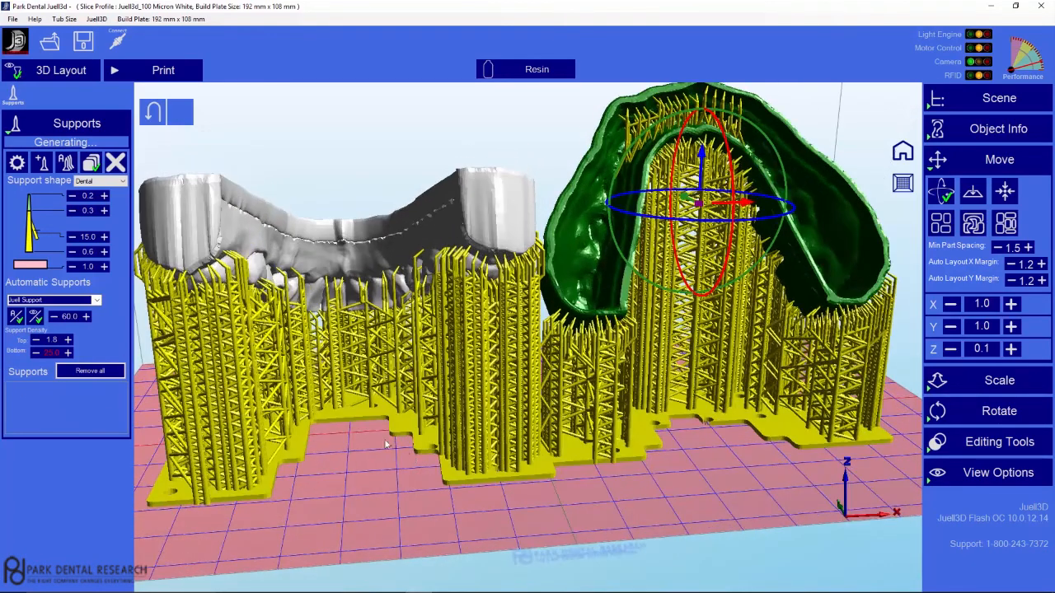
{"action": "left_click", "coordinate": [90, 372]}
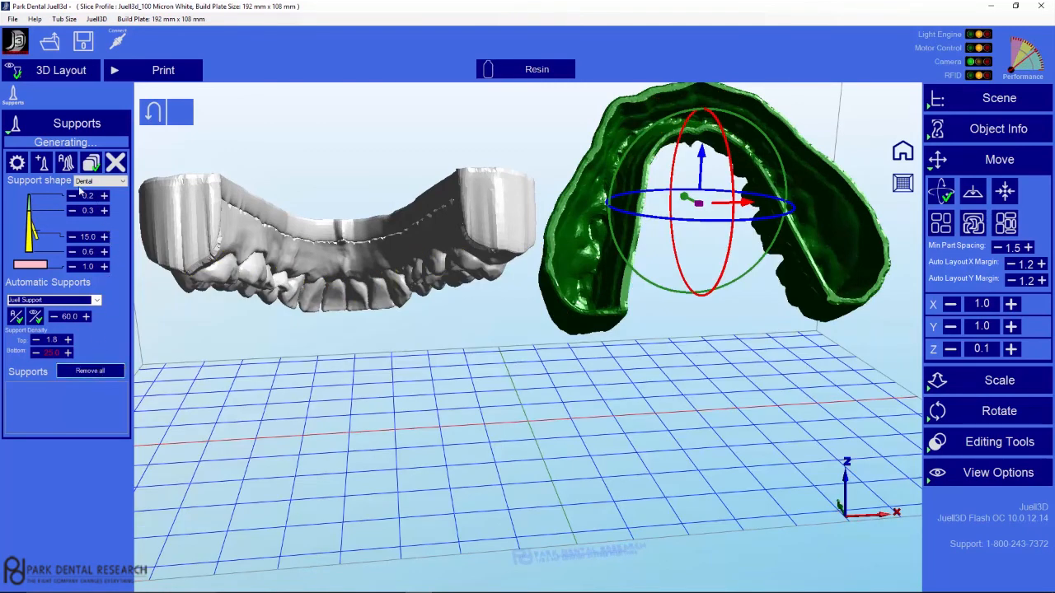
- Manually add five single supports under the front teeth and the molars on both sides of the untilted arch
{"action": "left_click_drag", "start_coordinate": [436, 413], "coordinate": [454, 385]}
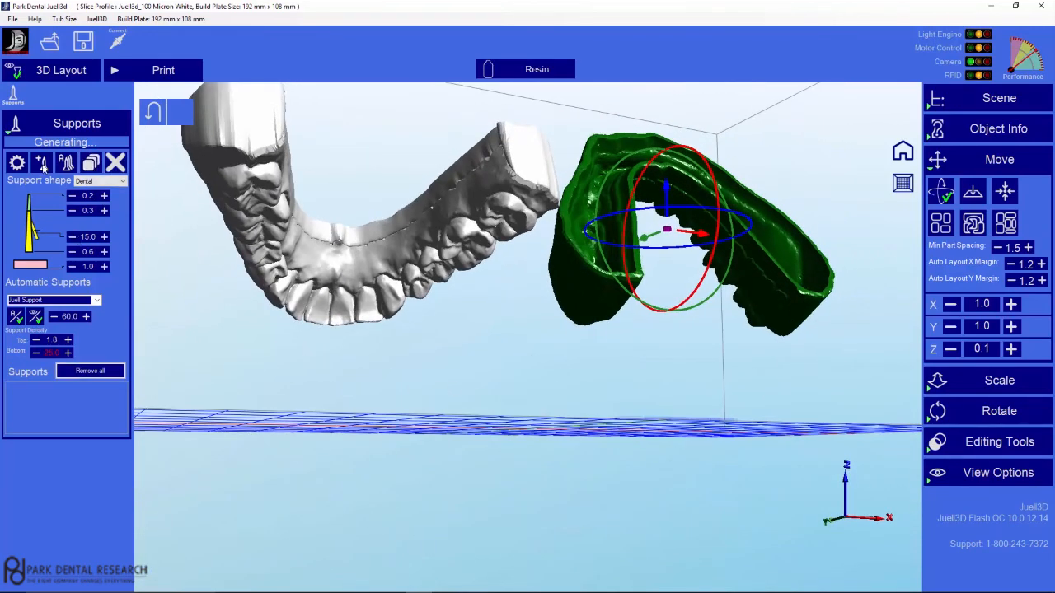
{"action": "left_click", "coordinate": [338, 327]}
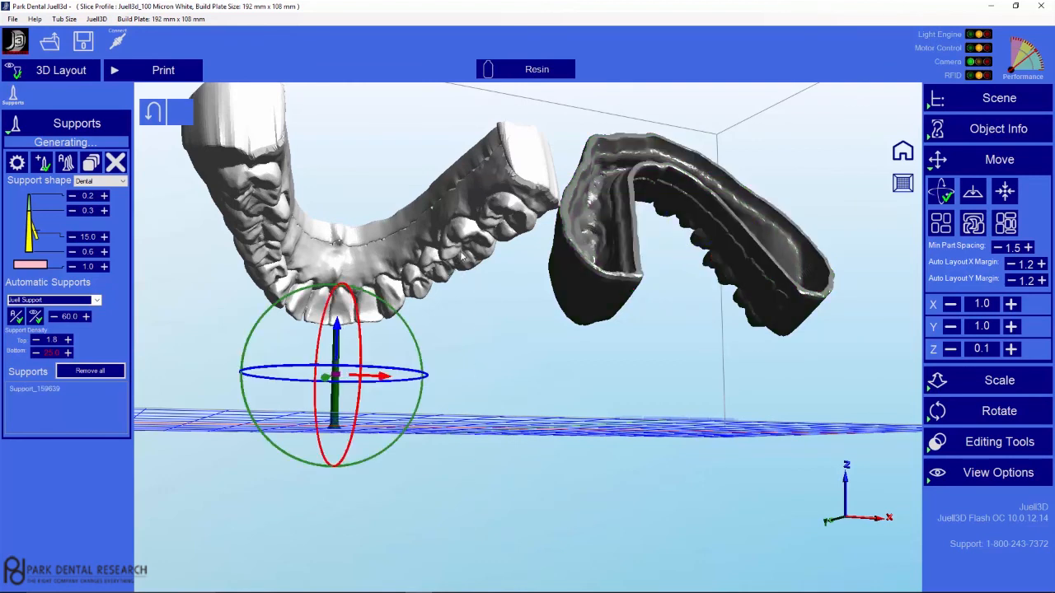
{"action": "left_click", "coordinate": [460, 262]}
{"action": "left_click", "coordinate": [510, 224]}
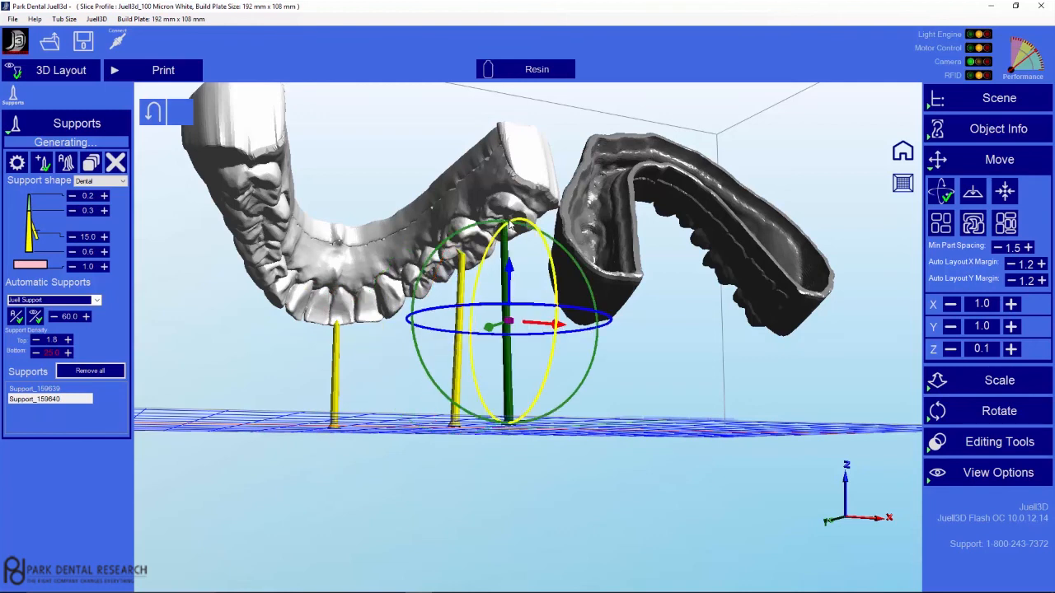
{"action": "left_click", "coordinate": [268, 250]}
{"action": "left_click", "coordinate": [260, 209]}
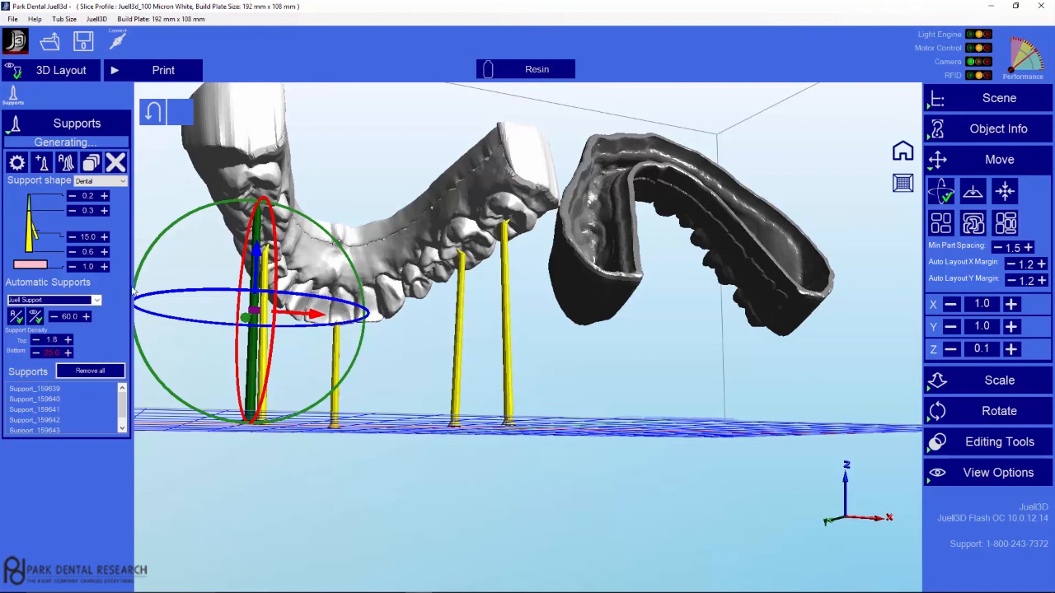
- Delete the manual support under the rearmost molar on the side nearest the tilted arch
{"action": "left_click", "coordinate": [506, 338]}
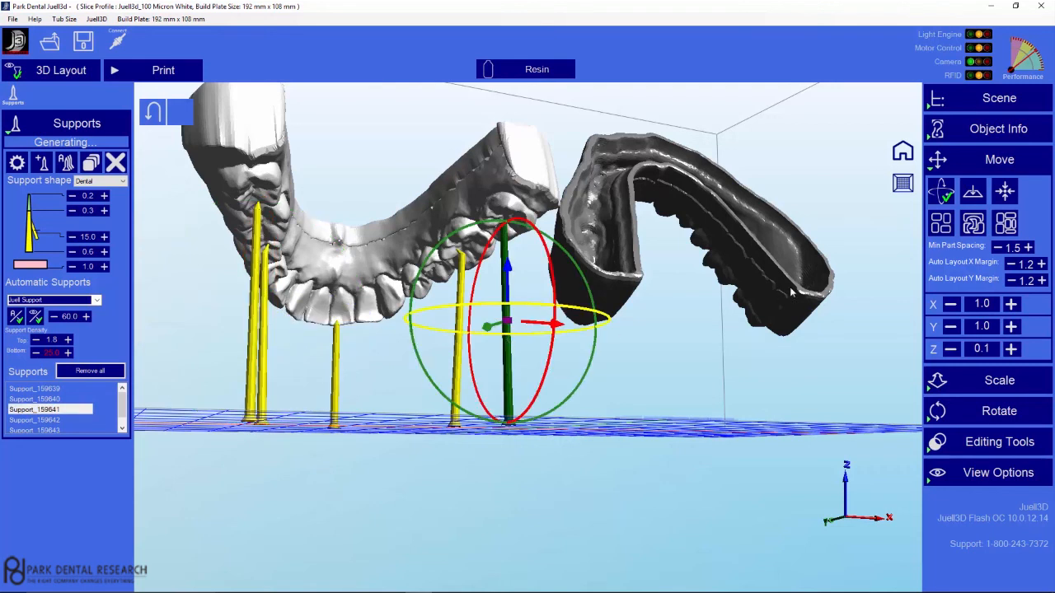
{"action": "left_click", "coordinate": [940, 103]}
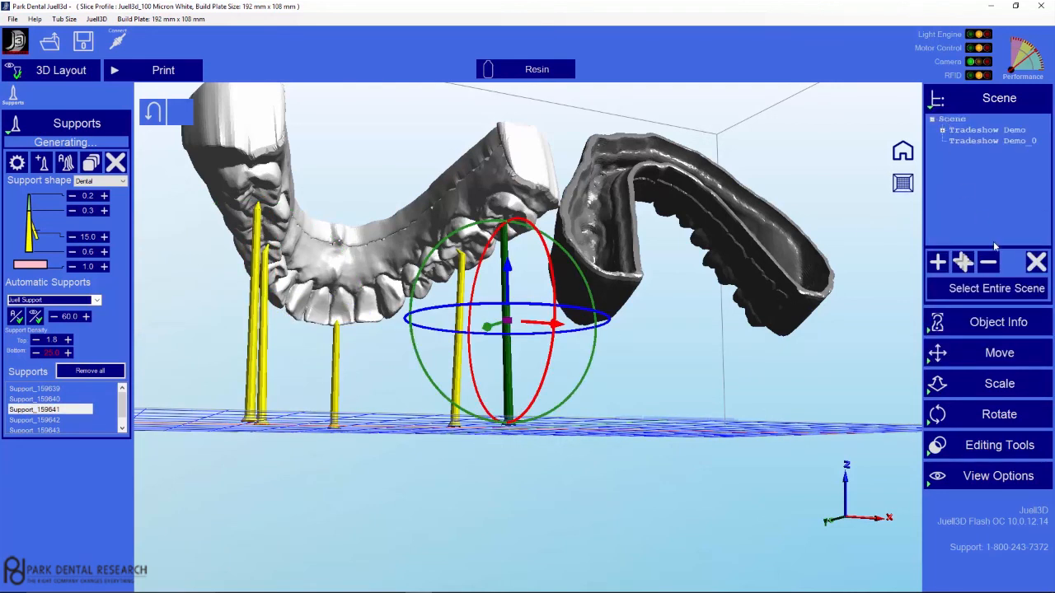
{"action": "left_click", "coordinate": [988, 263]}
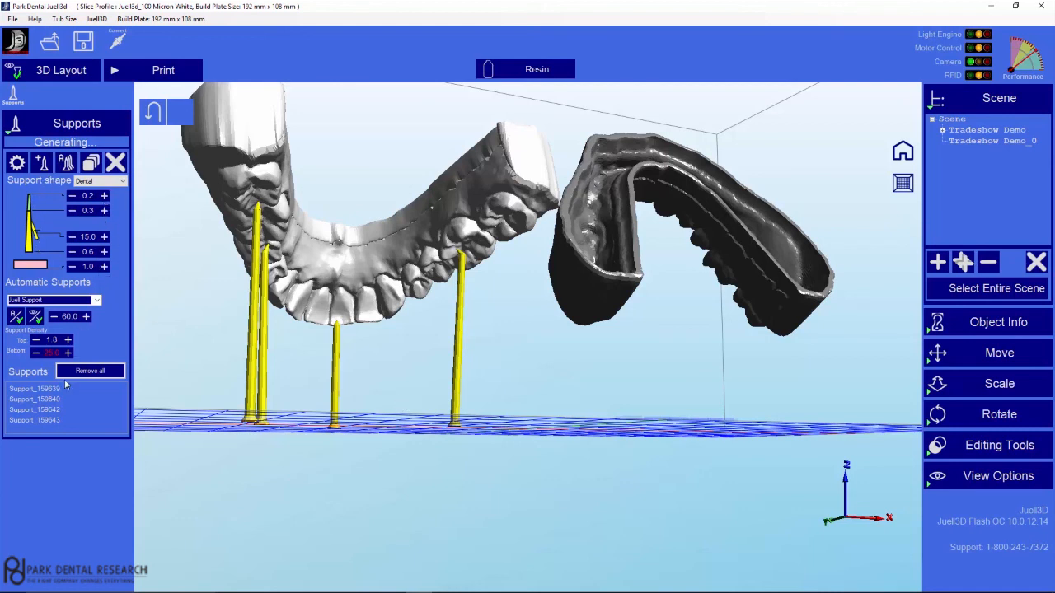
- Change the automatic support type to Bed of Nails and generate supports for both arches
{"action": "left_click", "coordinate": [96, 302]}
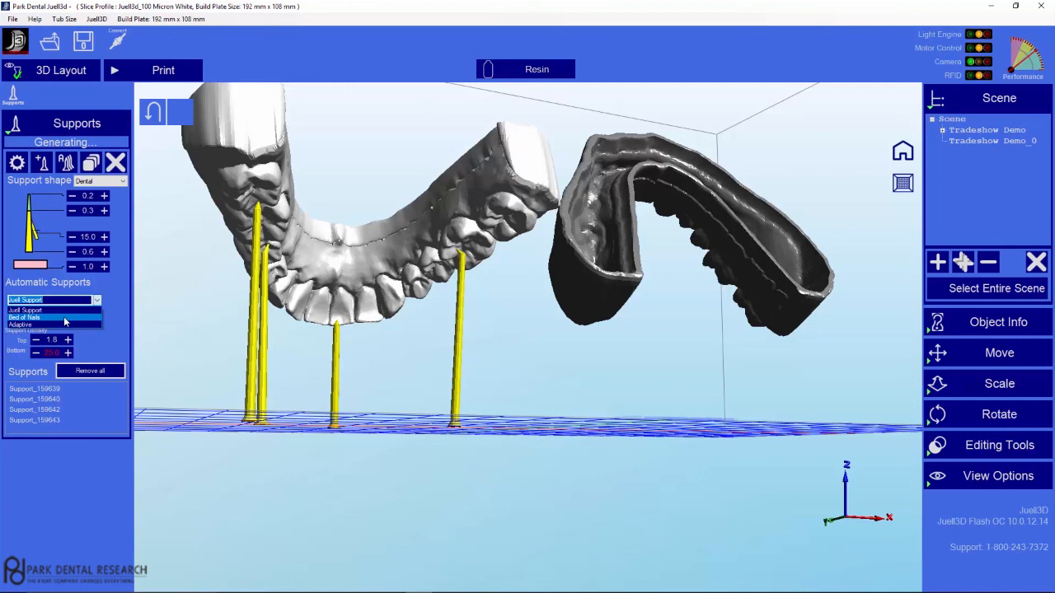
{"action": "left_click", "coordinate": [64, 317]}
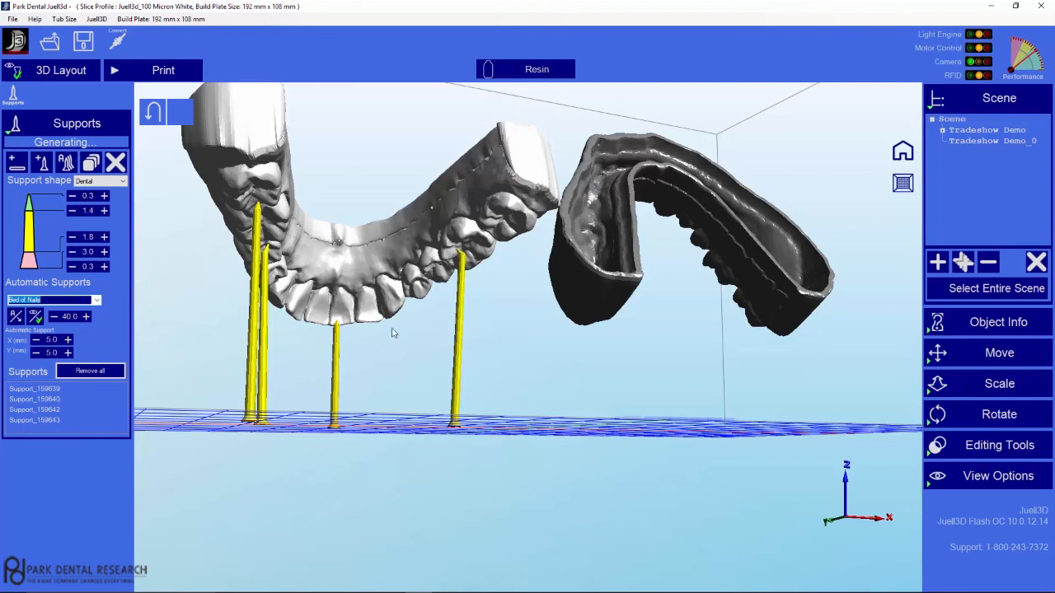
{"action": "left_click", "coordinate": [116, 168]}
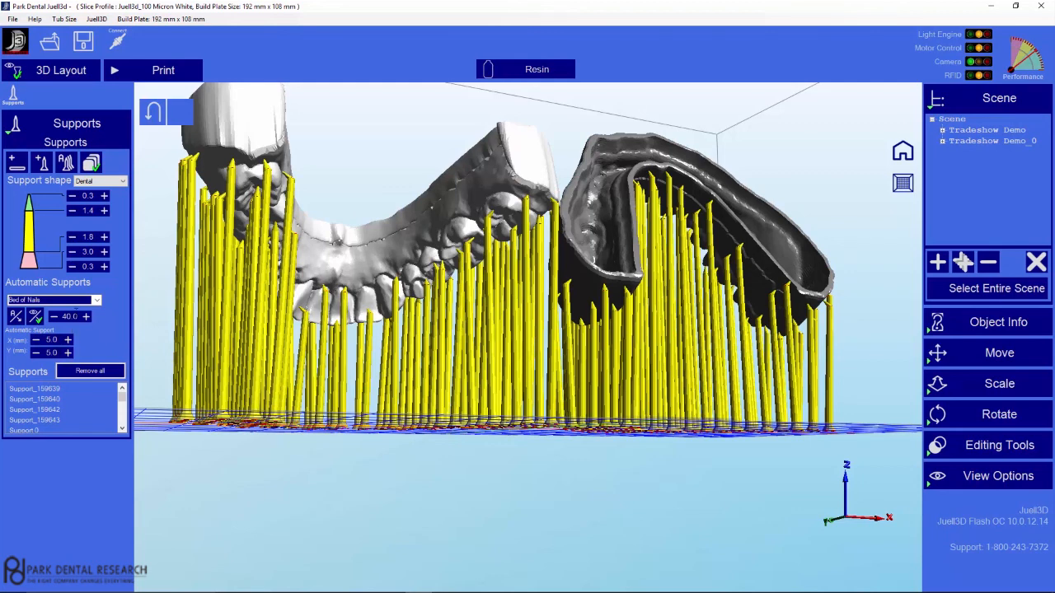
- Set the automatic support type back to Juell Support, and check the presets in its advanced configuration without applying changes
{"action": "left_click", "coordinate": [97, 301]}
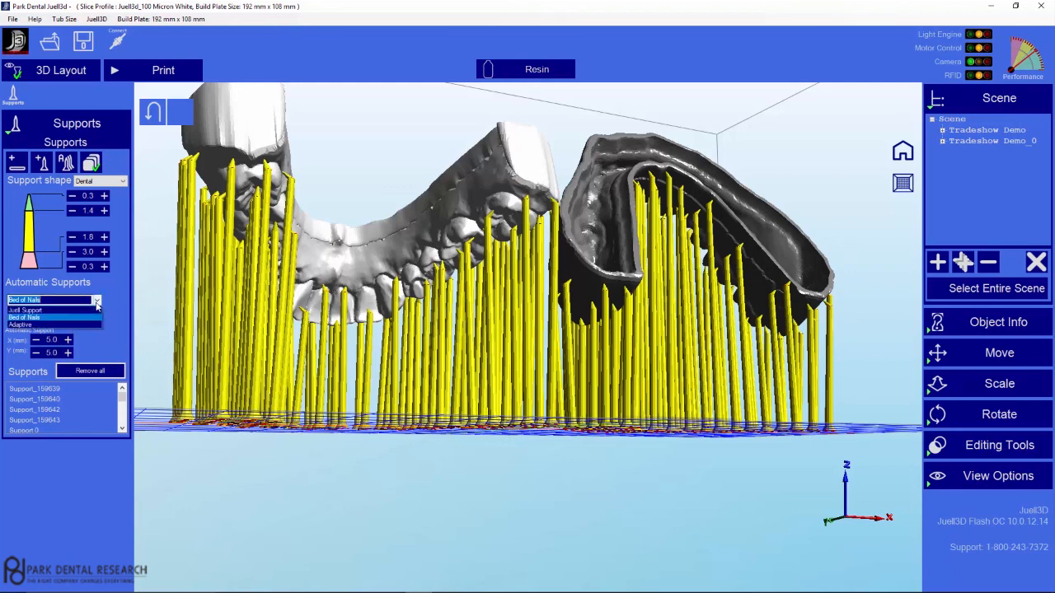
{"action": "left_click", "coordinate": [51, 312]}
{"action": "left_click", "coordinate": [17, 162]}
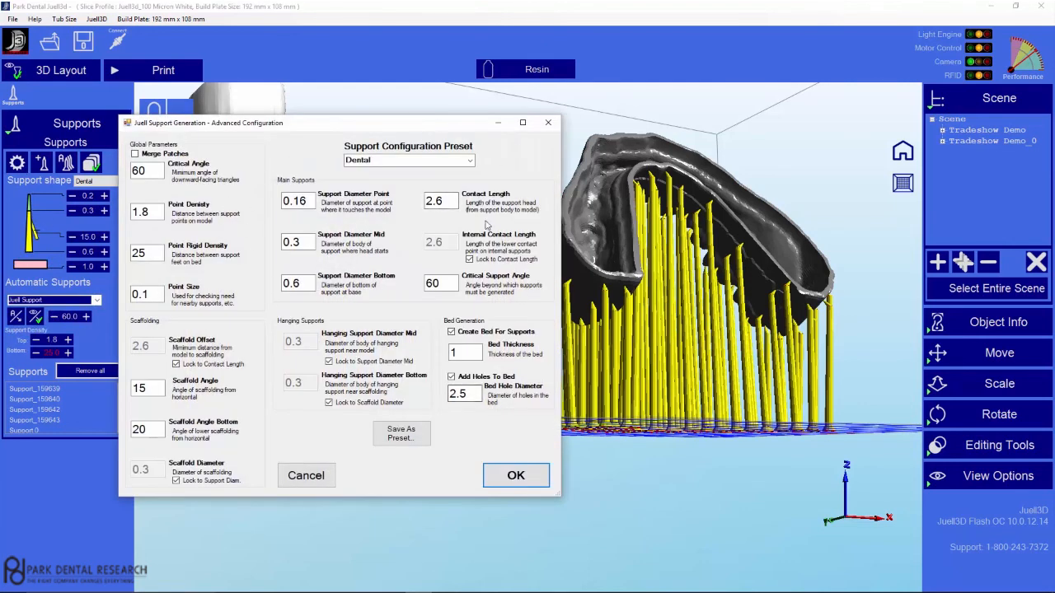
{"action": "left_click", "coordinate": [469, 162]}
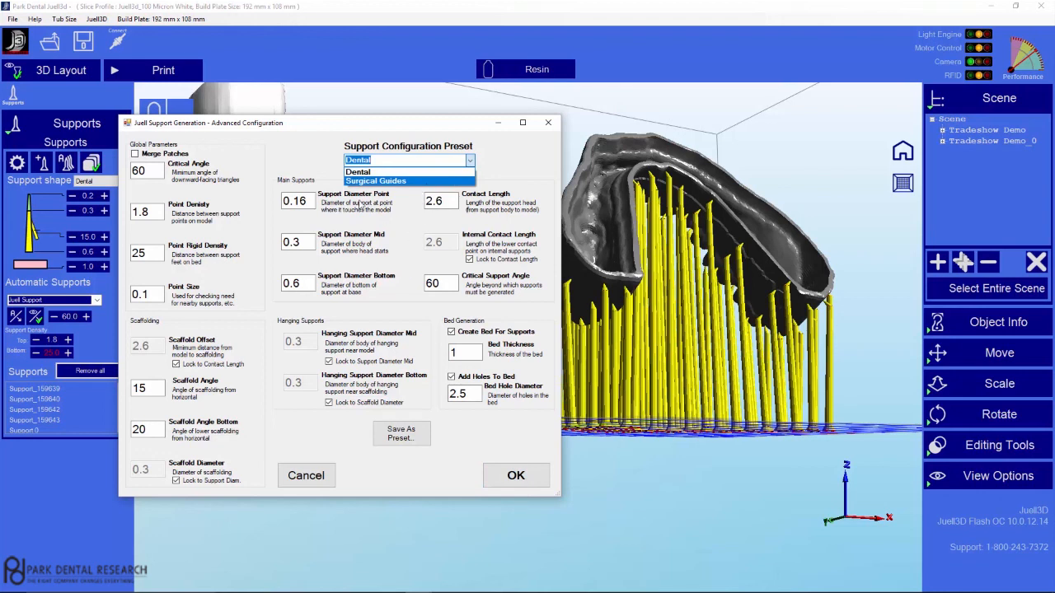
{"action": "left_click", "coordinate": [548, 124]}
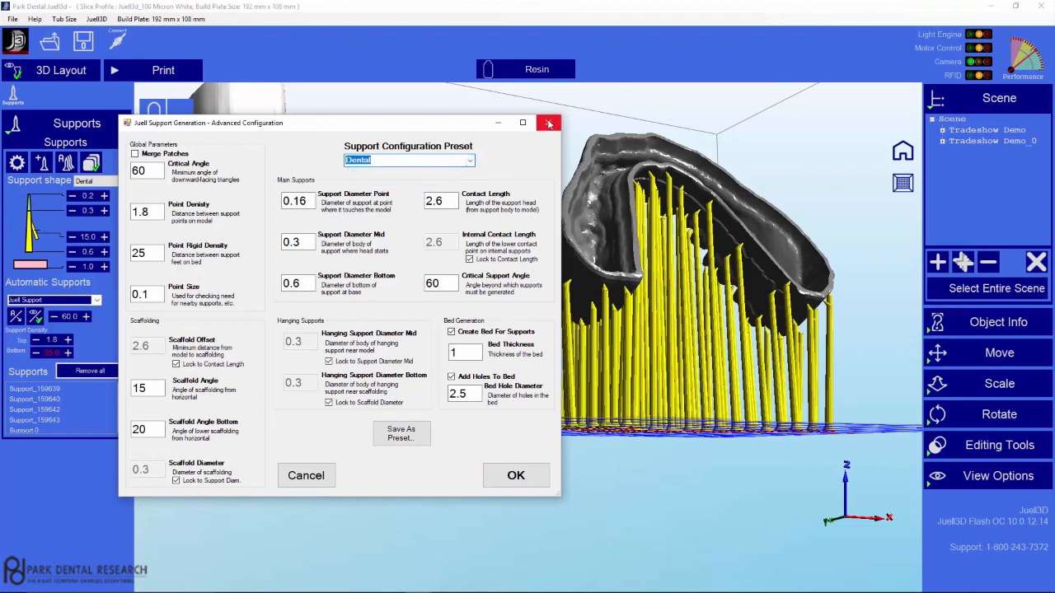
{"action": "left_click", "coordinate": [549, 124]}
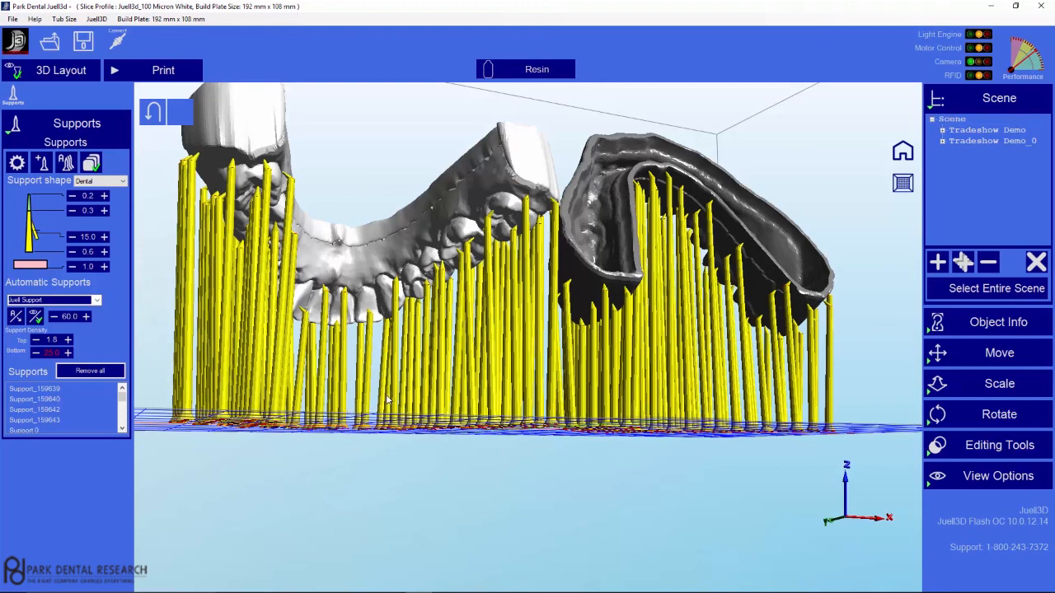
{"action": "mouse_move", "coordinate": [400, 592]}
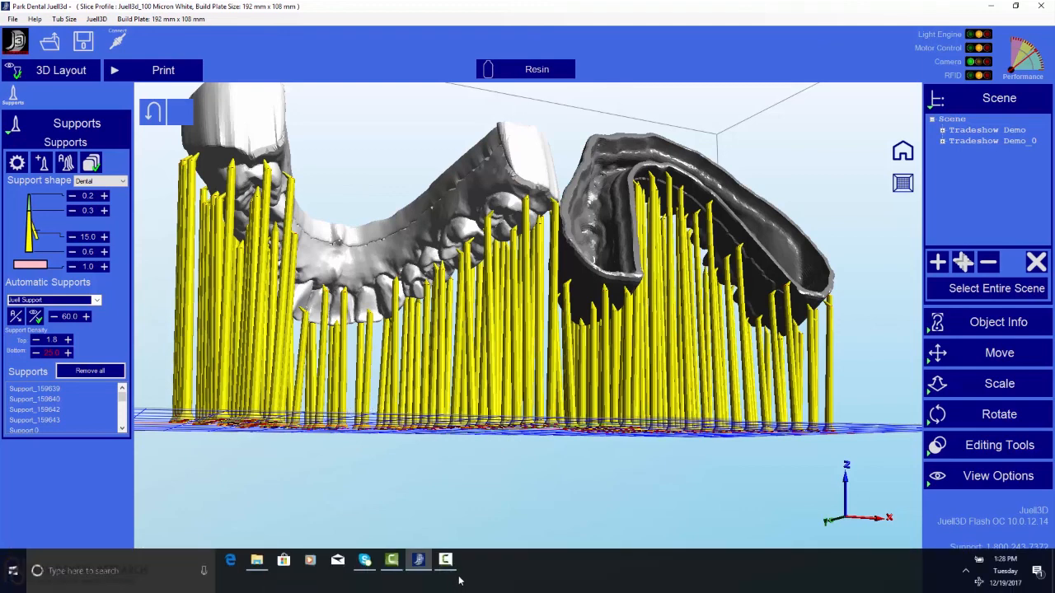